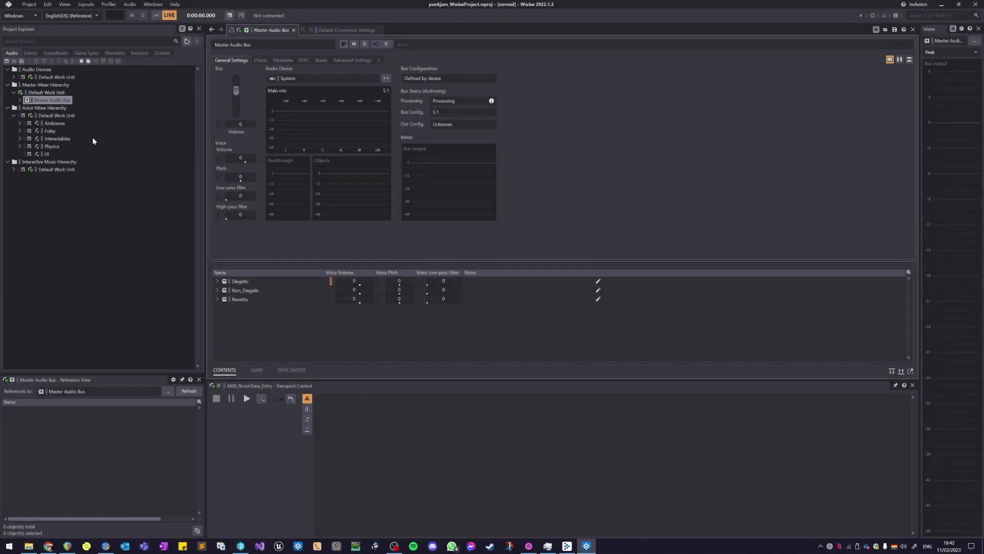
# Step: Select the Ambience actor-mixer and lower its voice volume to -12, then fine-tune it in small increments
pyautogui.click(54, 123)
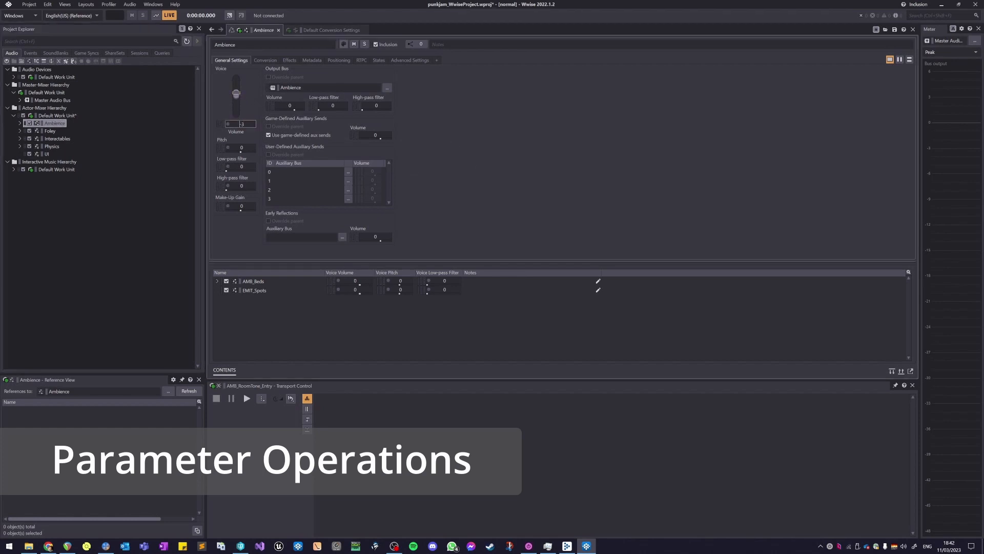
pyautogui.moveTo(239, 91)
pyautogui.mouseDown()
pyautogui.moveTo(236, 105)
pyautogui.moveTo(236, 82)
pyautogui.moveTo(236, 109)
pyautogui.moveTo(236, 81)
pyautogui.moveTo(237, 106)
pyautogui.mouseUp()
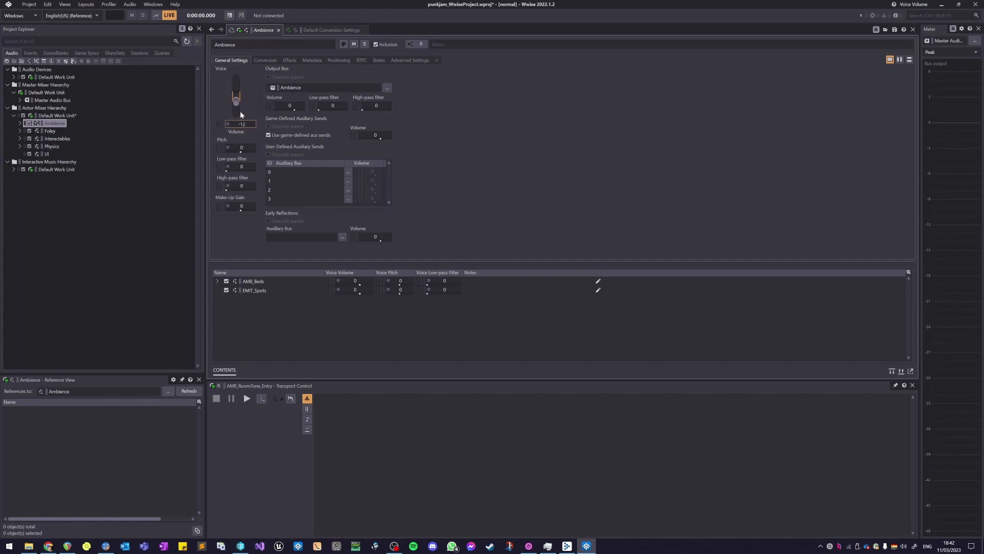
pyautogui.scroll(-1, 238, 112)
pyautogui.scroll(18, 238, 106)
pyautogui.scroll(-2, 237, 98)
pyautogui.scroll(7, 238, 111)
pyautogui.scroll(-8, 240, 83)
# Step: Try out pitch and voice volume adjustments on Ambience, undoing and redoing the last volume change
pyautogui.moveTo(241, 152); pyautogui.dragTo(256, 154)
pyautogui.click(241, 167)
pyautogui.moveTo(236, 91); pyautogui.dragTo(236, 95)
pyautogui.moveTo(236, 94); pyautogui.dragTo(239, 115)
pyautogui.hotkey('ctrl', 'z')
pyautogui.hotkey('ctrl', 'y')
pyautogui.hotkey('ctrl', 'z')
# Step: Move the Ambience voice volume through its range and leave it at -13
pyautogui.moveTo(241, 124)
pyautogui.mouseDown()
pyautogui.moveTo(240, 148)
pyautogui.moveTo(240, 107)
pyautogui.moveTo(240, 122)
pyautogui.mouseUp()
pyautogui.moveTo(237, 90); pyautogui.dragTo(237, 78)
pyautogui.write('38.2')
pyautogui.moveTo(236, 79)
pyautogui.mouseDown()
pyautogui.moveTo(237, 67)
pyautogui.moveTo(236, 91)
pyautogui.mouseUp()
pyautogui.moveTo(236, 94); pyautogui.dragTo(243, 119)
# Step: Offset the Ambience voice volume by +5, then lower it by a further 6 to -14
pyautogui.doubleClick(247, 124)
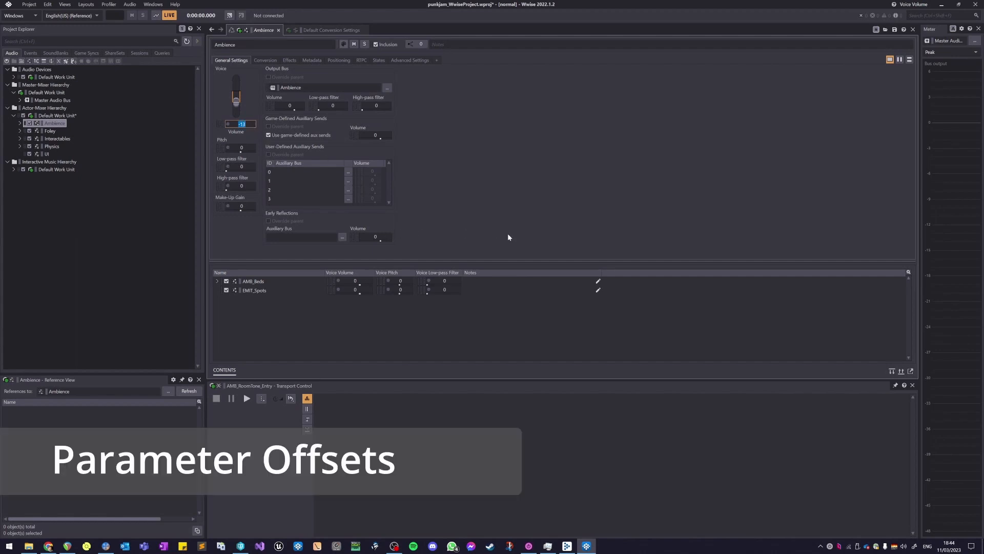
pyautogui.write('+5')
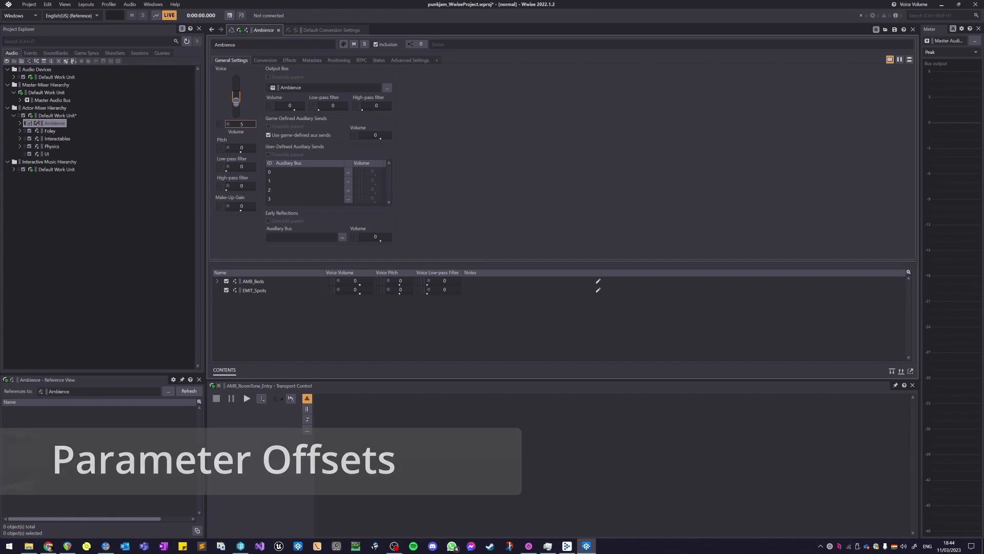
pyautogui.press('Return')
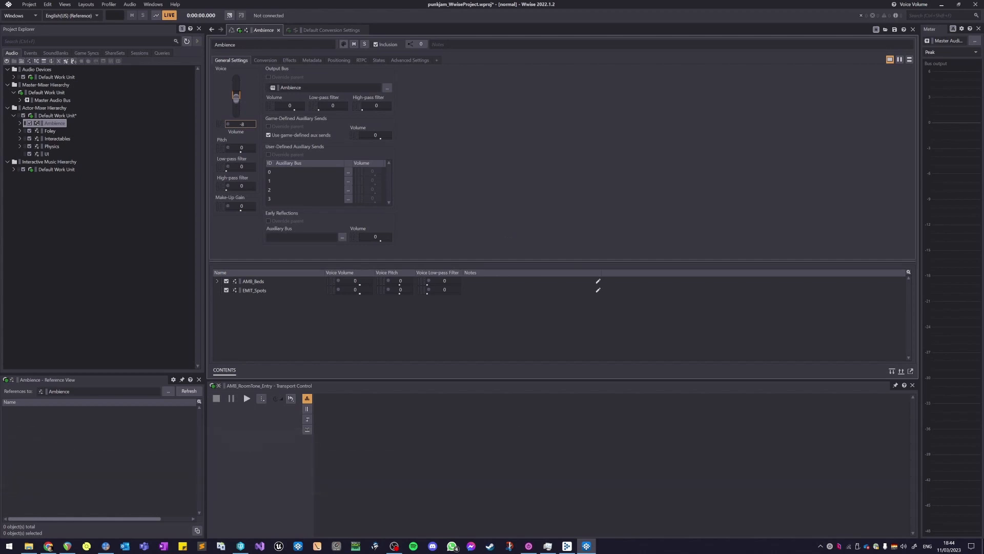
pyautogui.click(249, 124)
pyautogui.write('6')
pyautogui.press('Return')
pyautogui.click(255, 124)
# Step: Add an RTPC to Ambience that drives Voice Pitch with the game parameter RTPC_MIX_Volume_Master
pyautogui.click(292, 109)
pyautogui.click(360, 62)
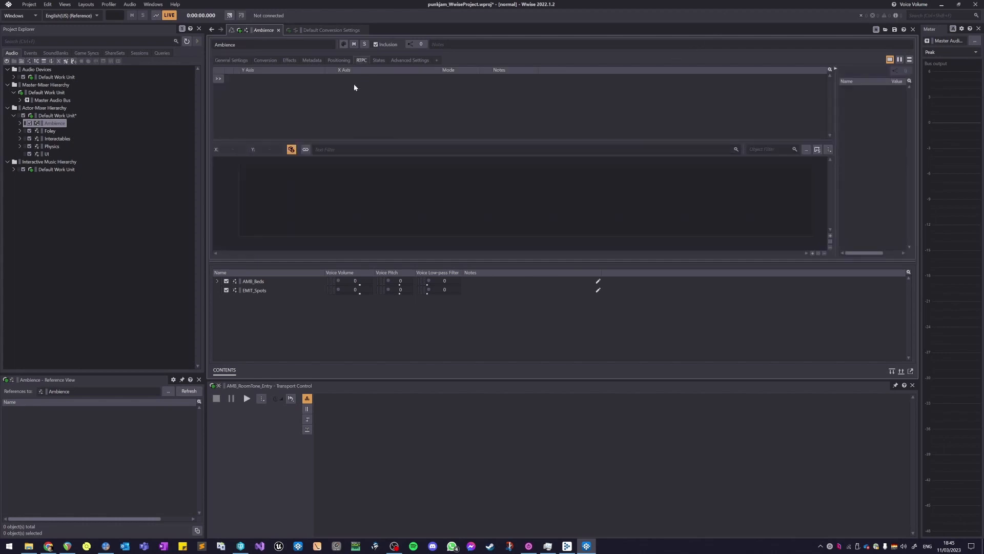
pyautogui.click(224, 80)
pyautogui.click(313, 378)
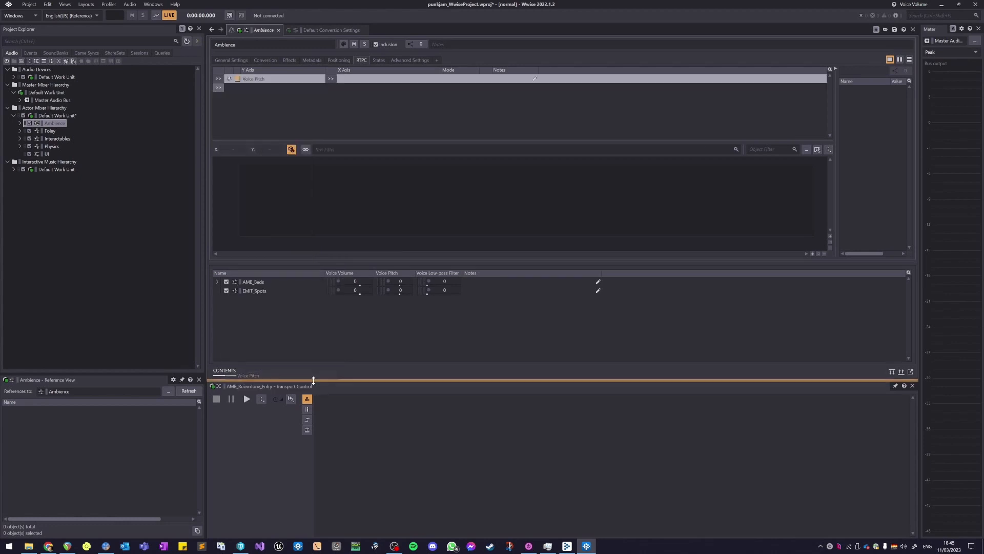
pyautogui.click(330, 79)
pyautogui.moveTo(367, 81)
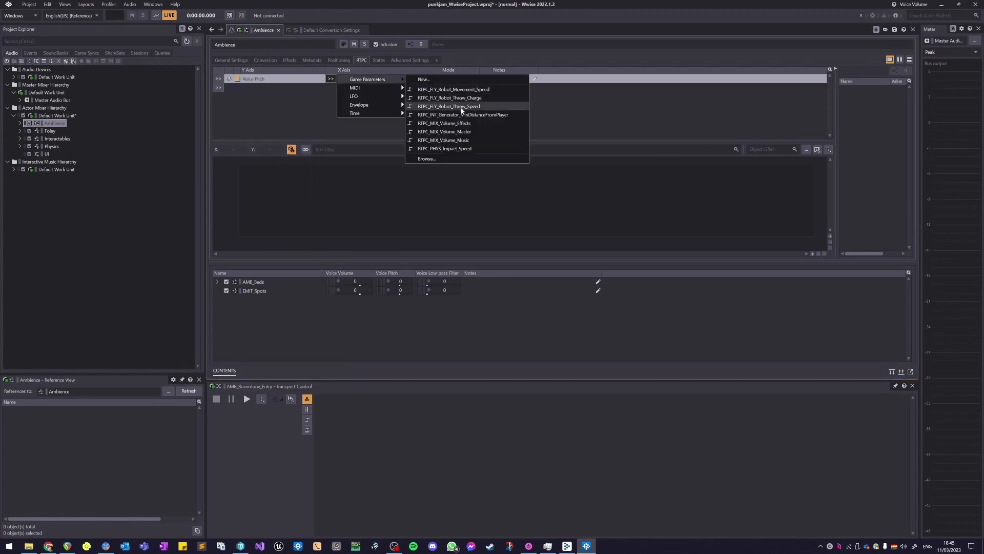
pyautogui.click(471, 132)
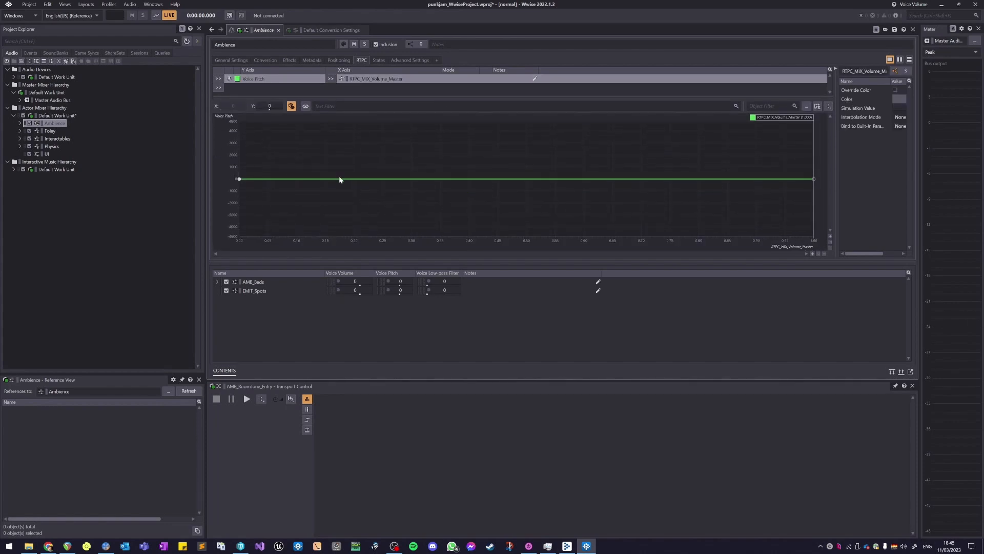
# Step: Add a point to the Voice Pitch curve at about X 0.171 and raise it to about 1491
pyautogui.doubleClick(338, 180)
pyautogui.press('Up')
pyautogui.press('Up')
pyautogui.press('Up')
pyautogui.press('Up')
pyautogui.press('Up')
pyautogui.press('Up')
pyautogui.press('Up')
pyautogui.press('Up')
pyautogui.press('Up')
pyautogui.press('Up')
pyautogui.press('Up')
pyautogui.press('Up')
pyautogui.press('Up')
pyautogui.press('Up')
pyautogui.press('Up')
pyautogui.press('Up')
pyautogui.press('Up')
pyautogui.press('Up')
pyautogui.press('Up')
pyautogui.press('Up')
pyautogui.press('Up')
pyautogui.press('Up')
pyautogui.press('Up')
pyautogui.press('Up')
pyautogui.press('Up')
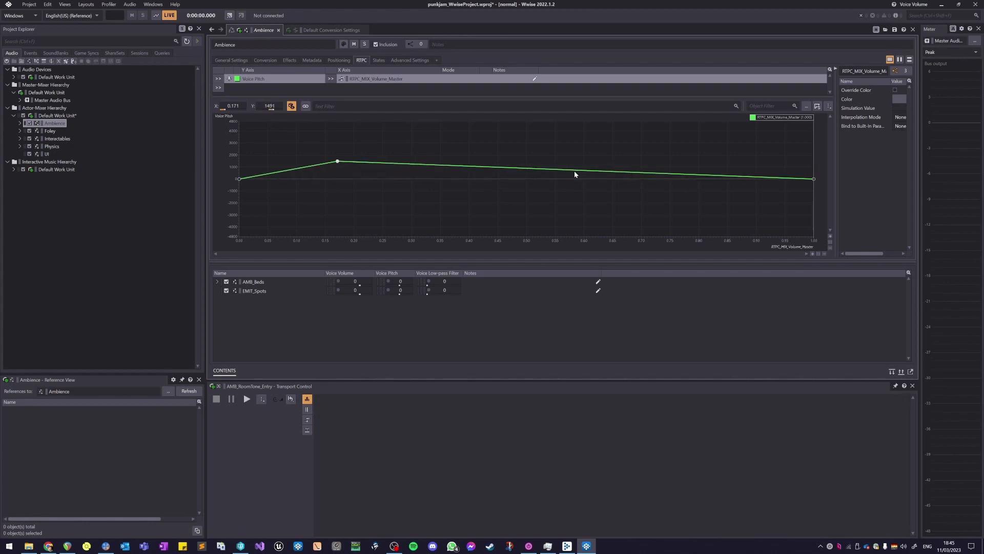
# Step: Add a second point to the Voice Pitch curve at about X 0.584 and lower it to about -1595
pyautogui.doubleClick(575, 171)
pyautogui.press('Down')
pyautogui.press('Down')
pyautogui.press('Down')
pyautogui.press('Down')
pyautogui.press('Down')
pyautogui.press('Down')
pyautogui.press('Down')
pyautogui.press('Down')
pyautogui.press('Down')
pyautogui.press('Down')
pyautogui.press('Down')
pyautogui.press('Down')
pyautogui.press('Down')
pyautogui.press('Down')
pyautogui.press('Down')
pyautogui.press('Down')
pyautogui.press('Down')
pyautogui.press('Down')
pyautogui.press('Down')
pyautogui.press('Down')
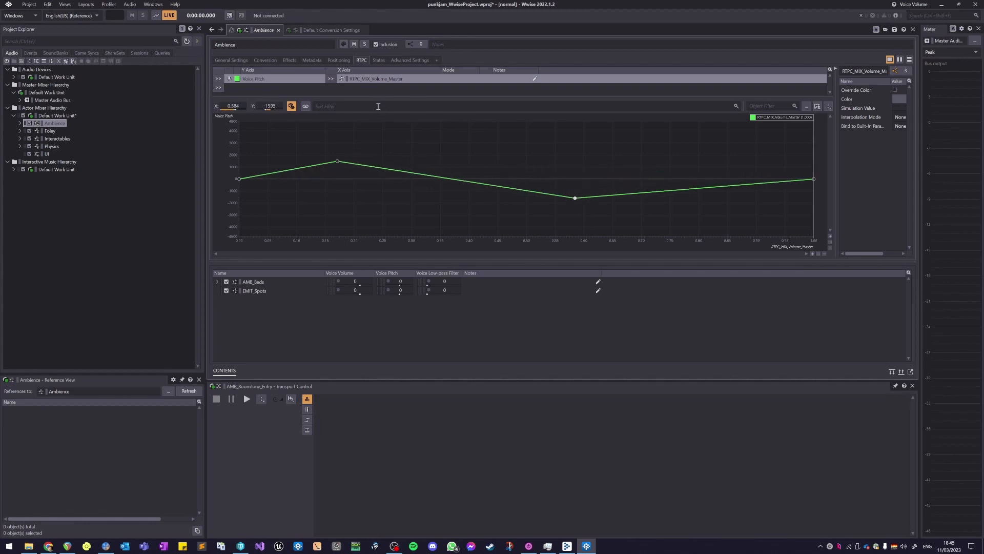
# Step: Duplicate the Voice Pitch RTPC and change the copy's Y axis to Voice Volume
pyautogui.click(218, 87)
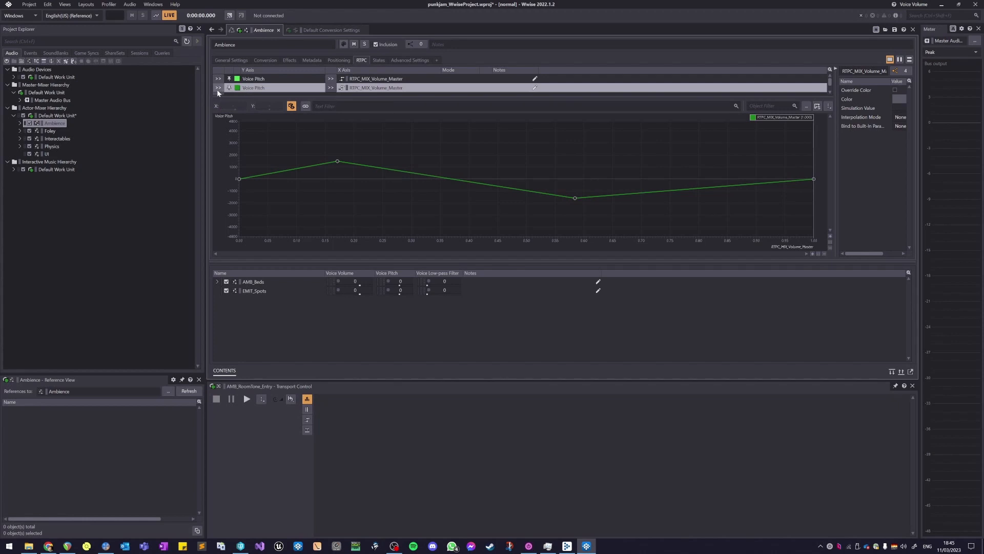
pyautogui.click(218, 87)
pyautogui.click(294, 400)
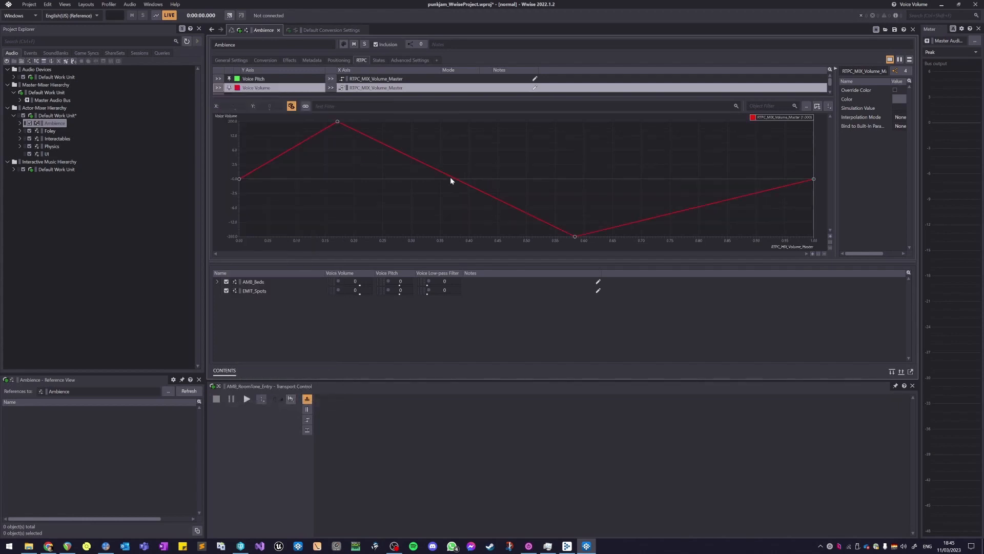
# Step: Lower the peak point of the Voice Volume curve slightly and raise its trough point
pyautogui.moveTo(333, 107); pyautogui.dragTo(403, 147)
pyautogui.press('Down')
pyautogui.press('Down')
pyautogui.press('Down')
pyautogui.press('Down')
pyautogui.moveTo(650, 228); pyautogui.dragTo(469, 312)
pyautogui.press('Up')
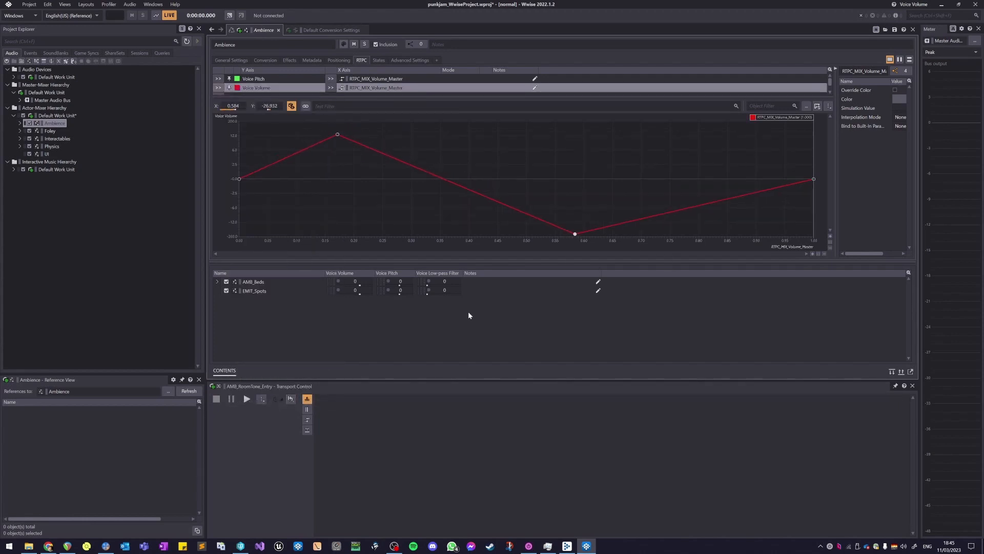
pyautogui.press('Up')
pyautogui.press('Up')
pyautogui.press('Up')
pyautogui.press('Up')
pyautogui.press('Up')
pyautogui.press('Up')
# Step: Show the Voice Pitch and Voice Volume curves together and offset both peak points along X to about 0.58
pyautogui.keyDown('shift'); pyautogui.click(392, 80); pyautogui.keyUp('shift')
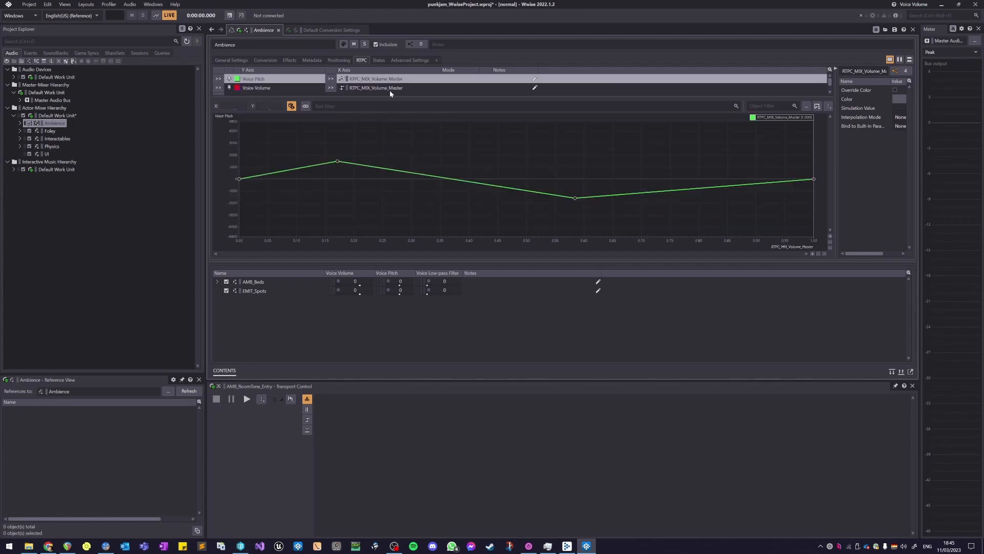
pyautogui.click(242, 106)
pyautogui.write('1')
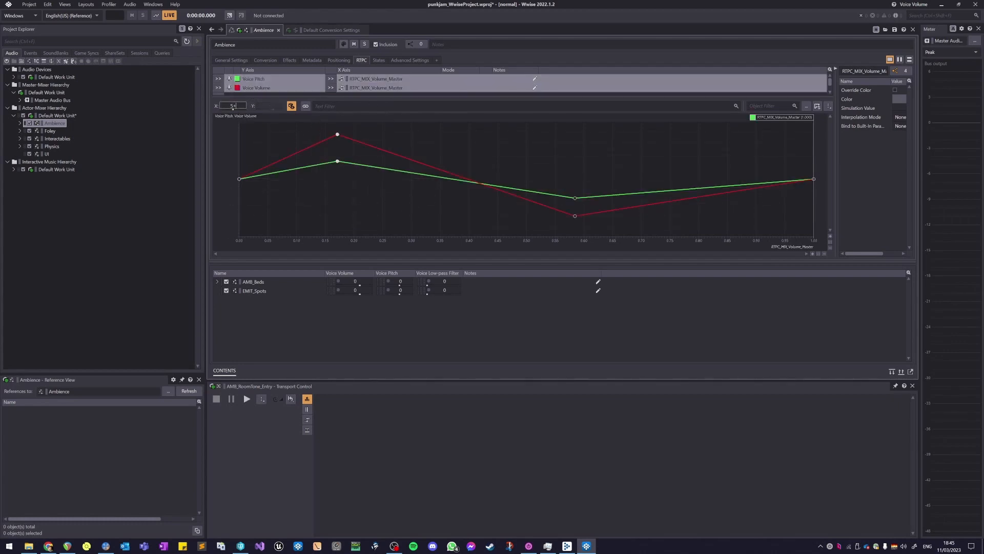
pyautogui.press('Return')
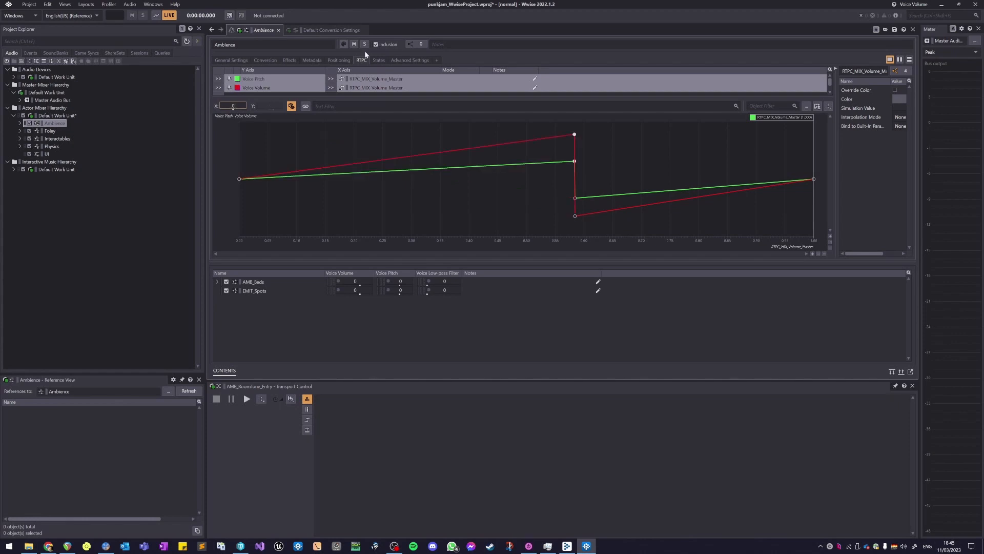
# Step: Offset the peak points of both RTPC curves by -0.1 along the X axis
pyautogui.click(233, 106)
pyautogui.moveTo(600, 171); pyautogui.dragTo(549, 128)
pyautogui.write('0.1')
pyautogui.press('Home')
pyautogui.write('-')
pyautogui.press('Return')
# Step: Offset the trough points of both RTPC curves by 0.2 along the X axis
pyautogui.moveTo(527, 202); pyautogui.dragTo(486, 123)
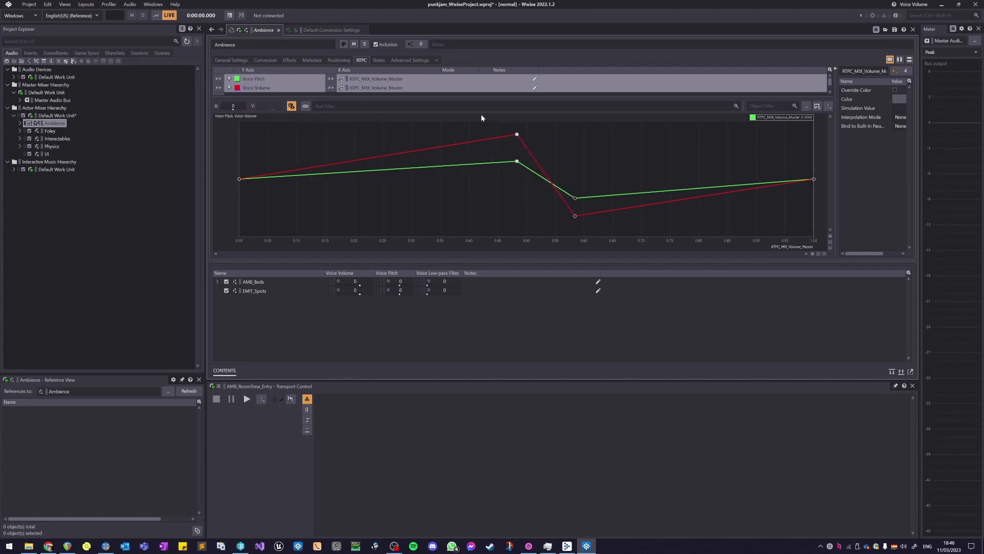
pyautogui.moveTo(523, 186); pyautogui.dragTo(496, 132)
pyautogui.moveTo(576, 198); pyautogui.dragTo(603, 238)
pyautogui.click(238, 103)
pyautogui.write('2')
pyautogui.press('Return')
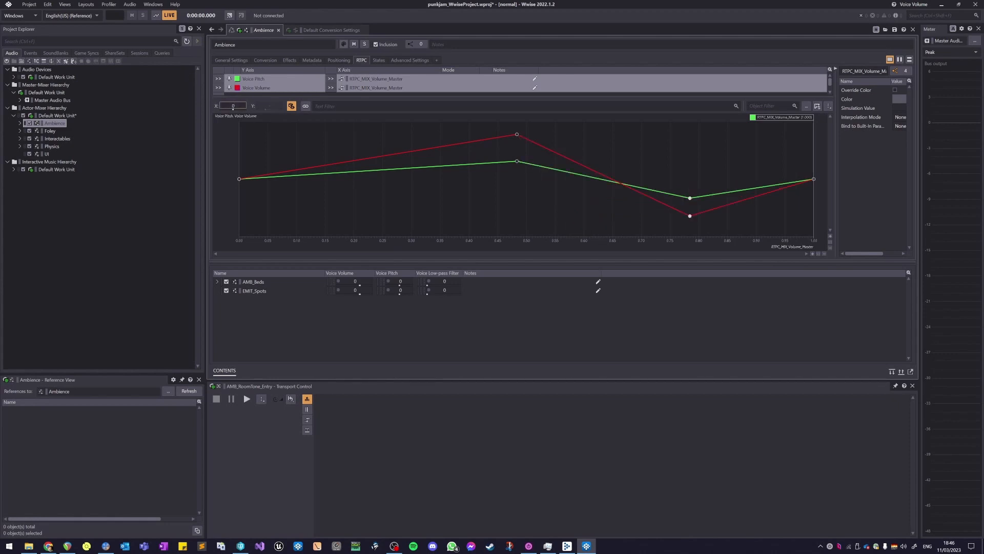
# Step: Select the trough points of both RTPC curves and shift them back to about X 0.75
pyautogui.moveTo(652, 117); pyautogui.dragTo(713, 241)
pyautogui.moveTo(671, 155); pyautogui.dragTo(711, 210)
pyautogui.moveTo(691, 166); pyautogui.dragTo(684, 213)
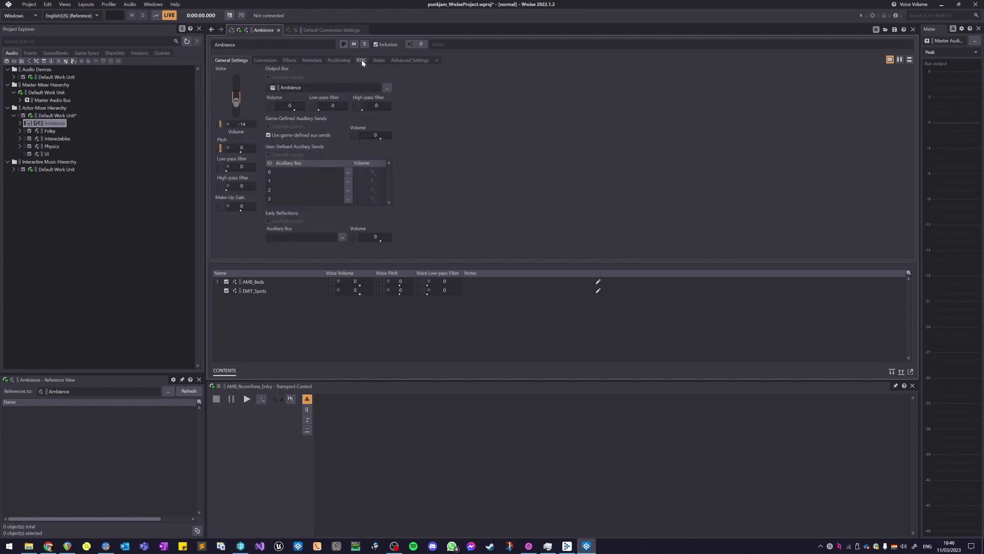
pyautogui.click(362, 60)
pyautogui.moveTo(651, 166); pyautogui.dragTo(712, 225)
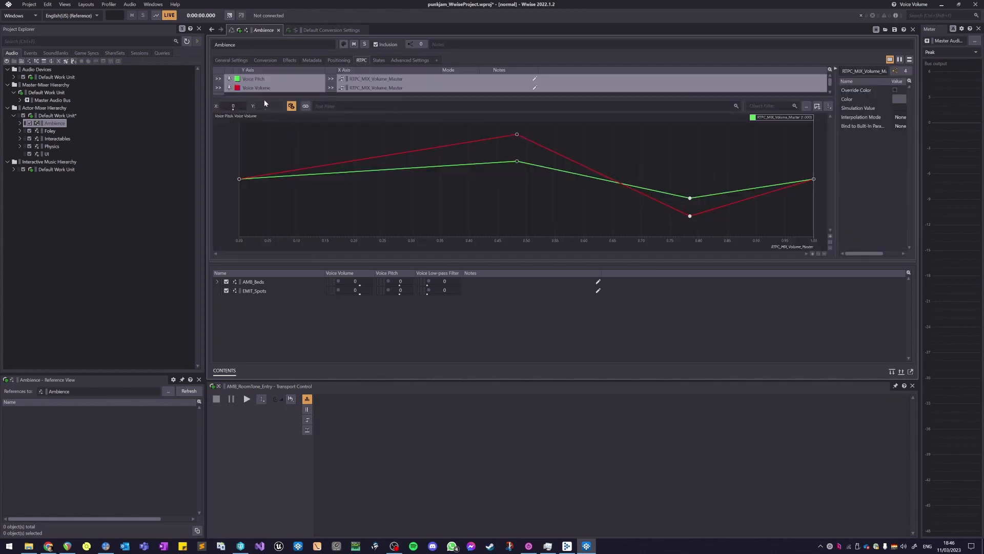
pyautogui.moveTo(628, 168); pyautogui.dragTo(716, 223)
pyautogui.moveTo(233, 112); pyautogui.dragTo(233, 114)
# Step: Select the peak points of both RTPC curves and shift them back to about X 0.24
pyautogui.moveTo(519, 183); pyautogui.dragTo(500, 130)
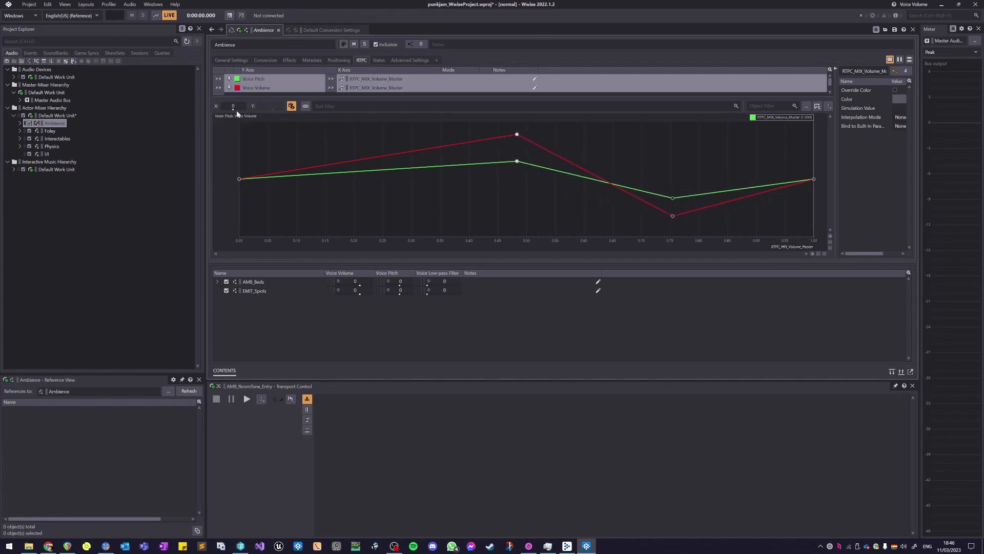
pyautogui.moveTo(233, 112); pyautogui.dragTo(224, 115)
pyautogui.moveTo(385, 221); pyautogui.dragTo(371, 251)
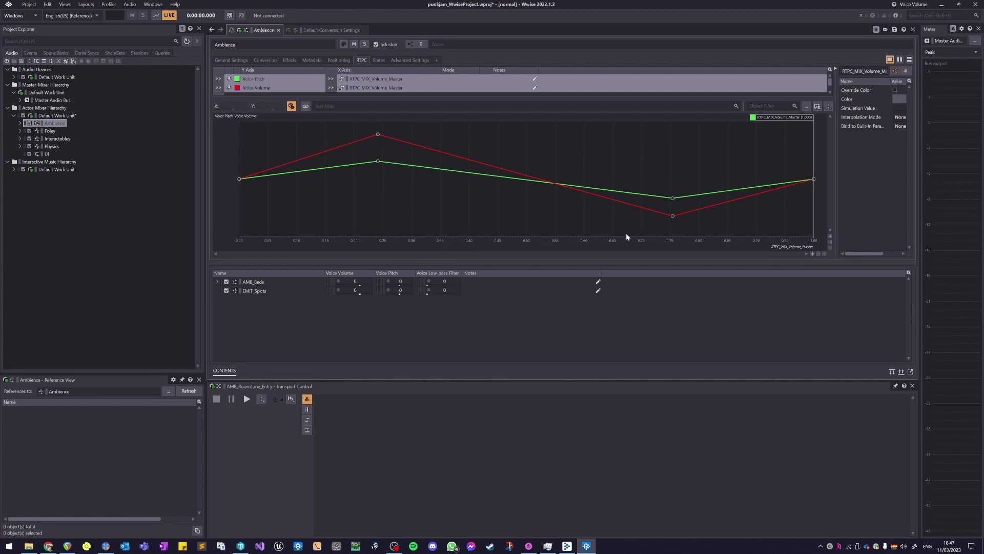
pyautogui.moveTo(627, 235); pyautogui.dragTo(694, 255)
pyautogui.moveTo(692, 232); pyautogui.dragTo(684, 235)
# Step: Open Ambience, Foley, Interactables and Physics together in the Multi Editor and expand their Voice properties
pyautogui.click(232, 60)
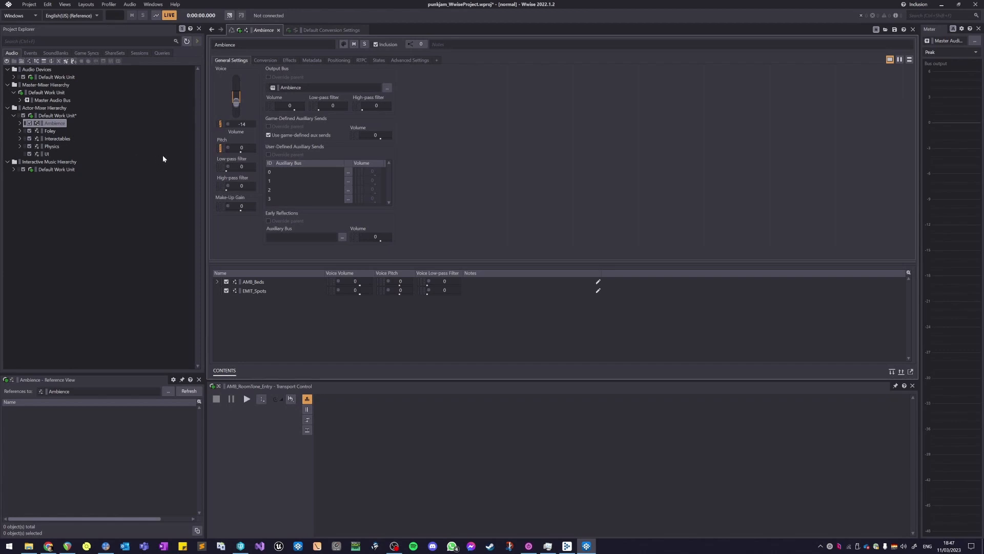
pyautogui.moveTo(118, 143); pyautogui.dragTo(52, 124)
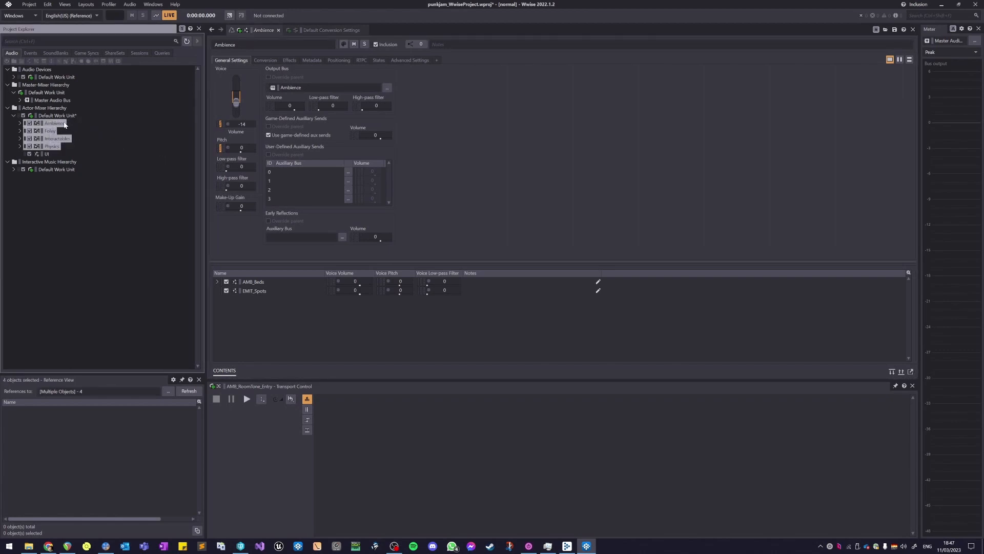
pyautogui.rightClick(62, 122)
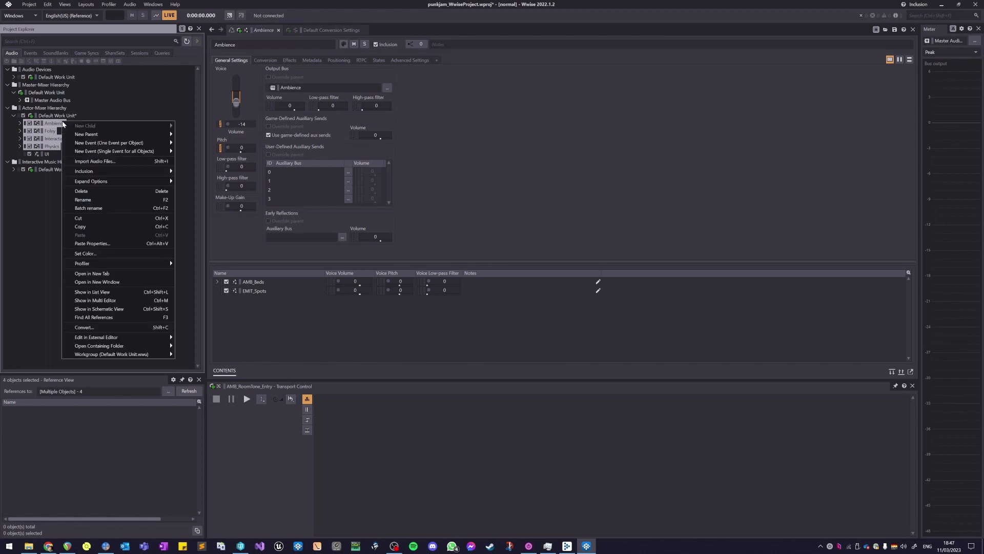
pyautogui.click(123, 301)
pyautogui.moveTo(275, 50); pyautogui.dragTo(522, 101)
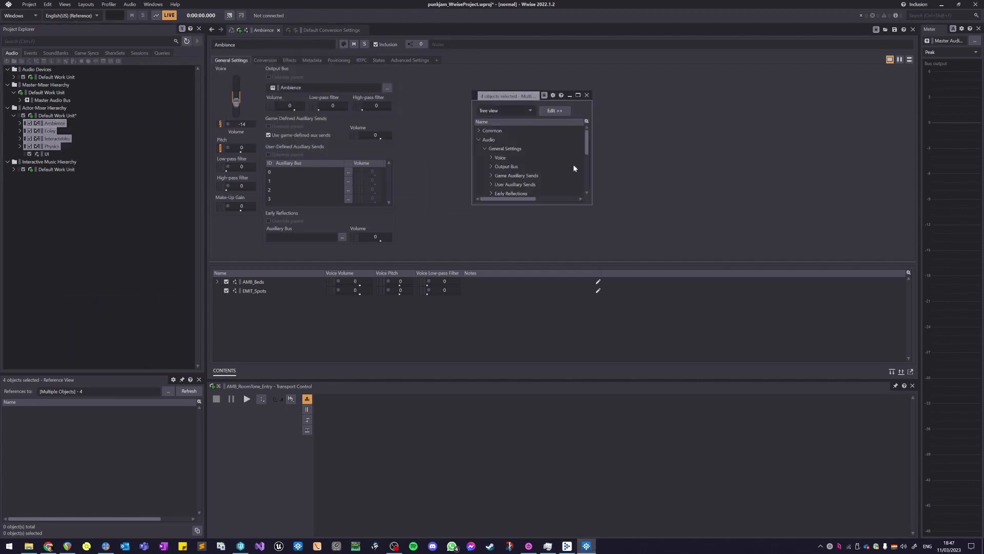
pyautogui.moveTo(591, 204); pyautogui.dragTo(717, 330)
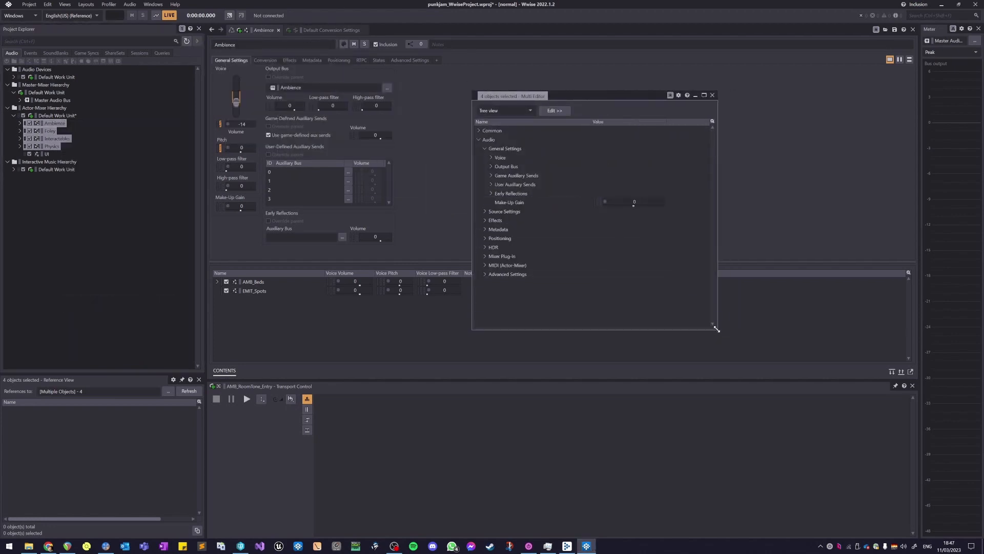
pyautogui.click(491, 158)
pyautogui.click(491, 158)
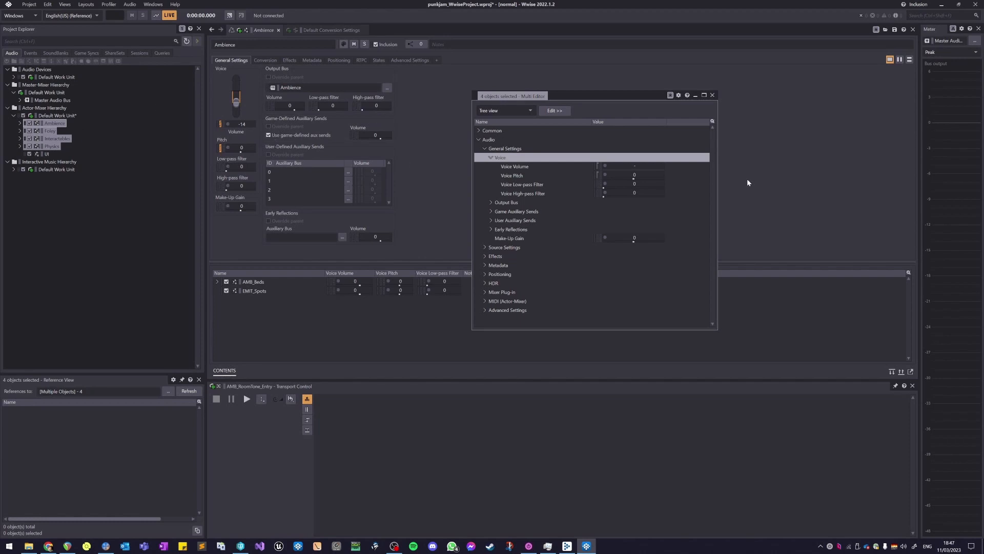
# Step: Try to lower the voice volume of Interactables, Physics and UI together to -14, and check Physics and UI individually
pyautogui.moveTo(110, 157); pyautogui.dragTo(12, 142)
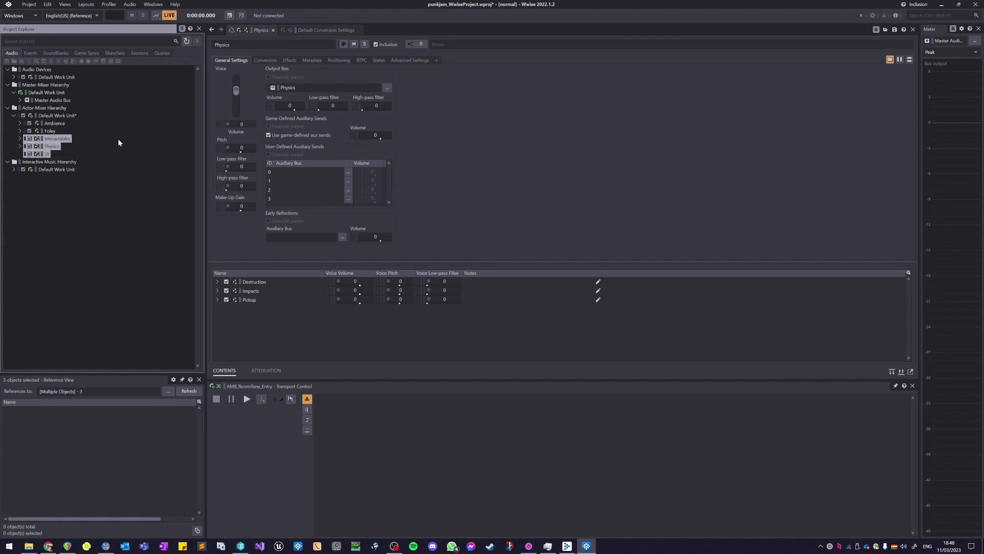
pyautogui.click(76, 155)
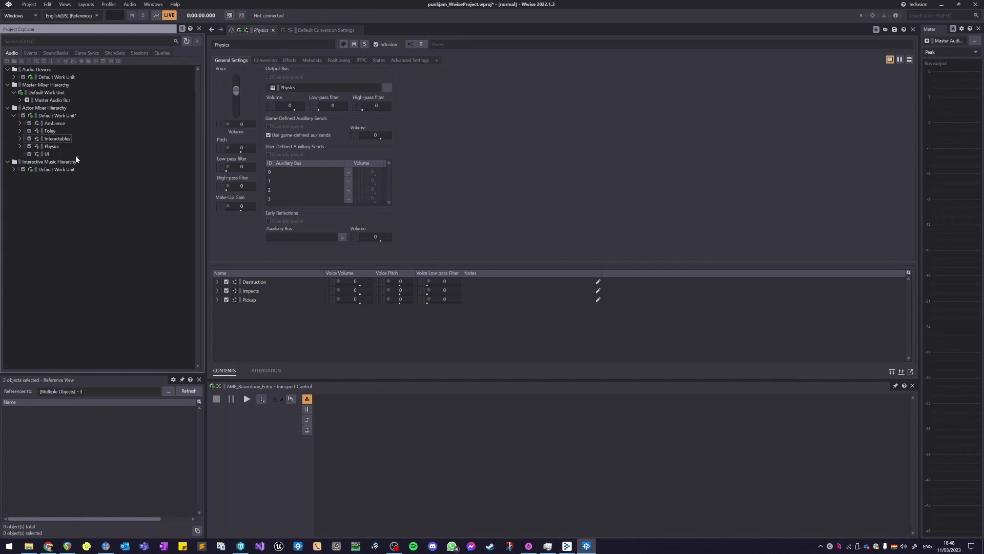
pyautogui.moveTo(75, 156); pyautogui.dragTo(16, 143)
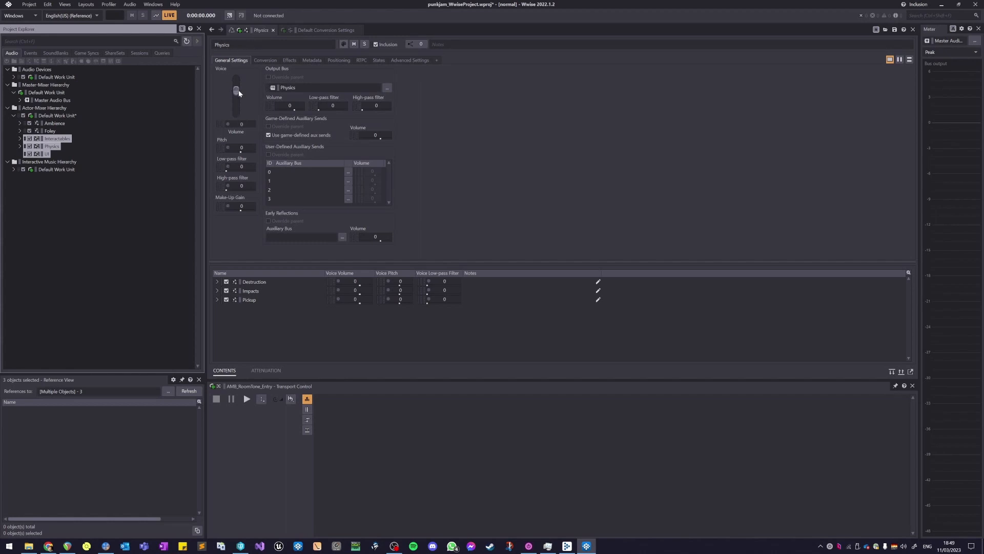
pyautogui.moveTo(239, 91); pyautogui.dragTo(237, 105)
pyautogui.click(52, 146)
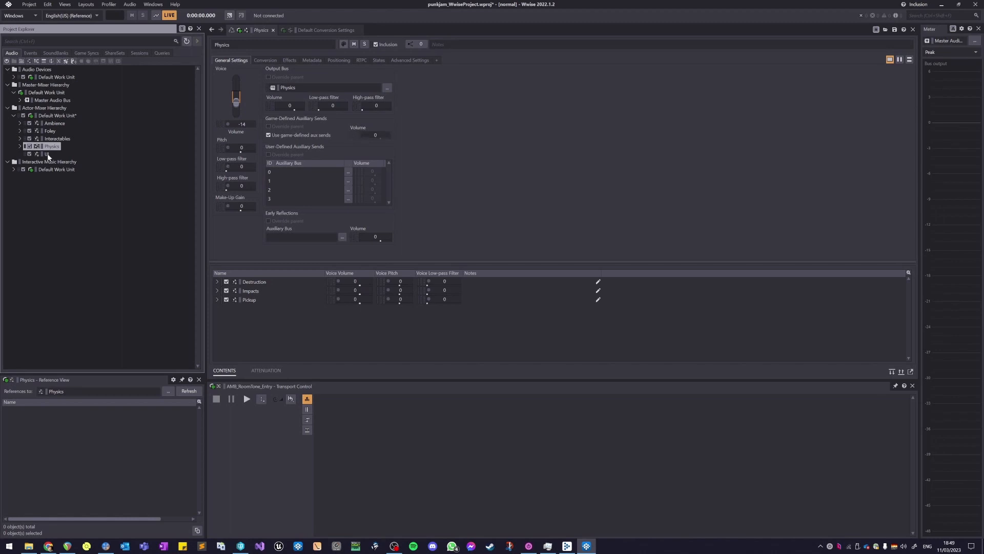
pyautogui.click(47, 154)
# Step: Select Interactables, Physics and UI together and open them in the Multi Editor
pyautogui.click(86, 147)
pyautogui.moveTo(74, 156); pyautogui.dragTo(46, 138)
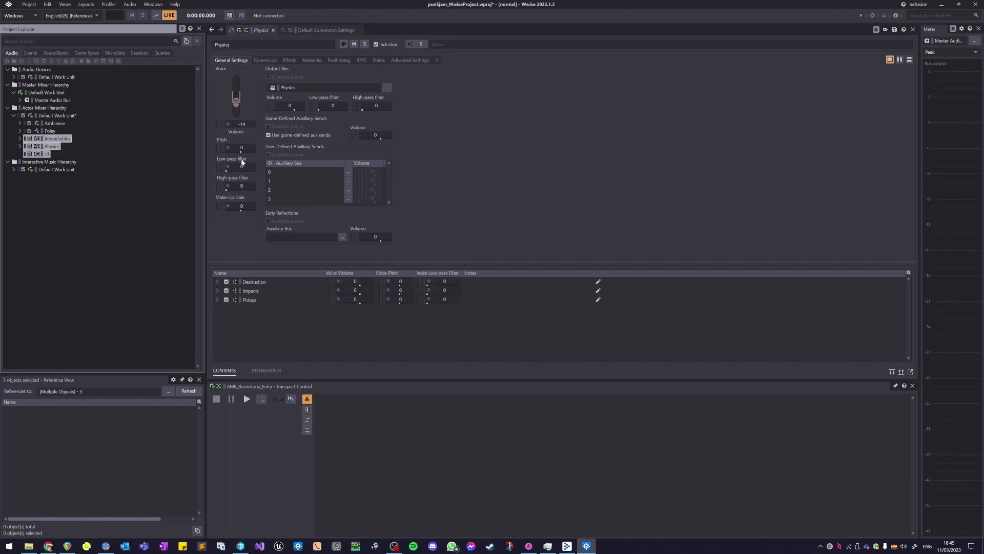
pyautogui.rightClick(47, 139)
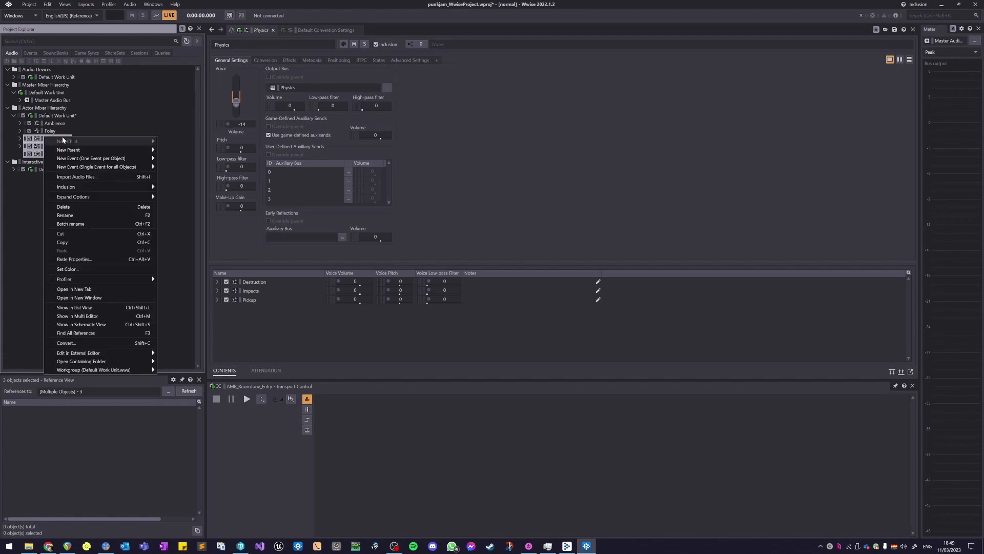
pyautogui.click(98, 316)
pyautogui.moveTo(578, 95); pyautogui.dragTo(570, 72)
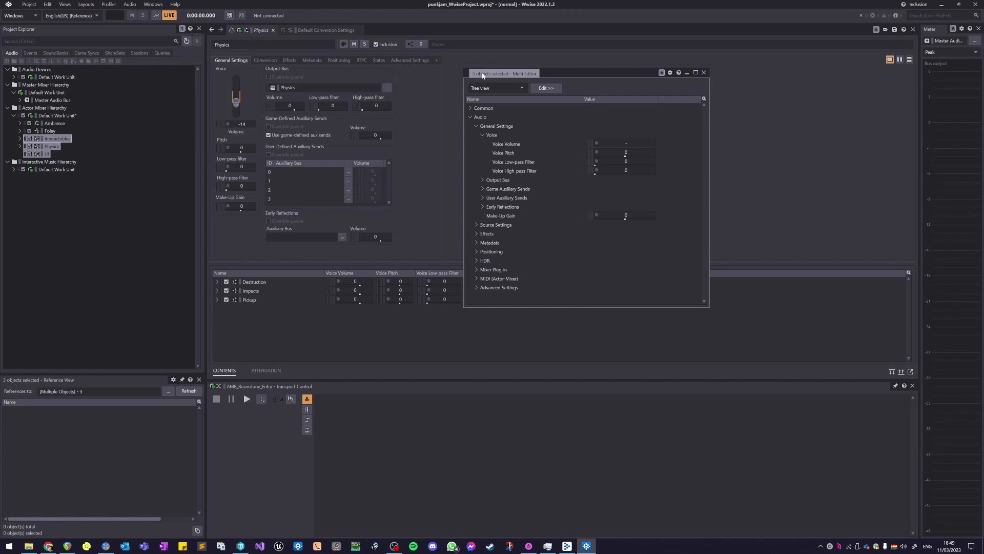
# Step: Raise the voice volume of the three selected objects by 5, and check Interactables and UI individually
pyautogui.click(639, 142)
pyautogui.write('5+')
pyautogui.press('Return')
pyautogui.click(58, 139)
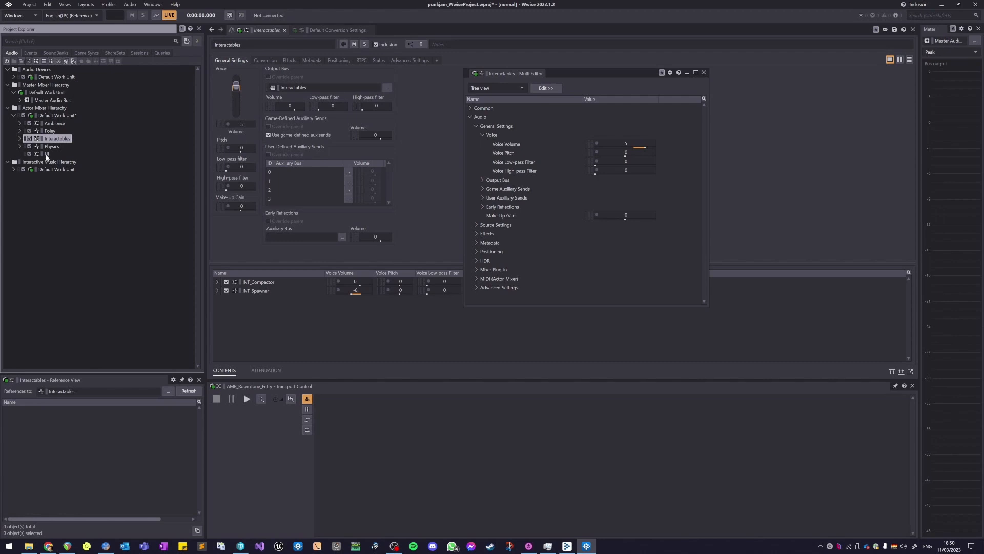
pyautogui.click(48, 154)
pyautogui.click(57, 139)
# Step: Select Ambience, Foley, Interactables and Physics together and lower their voice pitch by 400
pyautogui.moveTo(117, 149); pyautogui.dragTo(44, 128)
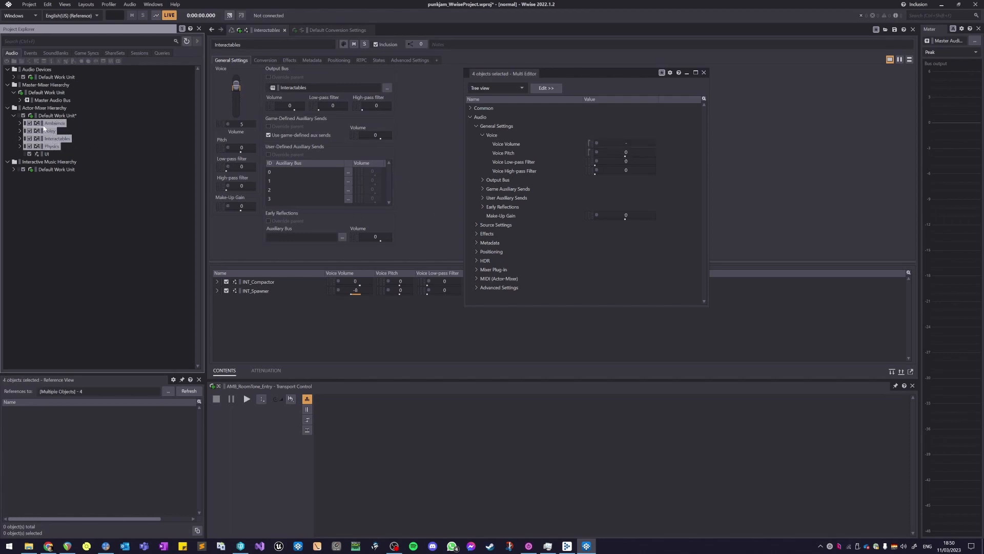
pyautogui.click(644, 153)
pyautogui.write('400')
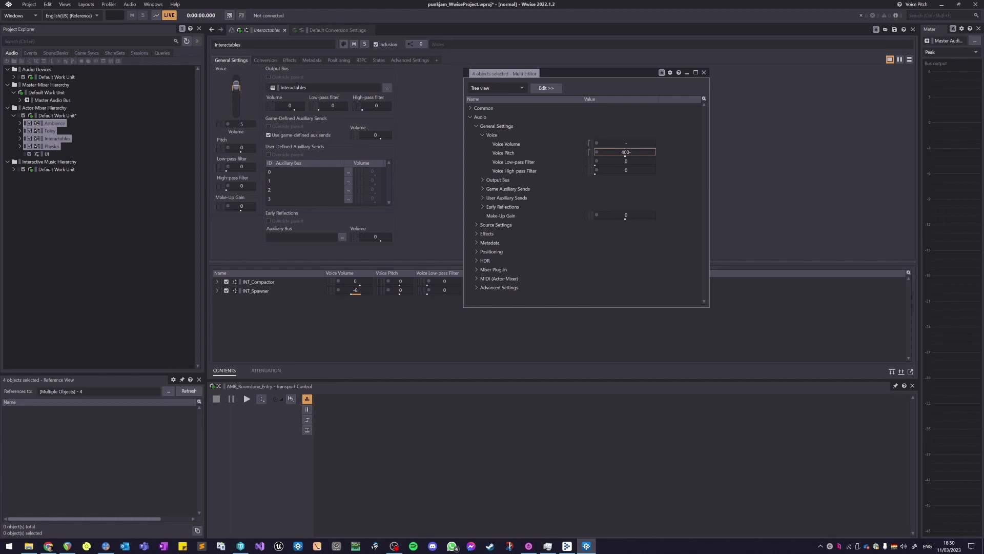
pyautogui.write('-')
pyautogui.press('Return')
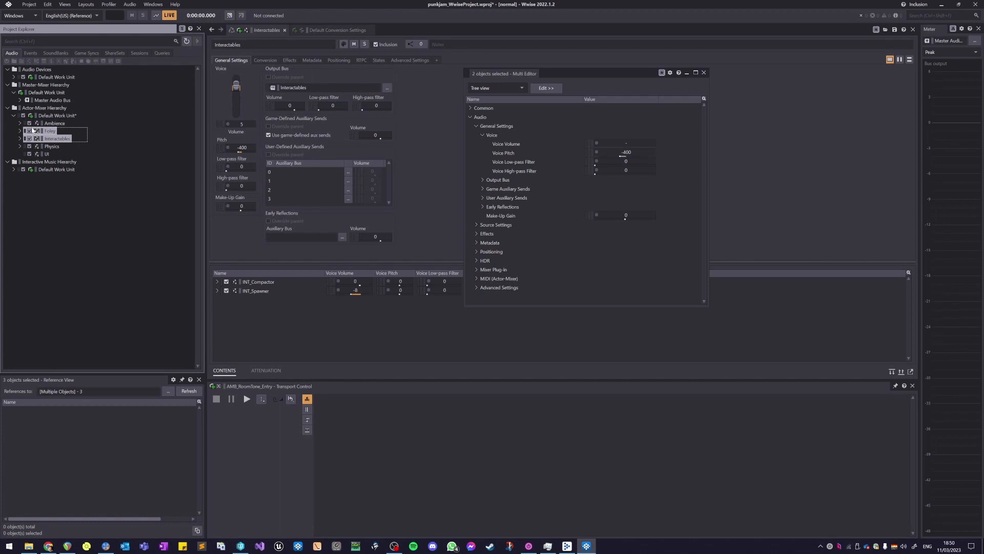
# Step: Switch the Multi Editor between different combinations of Foley, Interactables and Physics, ending with Ambience through UI all selected
pyautogui.keyDown('ctrl'); pyautogui.click(49, 131); pyautogui.keyUp('ctrl')
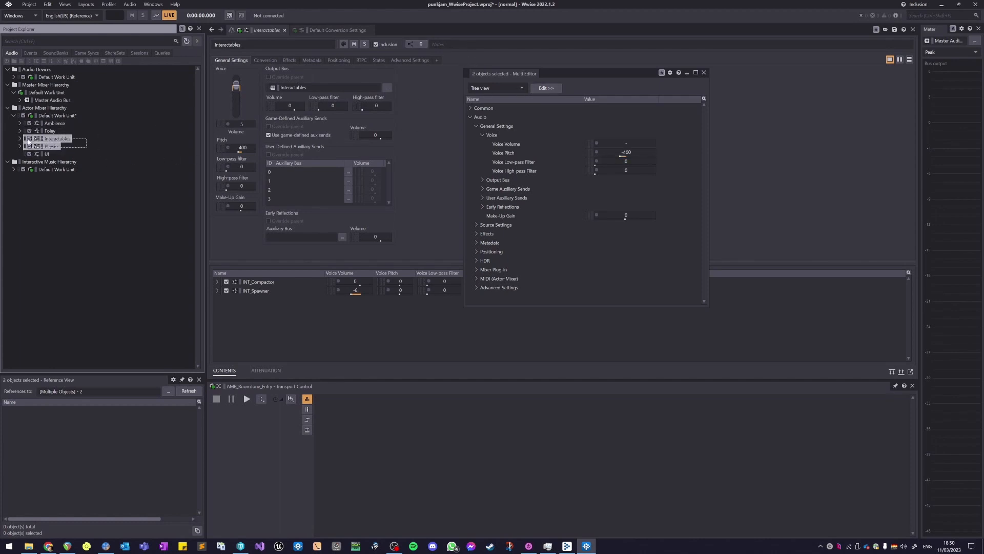
pyautogui.keyDown('ctrl'); pyautogui.click(50, 132); pyautogui.keyUp('ctrl')
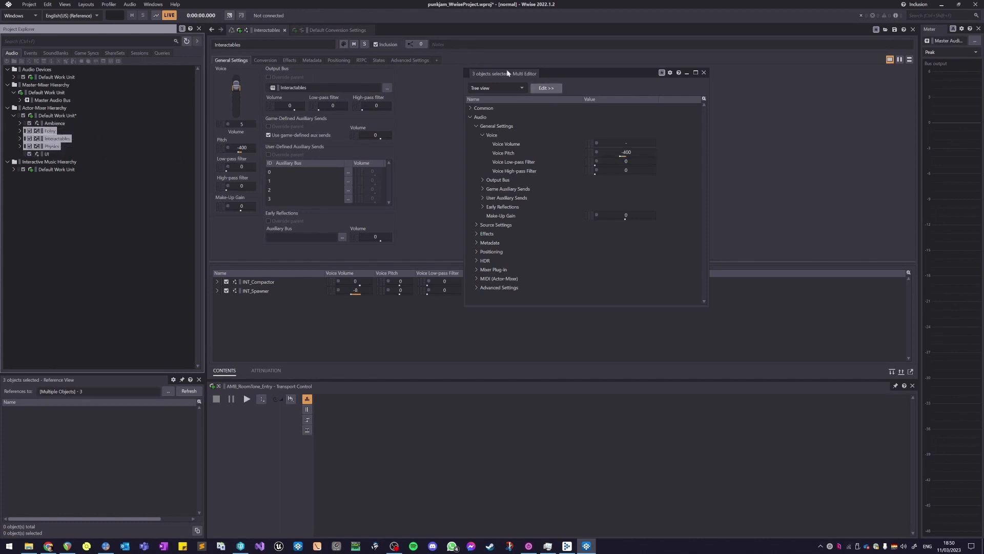
pyautogui.keyDown('ctrl'); pyautogui.click(52, 146); pyautogui.keyUp('ctrl')
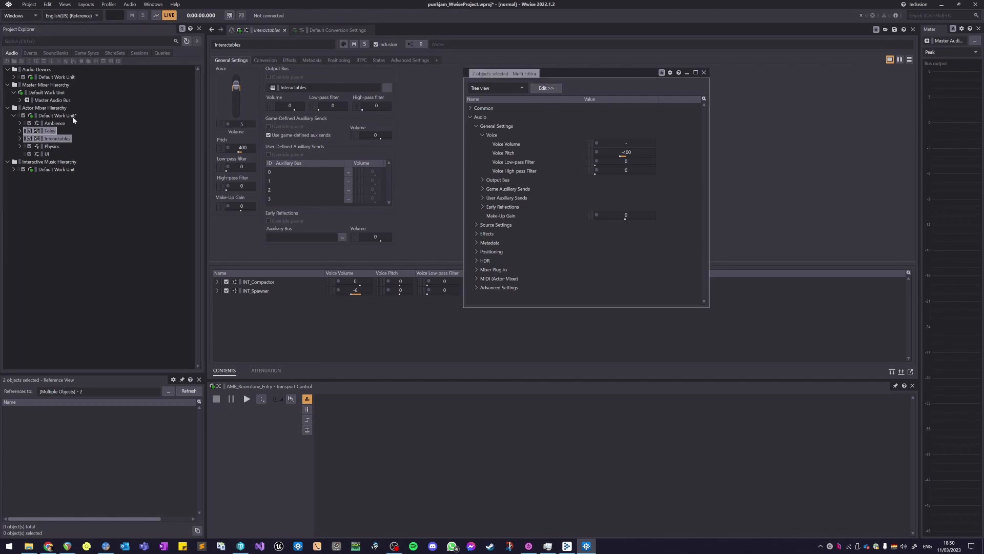
pyautogui.moveTo(80, 154); pyautogui.dragTo(53, 123)
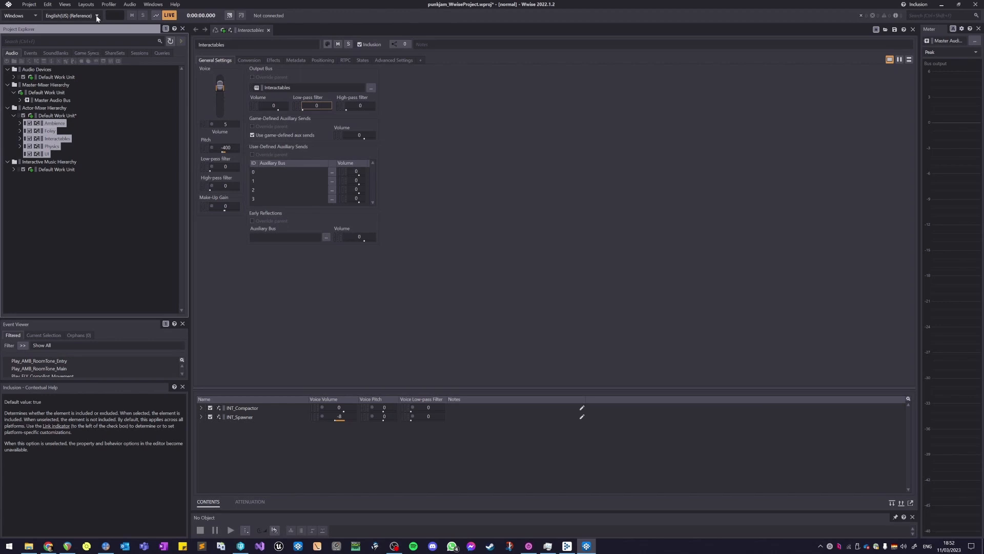
# Step: Bring up the factory layout reset options and close them again
pyautogui.click(86, 4)
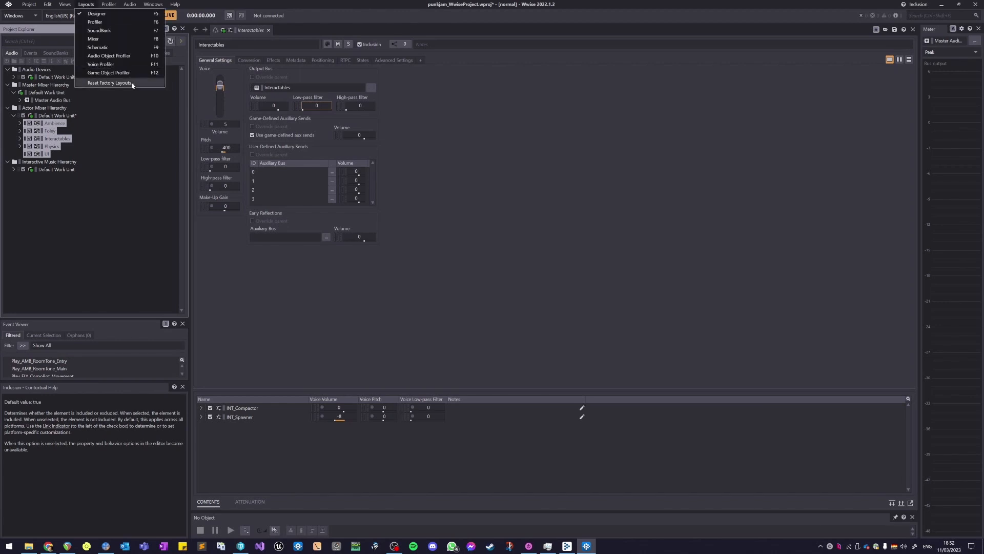
pyautogui.click(105, 83)
pyautogui.click(587, 335)
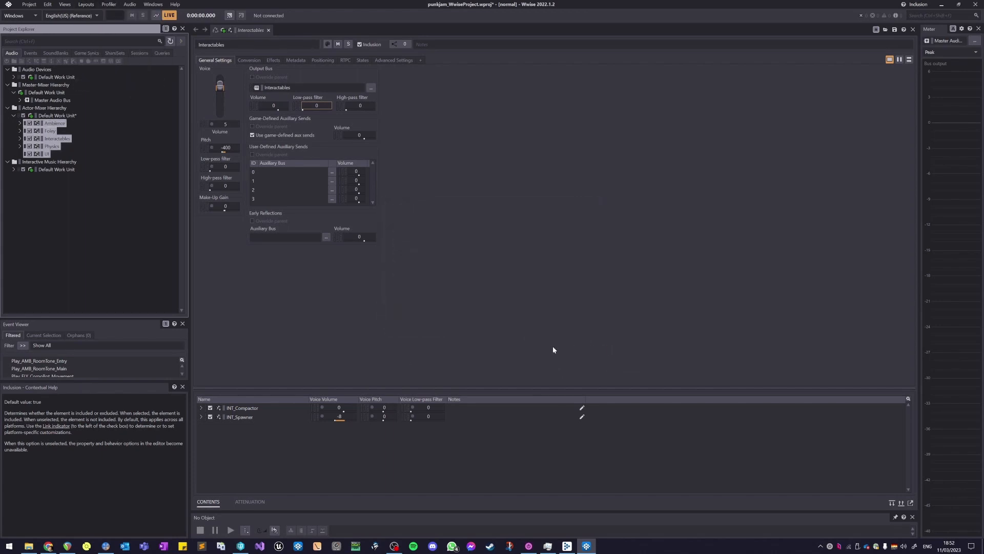
# Step: Read the contextual help for the Interactables output bus volume, low-pass filter, high-pass filter and game-defined auxiliary send volume
pyautogui.click(50, 391)
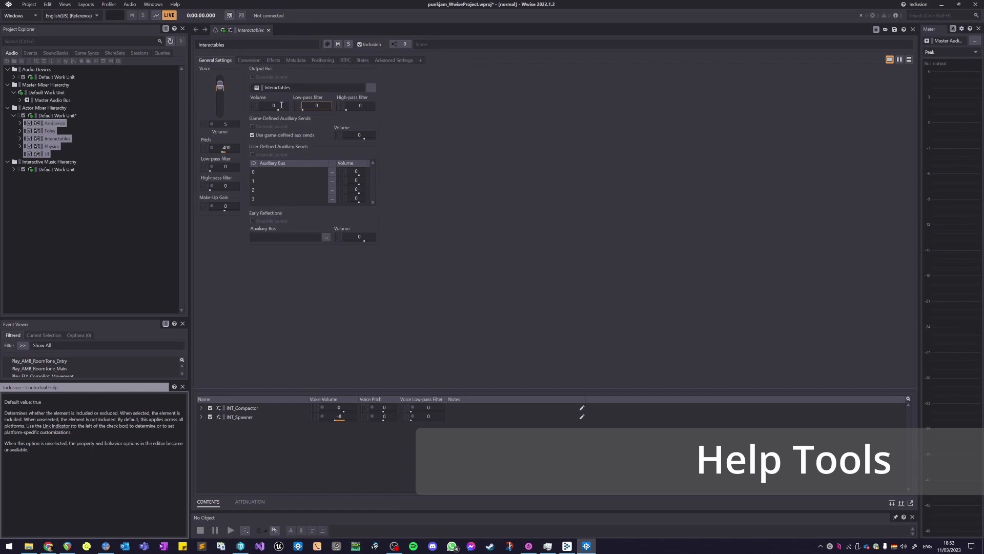
pyautogui.click(316, 105)
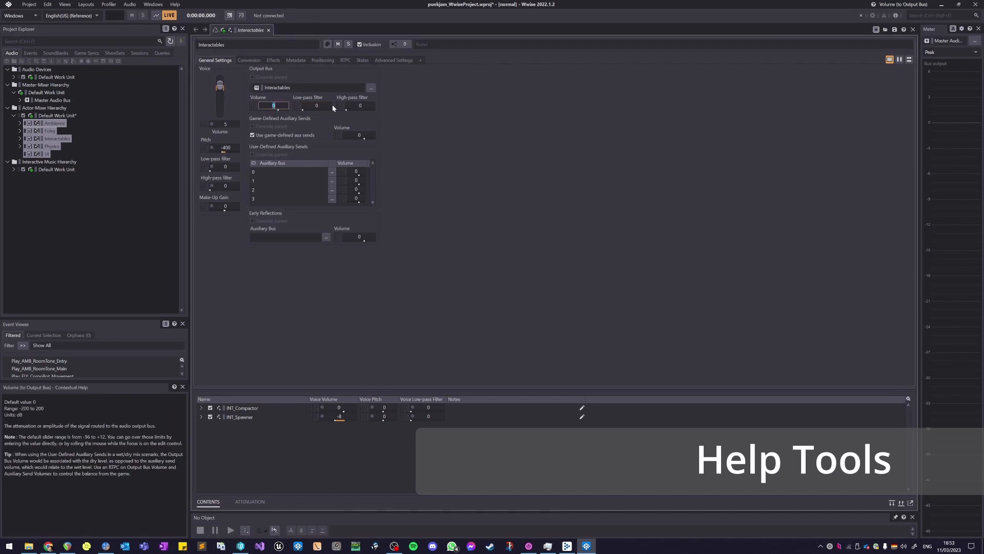
pyautogui.click(358, 105)
pyautogui.click(370, 135)
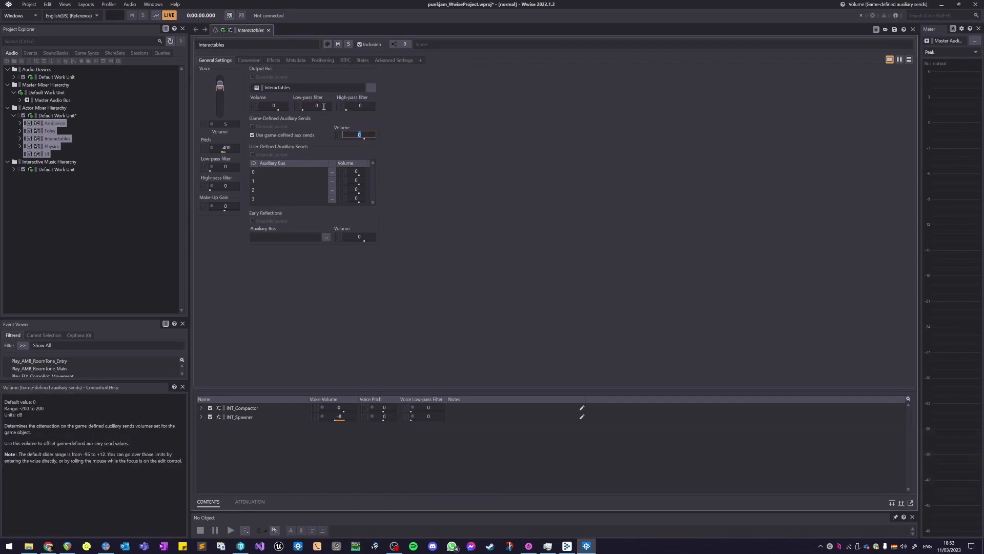
pyautogui.click(270, 107)
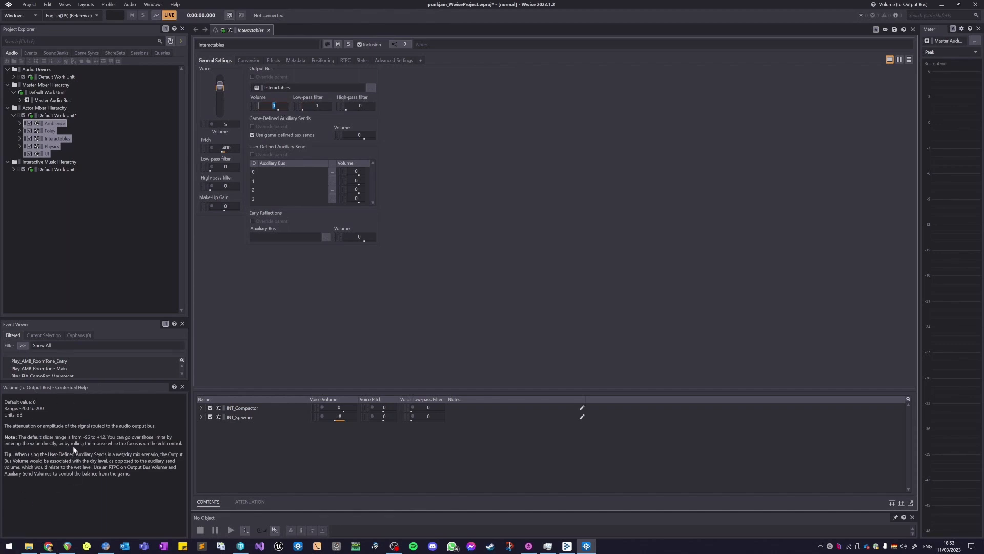
pyautogui.click(326, 107)
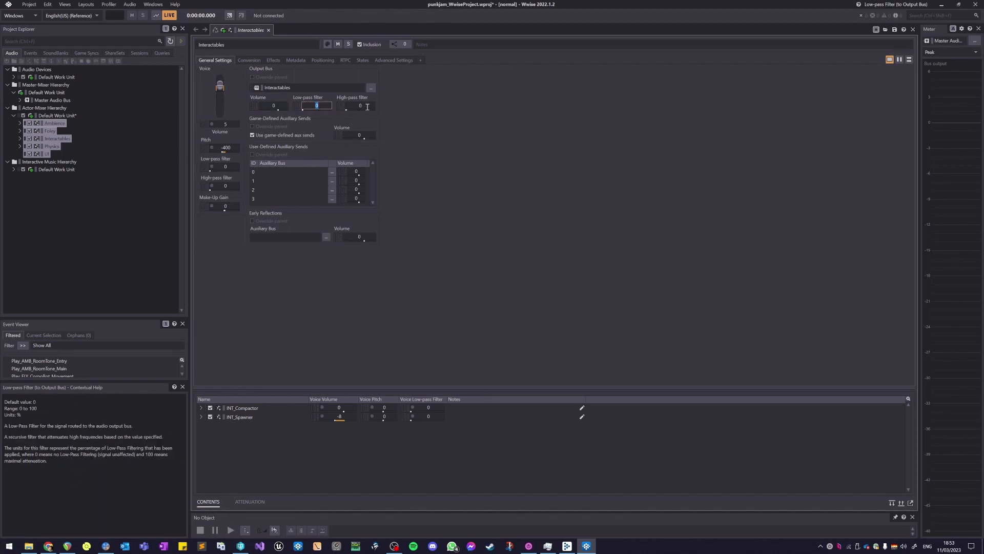
pyautogui.click(368, 106)
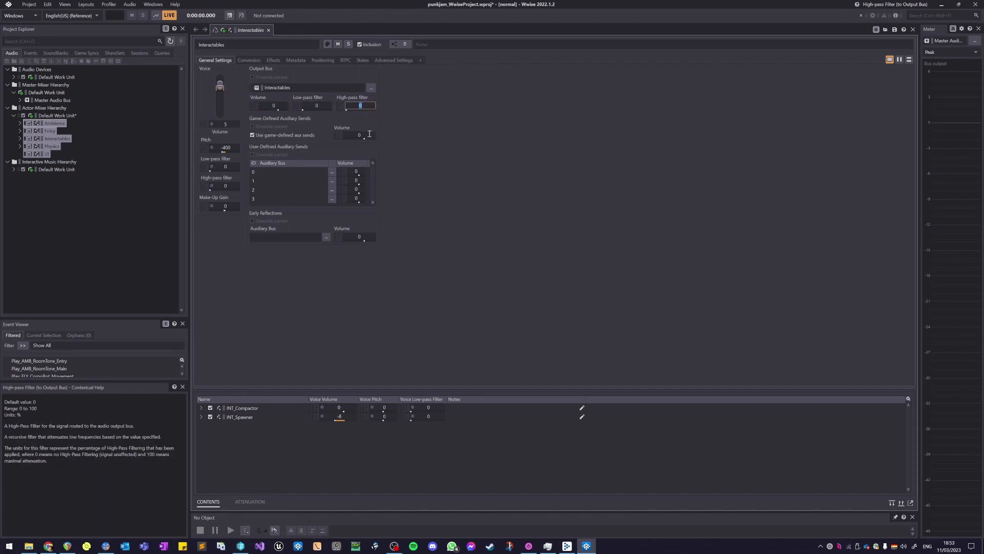
pyautogui.click(368, 134)
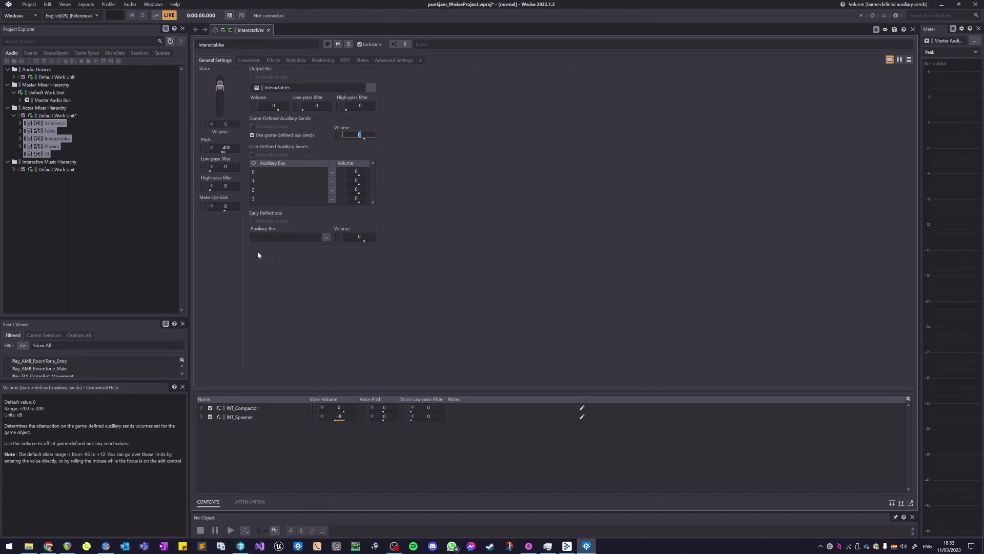
# Step: Expand Foley and CorpoBot, select FLY_CorpoBot, and read the contextual help for its Play Mode
pyautogui.doubleClick(76, 133)
pyautogui.doubleClick(79, 138)
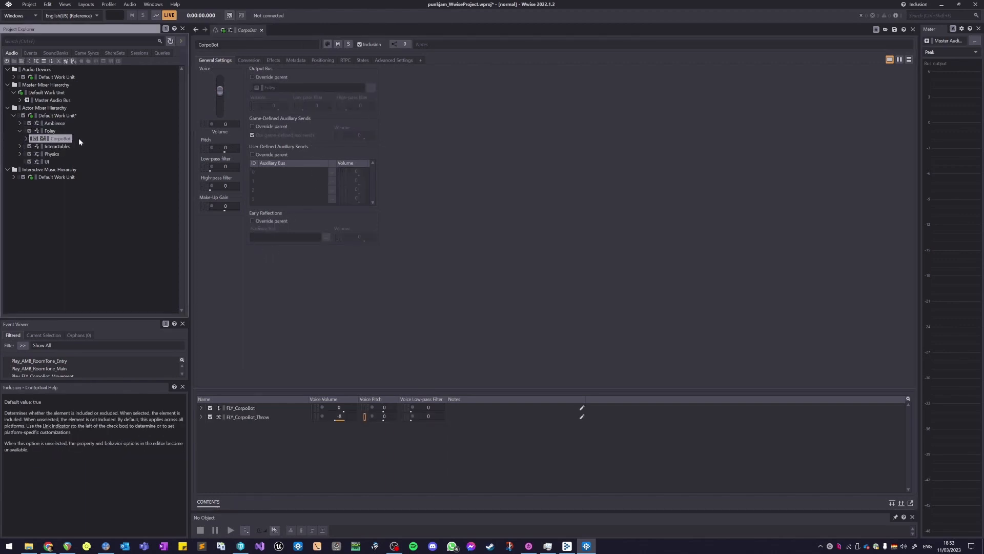
pyautogui.click(97, 147)
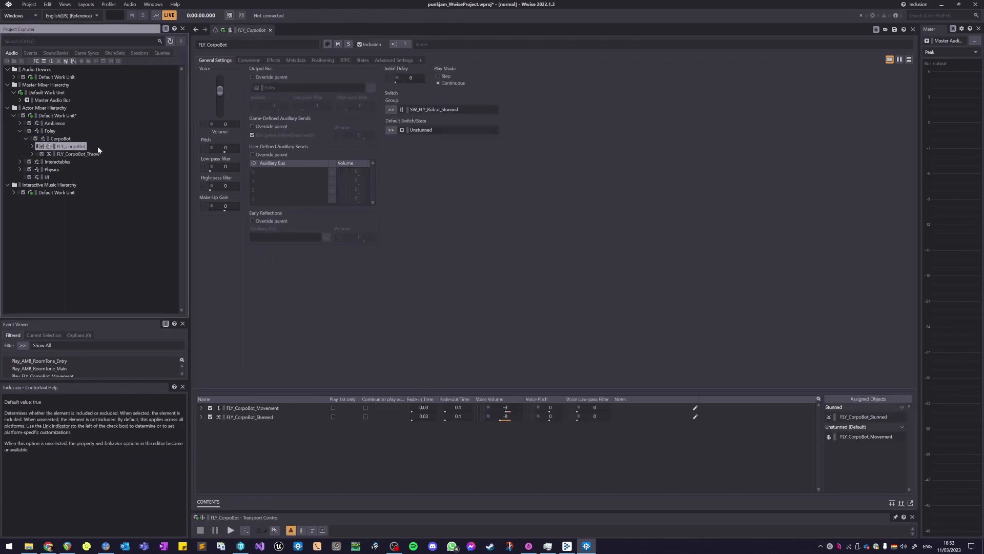
pyautogui.click(451, 83)
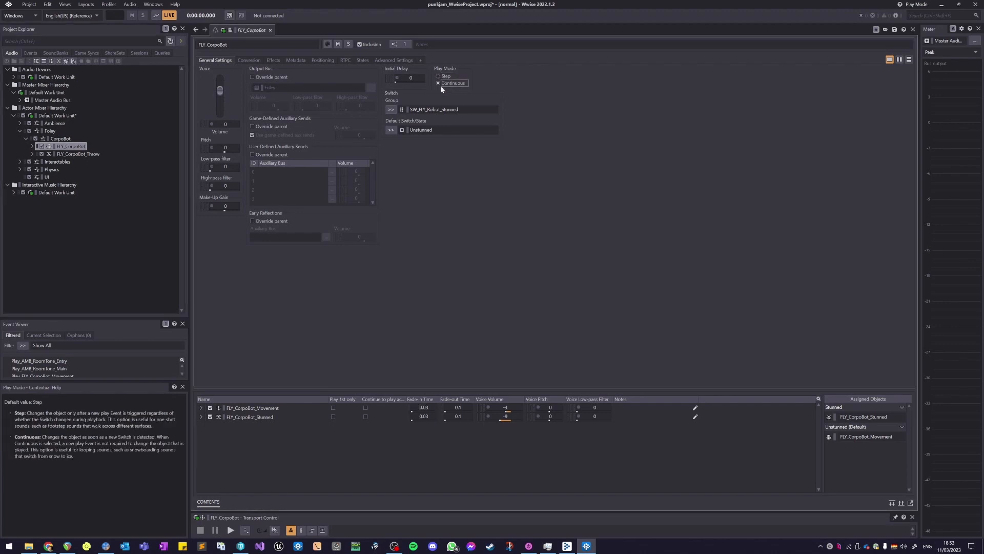
pyautogui.click(70, 391)
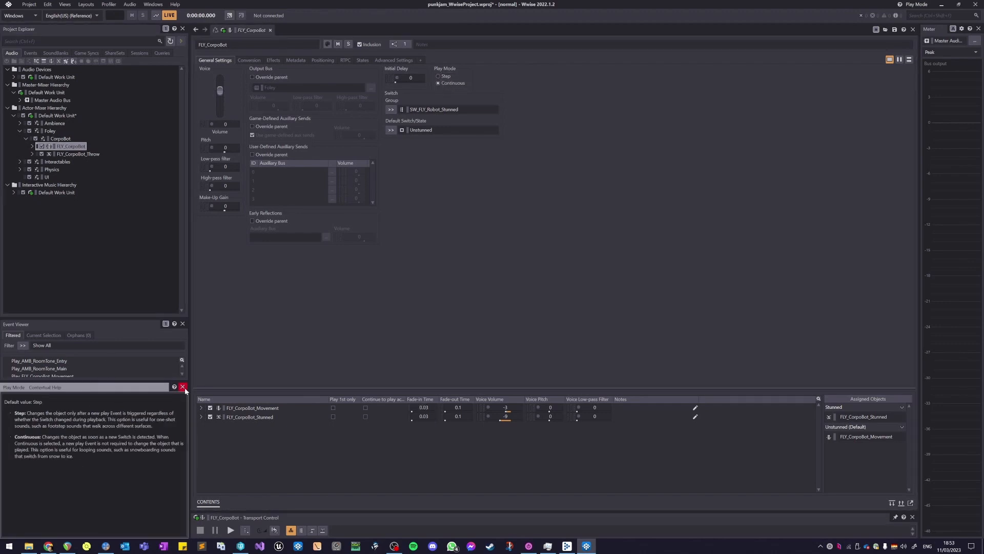
pyautogui.click(436, 319)
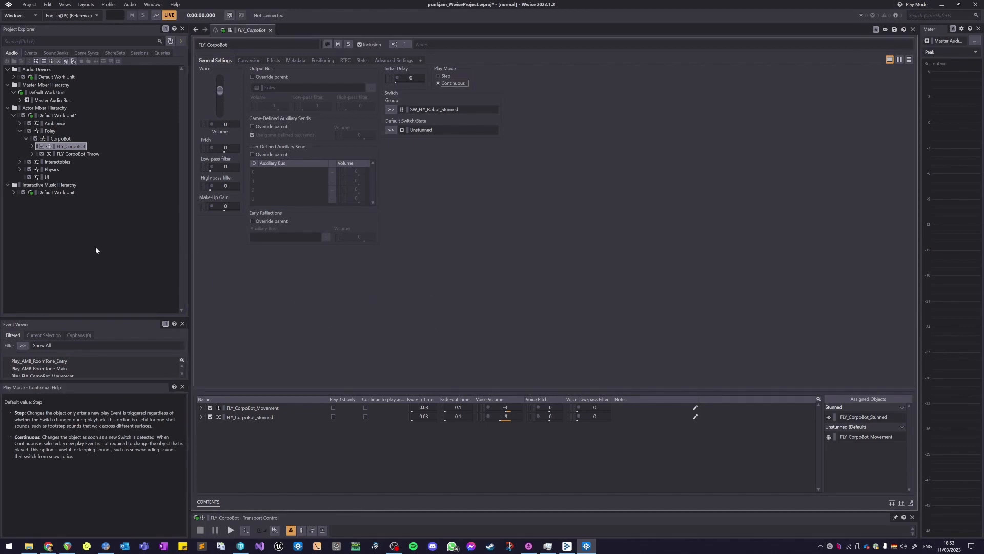
# Step: Select FLY_CorpoBot_Throw and open the online help page for its Property Editor
pyautogui.click(78, 154)
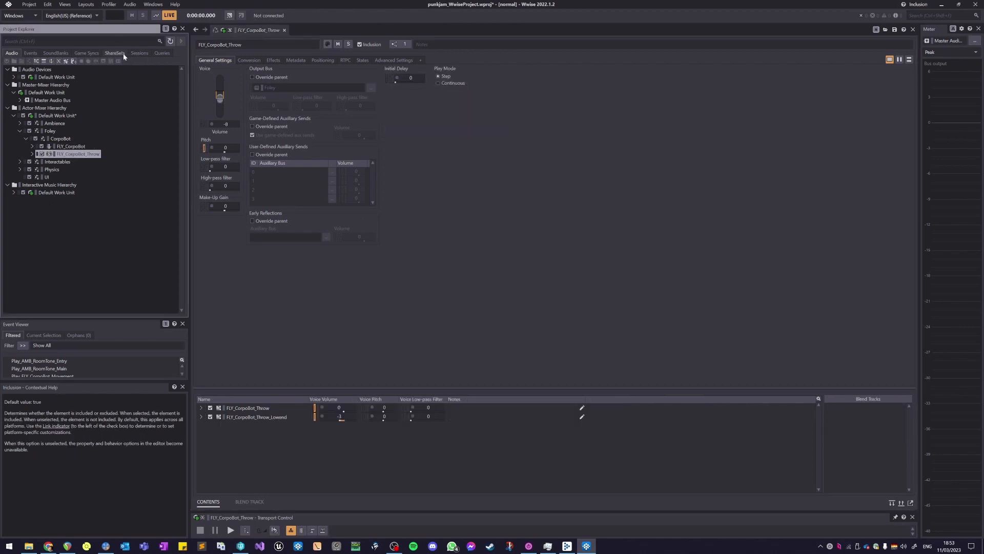
pyautogui.click(115, 330)
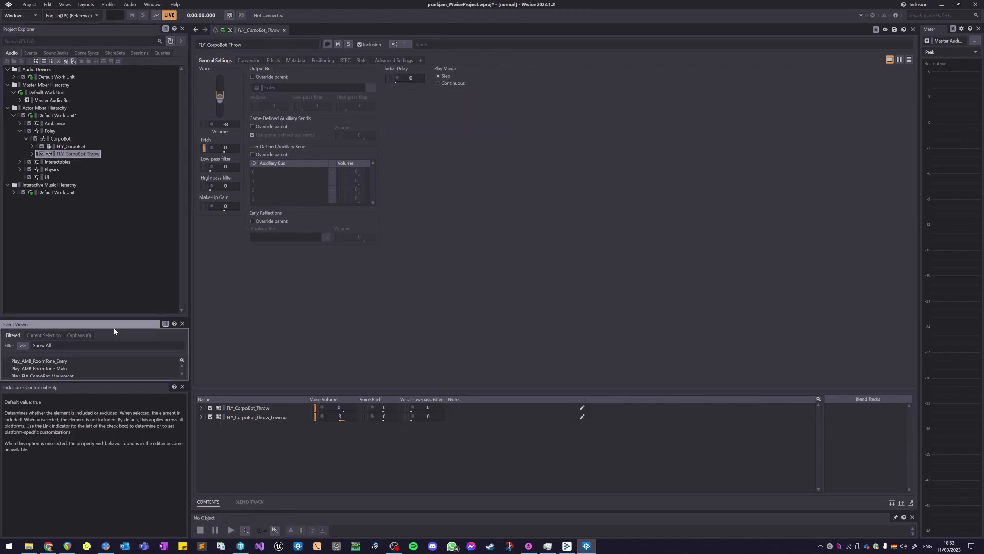
pyautogui.click(123, 40)
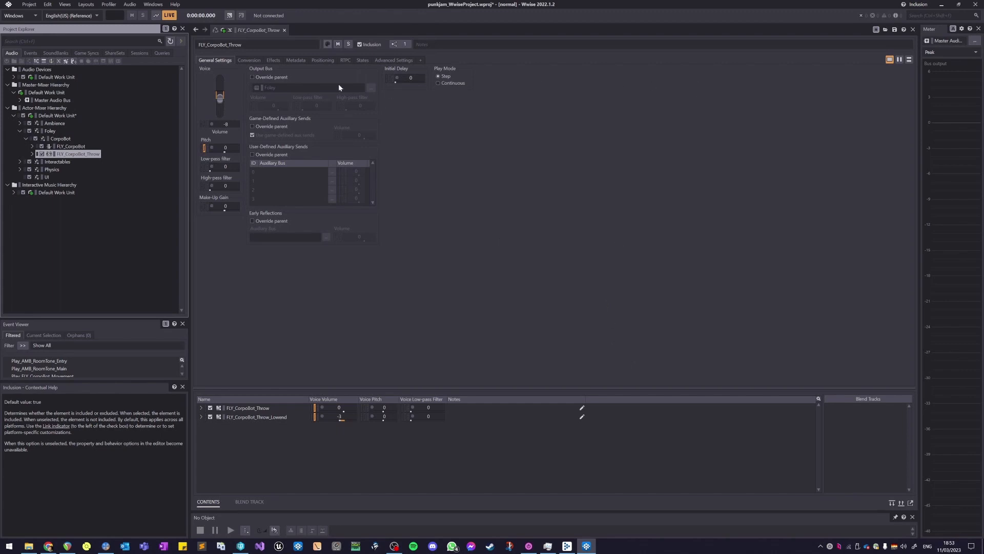
pyautogui.click(904, 30)
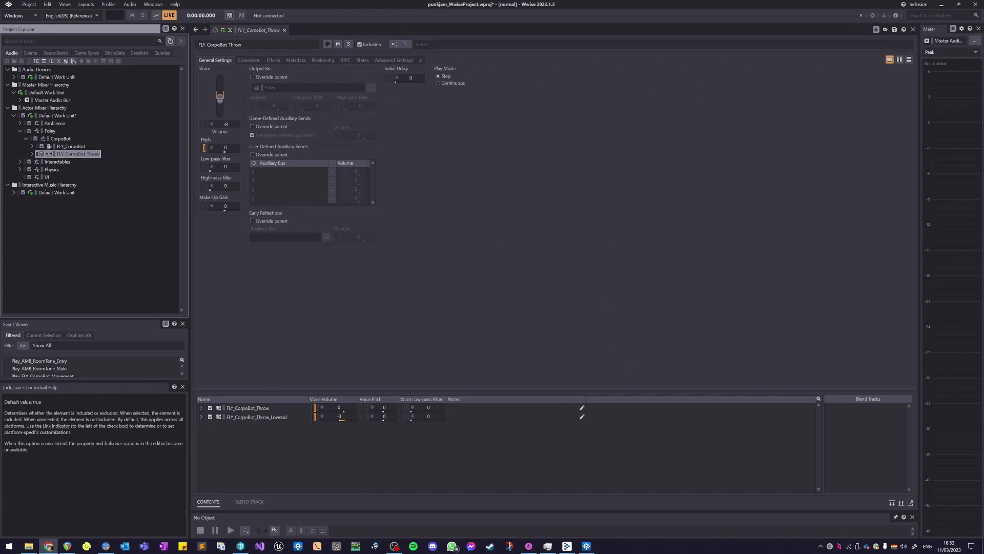
# Step: Read through the Blend Container Property Editor help page from General down to the Early Reflections Auxiliary Sends section
pyautogui.moveTo(322, 114); pyautogui.dragTo(327, 97)
pyautogui.doubleClick(423, 100)
pyautogui.scroll(-1, 372, 330)
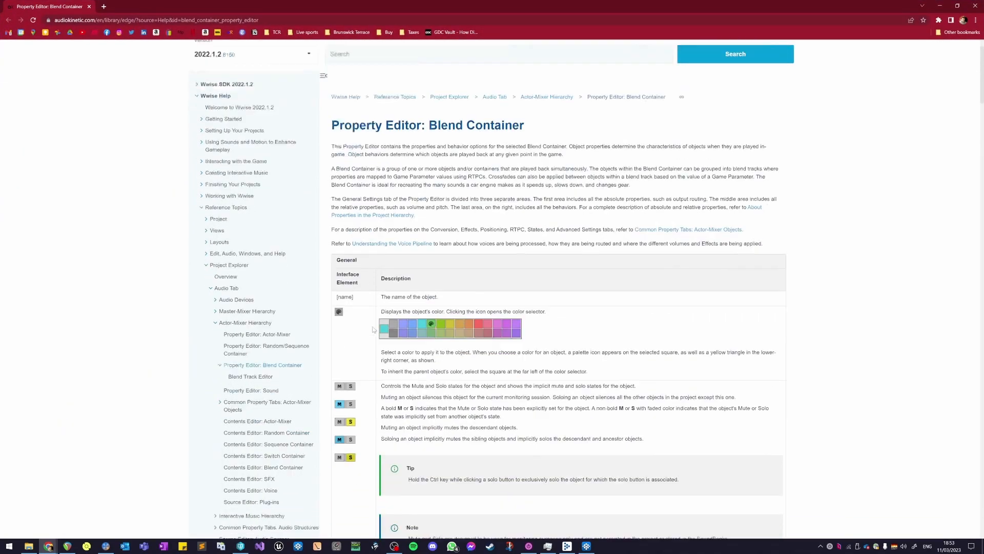
pyautogui.scroll(-3, 373, 330)
pyautogui.scroll(5, 545, 233)
pyautogui.scroll(-15, 562, 291)
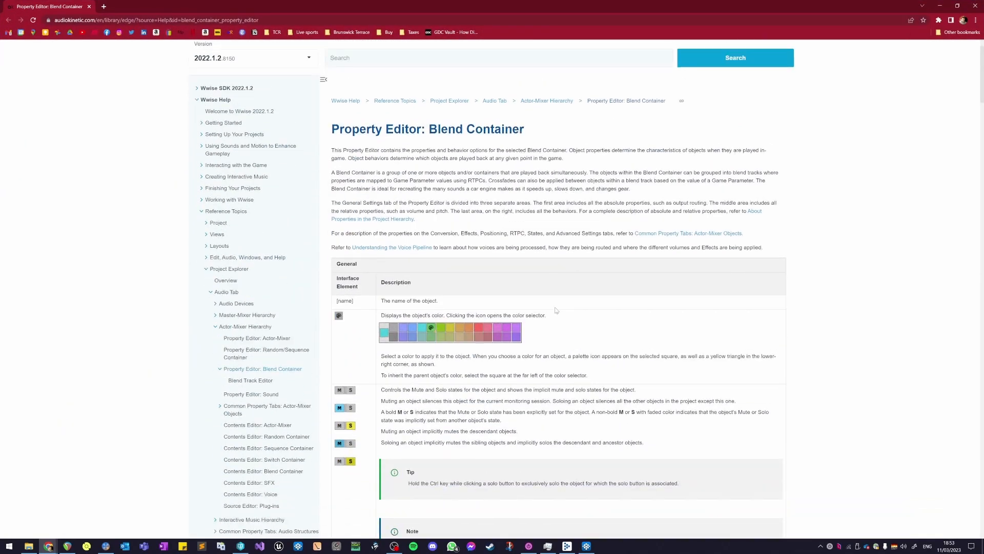
pyautogui.scroll(-15, 597, 379)
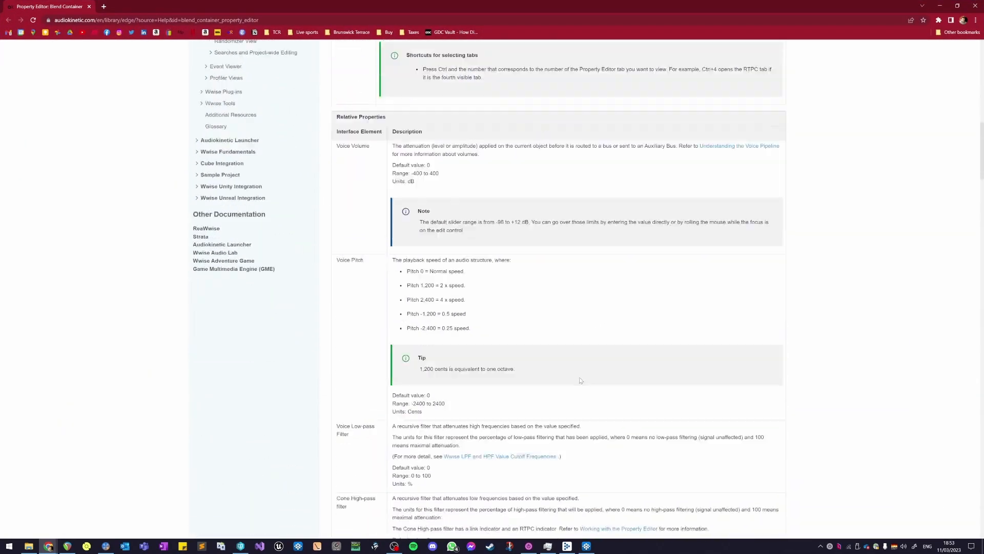
pyautogui.scroll(-15, 592, 390)
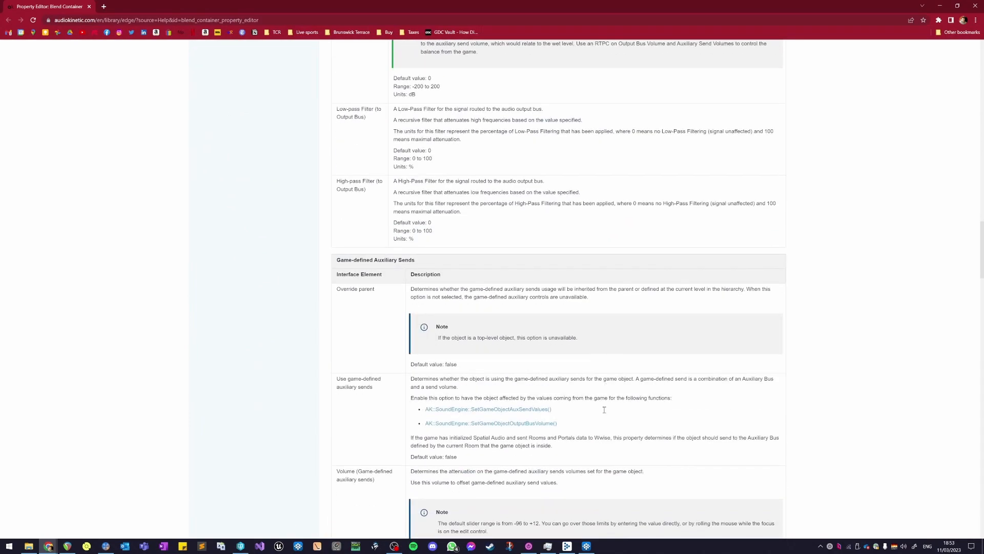
pyautogui.scroll(-9, 652, 395)
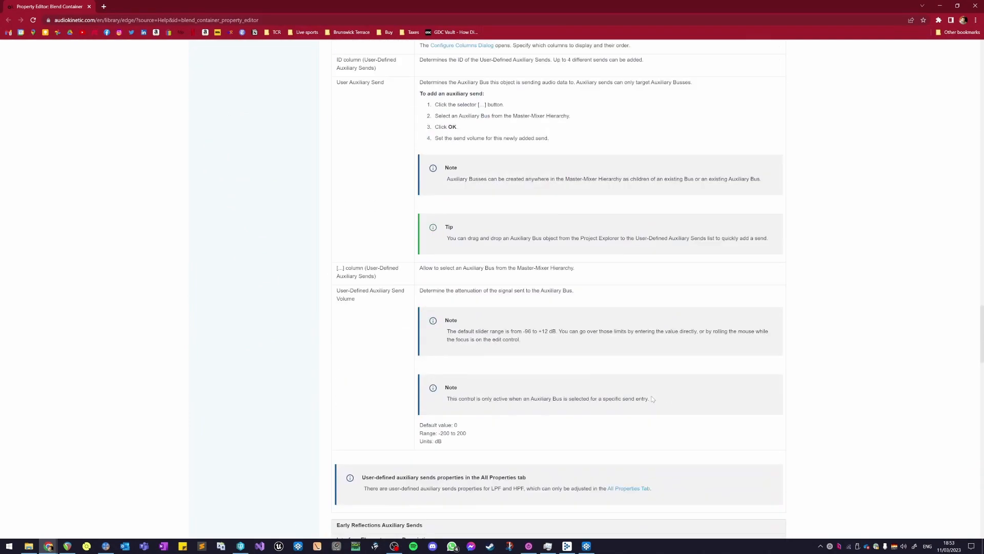
pyautogui.moveTo(670, 434); pyautogui.dragTo(607, 127)
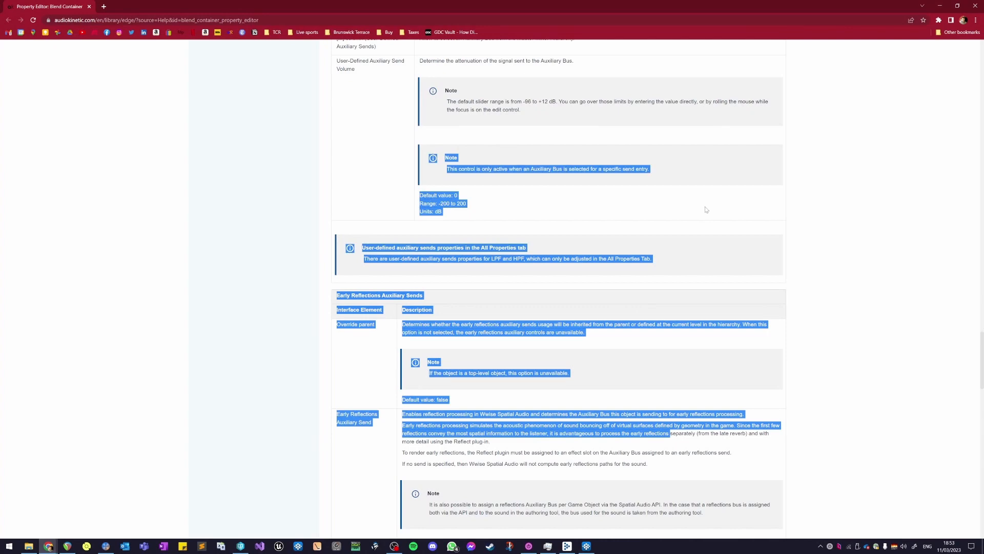
# Step: Return to the top of the Blend Container Property Editor help page, highlight its title, and go back to Wwise
pyautogui.scroll(-3, 708, 210)
pyautogui.click(650, 310)
pyautogui.middleClick(803, 295)
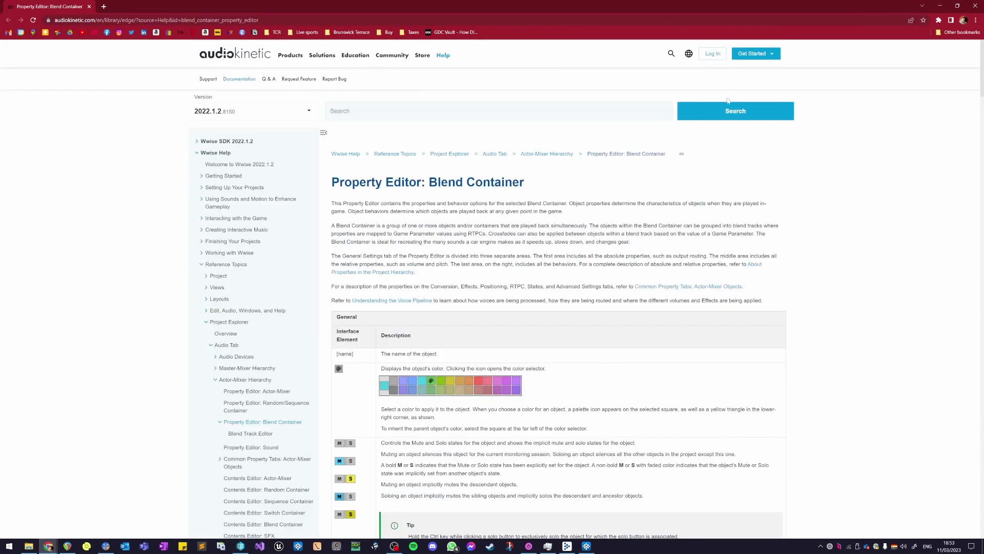
pyautogui.moveTo(334, 183); pyautogui.dragTo(526, 185)
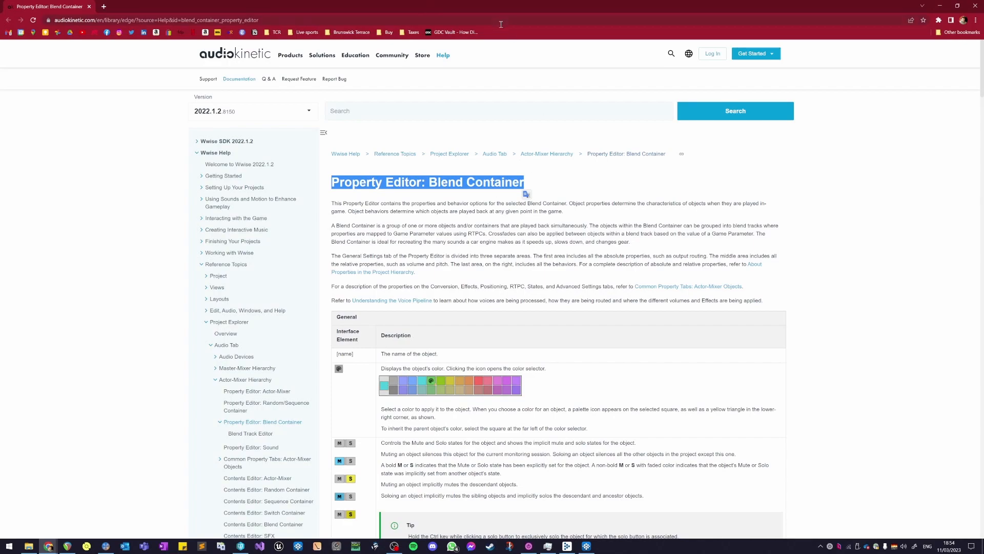
pyautogui.moveTo(498, 10); pyautogui.dragTo(494, 327)
pyautogui.click(652, 175)
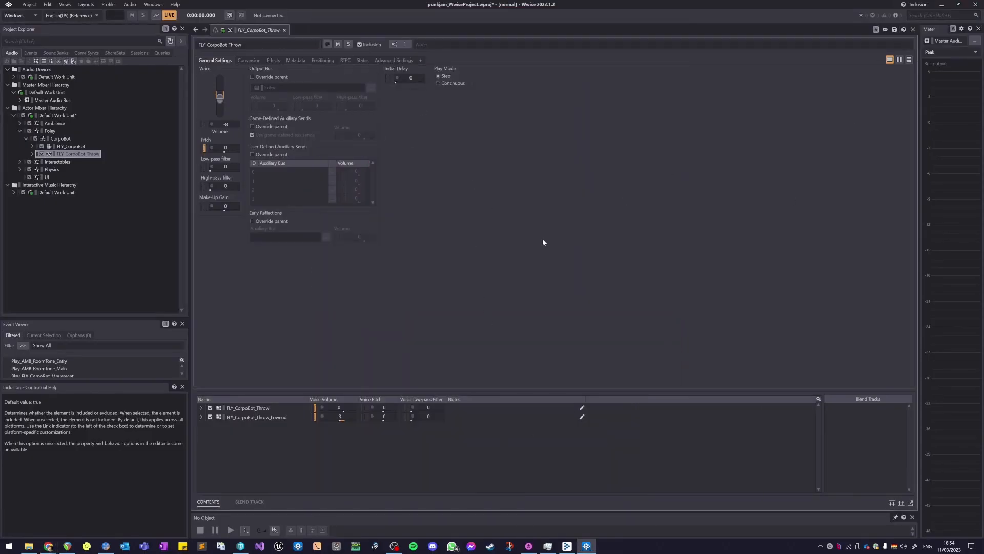
# Step: Select FLY_CorpoBot, open the online help page for its Property Editor, and put the browser away
pyautogui.click(76, 157)
pyautogui.press('Up')
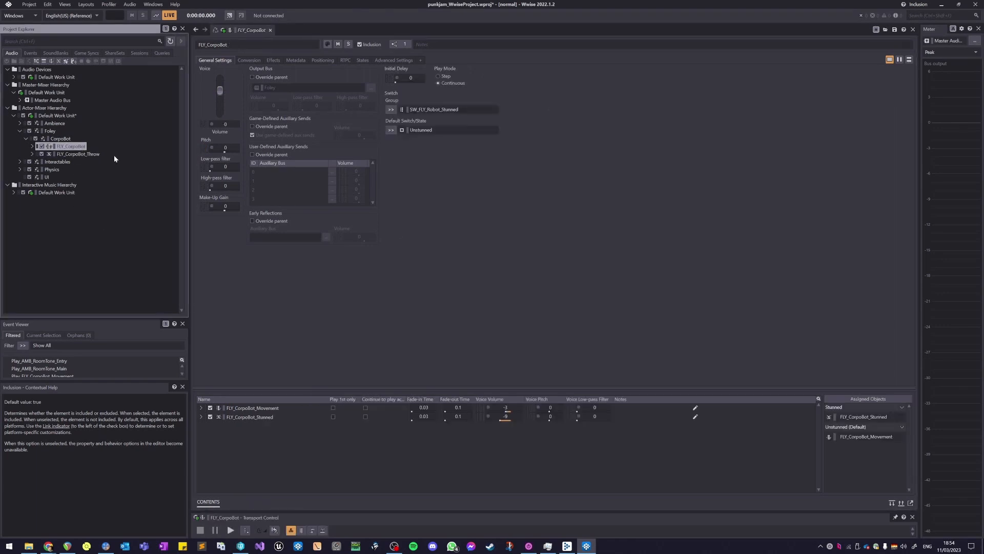
pyautogui.click(904, 29)
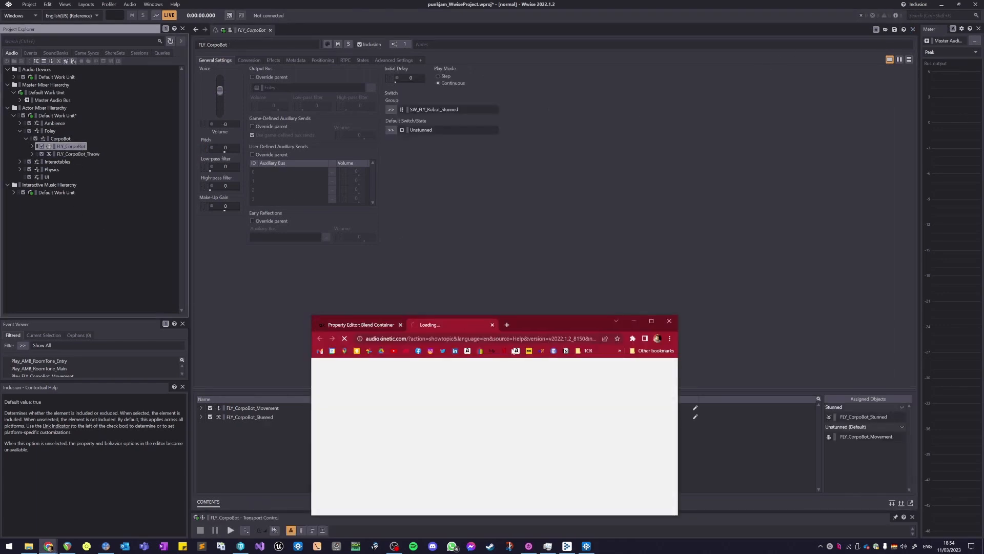
pyautogui.doubleClick(527, 322)
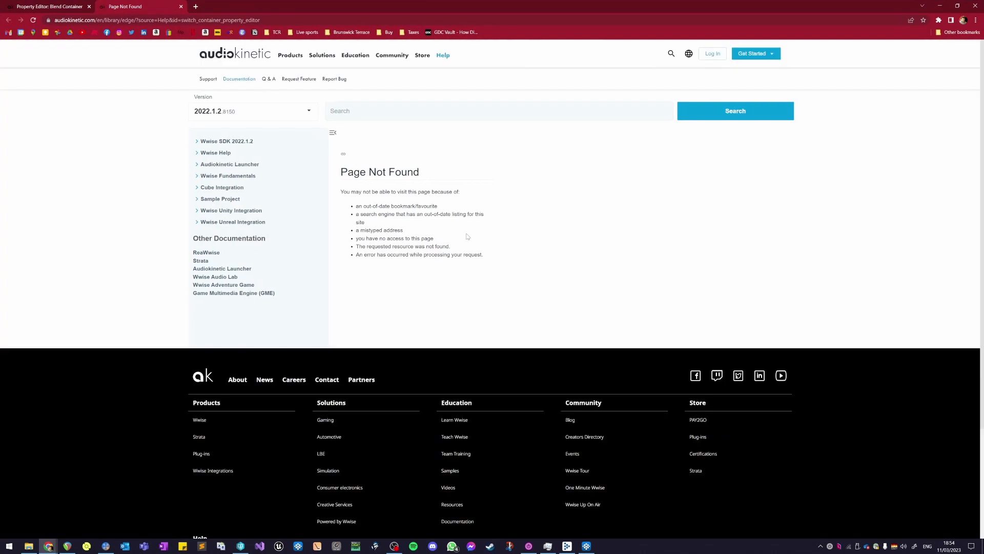
pyautogui.click(943, 11)
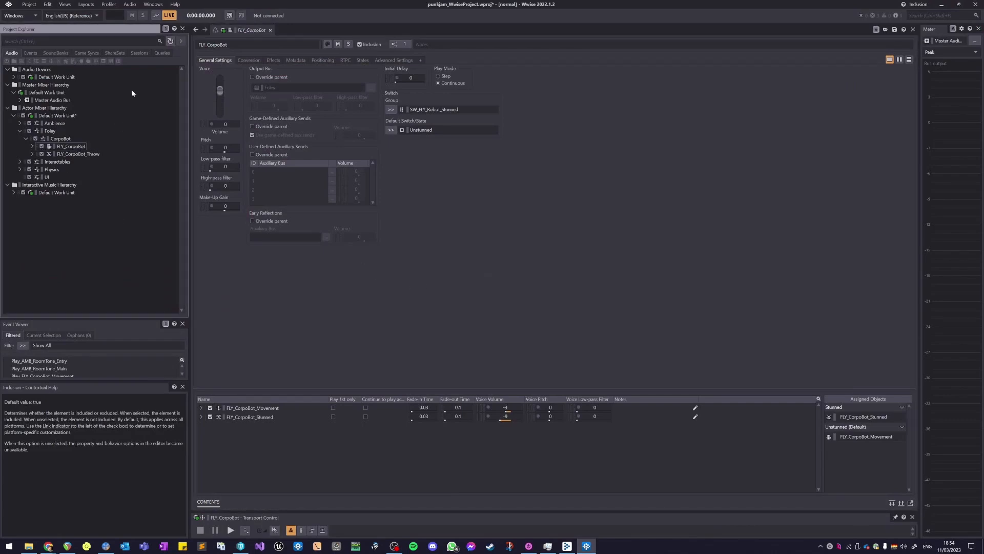
# Step: Open the online help pages for the Audio and Events tabs of the Project Explorer
pyautogui.click(175, 29)
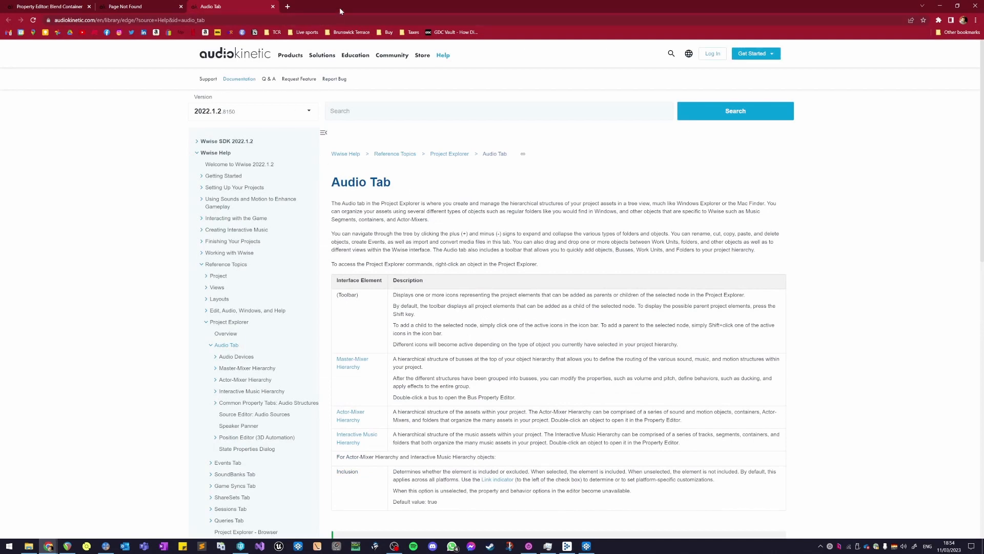
pyautogui.moveTo(340, 8); pyautogui.dragTo(339, 143)
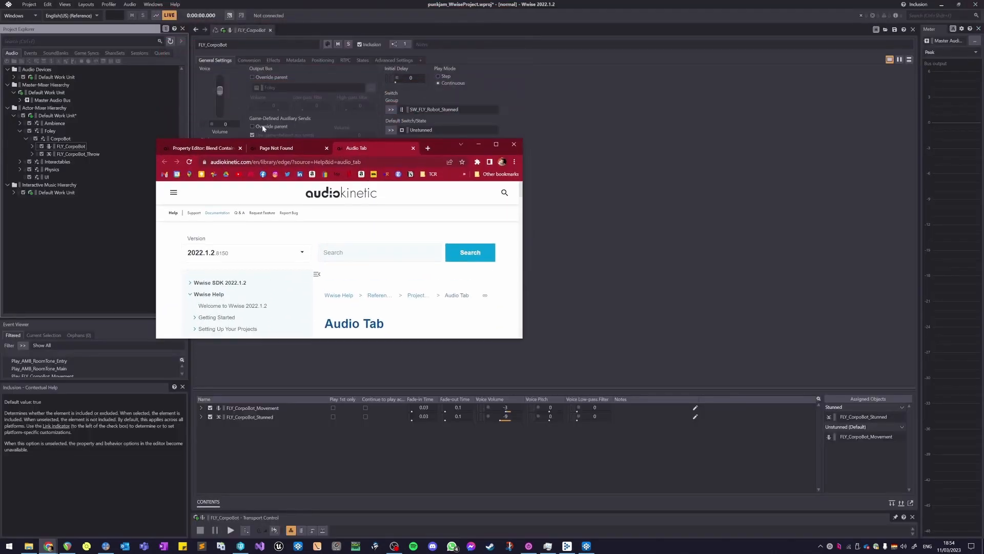
pyautogui.click(12, 57)
pyautogui.click(31, 53)
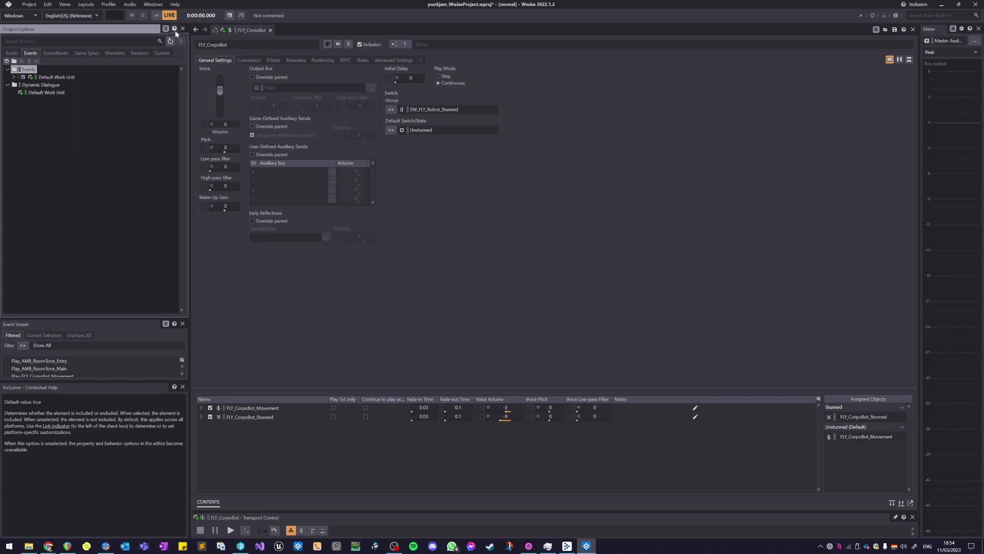
pyautogui.click(174, 29)
pyautogui.doubleClick(444, 145)
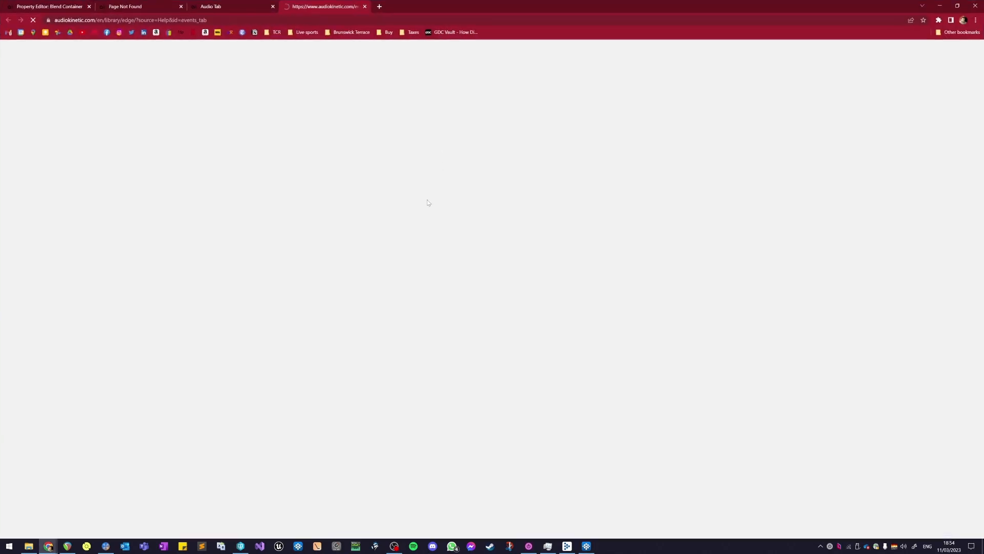
# Step: Skim the Events Tab help page and enter "soundbank" as the documentation search term
pyautogui.scroll(-4, 511, 278)
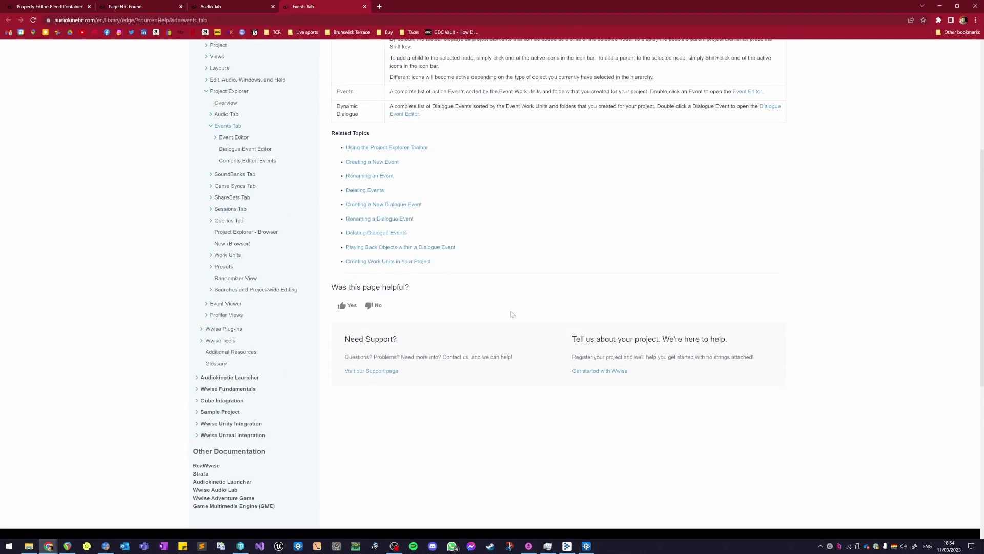
pyautogui.scroll(4, 511, 277)
pyautogui.moveTo(604, 338); pyautogui.dragTo(530, 268)
pyautogui.click(530, 267)
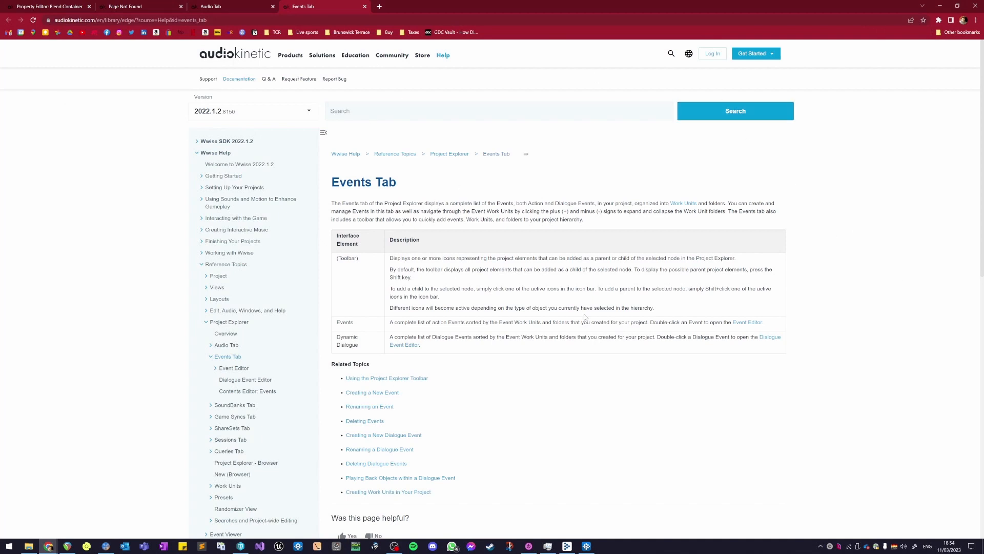
pyautogui.click(464, 115)
pyautogui.write('soundbank')
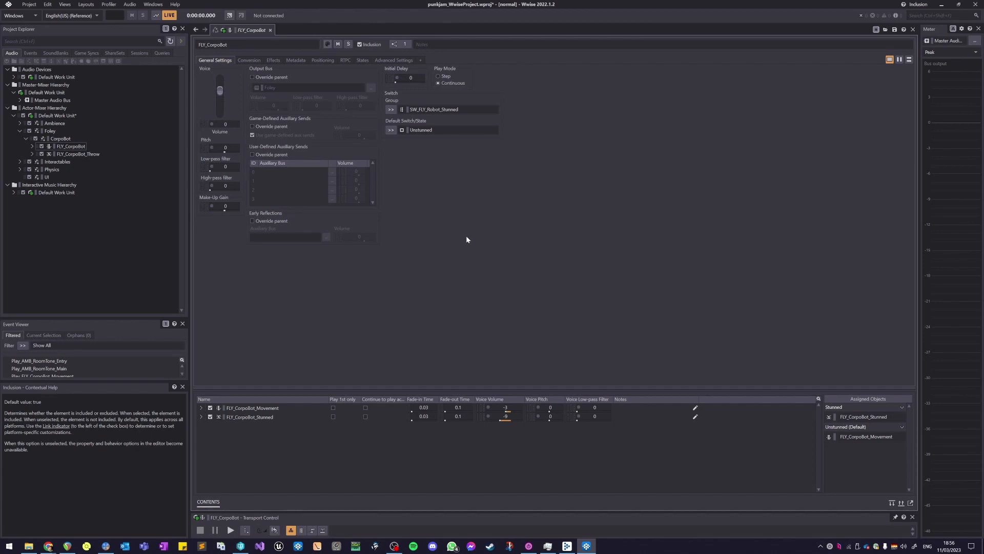
# Step: Try the Offline documentation source in Wwise and set the source back to Audiokinetic.com
pyautogui.click(175, 5)
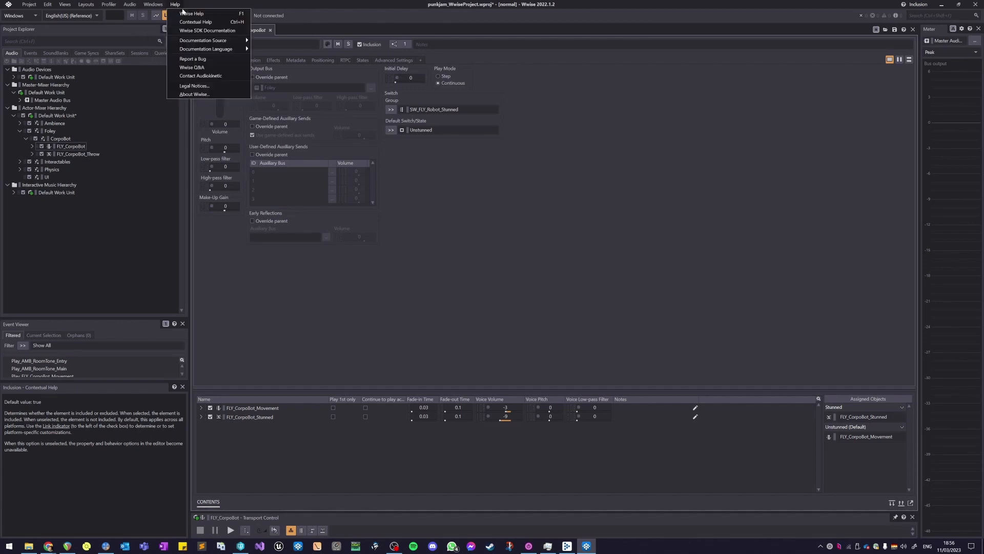
pyautogui.moveTo(226, 41)
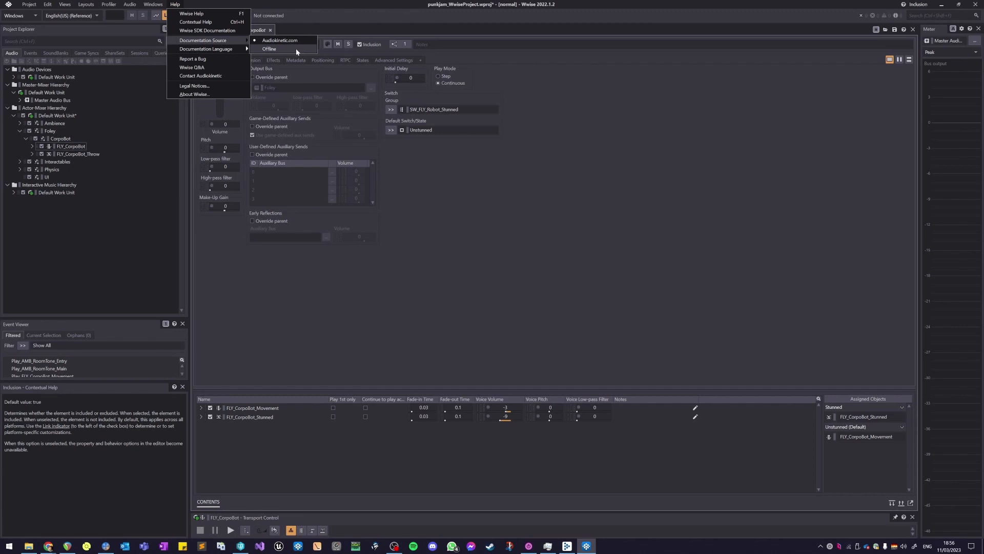
pyautogui.click(297, 48)
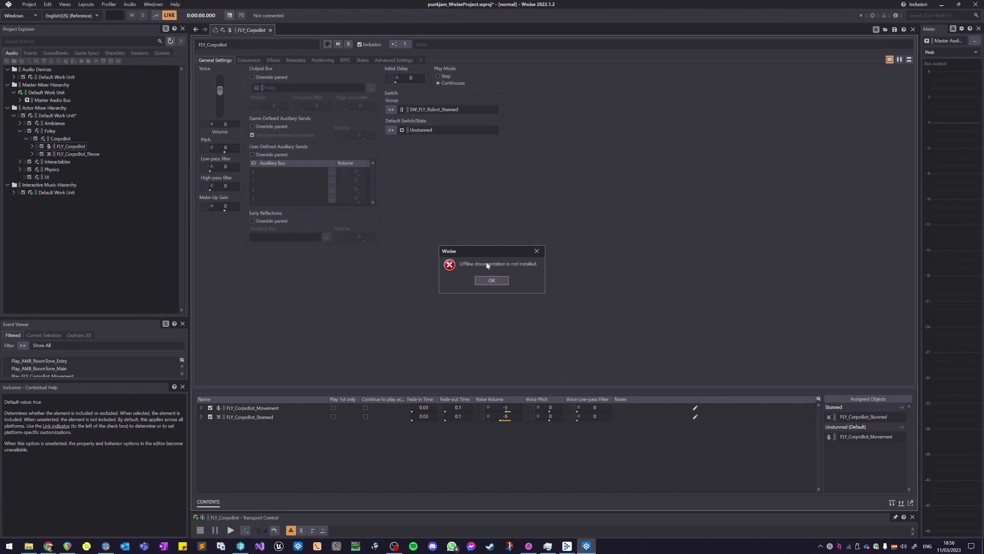
pyautogui.click(498, 279)
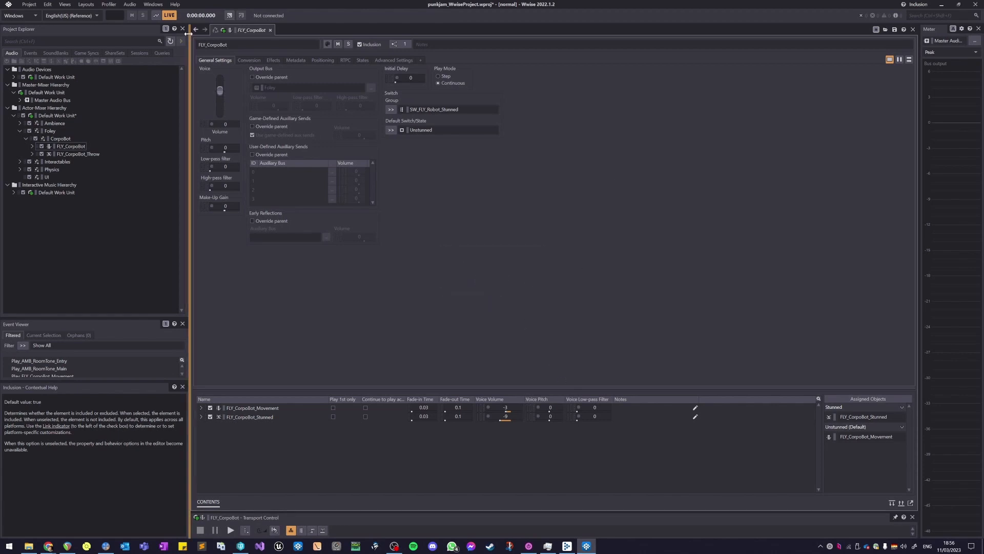
pyautogui.click(176, 4)
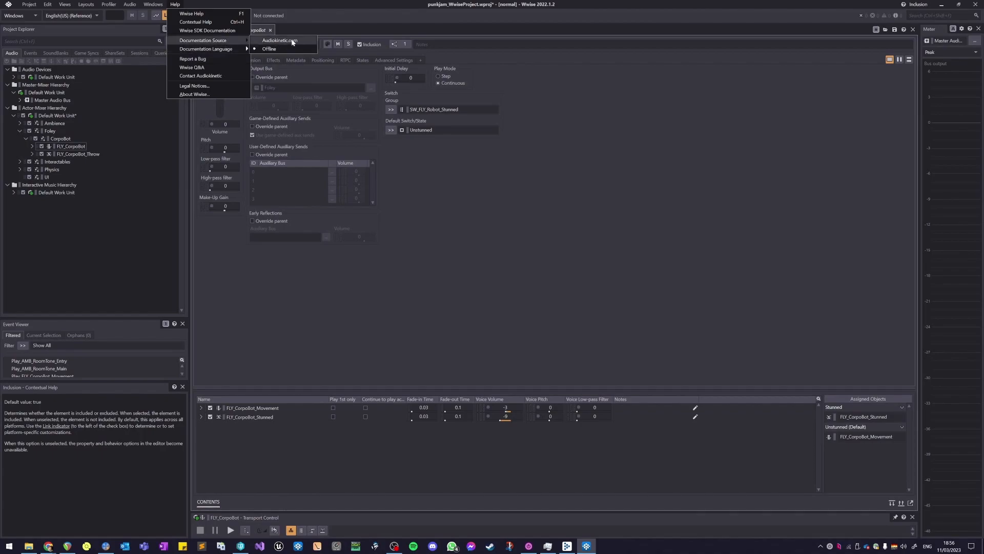
pyautogui.click(292, 41)
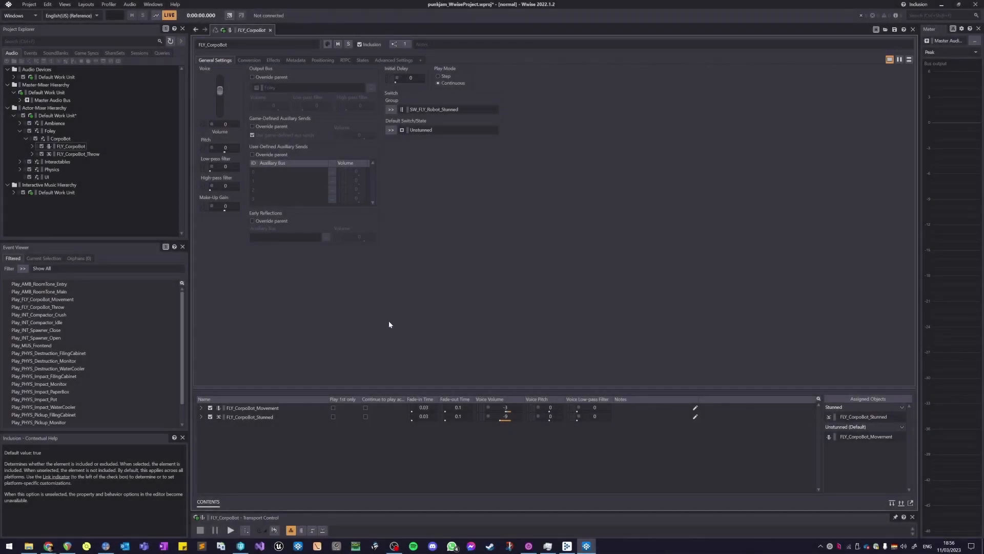
# Step: Browse the Event Viewer's full list, inspecting events such as Play_PHYS_Destruction_WaterCooler, Play_PHYS_Impact_WaterCooler, Play_INT_Spawner_Close and Play_INT_Compactor_Crush
pyautogui.click(105, 248)
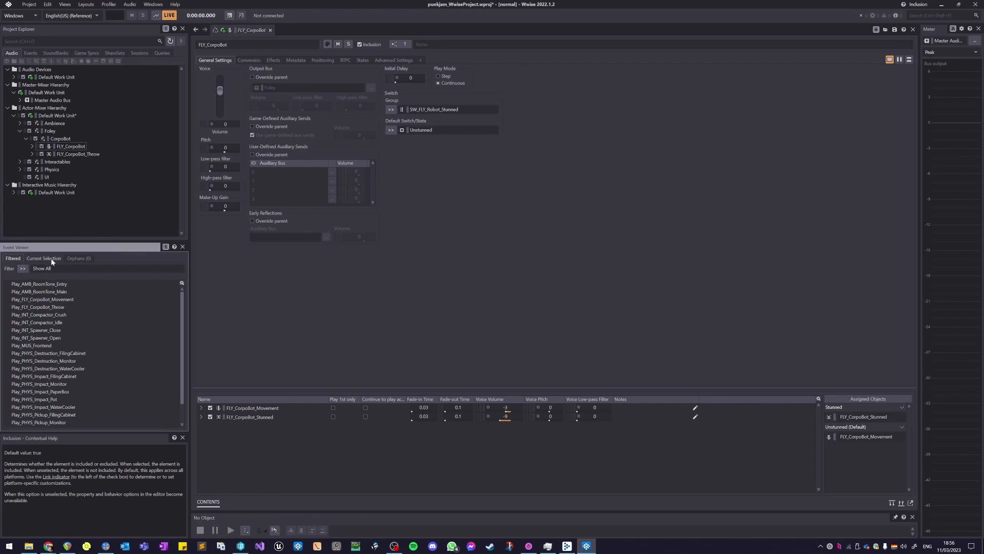
pyautogui.scroll(-2, 39, 341)
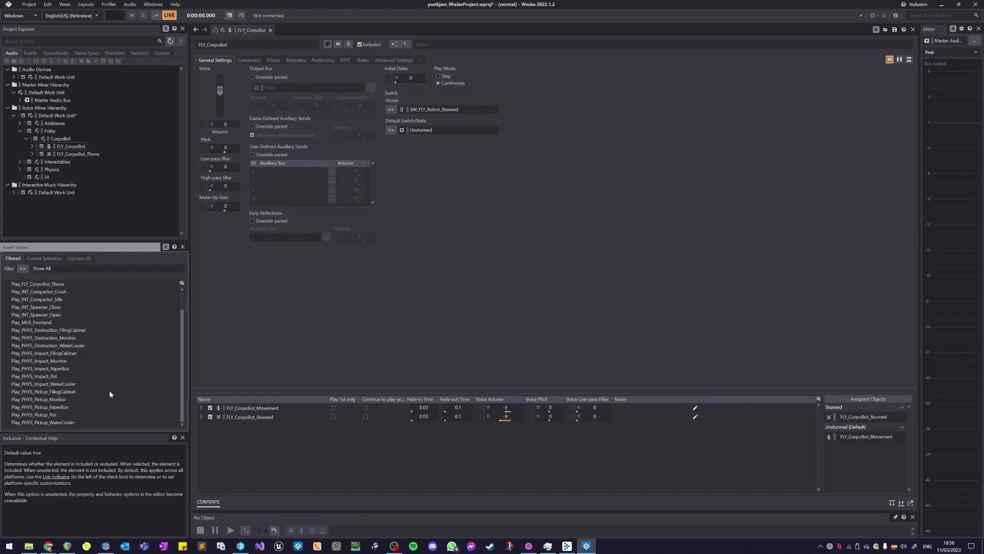
pyautogui.scroll(2, 108, 387)
pyautogui.click(79, 320)
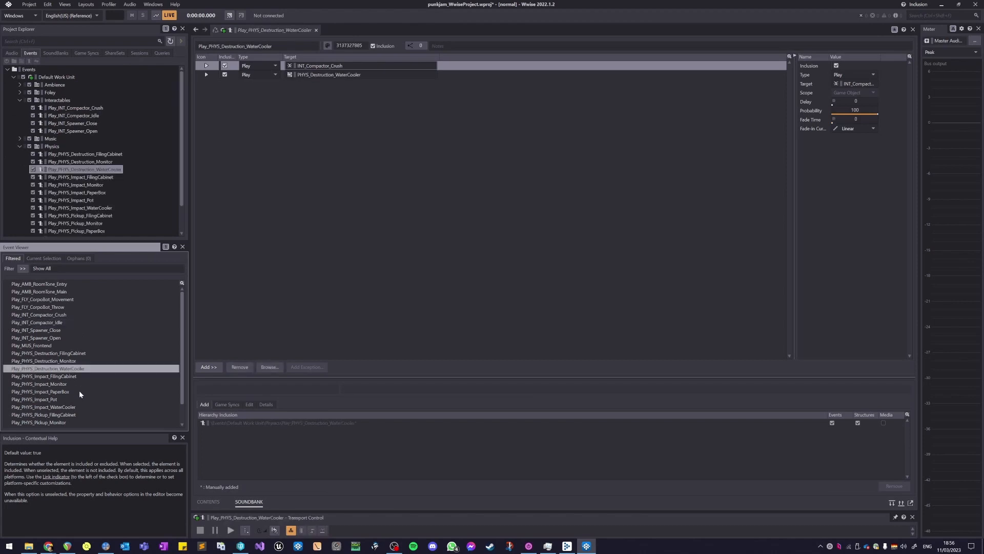
pyautogui.click(96, 384)
pyautogui.click(94, 407)
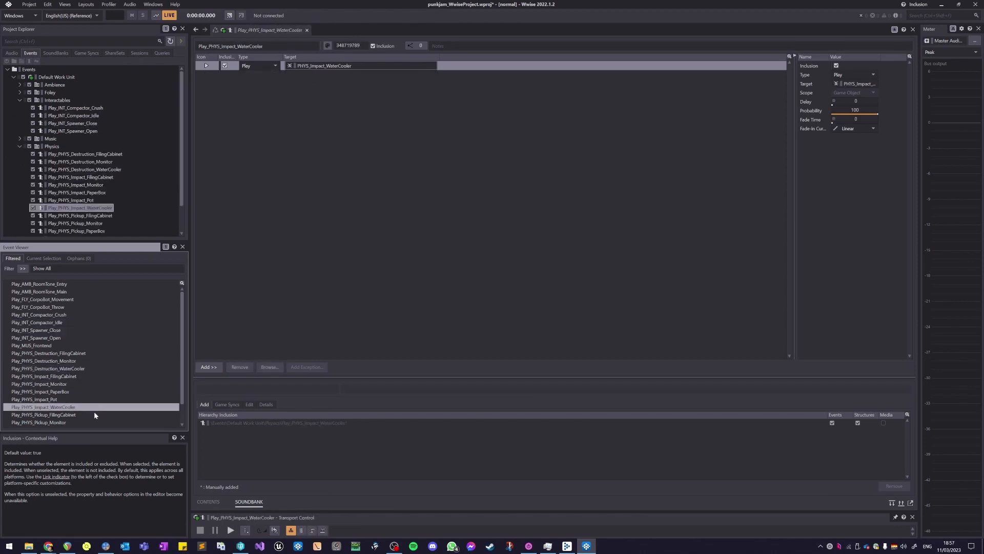
pyautogui.click(114, 329)
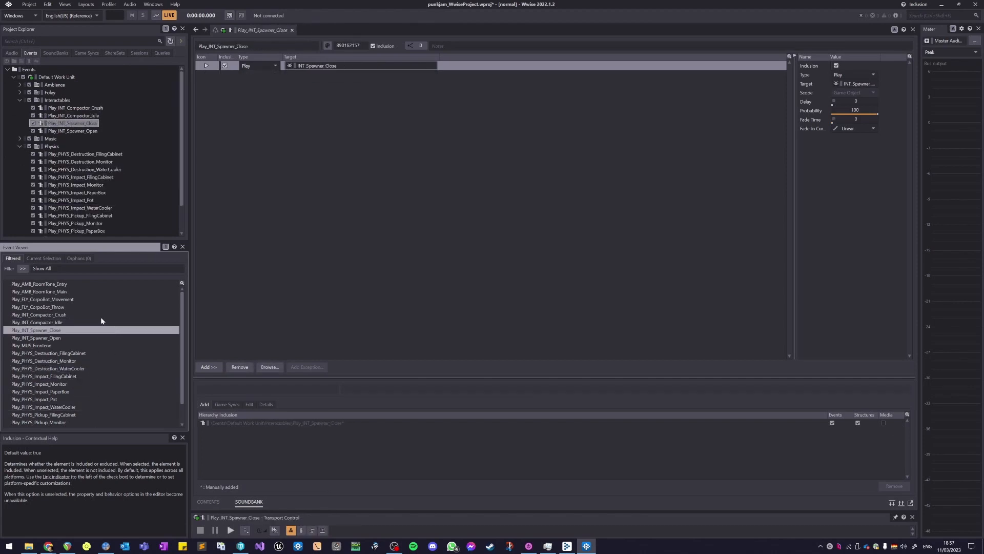
pyautogui.click(100, 315)
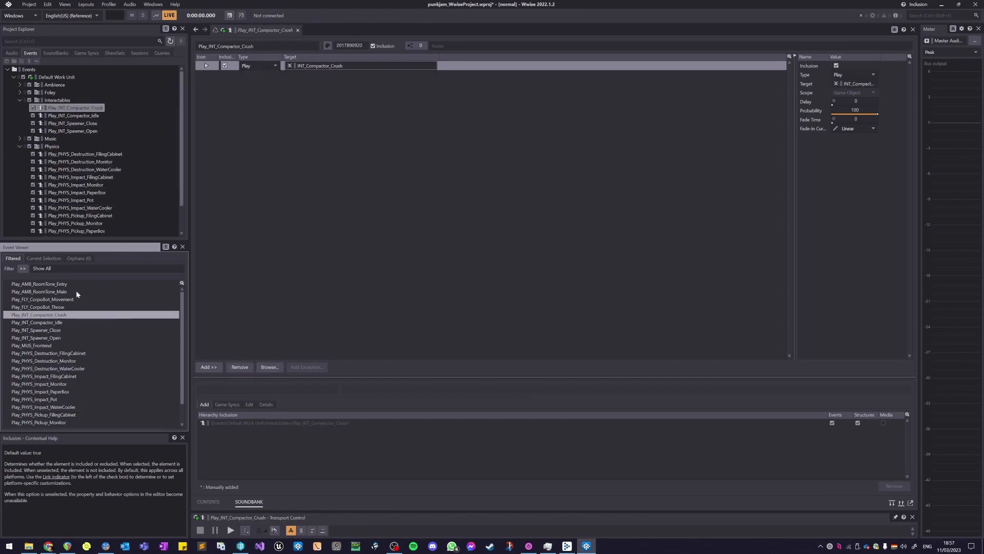
# Step: Limit the Event Viewer to the current selection and check the events for FLY_CorpoBot and FLY_CorpoBot_Throw
pyautogui.click(50, 256)
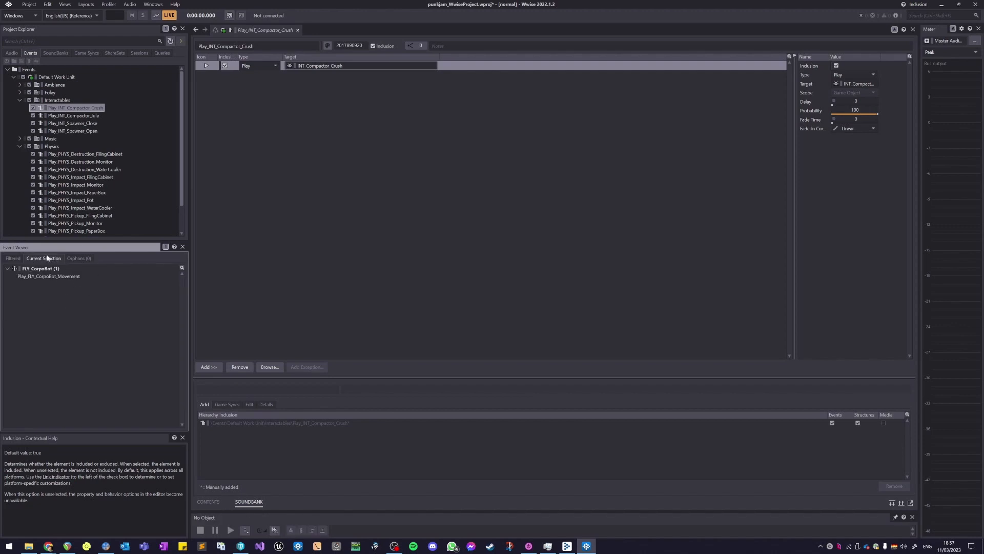
pyautogui.click(12, 53)
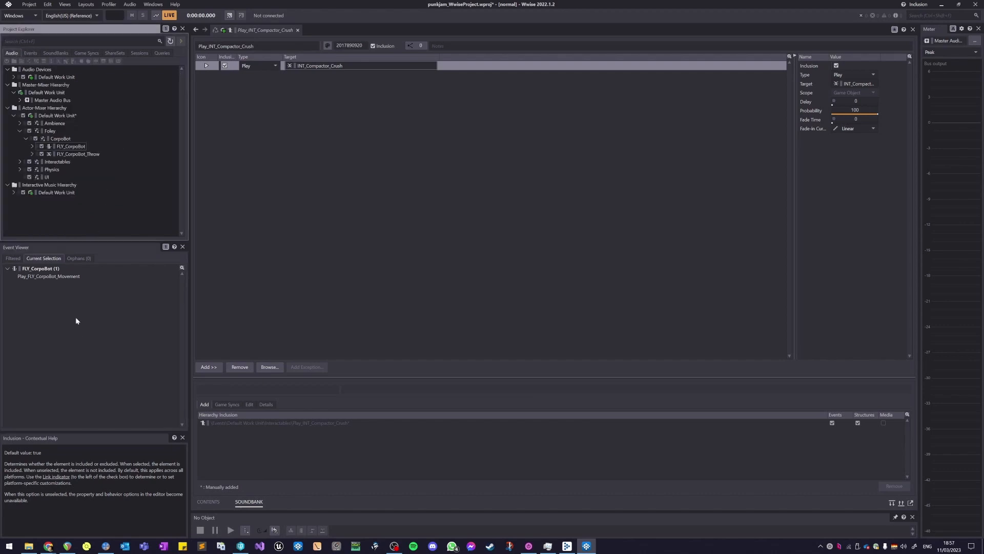
pyautogui.click(69, 146)
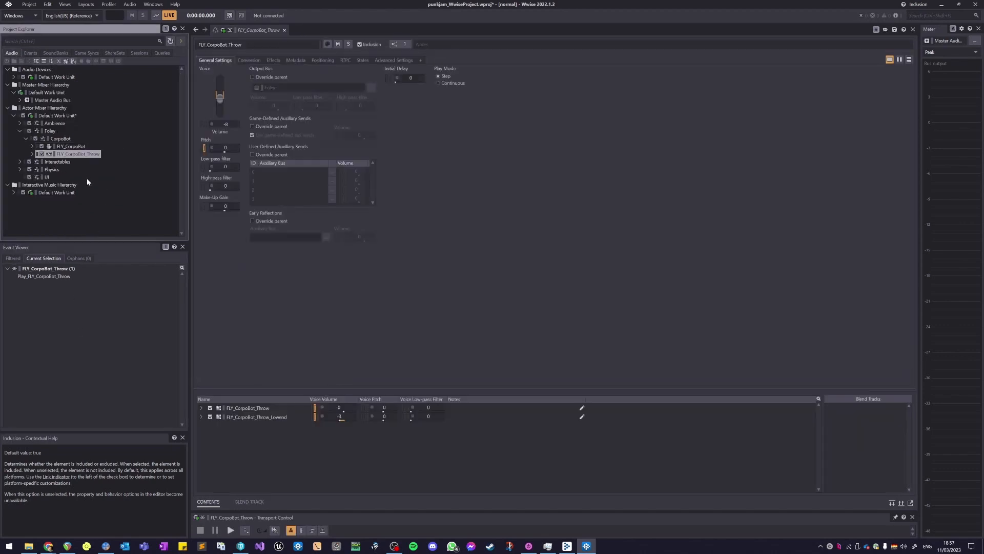
pyautogui.click(73, 155)
pyautogui.click(78, 146)
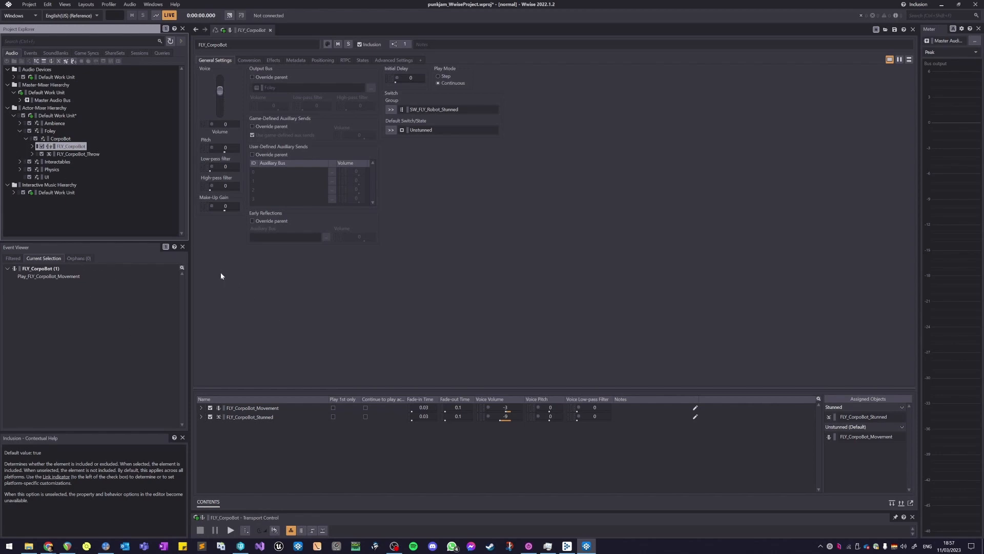
# Step: Close the Event Viewer and dock the Reference View in its place between the Project Explorer and Contextual Help
pyautogui.click(183, 246)
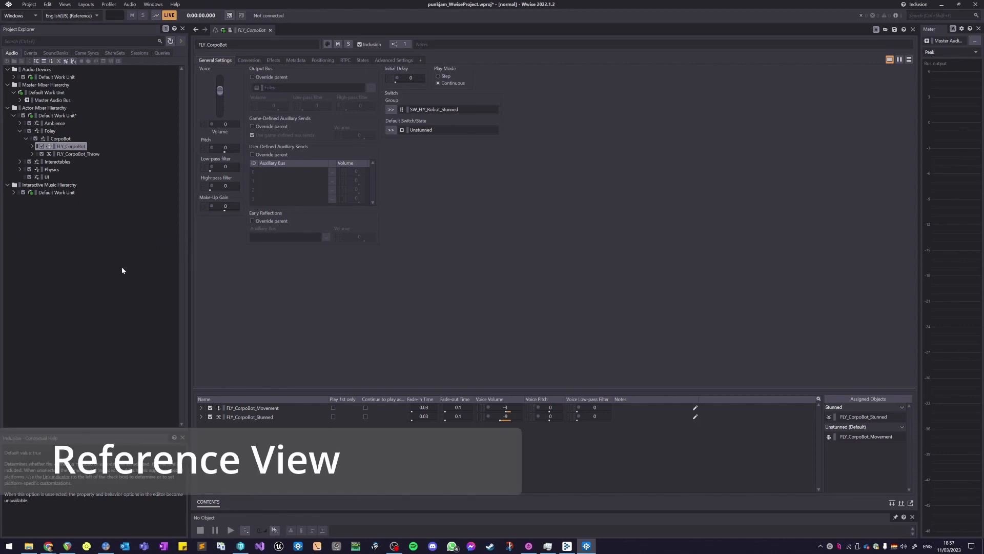
pyautogui.click(65, 4)
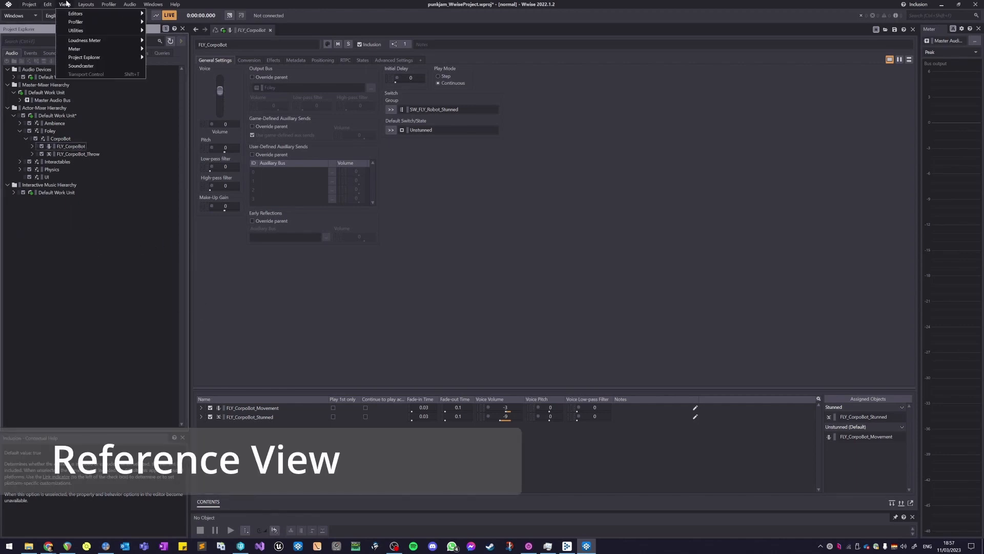
pyautogui.moveTo(95, 32)
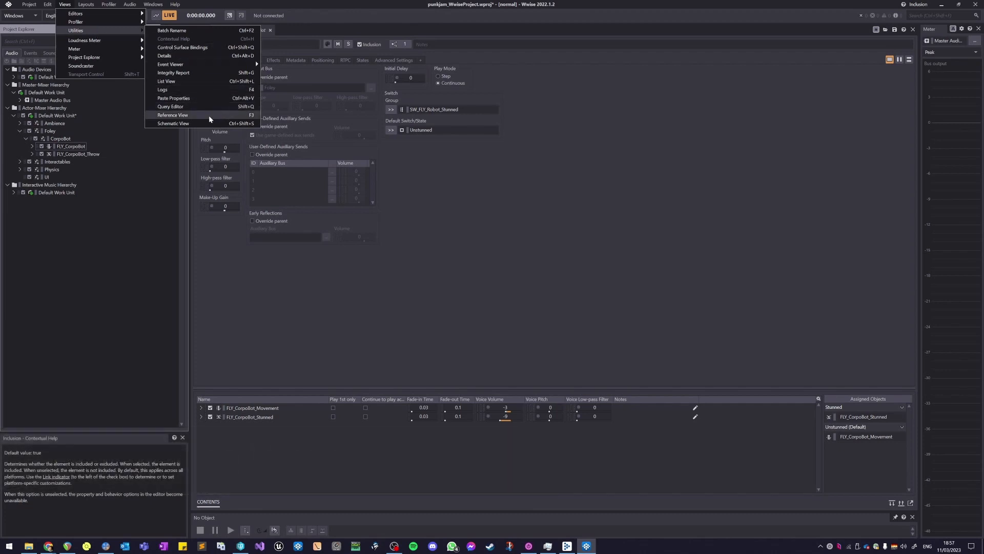
pyautogui.click(257, 115)
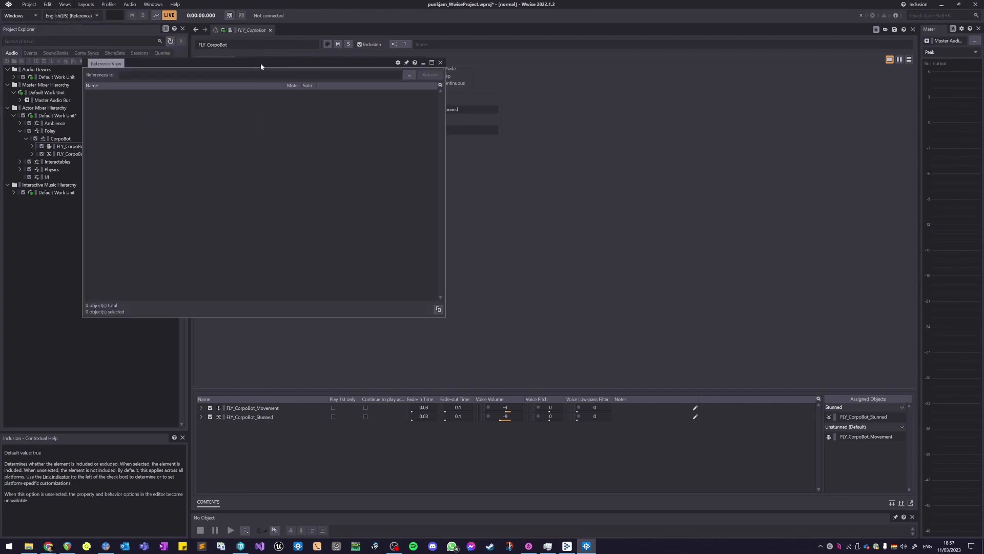
pyautogui.moveTo(260, 64); pyautogui.dragTo(435, 202)
pyautogui.moveTo(280, 205); pyautogui.dragTo(79, 415)
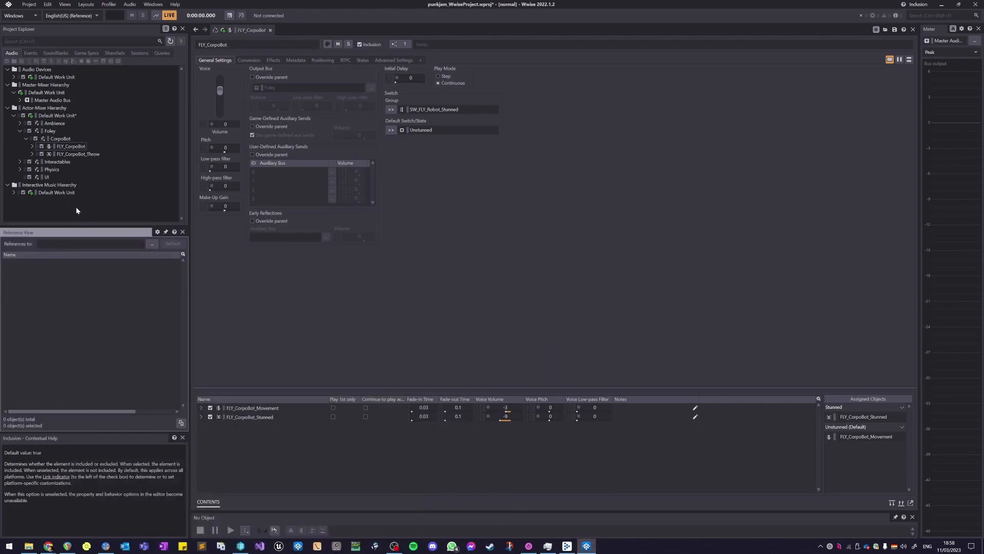
# Step: Check in the Reference View which events reference FLY_CorpoBot and FLY_CorpoBot_Throw
pyautogui.click(69, 147)
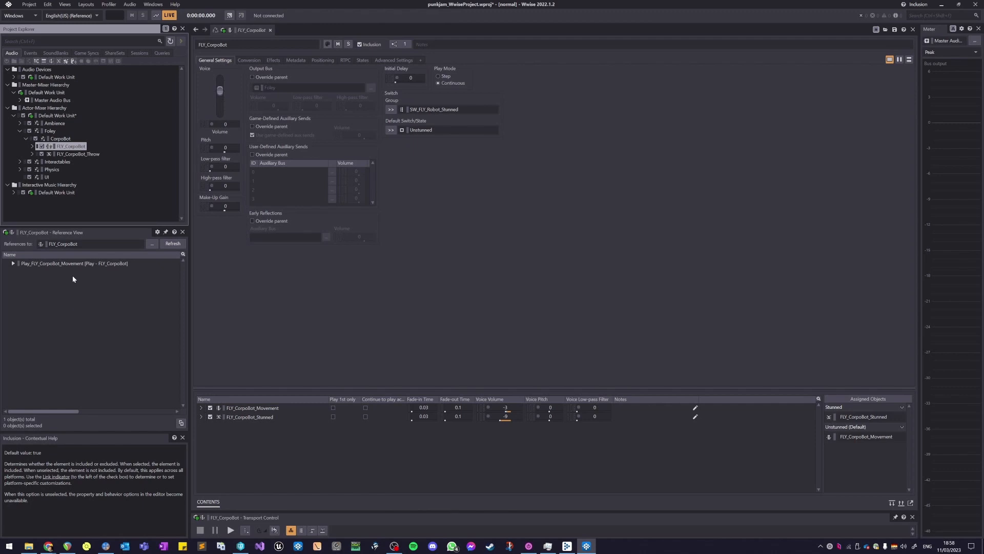
pyautogui.click(77, 154)
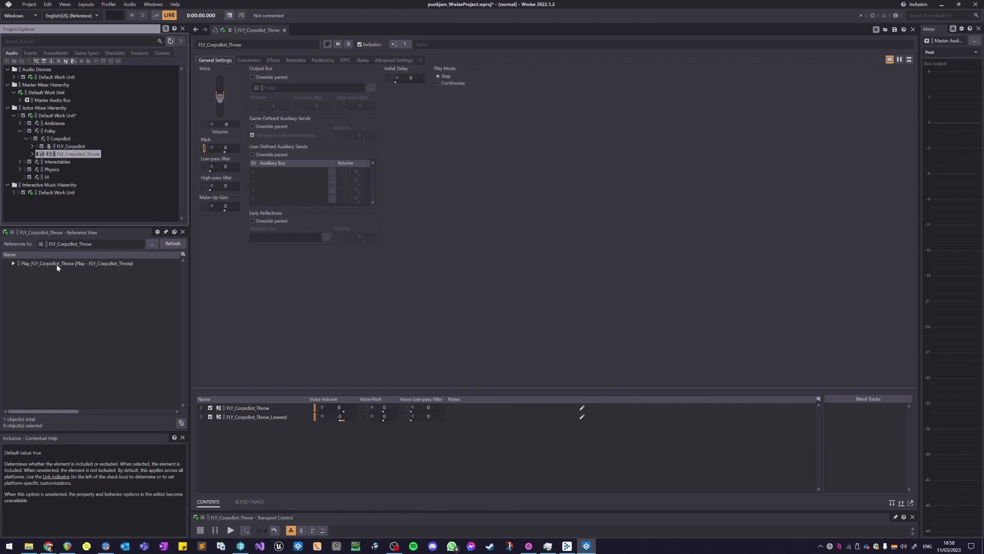
pyautogui.click(78, 154)
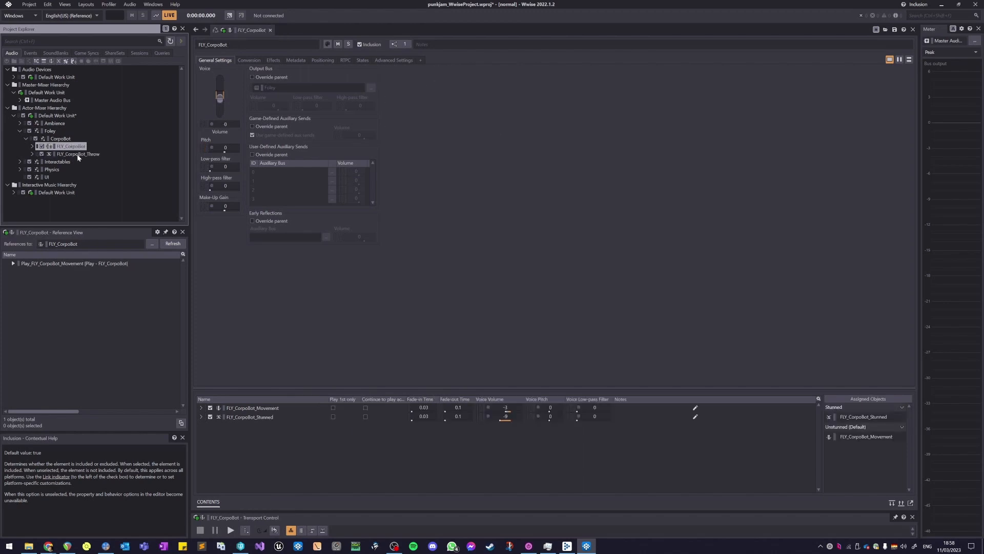
pyautogui.click(80, 147)
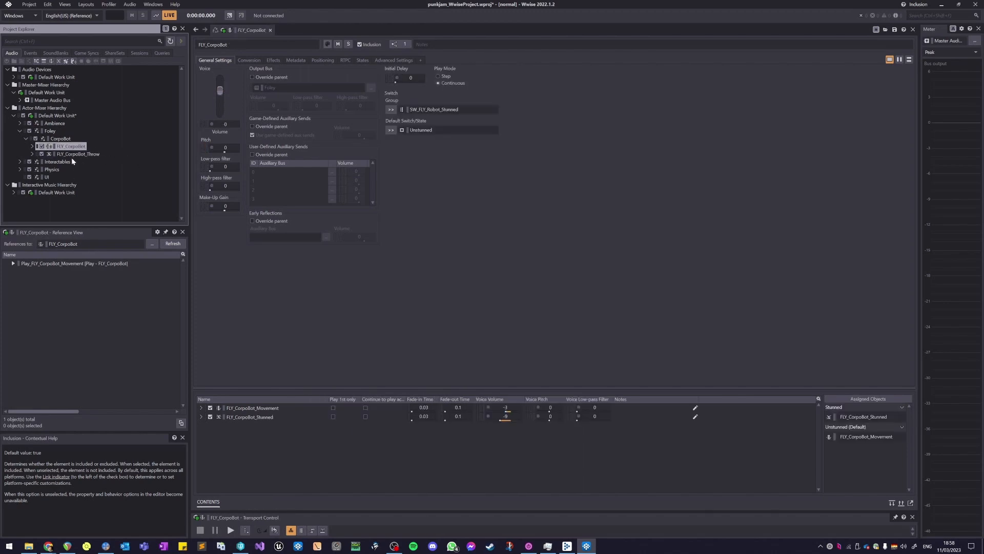
pyautogui.click(75, 154)
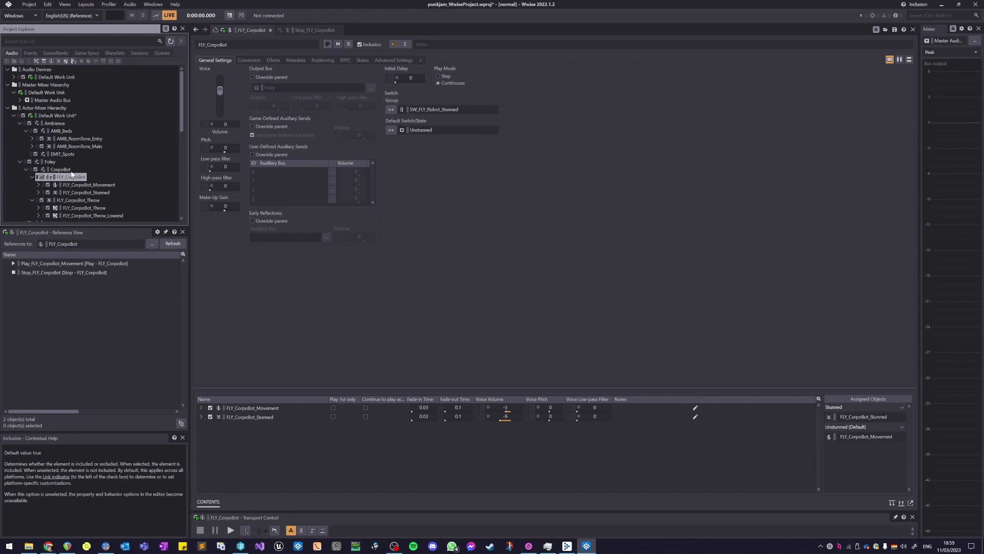
# Step: Duplicate the Stop action targeting FLY_CorpoBot in the Stop_FLY_CorpoBot event and change the copy's type to Seek
pyautogui.doubleClick(56, 272)
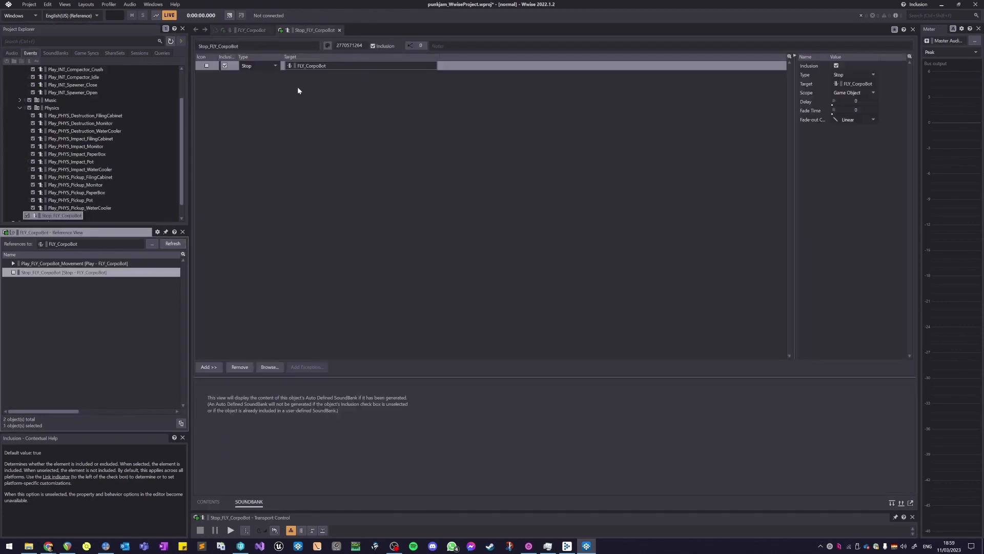
pyautogui.click(326, 66)
pyautogui.hotkey('ctrl', 'c')
pyautogui.hotkey('ctrl', 'v')
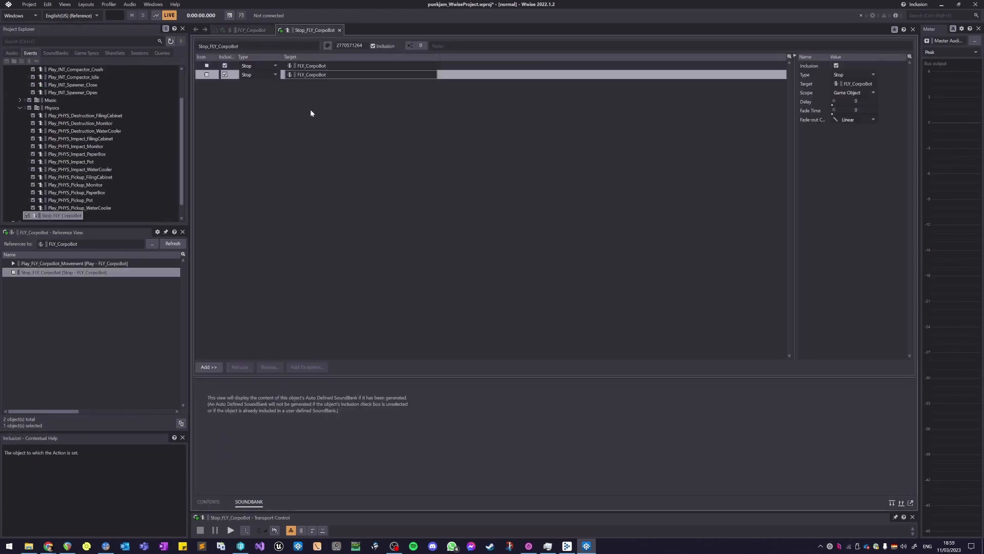
pyautogui.click(267, 80)
pyautogui.click(264, 75)
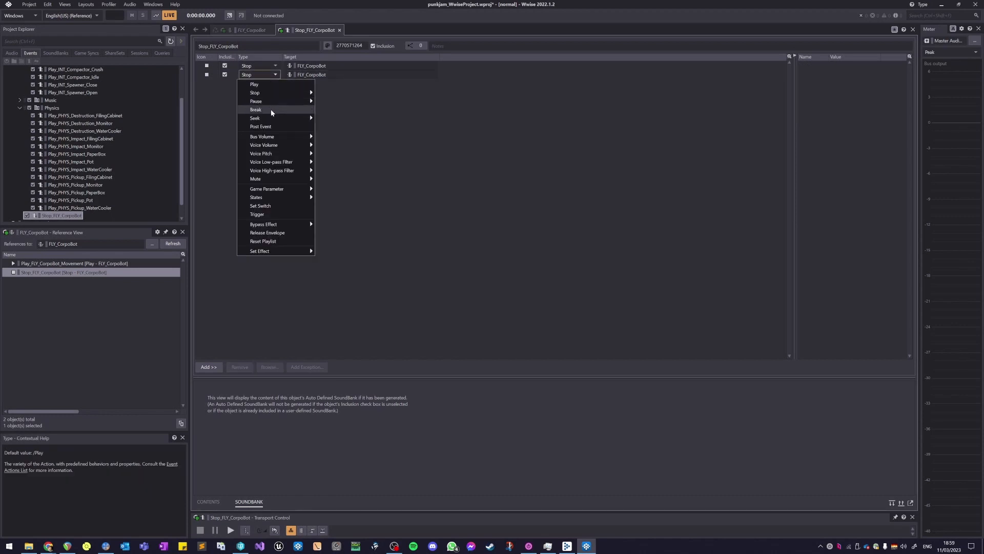
pyautogui.click(331, 118)
pyautogui.click(72, 232)
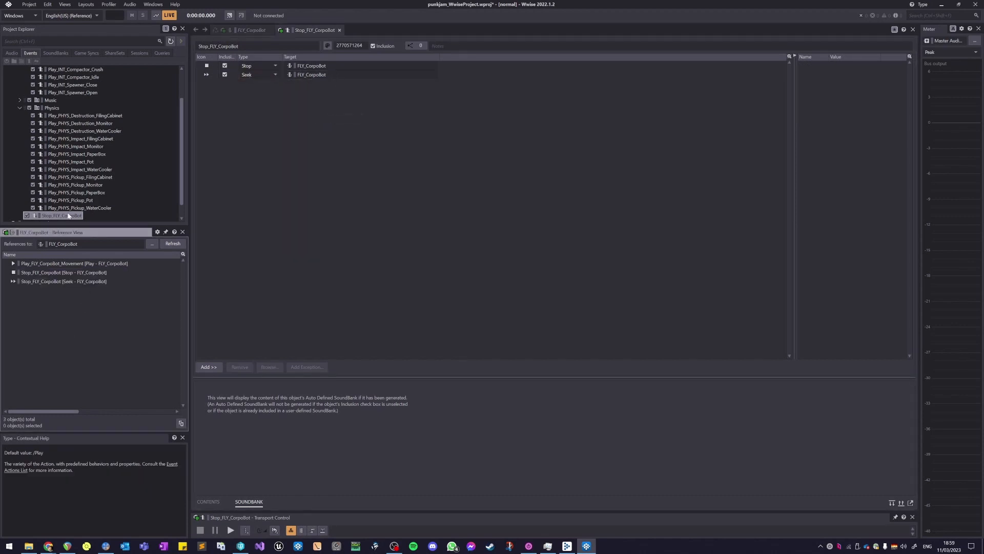
# Step: Return to the audio hierarchy, make the Project Explorer taller above the Reference View, and expand the Master Audio Bus
pyautogui.click(17, 53)
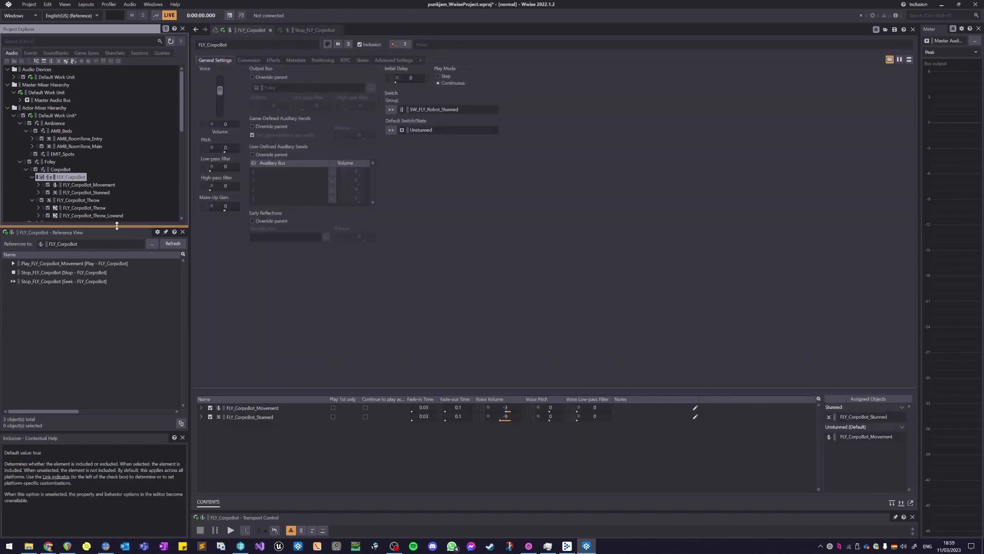
pyautogui.moveTo(113, 229); pyautogui.dragTo(94, 303)
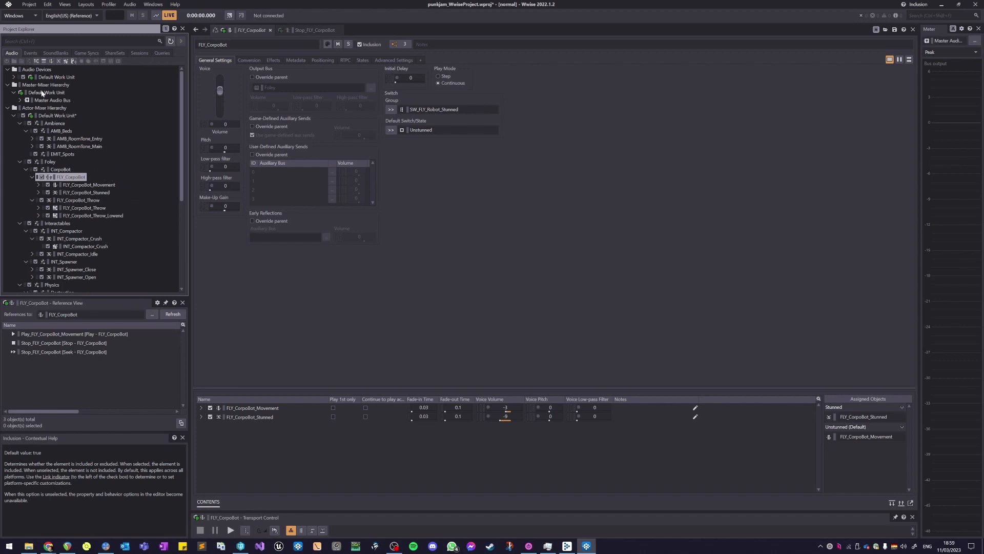
pyautogui.click(20, 100)
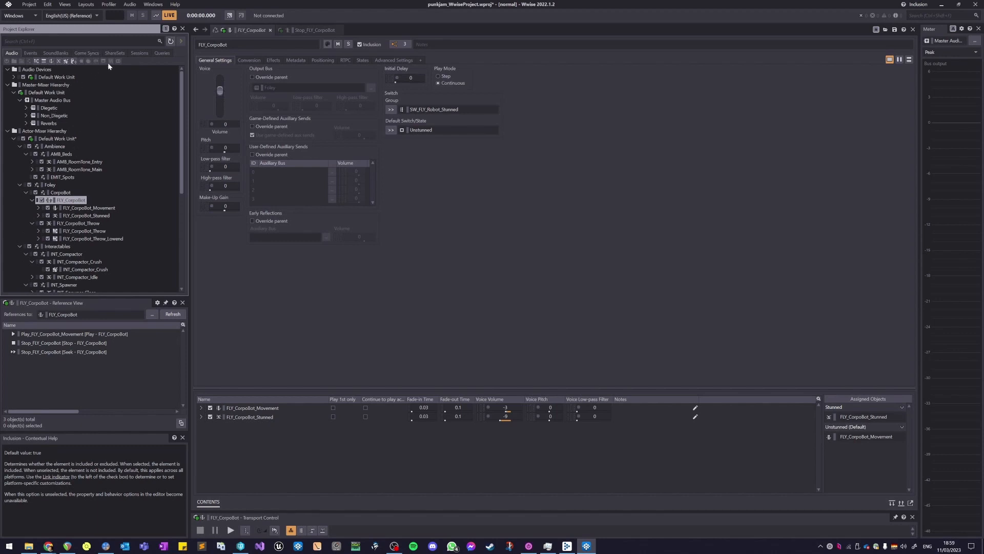
# Step: Examine the references to the switch groups SW_FLY_Robot_Movement, SW_FLY_Robot_Stunned and SW_FLY_Robot_Throw_Charge and to the ST_Screen state group
pyautogui.click(87, 54)
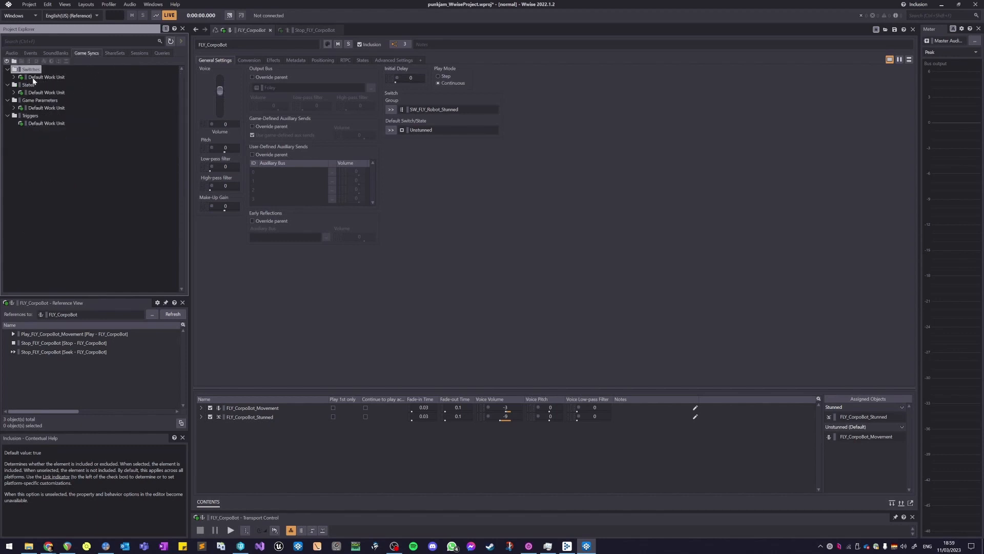
pyautogui.click(14, 77)
pyautogui.click(57, 85)
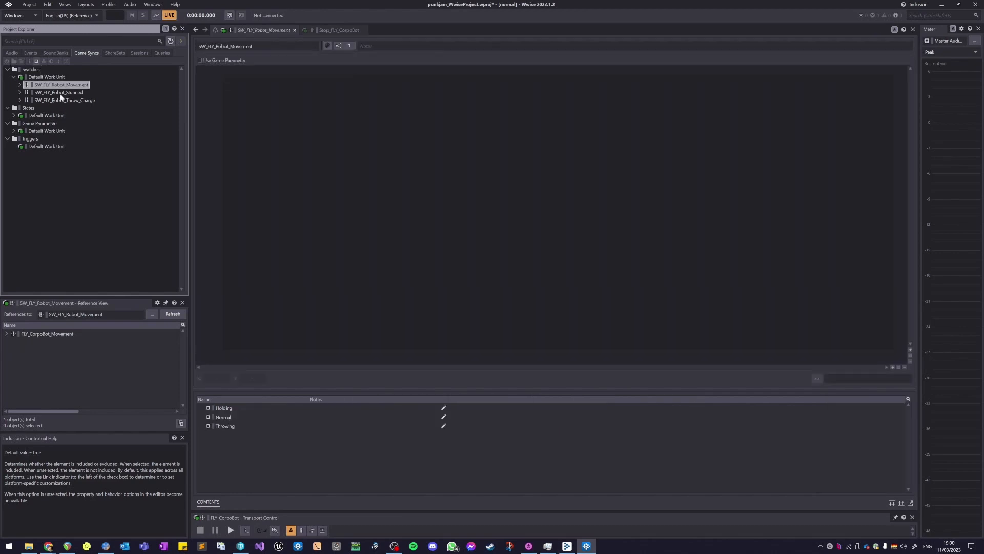
pyautogui.click(61, 92)
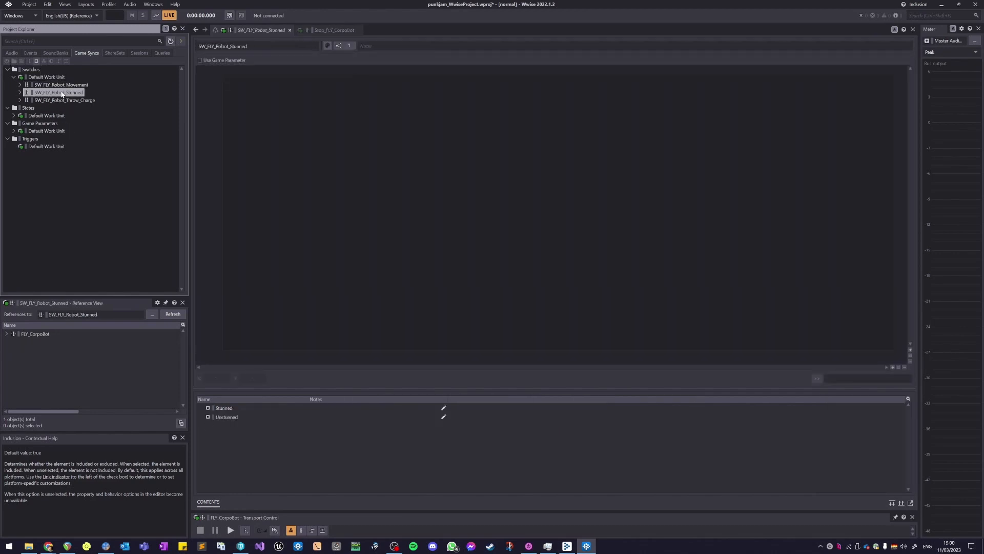
pyautogui.click(65, 100)
pyautogui.click(67, 86)
pyautogui.click(77, 92)
pyautogui.click(78, 100)
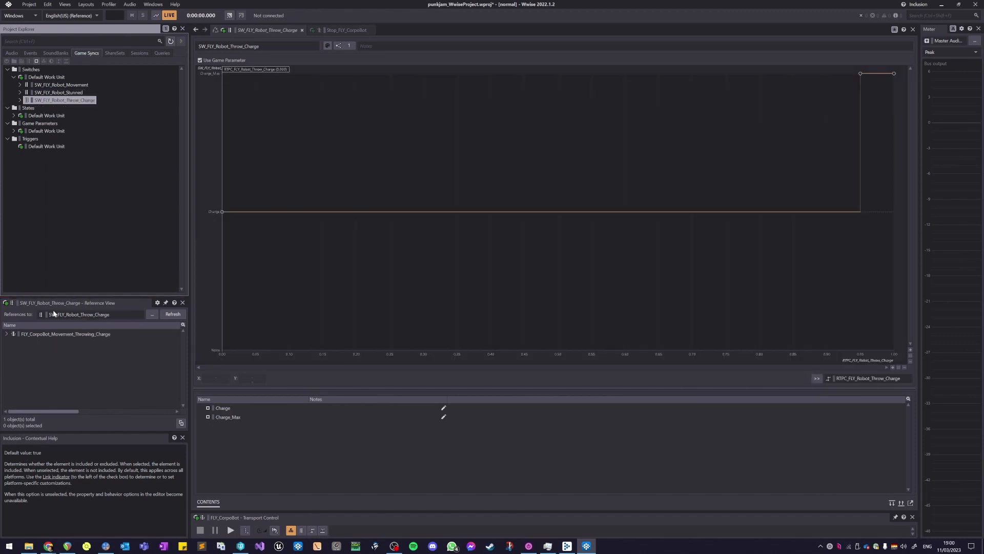
pyautogui.click(61, 85)
pyautogui.click(61, 93)
pyautogui.click(62, 100)
pyautogui.press('Up')
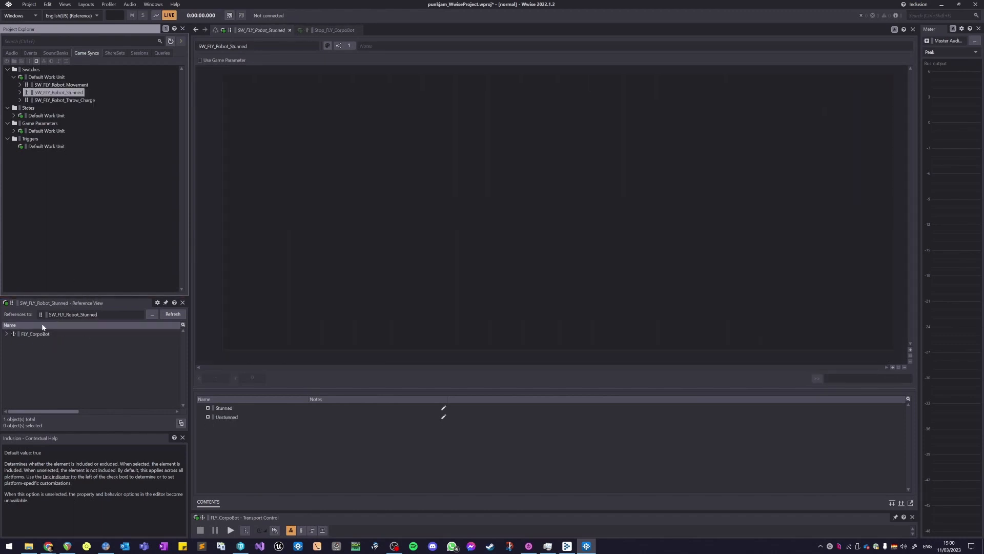
pyautogui.doubleClick(40, 117)
pyautogui.click(81, 123)
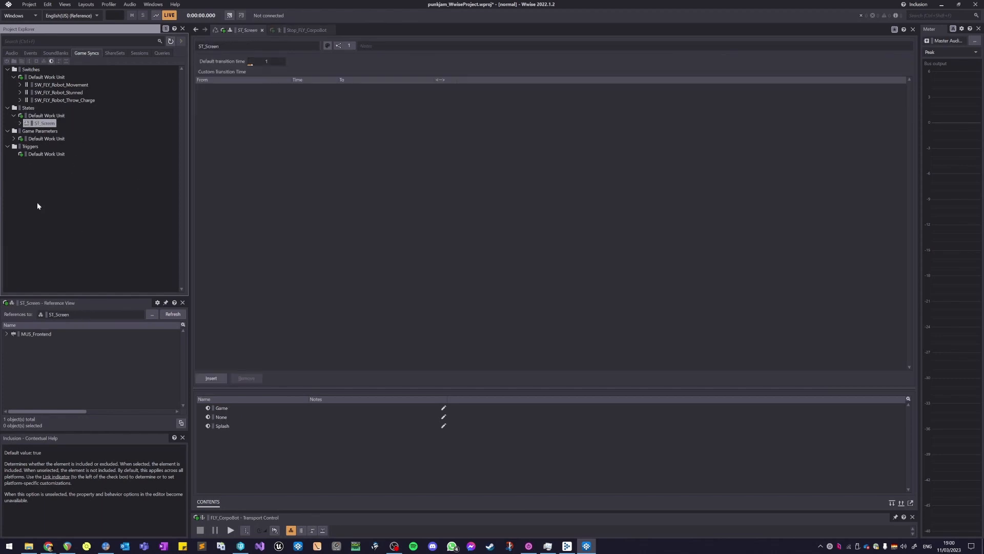
# Step: Examine which objects and properties reference the game parameters, such as RTPC_FLY_Robot_Throw_Speed and RTPC_INT_Generator_MinDistanceFromPlayer
pyautogui.click(14, 139)
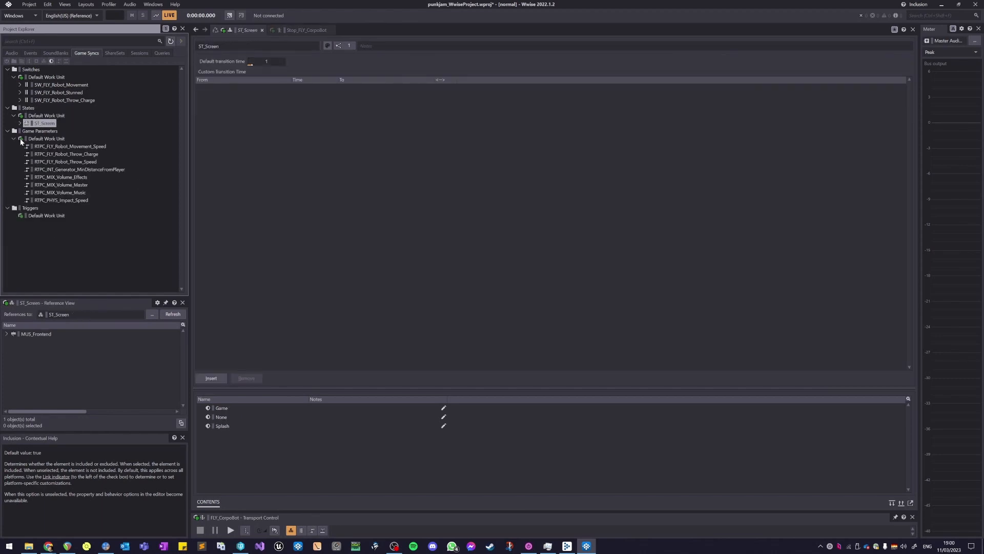
pyautogui.click(71, 154)
pyautogui.press('Down')
pyautogui.press('Down')
pyautogui.press('Down')
pyautogui.press('Down')
pyautogui.press('Down')
pyautogui.press('Down')
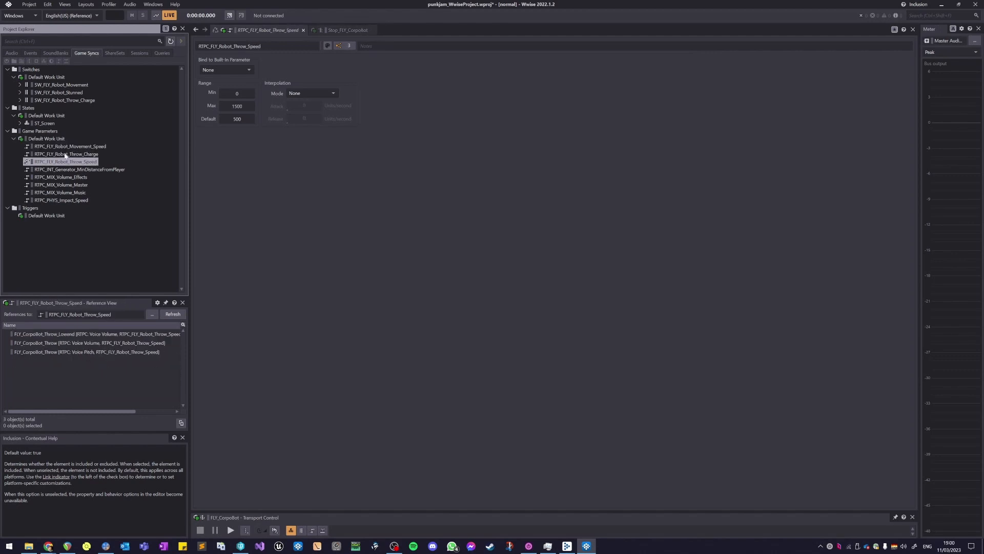
pyautogui.press('Up')
pyautogui.press('Up')
pyautogui.press('Up')
pyautogui.press('Up')
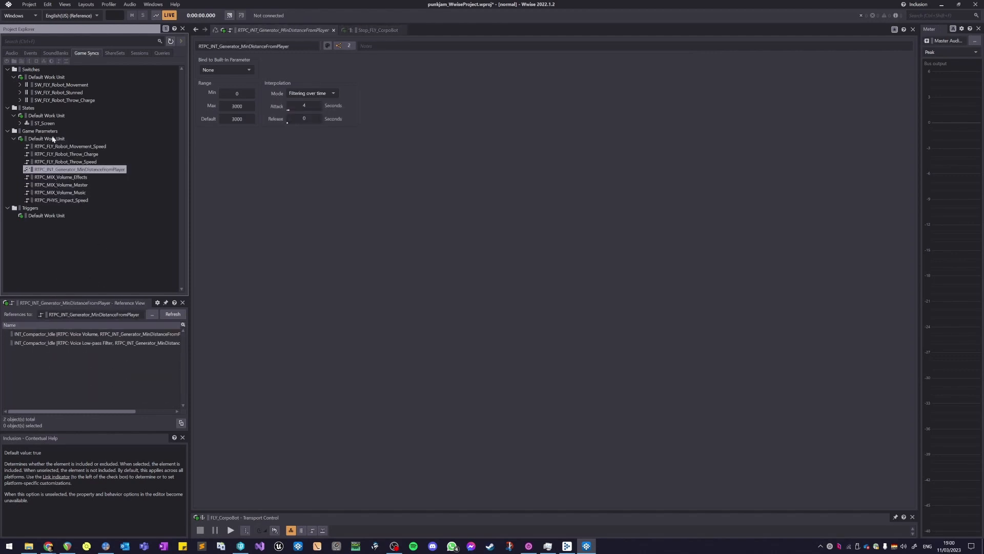
# Step: Add a new Sound SFX and a new Sound Voice inside AMB_RoomTone_Entry under Ambience's AMB_Beds
pyautogui.click(12, 53)
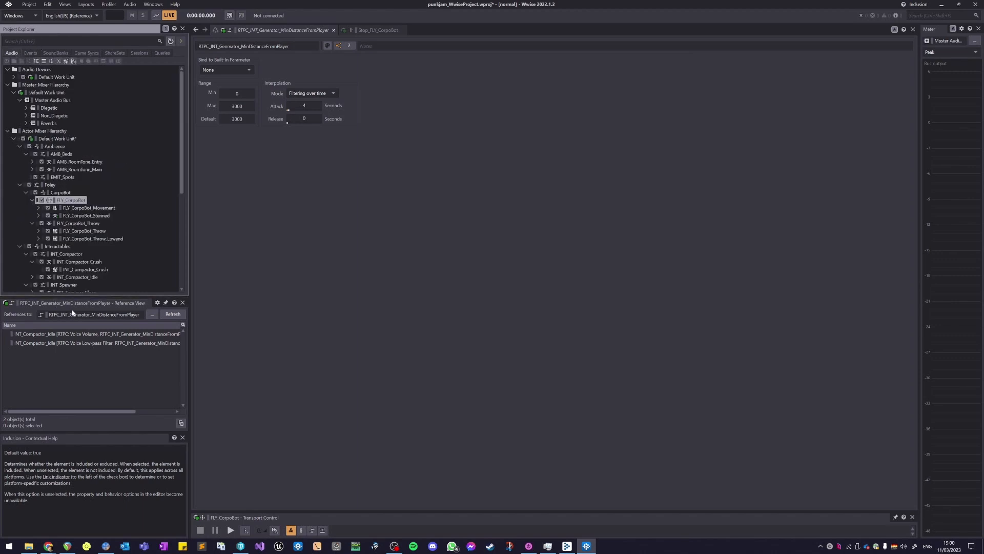
pyautogui.click(73, 314)
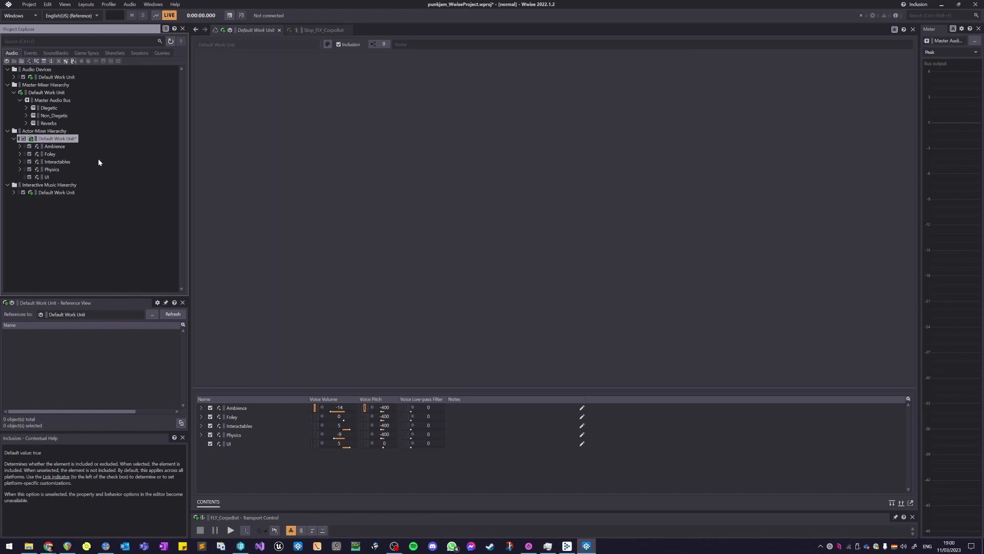
pyautogui.doubleClick(65, 149)
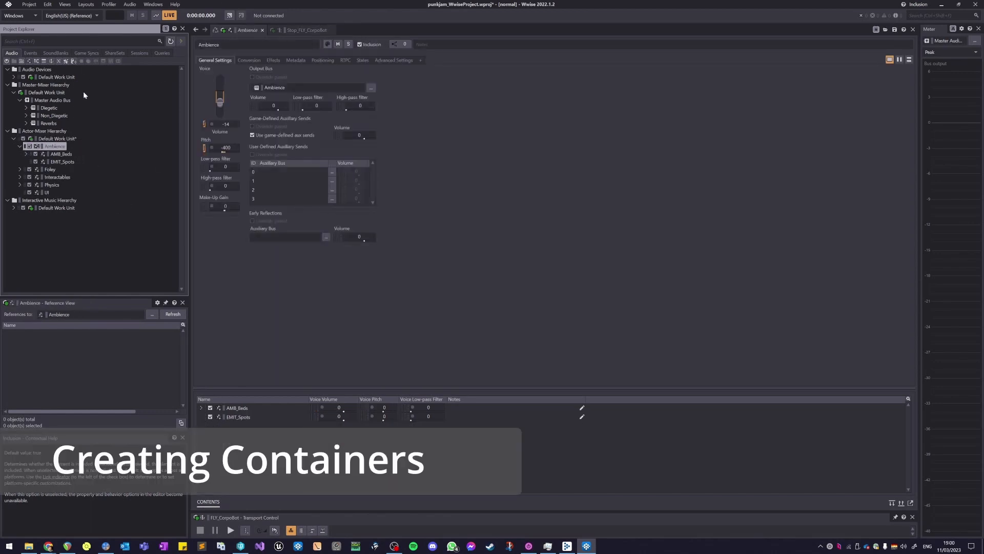
pyautogui.press('Down')
pyautogui.press('Right')
pyautogui.press('Down')
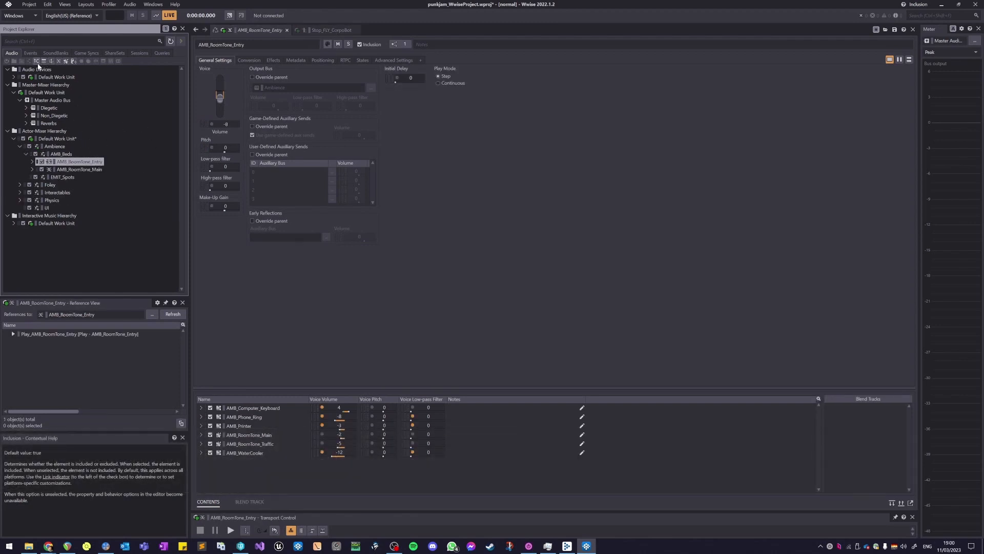
pyautogui.click(66, 61)
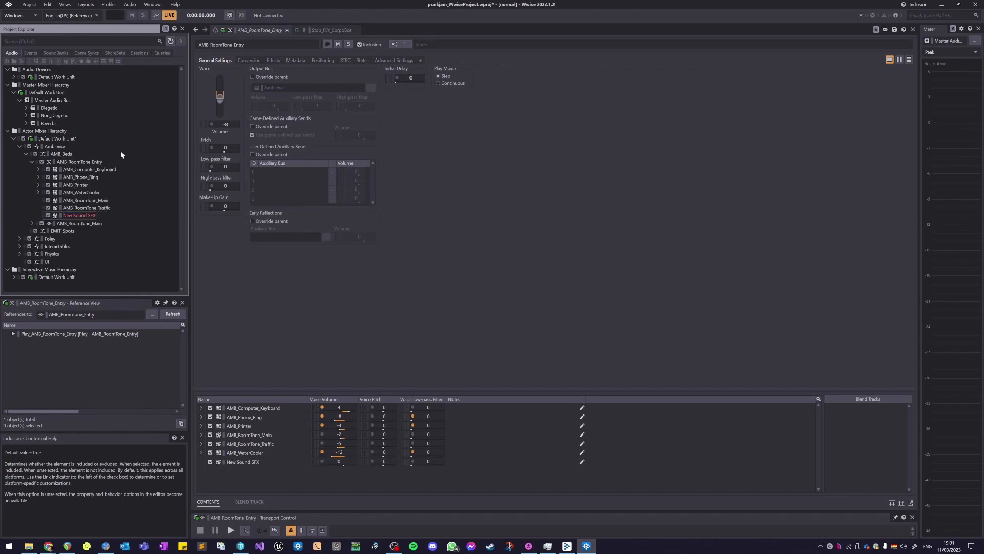
pyautogui.click(70, 162)
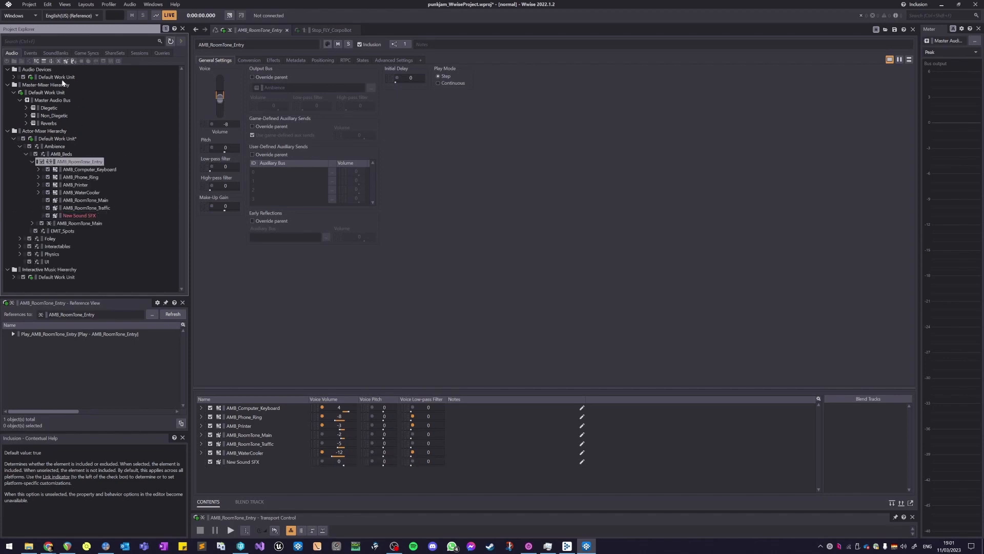
pyautogui.click(72, 62)
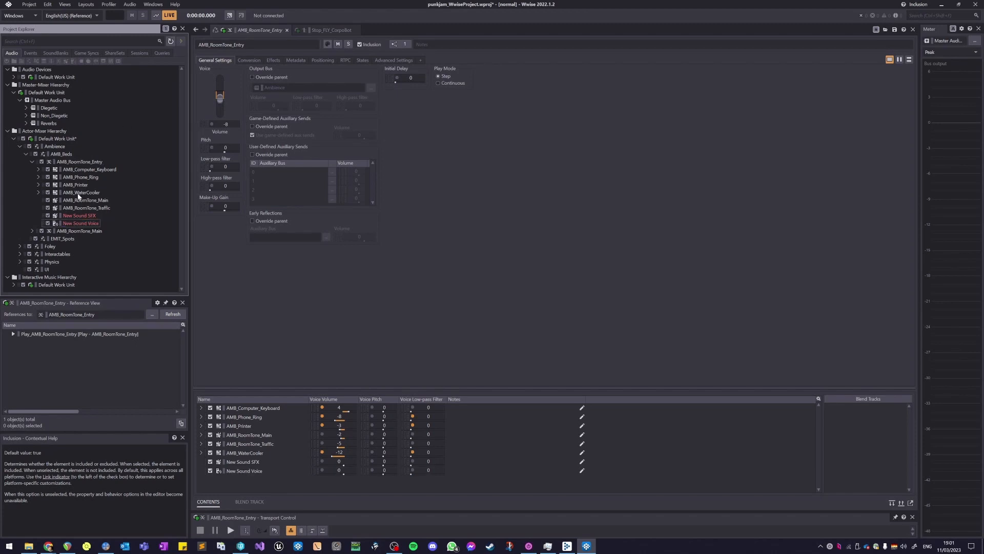
# Step: Add a Sequence Container with its default name inside AMB_RoomTone_Entry
pyautogui.click(71, 162)
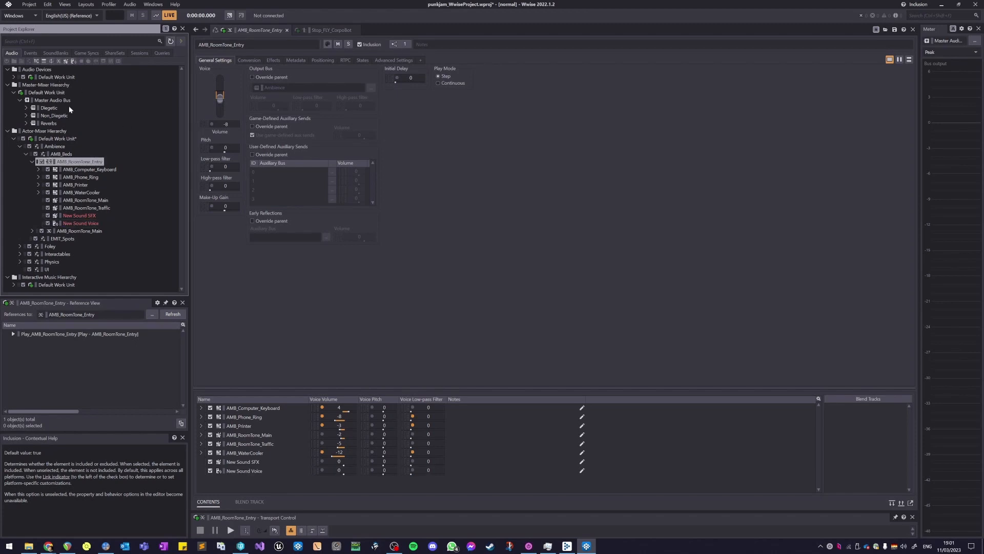
pyautogui.click(43, 62)
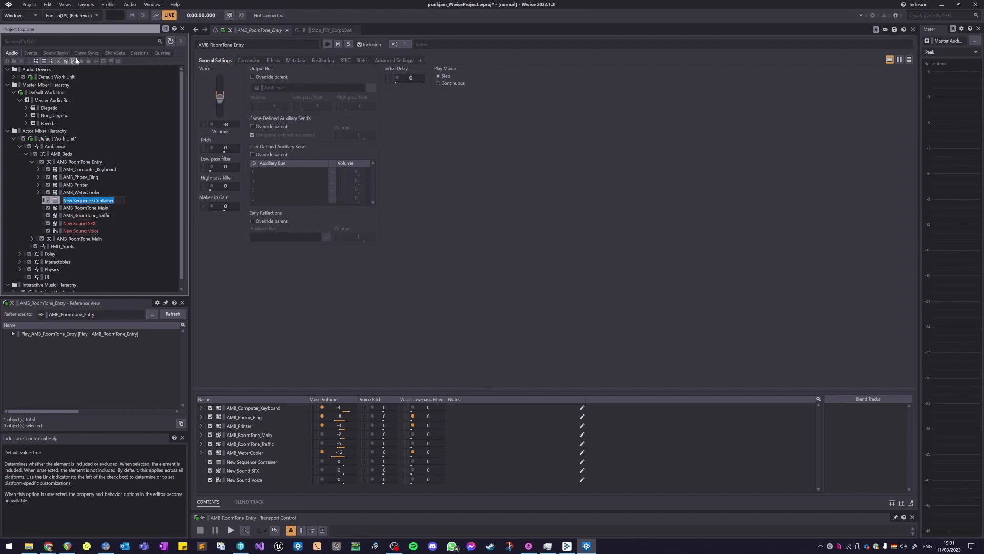
pyautogui.click(129, 211)
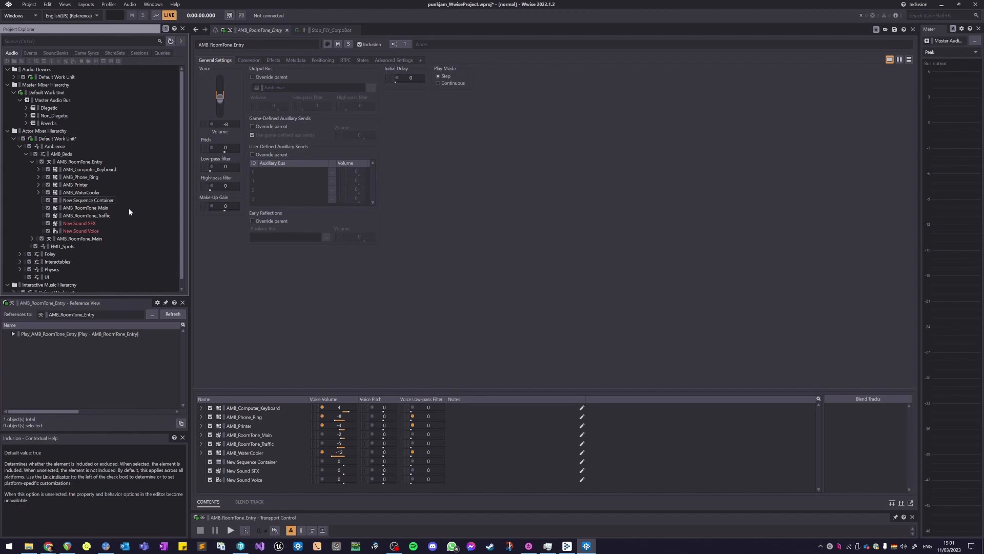
# Step: Wrap AMB_Computer_Keyboard in a parent Blend Container, and AMB_RoomTone_Main, AMB_RoomTone_Traffic, New Sound SFX and New Sound Voice in a parent Random Container
pyautogui.click(84, 170)
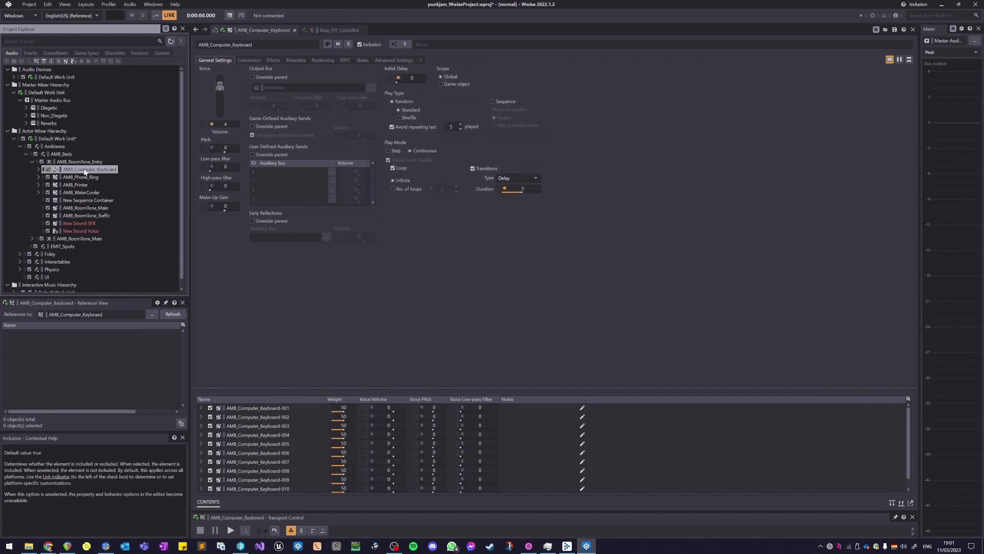
pyautogui.click(59, 61)
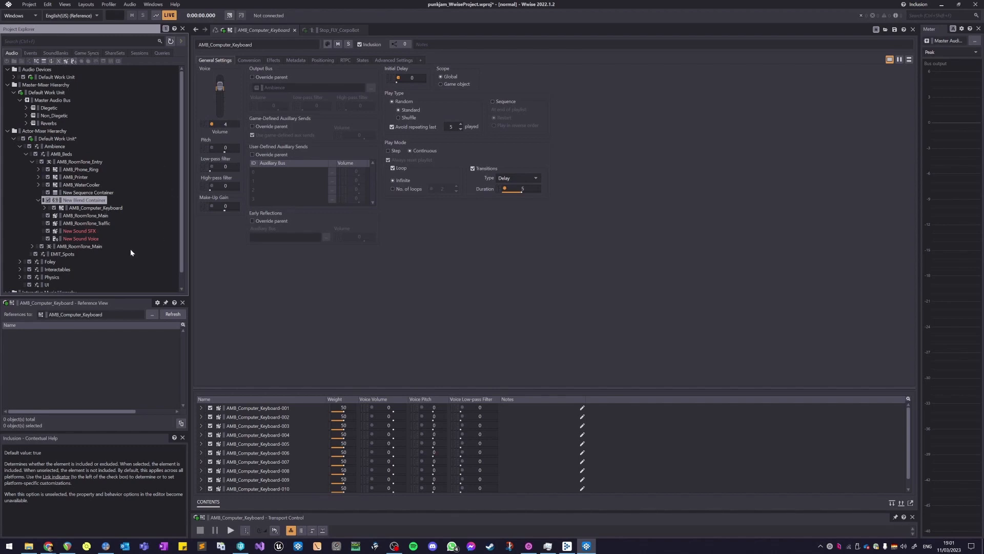
pyautogui.moveTo(131, 250); pyautogui.dragTo(67, 212)
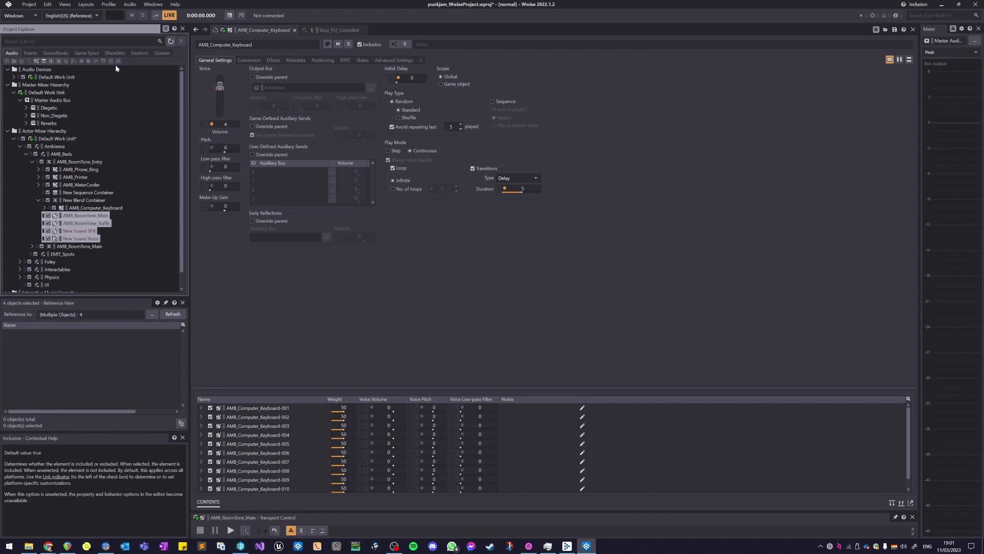
pyautogui.click(37, 61)
pyautogui.click(89, 186)
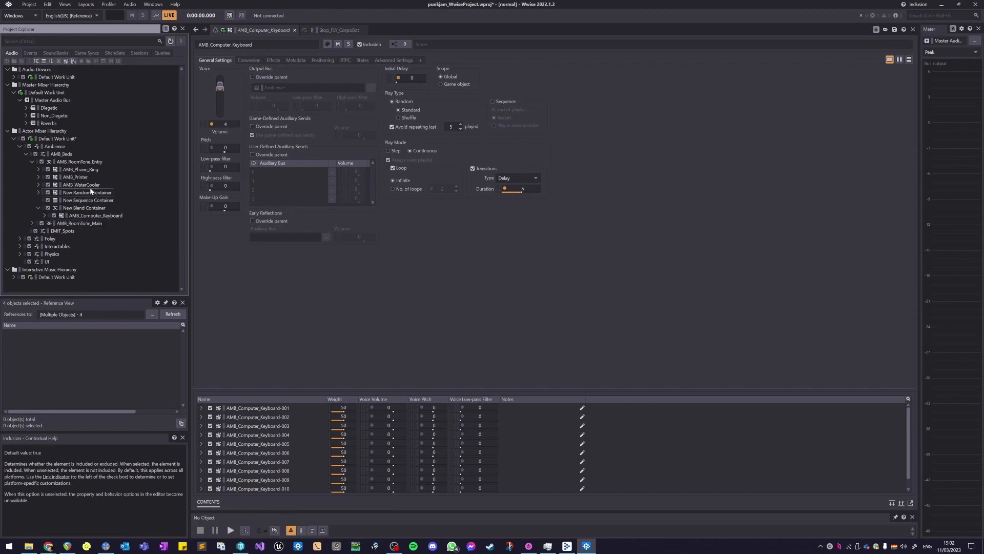
# Step: Wrap AMB_RoomTone_Main, AMB_RoomTone_Traffic, New Sound SFX and New Sound Voice inside New Random Container in another parent Random Container
pyautogui.doubleClick(91, 192)
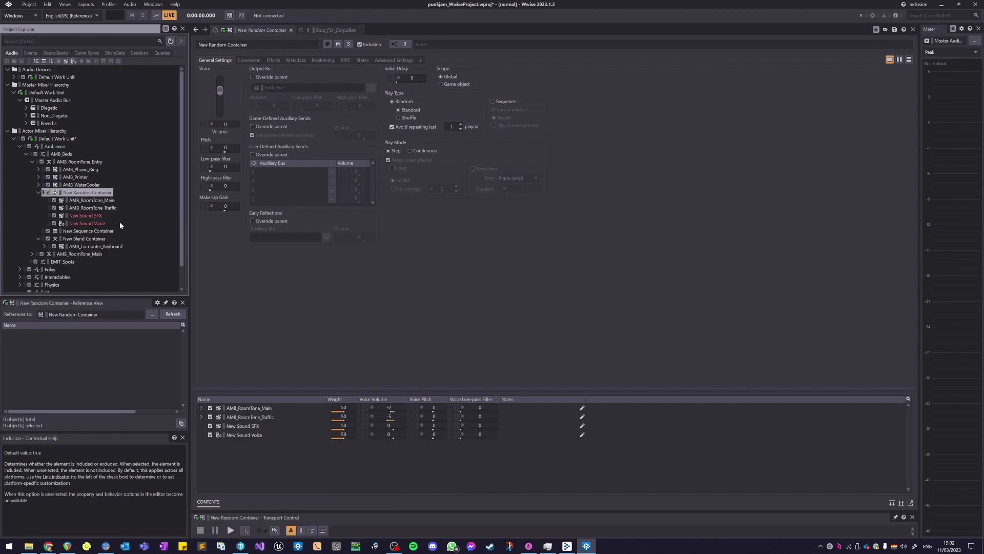
pyautogui.moveTo(120, 225); pyautogui.dragTo(114, 208)
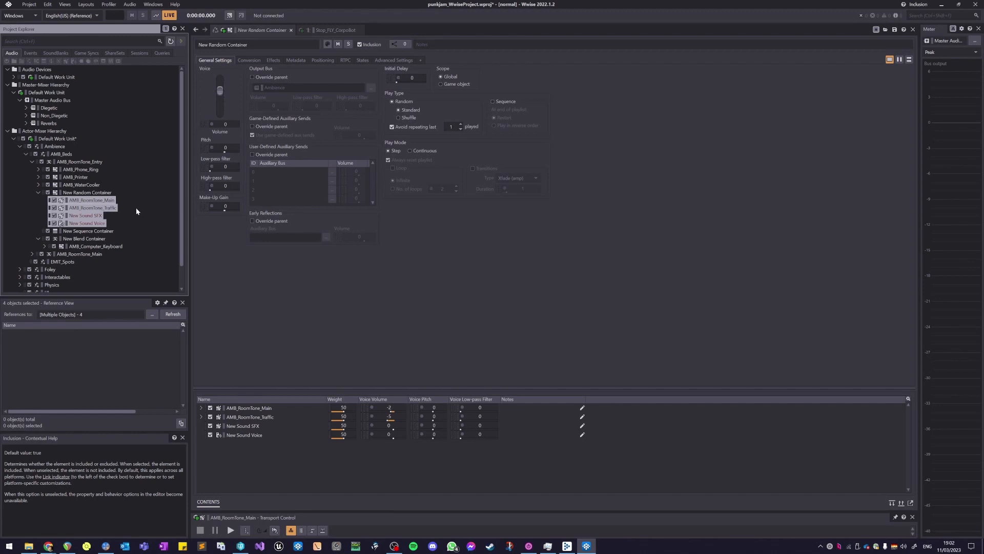
pyautogui.click(133, 206)
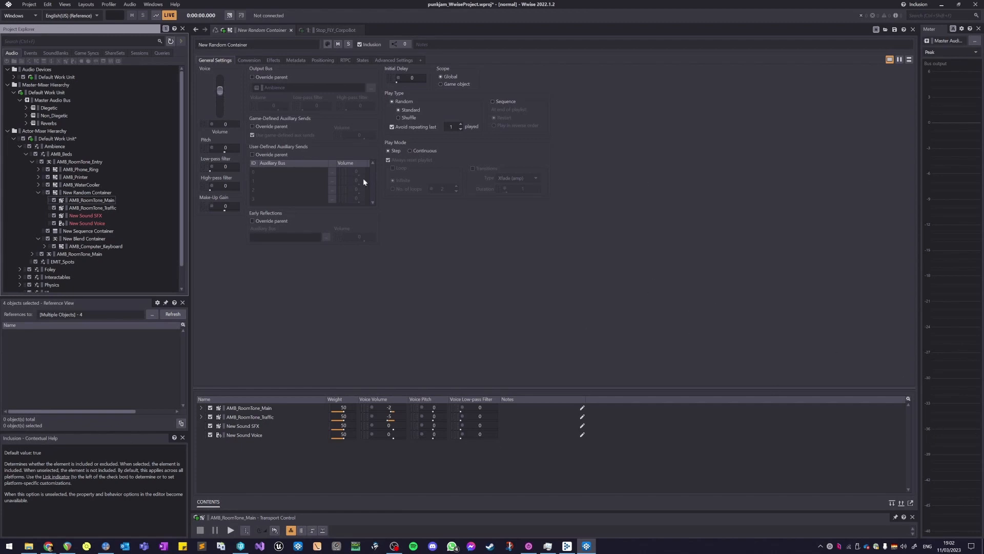
pyautogui.click(132, 207)
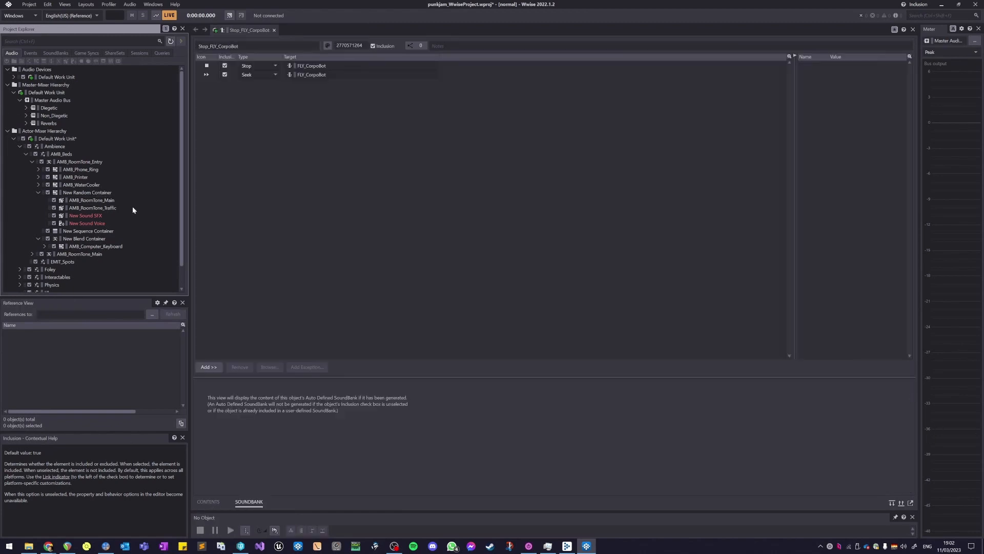
pyautogui.moveTo(147, 226); pyautogui.dragTo(105, 198)
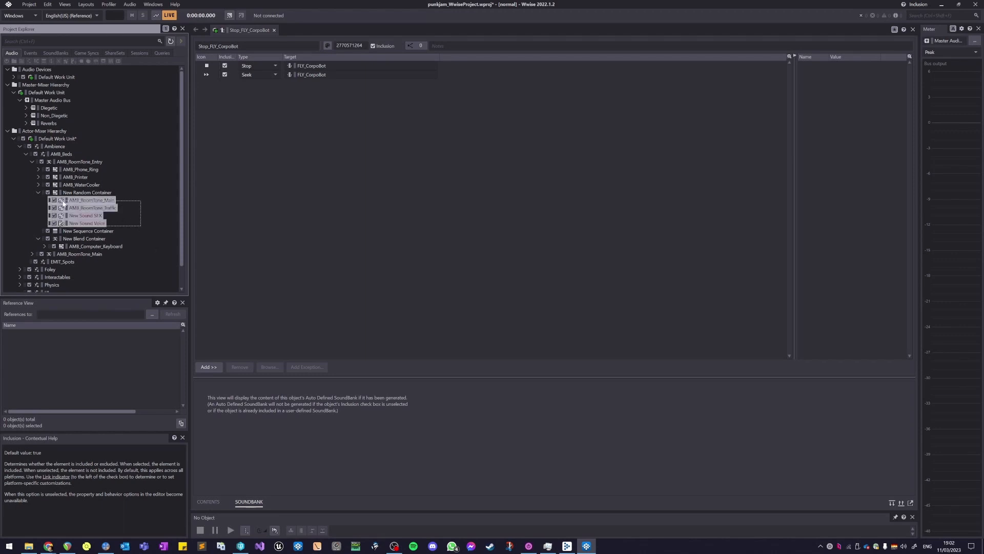
pyautogui.click(37, 61)
pyautogui.click(121, 170)
pyautogui.doubleClick(105, 199)
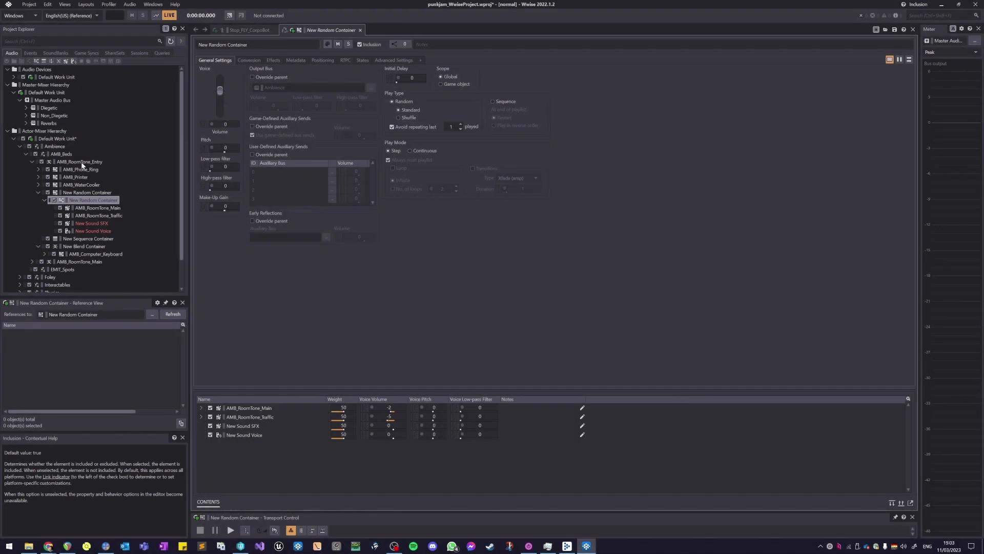
# Step: Open the Keyboard Shortcuts and Commands settings and look through the available commands and their assigned shortcuts
pyautogui.click(29, 4)
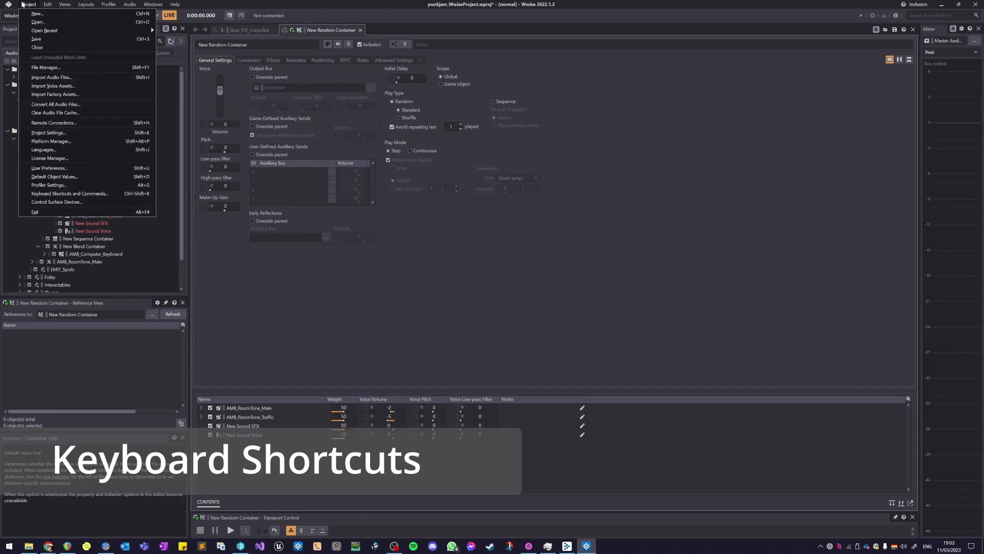
pyautogui.click(101, 195)
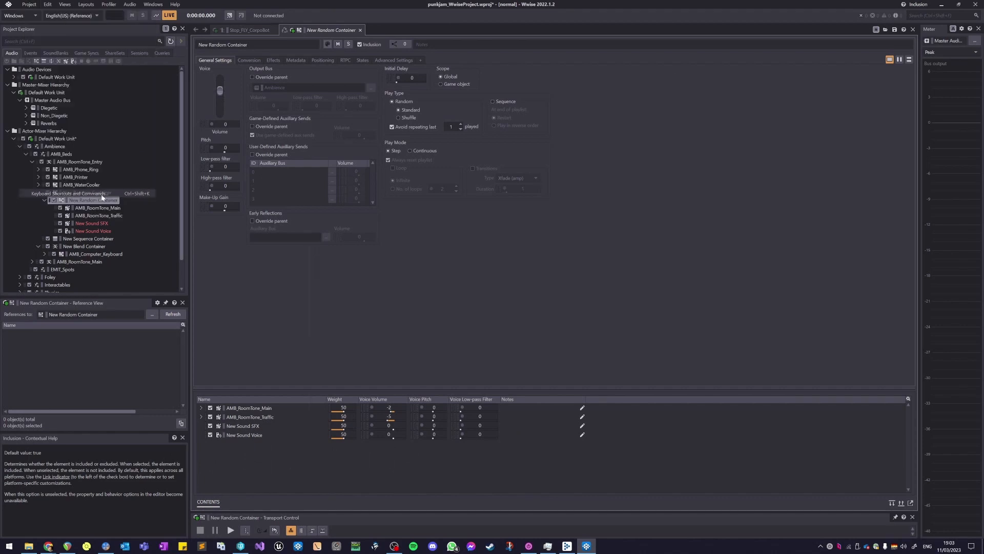
pyautogui.moveTo(444, 77); pyautogui.dragTo(450, 43)
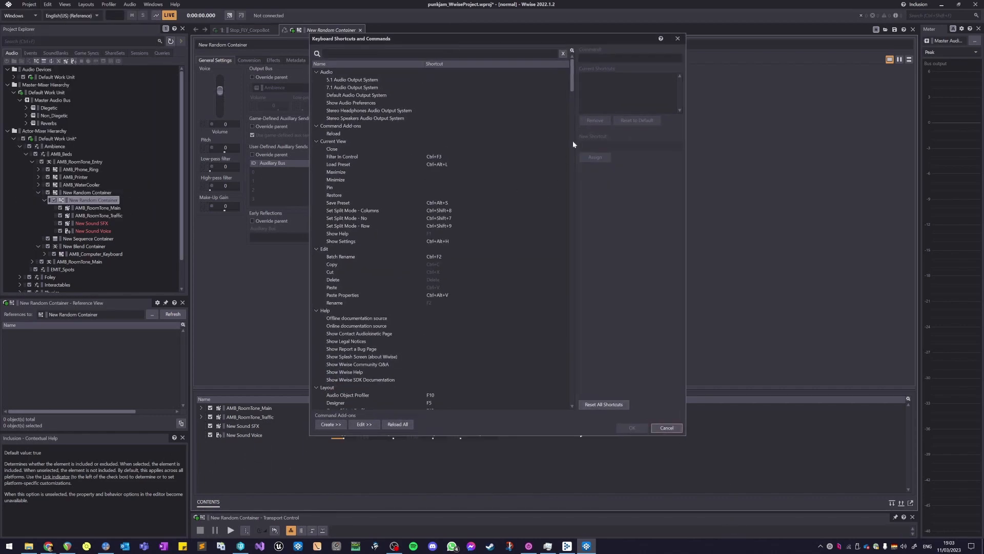
pyautogui.scroll(-1, 529, 201)
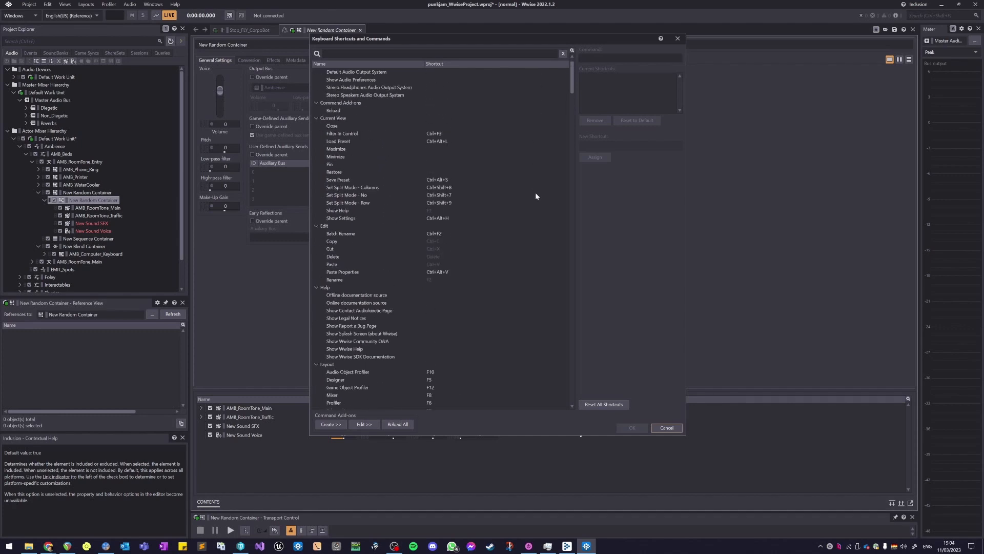
pyautogui.scroll(-7, 513, 187)
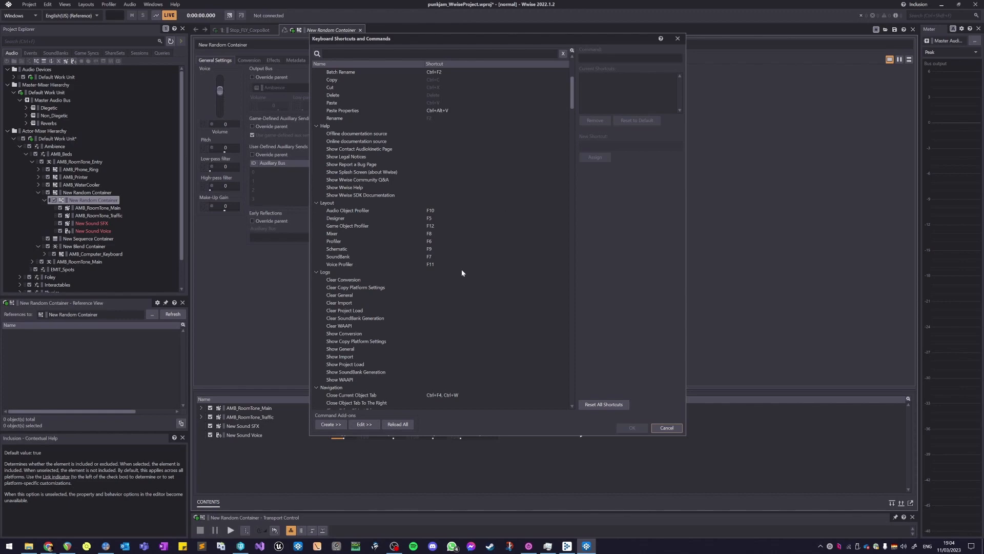
pyautogui.scroll(-4, 464, 273)
pyautogui.scroll(-20, 469, 279)
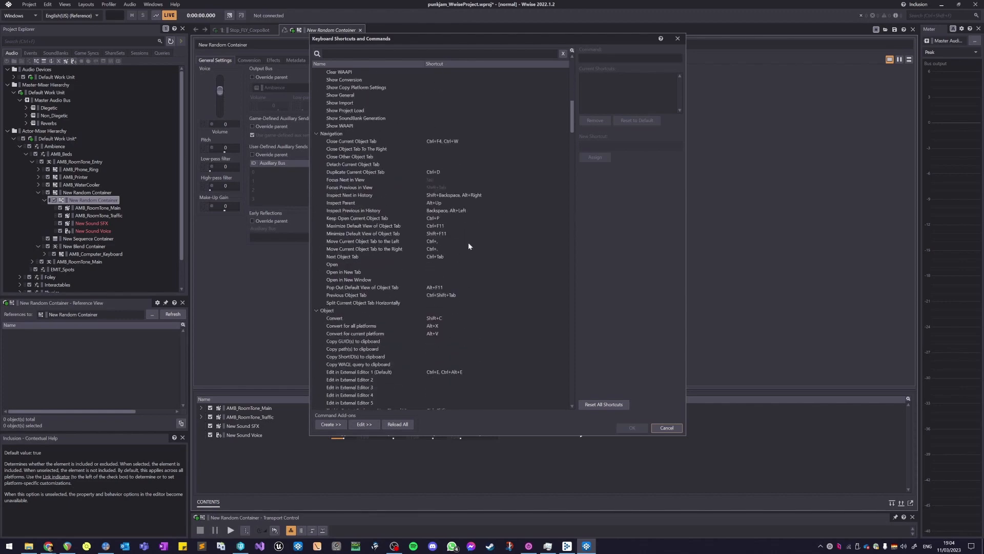
pyautogui.scroll(-2, 431, 236)
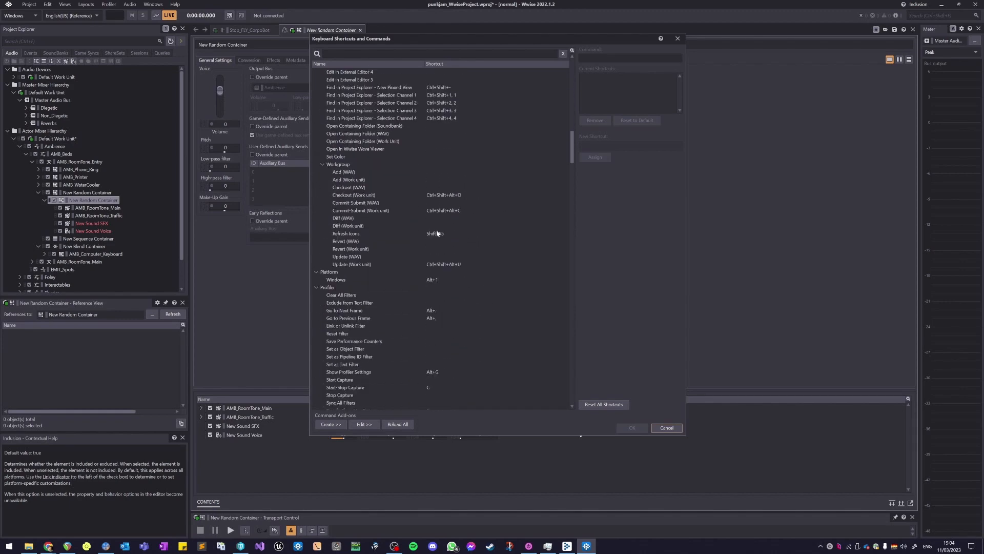
pyautogui.scroll(-17, 436, 259)
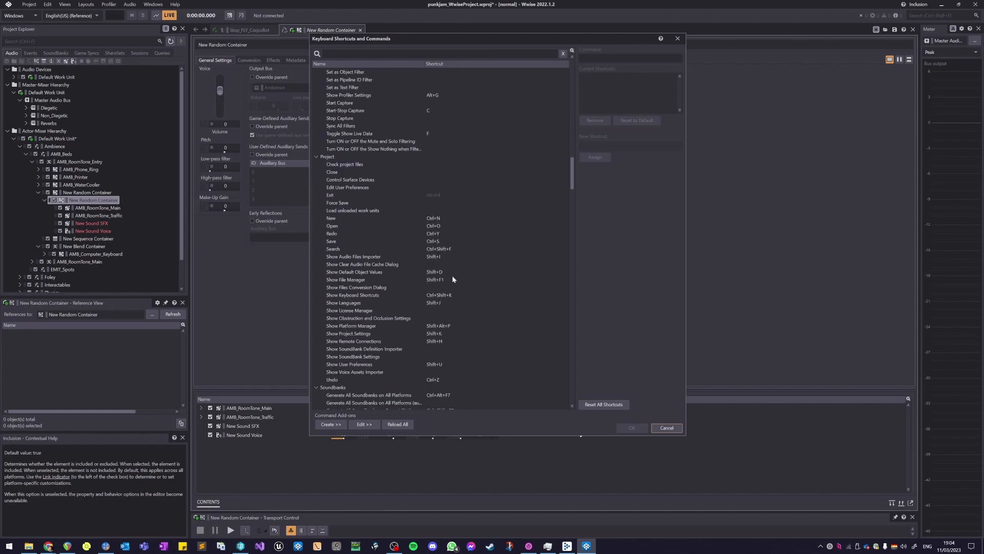
pyautogui.scroll(-20, 448, 260)
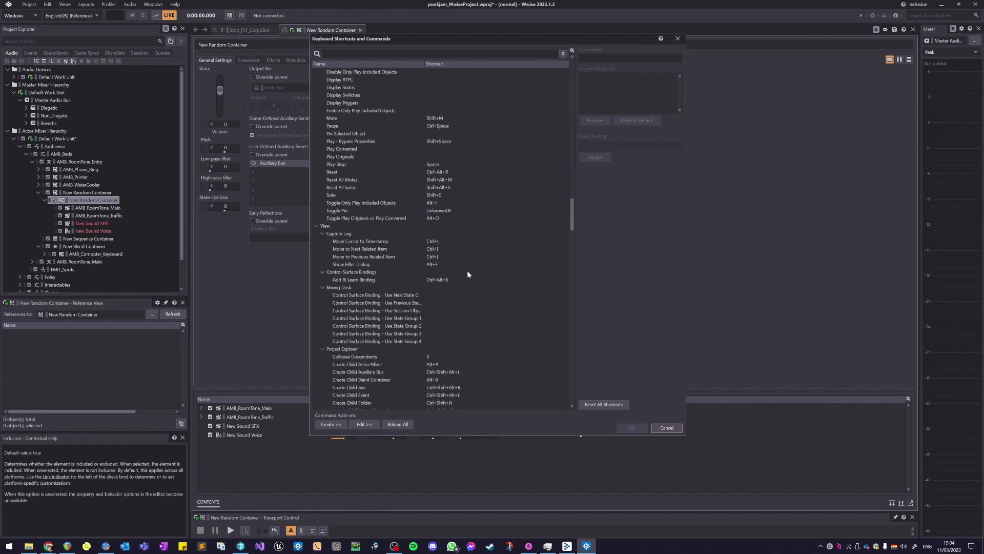
pyautogui.scroll(-20, 452, 264)
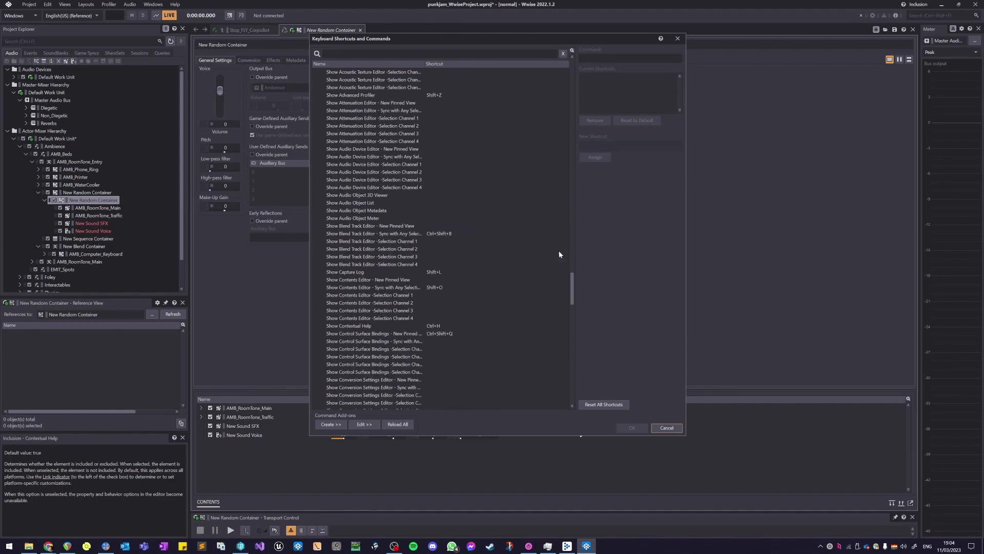
# Step: Search the commands for "create" and highlight those creating a child Actor-Mixer and child Blend, Random, Sequence and Switch Containers
pyautogui.click(492, 54)
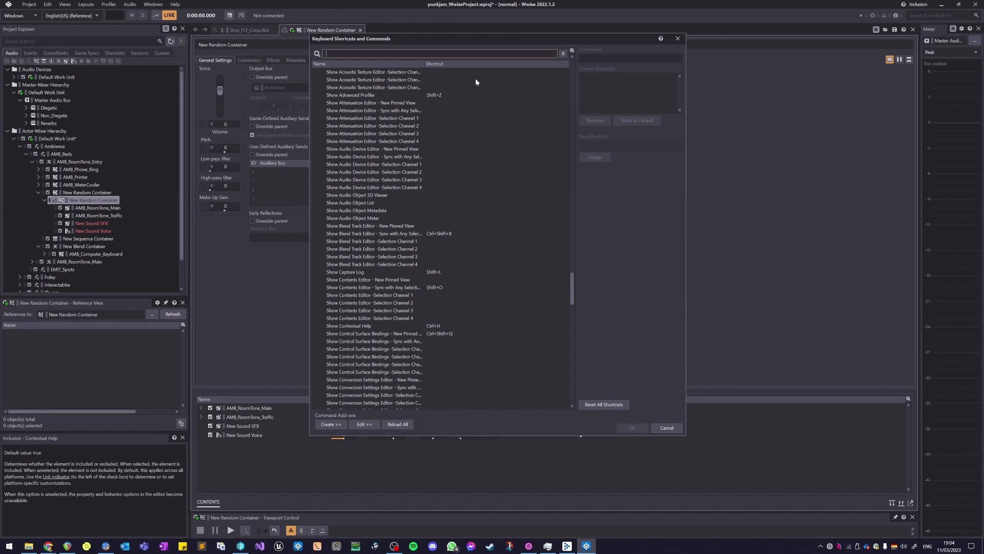
pyautogui.write('create')
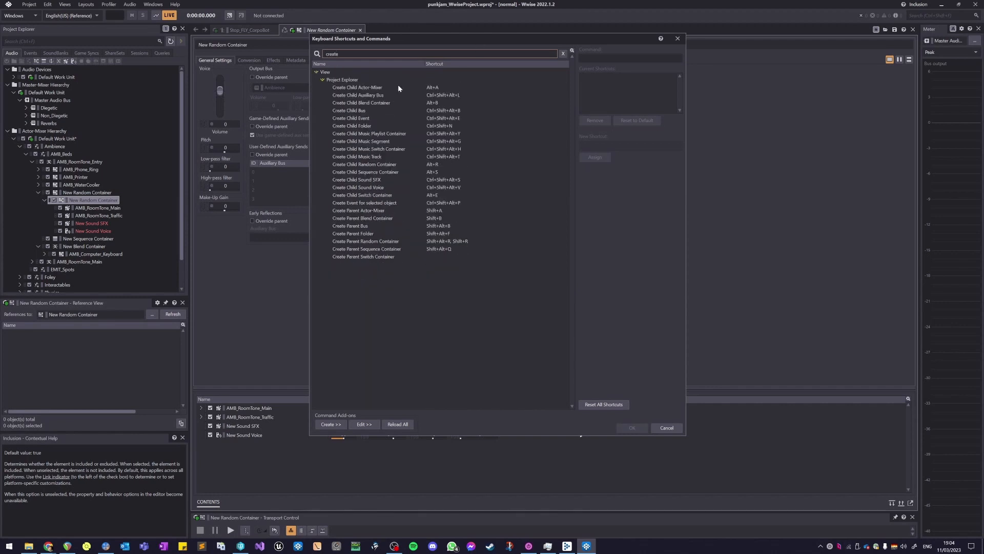
pyautogui.click(398, 88)
pyautogui.keyDown('ctrl'); pyautogui.click(442, 103); pyautogui.keyUp('ctrl')
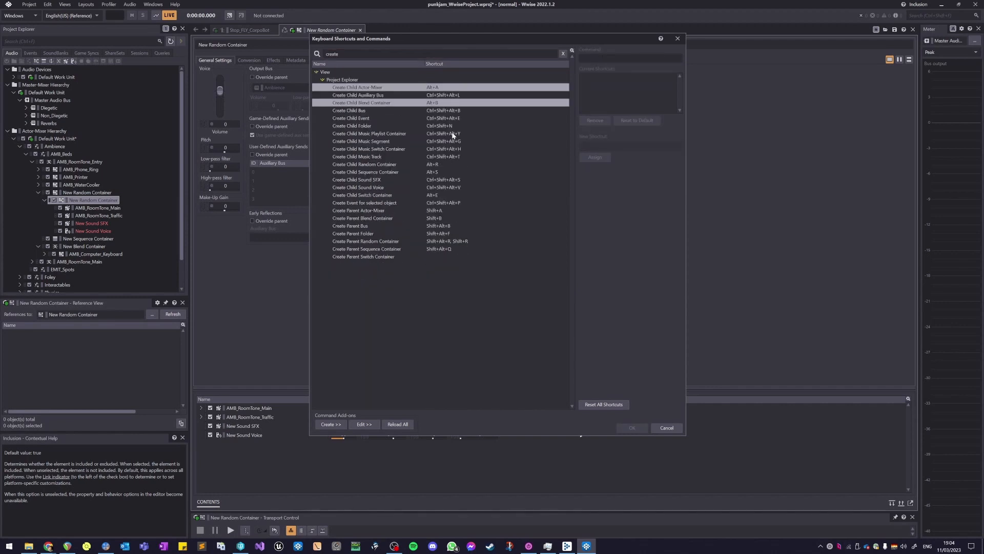
pyautogui.keyDown('ctrl'); pyautogui.click(450, 164); pyautogui.keyUp('ctrl')
pyautogui.keyDown('ctrl'); pyautogui.click(449, 172); pyautogui.keyUp('ctrl')
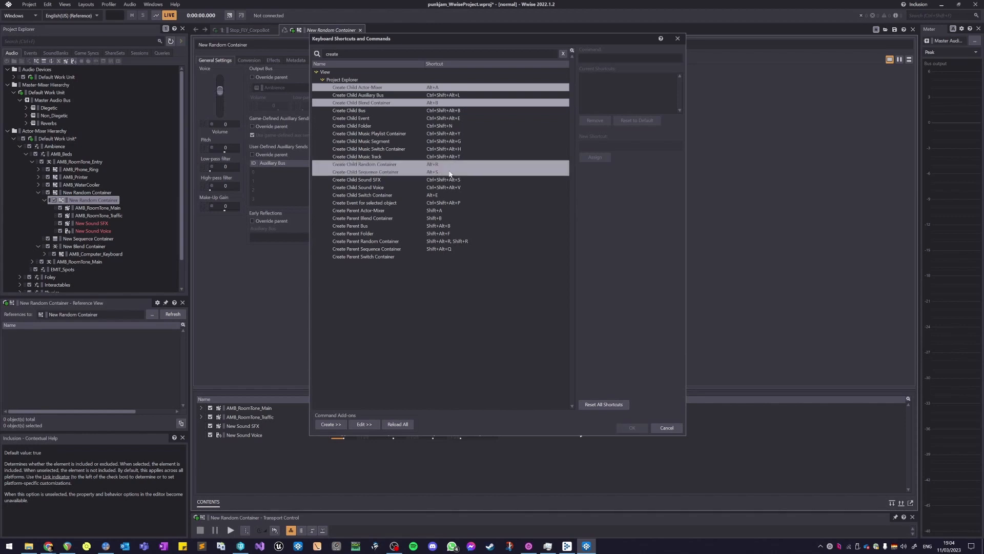
pyautogui.keyDown('ctrl'); pyautogui.click(450, 195); pyautogui.keyUp('ctrl')
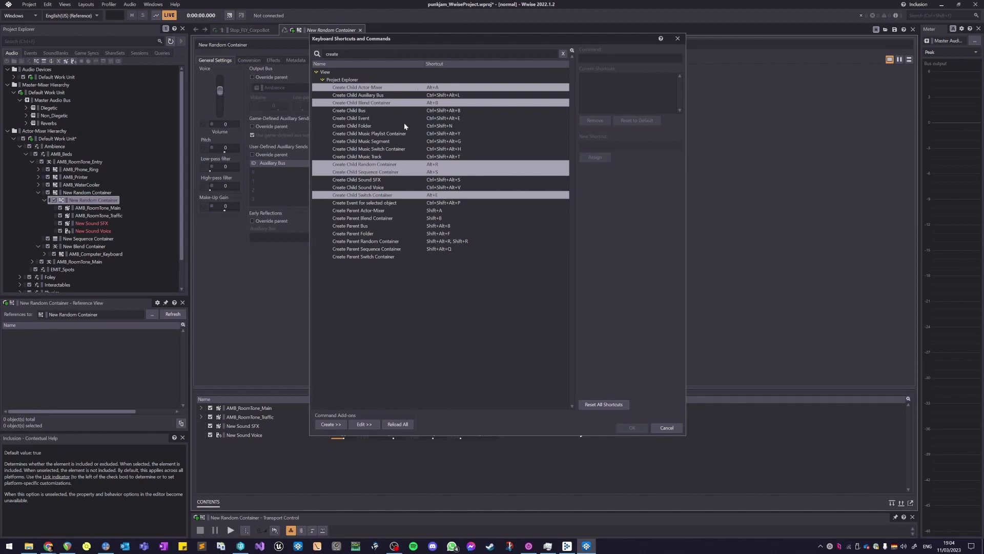
# Step: Check the individual shortcut assignments for creating a child Bus, Actor-Mixer, Folder, and Blend, Random, Sequence and Switch Containers
pyautogui.click(444, 110)
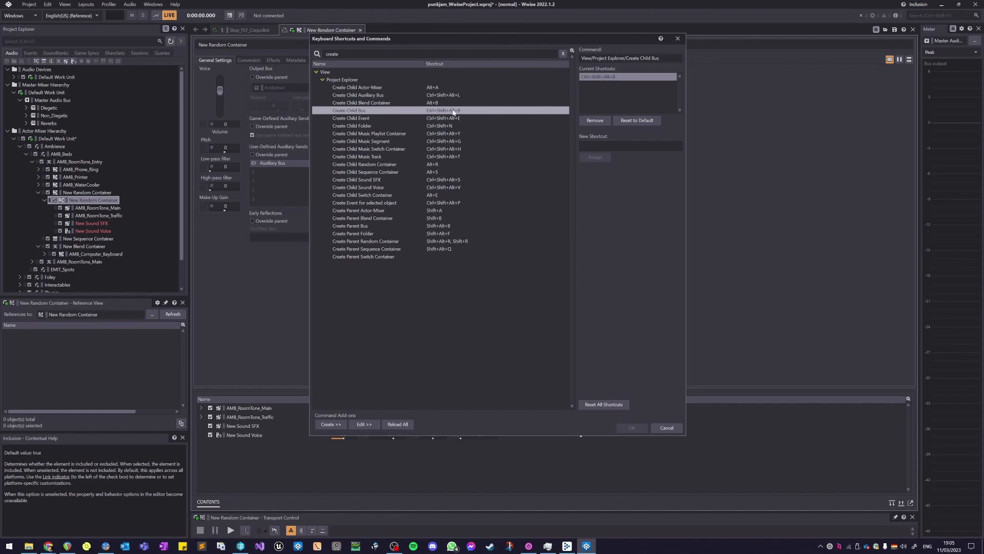
pyautogui.click(446, 89)
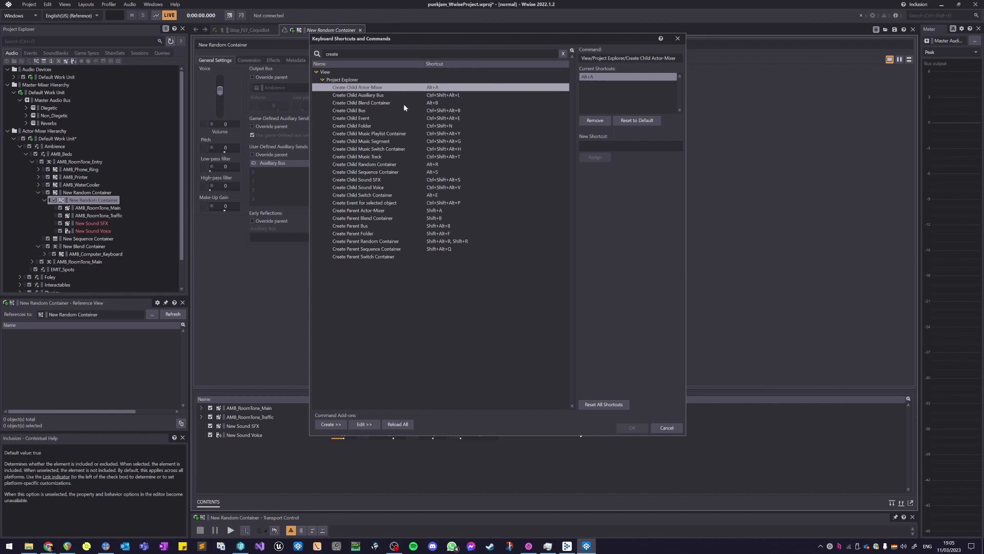
pyautogui.click(442, 104)
pyautogui.click(460, 126)
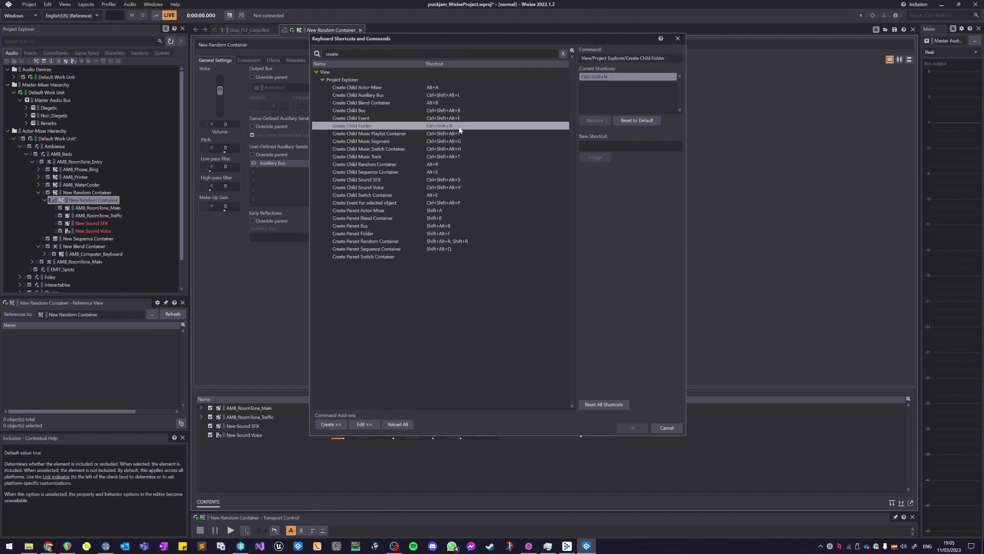
pyautogui.click(449, 164)
pyautogui.click(440, 172)
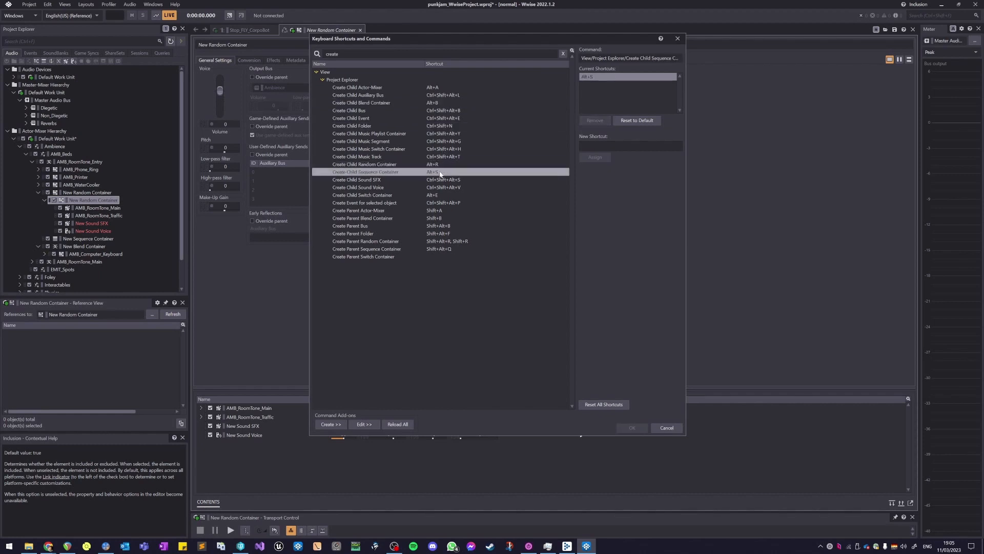
pyautogui.click(441, 196)
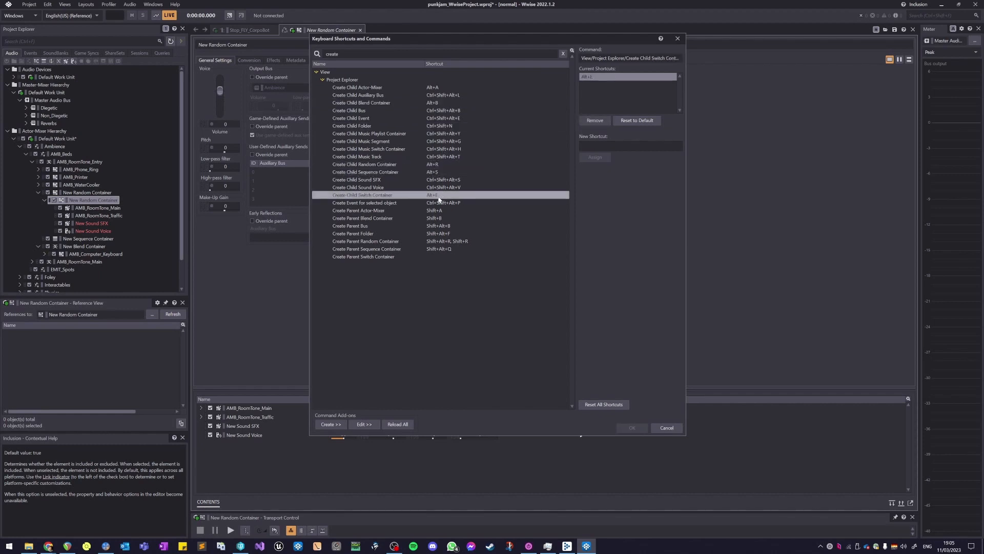
pyautogui.click(369, 173)
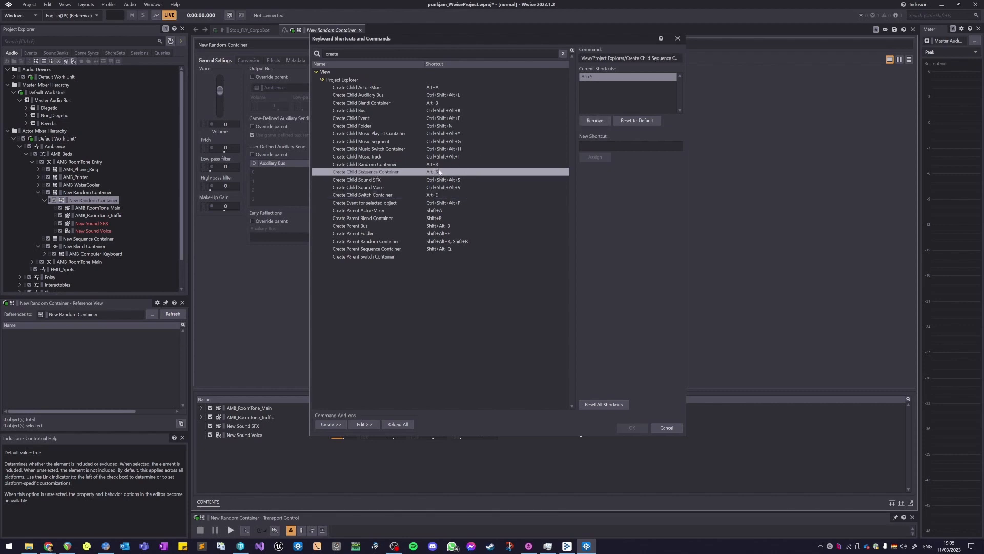
pyautogui.click(446, 196)
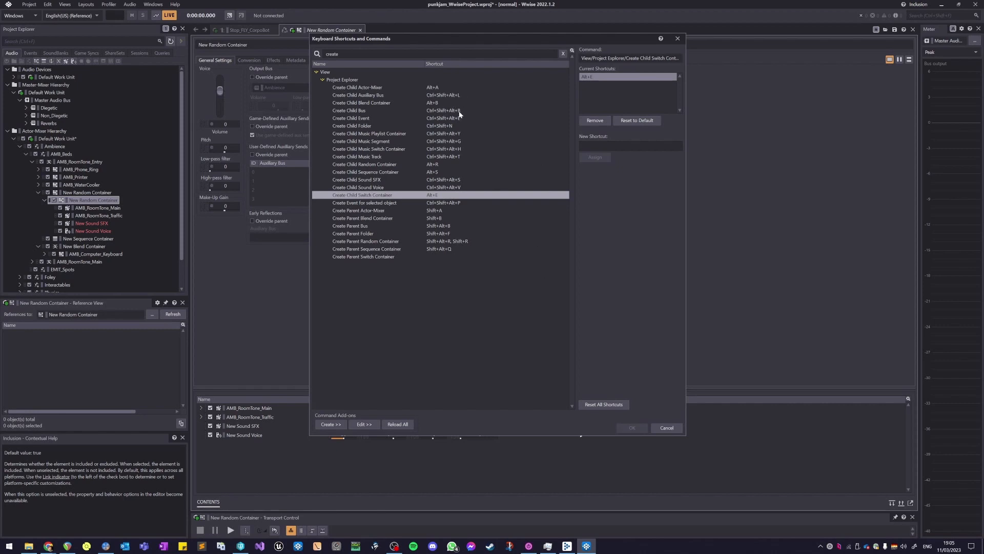
# Step: Check the shortcuts assigned to creating a parent Actor-Mixer, Blend Container and Random Container
pyautogui.click(442, 213)
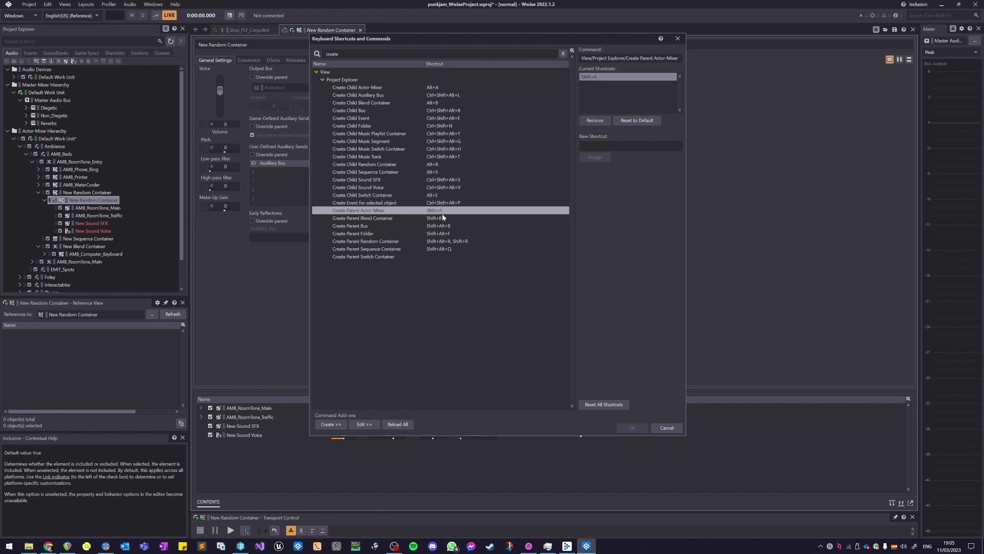
pyautogui.keyDown('shift'); pyautogui.click(443, 219); pyautogui.keyUp('shift')
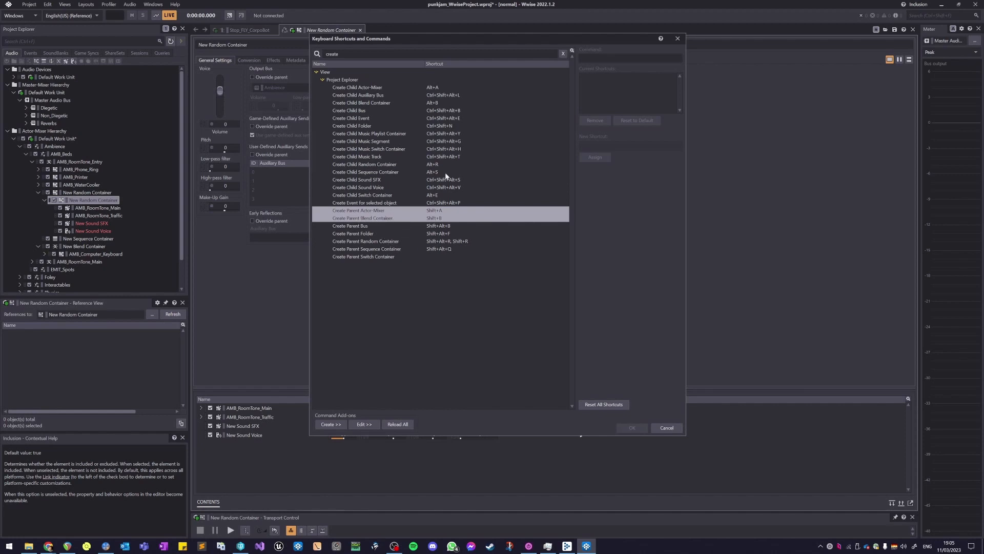
pyautogui.keyDown('ctrl'); pyautogui.click(384, 241); pyautogui.keyUp('ctrl')
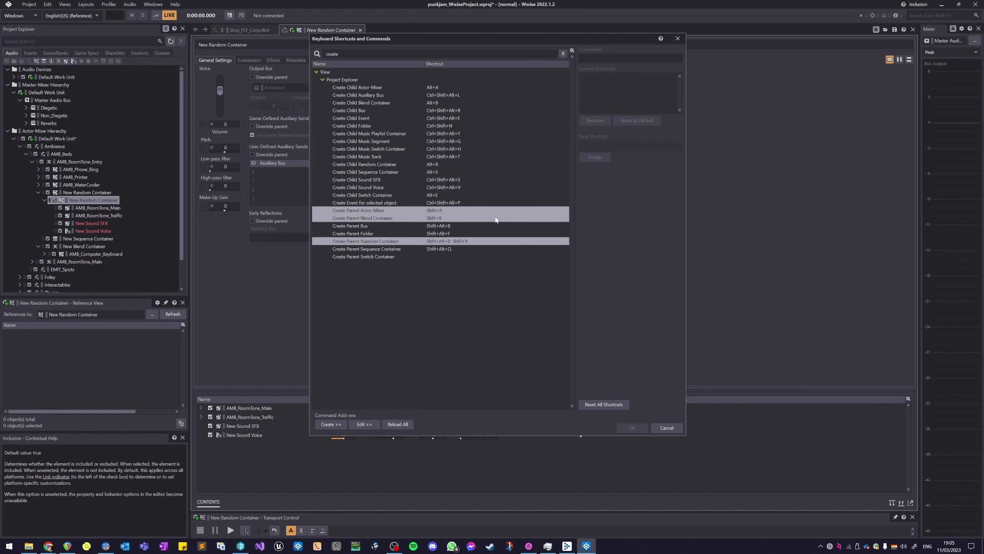
pyautogui.click(477, 243)
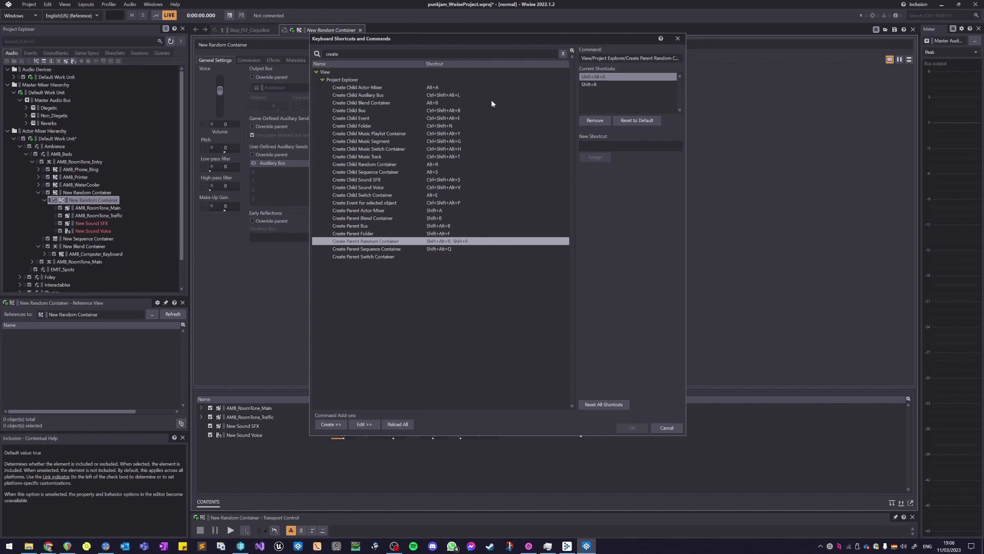
# Step: Search the commands for "solo" and inspect the shortcut assigned to the Transport Solo command
pyautogui.click(473, 54)
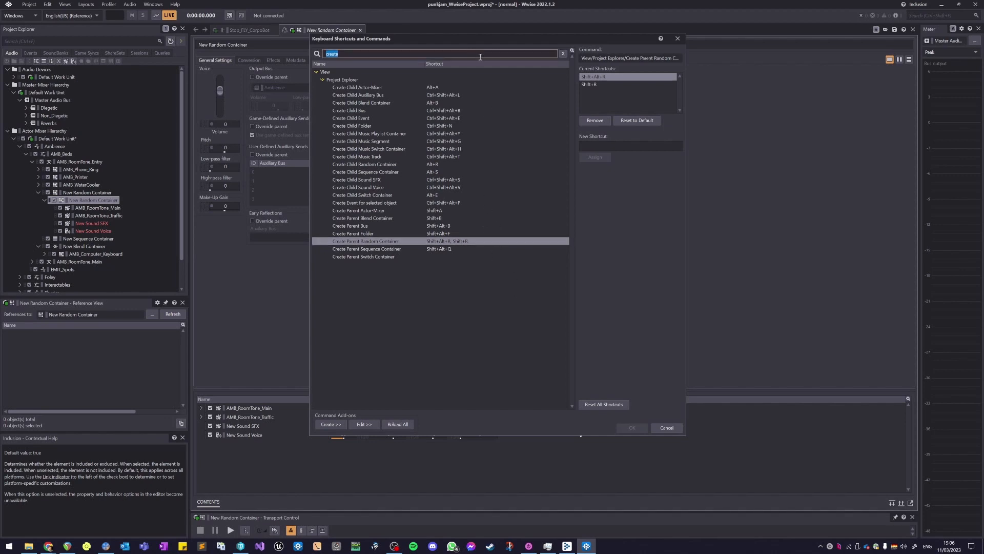
pyautogui.write('solo')
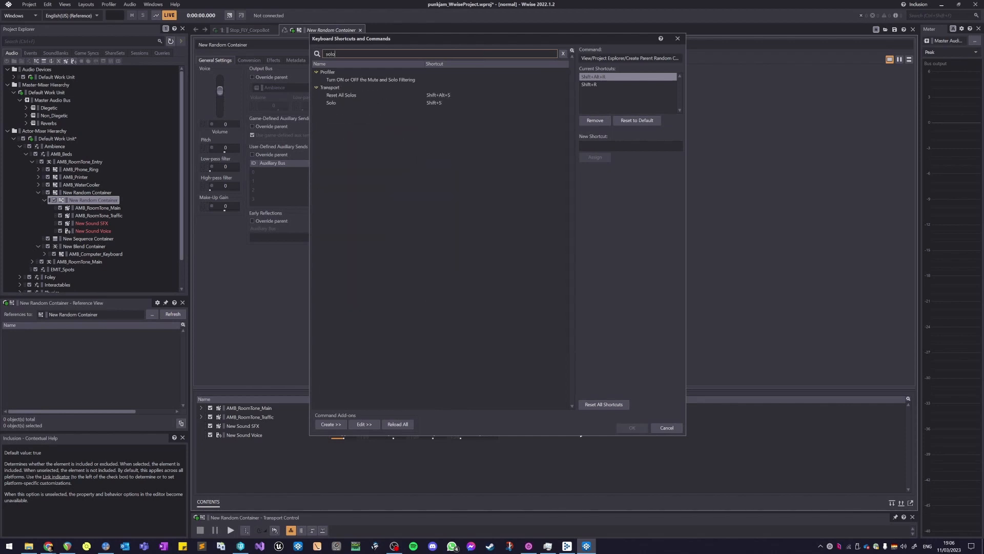
pyautogui.click(395, 102)
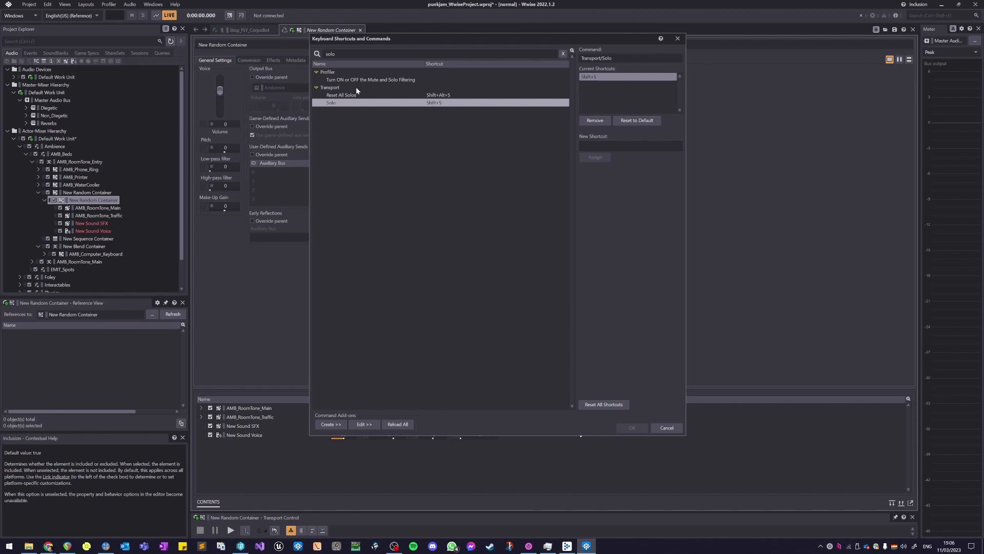
# Step: Check the Reset All Solos shortcut and search the commands for "mute" to examine the Mute and Reset All Mutes shortcuts
pyautogui.click(435, 96)
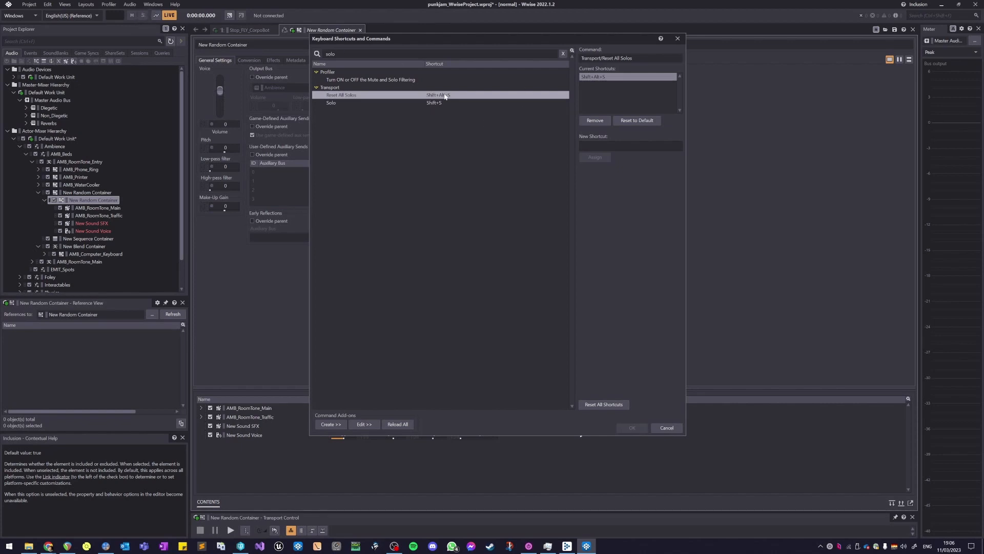
pyautogui.doubleClick(423, 53)
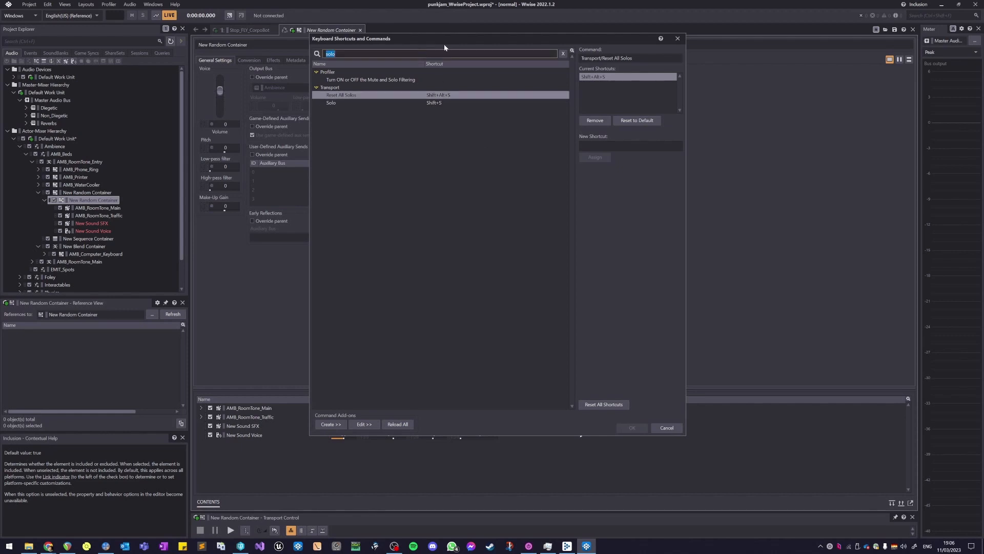
pyautogui.write('mute')
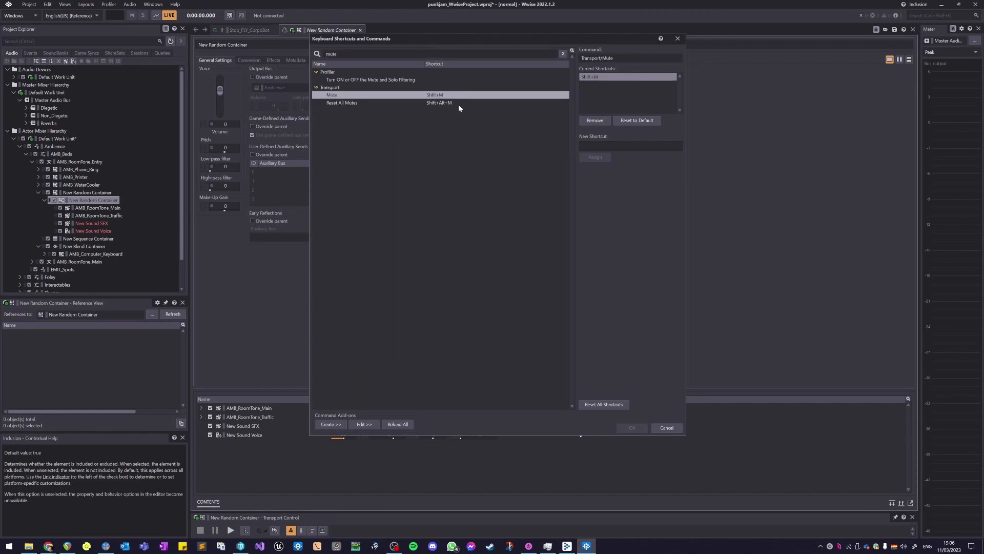
pyautogui.click(459, 103)
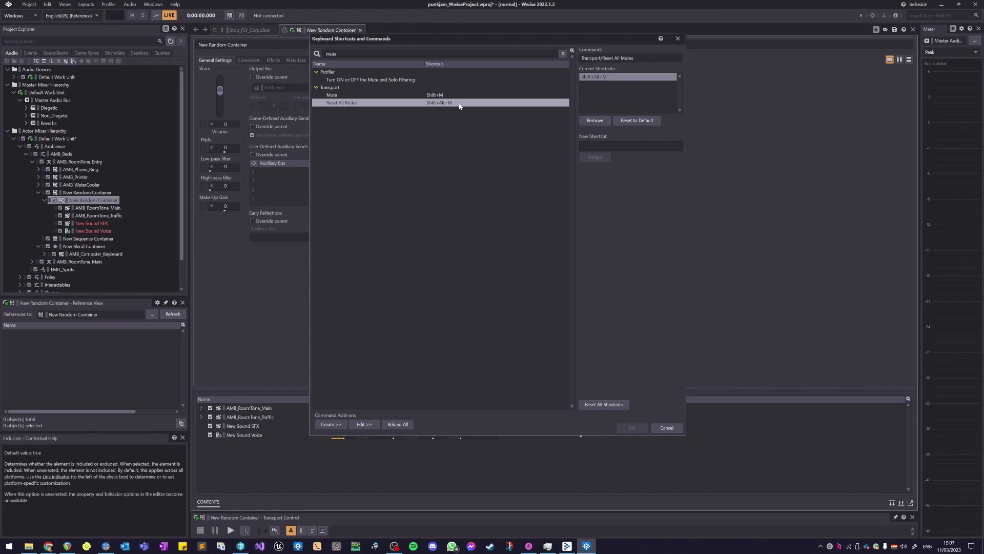
pyautogui.click(455, 96)
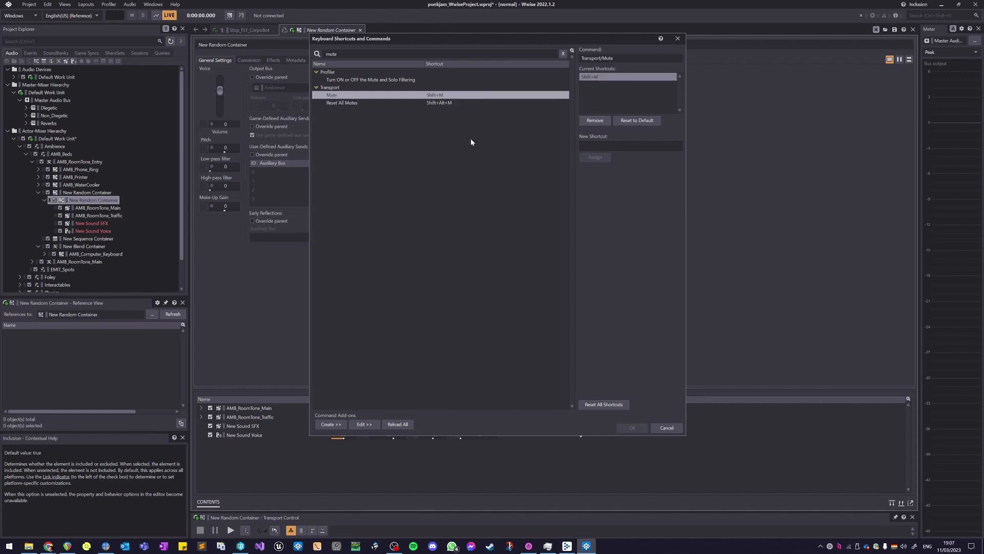
pyautogui.keyDown('shift'); pyautogui.click(470, 102); pyautogui.keyUp('shift')
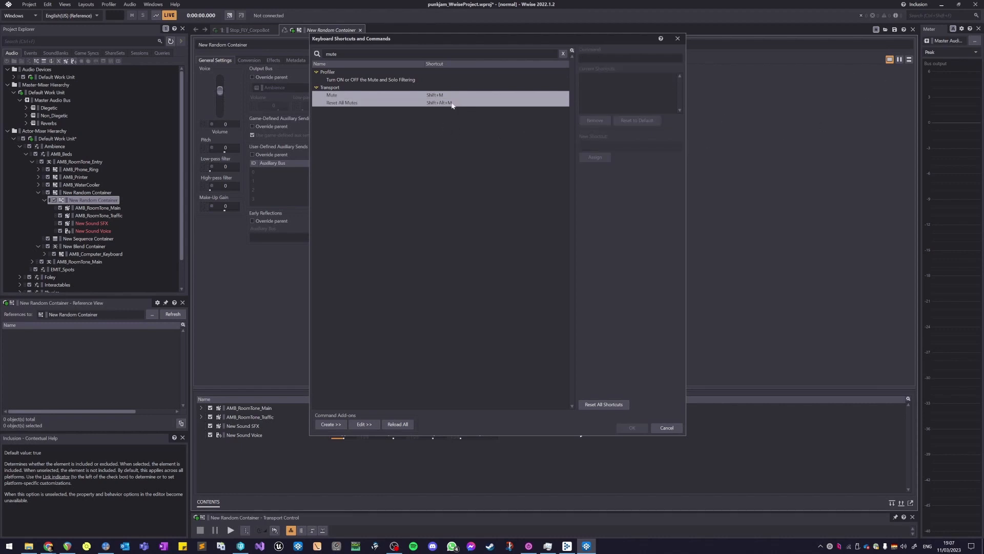
# Step: Search the commands for "captur" and "live", inspecting the shortcuts assigned to Start-Stop Capture and Toggle Show Live Data
pyautogui.doubleClick(481, 57)
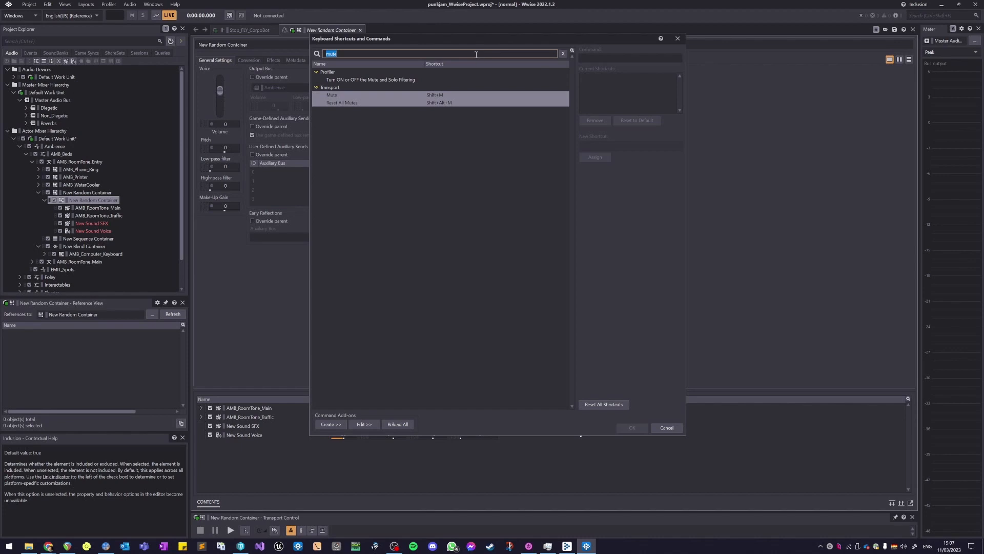
pyautogui.write('captur')
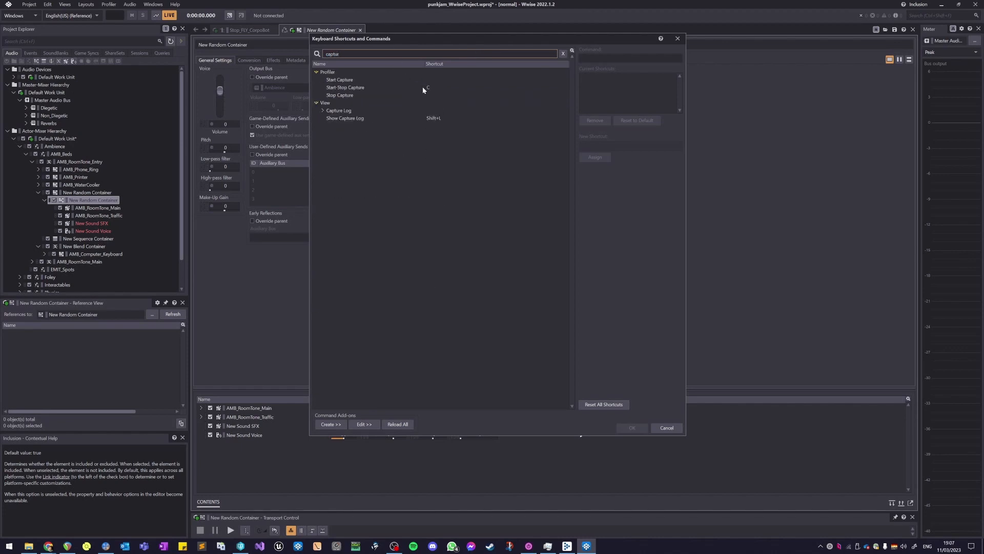
pyautogui.click(423, 88)
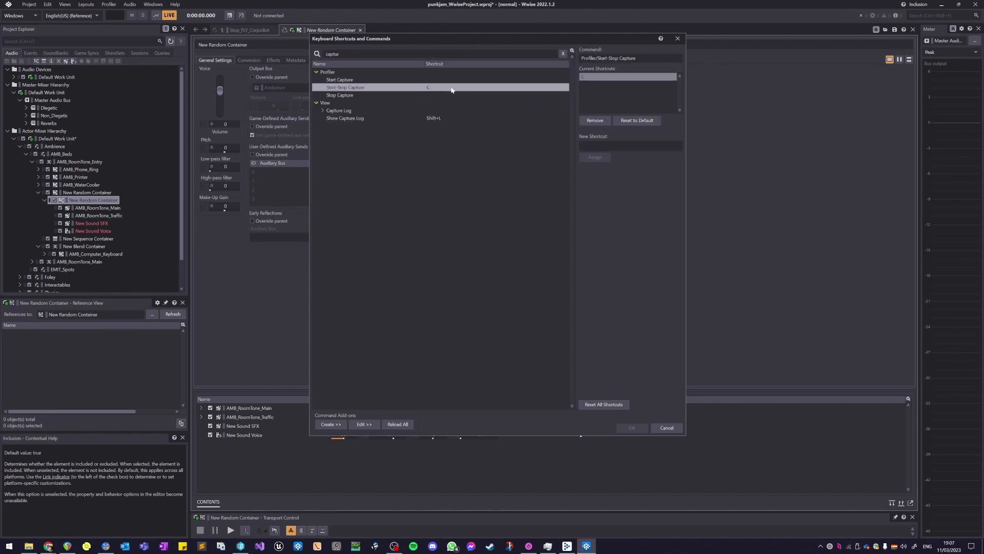
pyautogui.doubleClick(442, 53)
pyautogui.write('live')
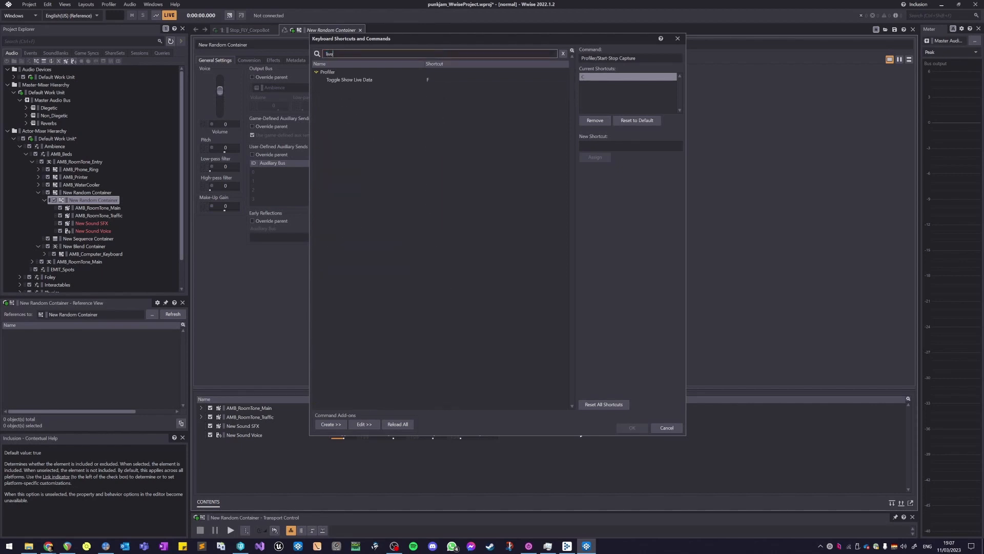
pyautogui.click(437, 79)
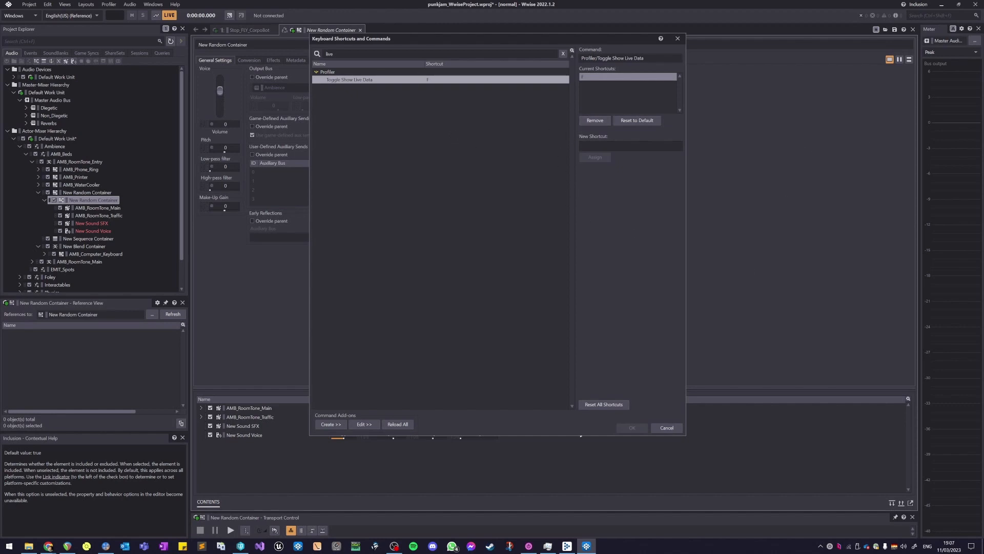
pyautogui.click(413, 51)
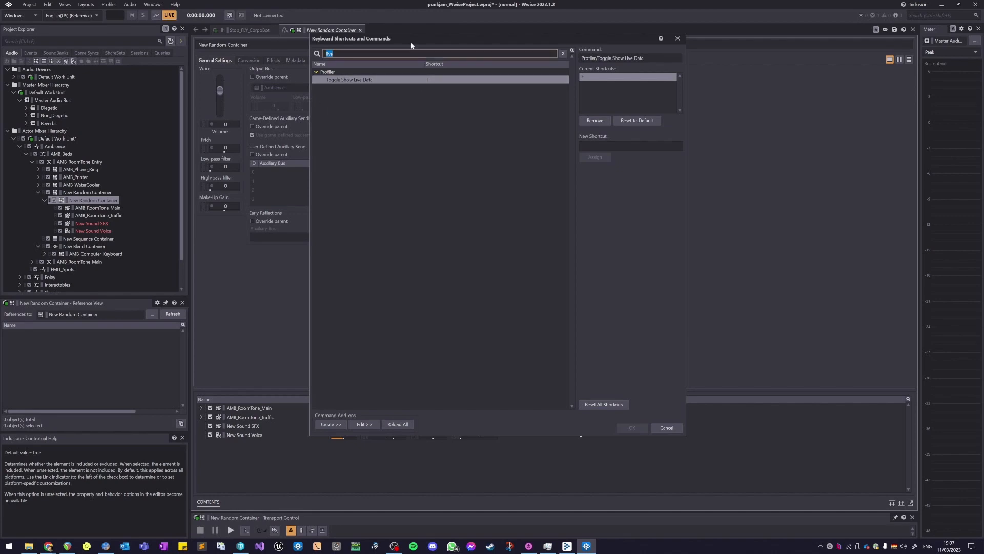
pyautogui.write('show in')
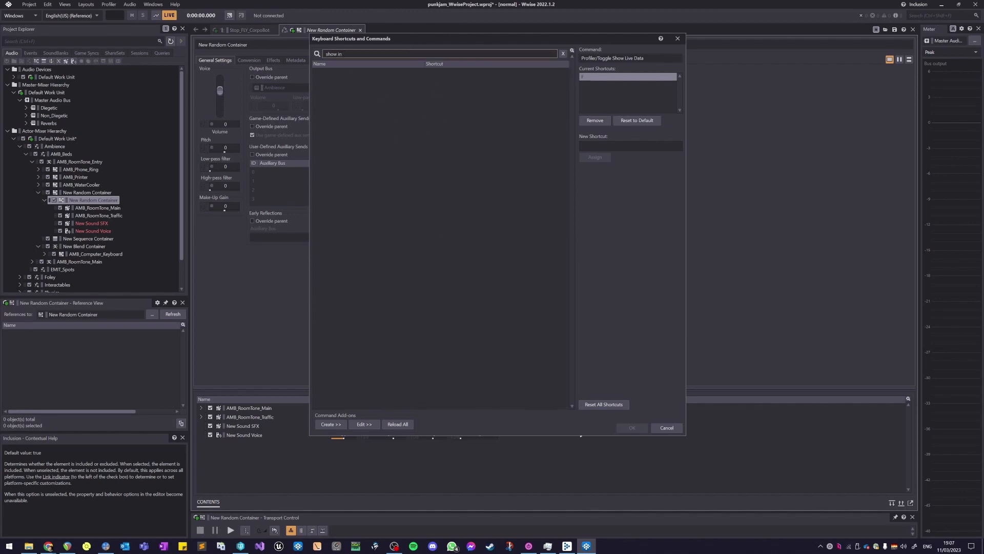
pyautogui.press('BackSpace')
pyautogui.press('BackSpace')
pyautogui.press('BackSpace')
pyautogui.press('BackSpace')
pyautogui.press('BackSpace')
pyautogui.press('BackSpace')
pyautogui.press('BackSpace')
# Step: Search the commands for "project", highlight Find in Project Explorer for Selection Channels 1 to 4, and cancel the dialog
pyautogui.write('project')
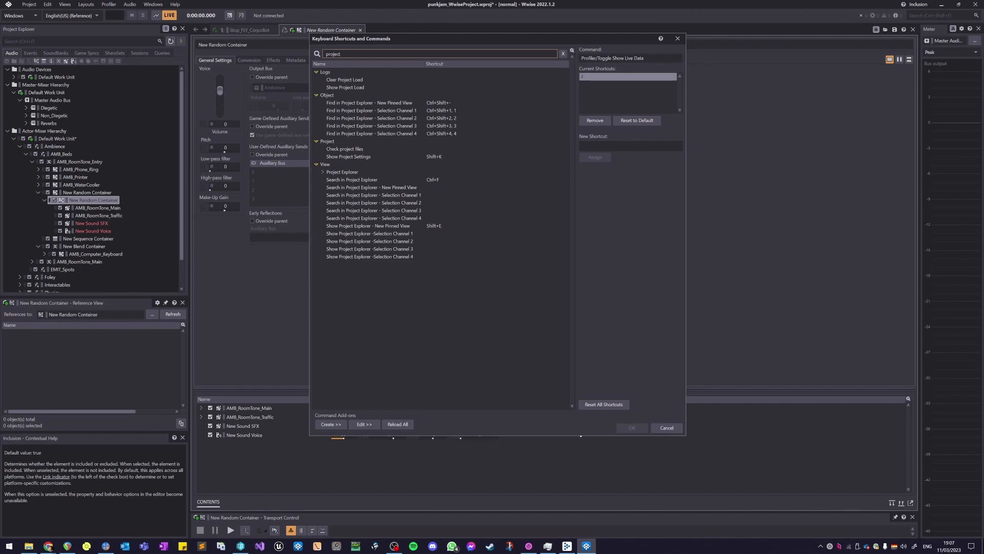
pyautogui.click(449, 110)
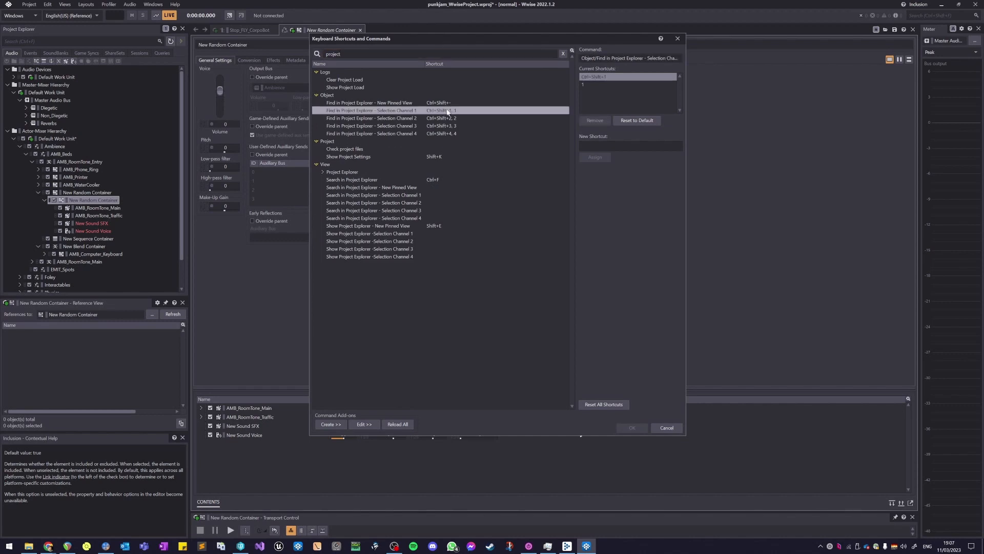
pyautogui.keyDown('shift'); pyautogui.click(441, 134); pyautogui.keyUp('shift')
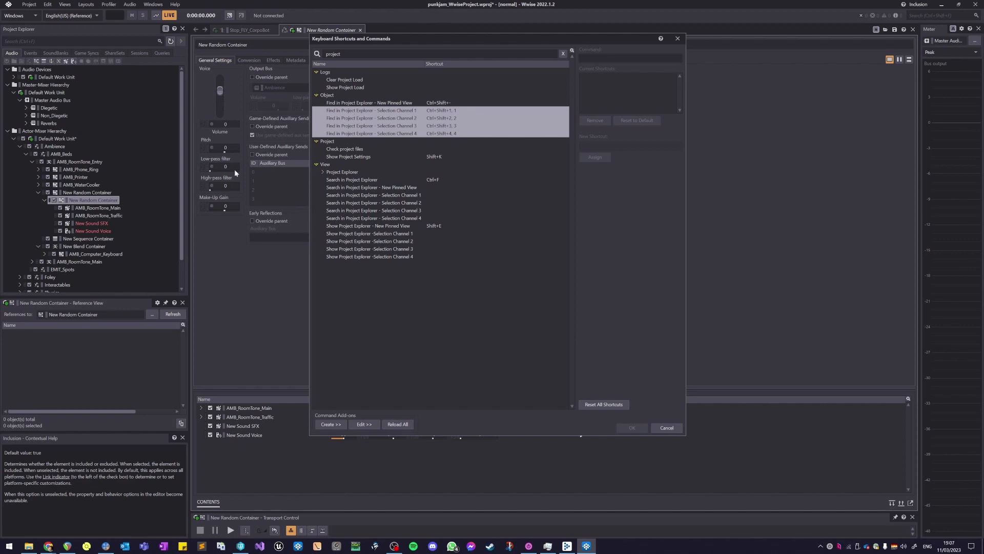
pyautogui.click(665, 428)
# Step: Open the Play_AMB_RoomTone_Entry event from the references listed for the AMB_RoomTone_Entry container
pyautogui.click(78, 161)
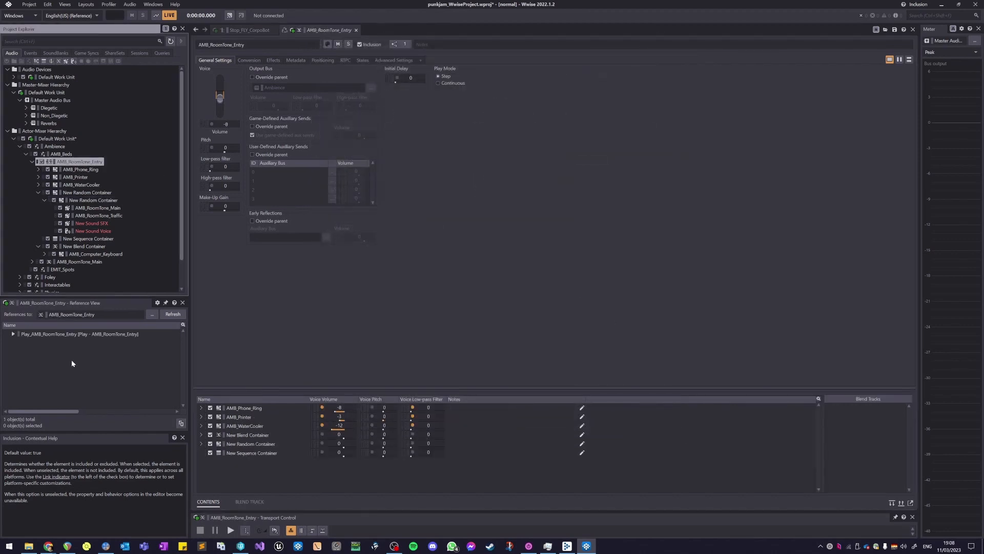
pyautogui.doubleClick(49, 335)
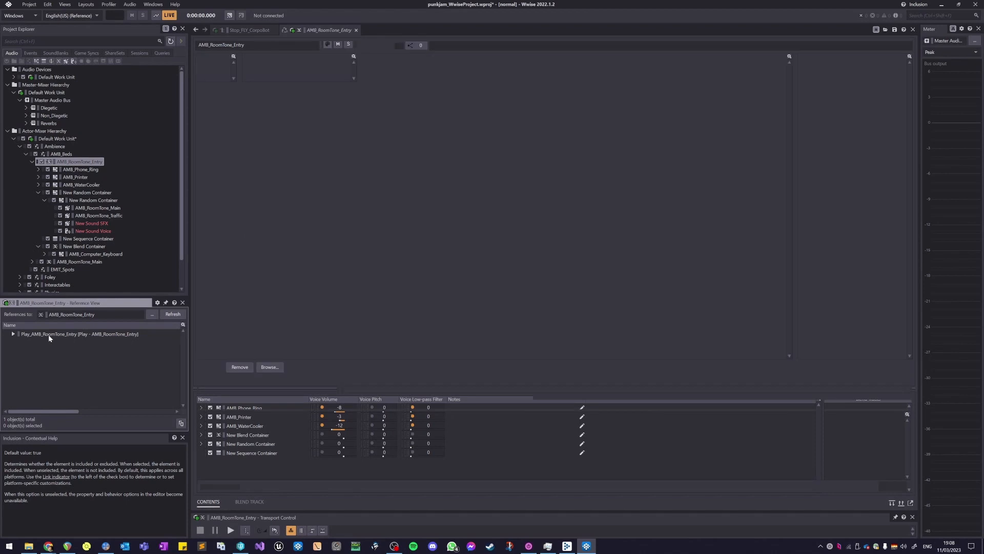
pyautogui.click(84, 162)
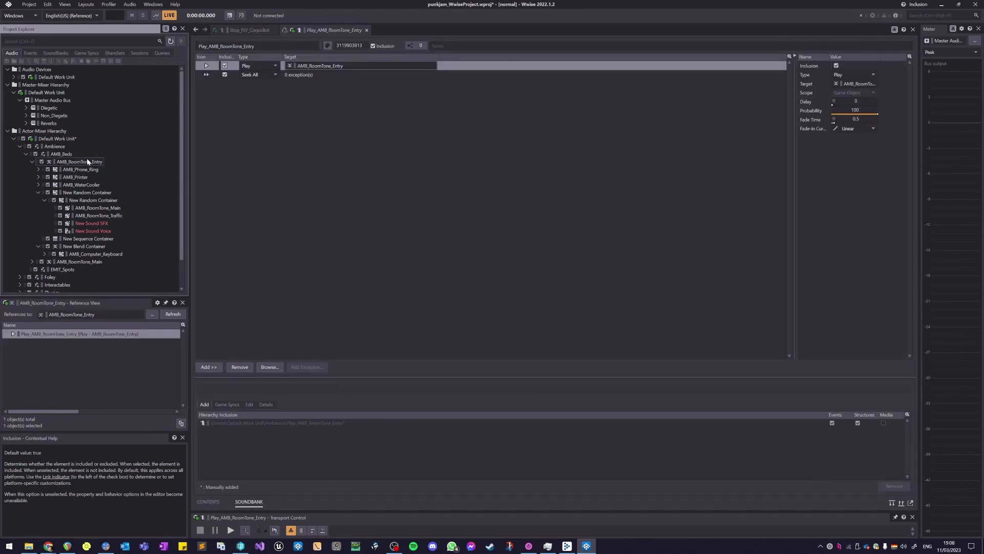
pyautogui.doubleClick(49, 335)
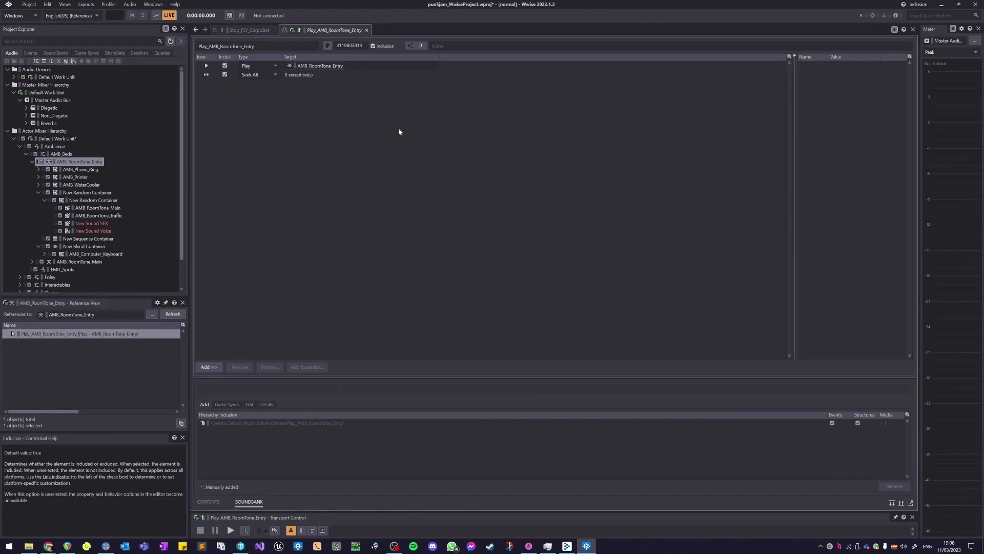
# Step: Find the Play_AMB_RoomTone_Entry event in the Project Explorer on Selection Channel 1 and in a second explorer on Selection Channel 2
pyautogui.hotkey('ctrl', '1')
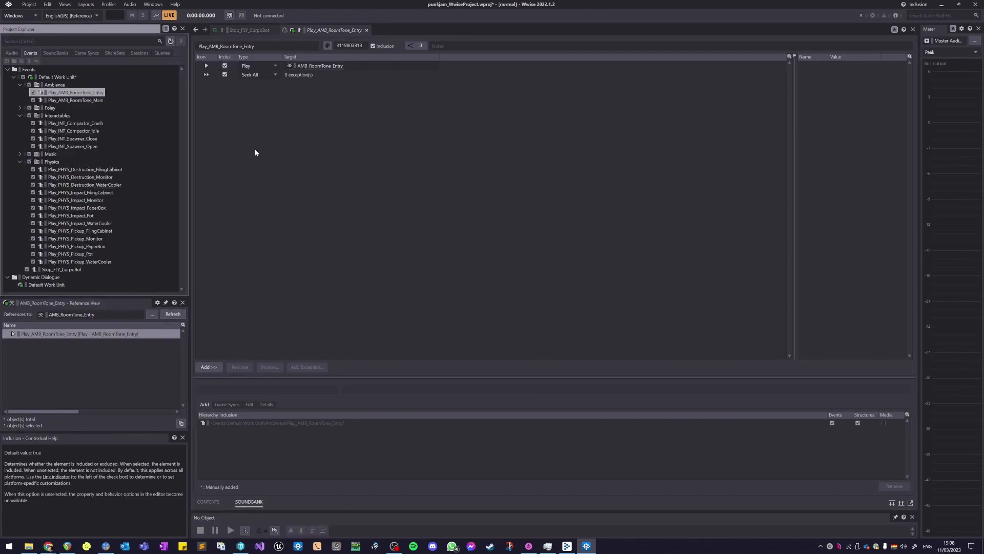
pyautogui.click(281, 190)
pyautogui.hotkey('ctrl', '2')
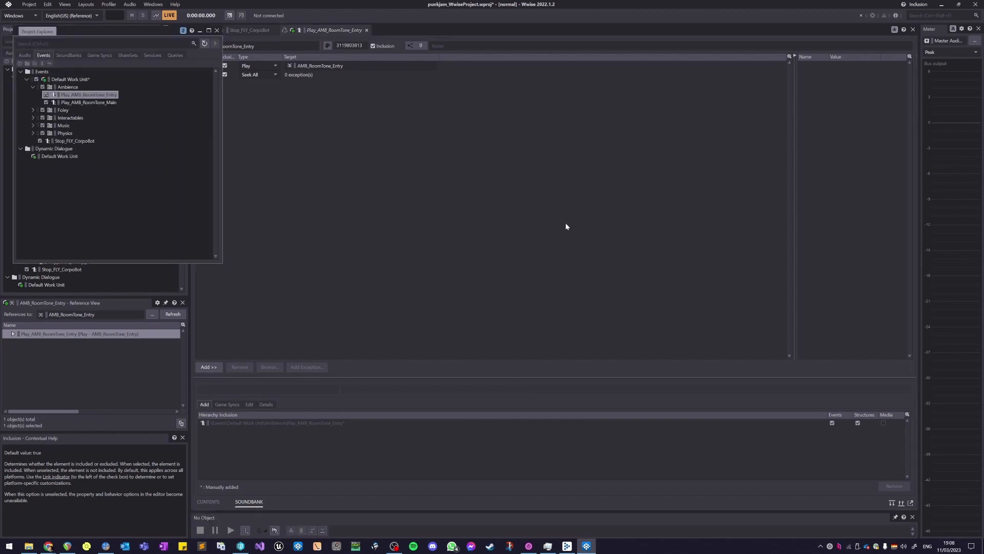
# Step: Dock the second Project Explorer between the event editor and the Meter, narrow it, and show the audio hierarchy in the first explorer
pyautogui.moveTo(52, 35); pyautogui.dragTo(824, 182)
pyautogui.moveTo(558, 172); pyautogui.dragTo(733, 172)
pyautogui.click(12, 53)
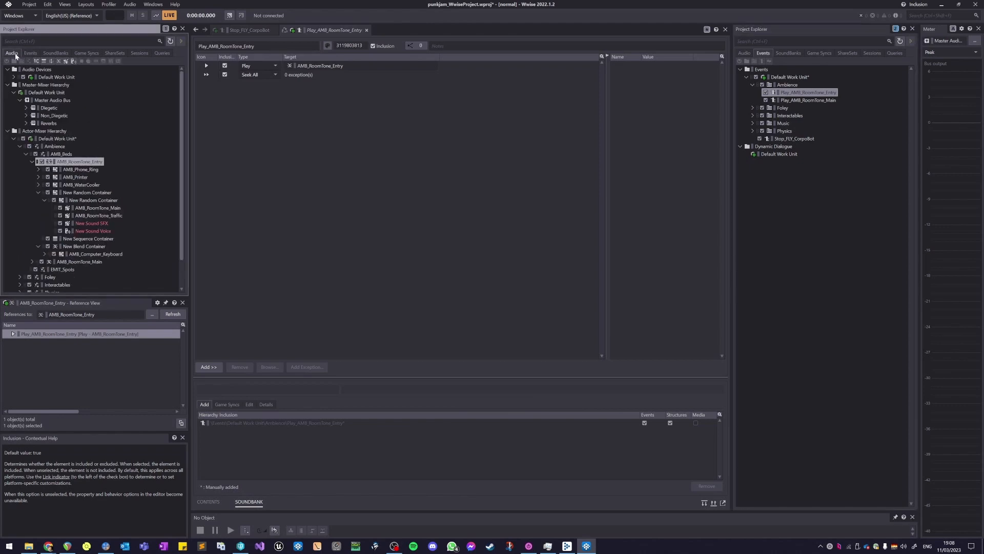
# Step: Highlight the audio objects in the first Project Explorer and the events in the second to compare the two hierarchies
pyautogui.click(507, 204)
pyautogui.moveTo(132, 80); pyautogui.dragTo(10, 274)
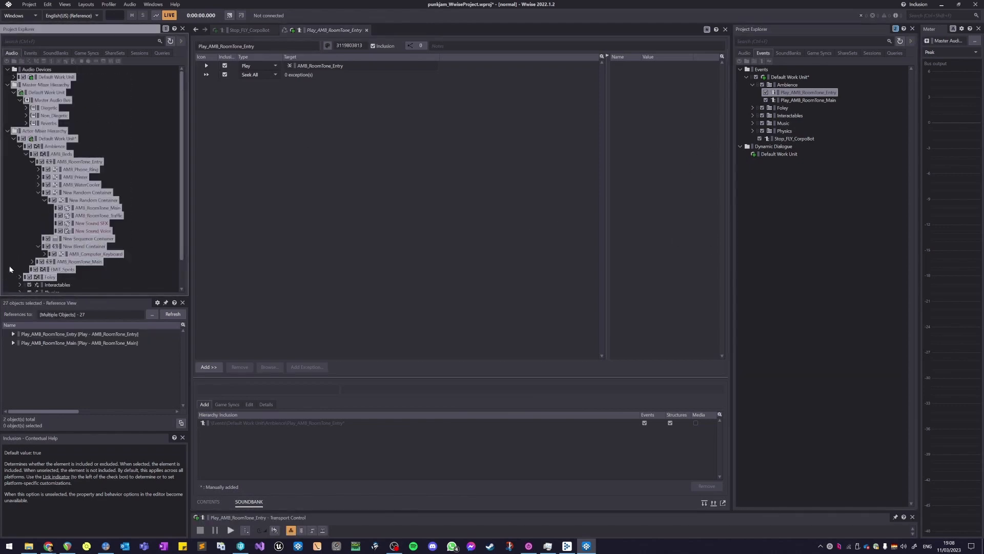
pyautogui.click(145, 128)
pyautogui.moveTo(892, 220); pyautogui.dragTo(741, 71)
pyautogui.click(829, 190)
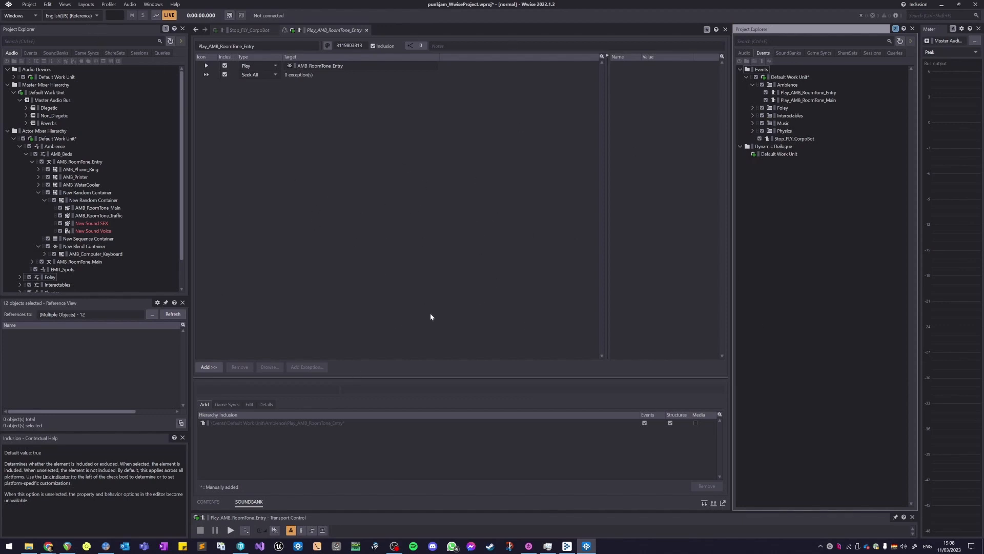
pyautogui.click(440, 266)
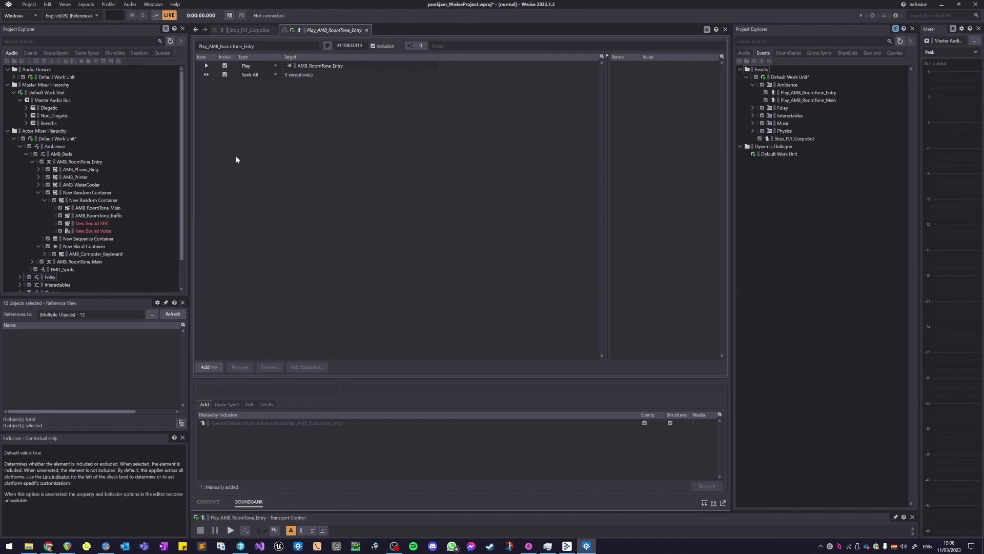
# Step: Reopen the keyboard shortcut list, examine the Find in Project Explorer shortcuts for Selection Channels 1 to 4, and close it
pyautogui.click(29, 4)
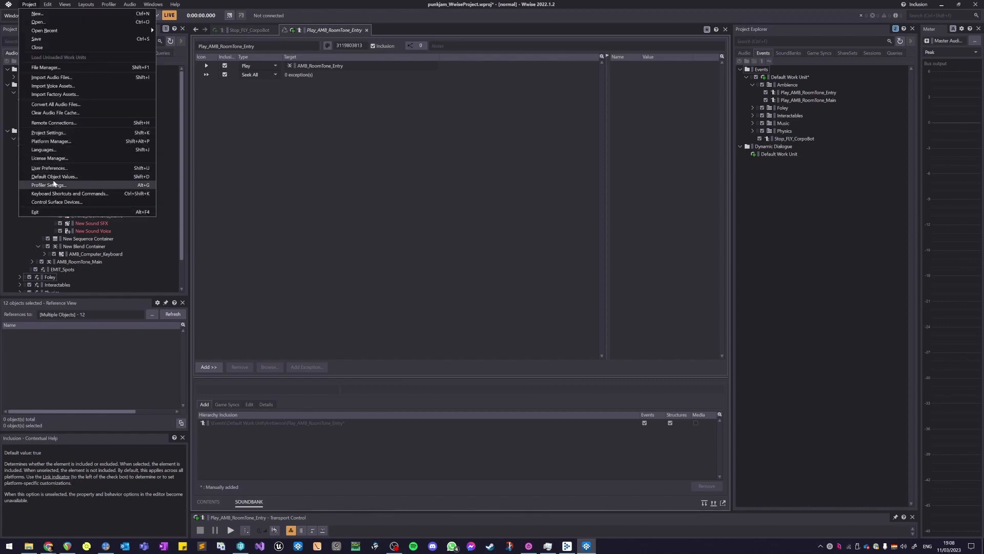
pyautogui.click(67, 195)
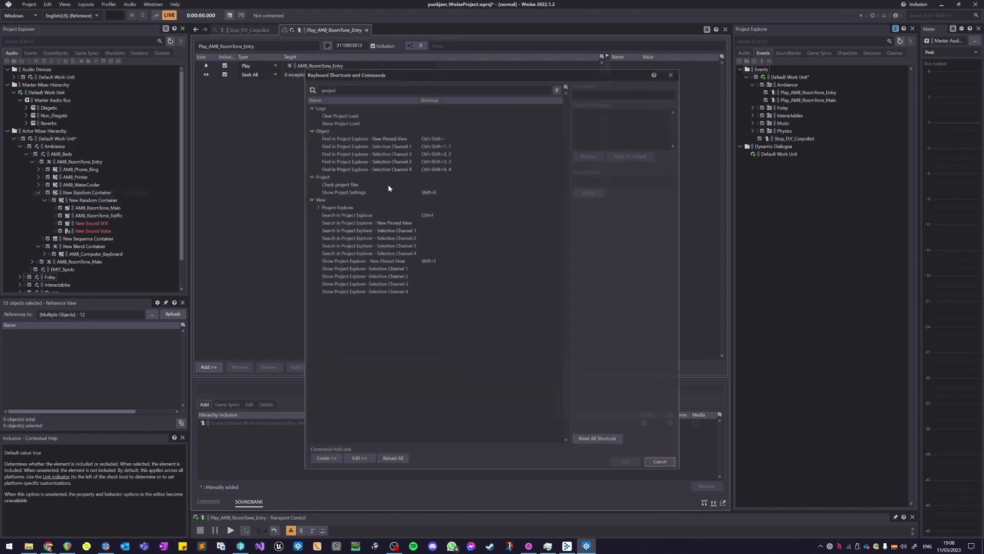
pyautogui.click(459, 147)
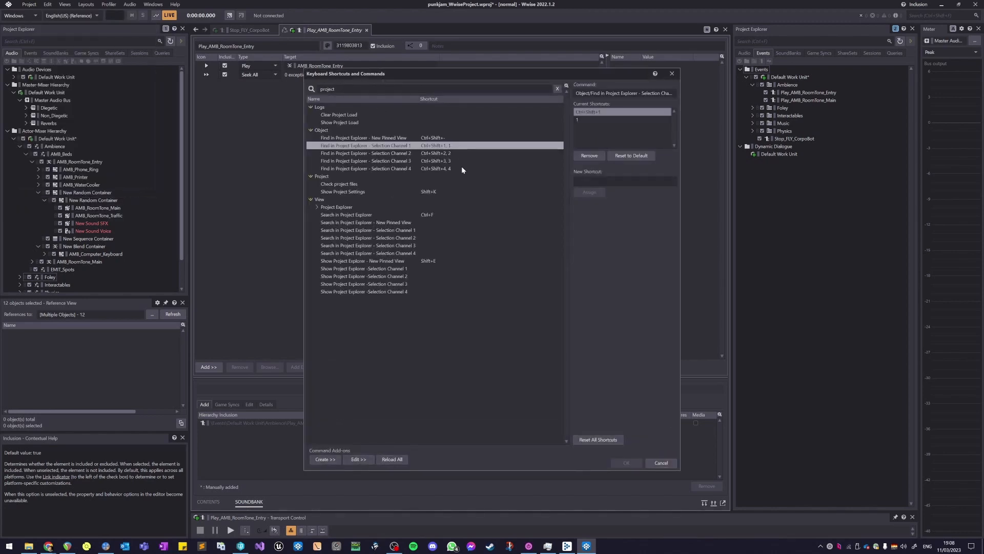
pyautogui.click(452, 168)
pyautogui.click(421, 147)
pyautogui.click(463, 168)
pyautogui.click(460, 146)
pyautogui.click(460, 153)
pyautogui.click(465, 161)
pyautogui.click(473, 169)
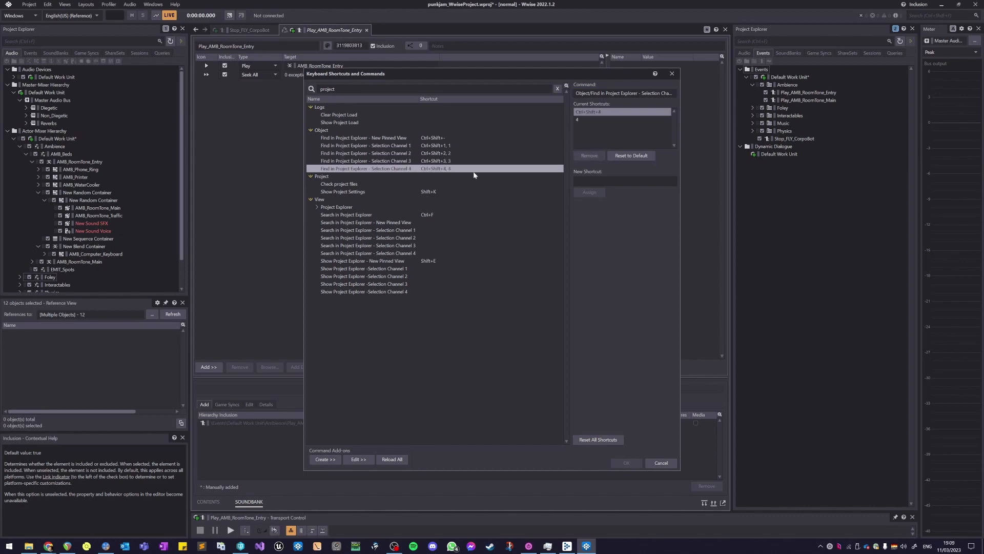
pyautogui.click(673, 75)
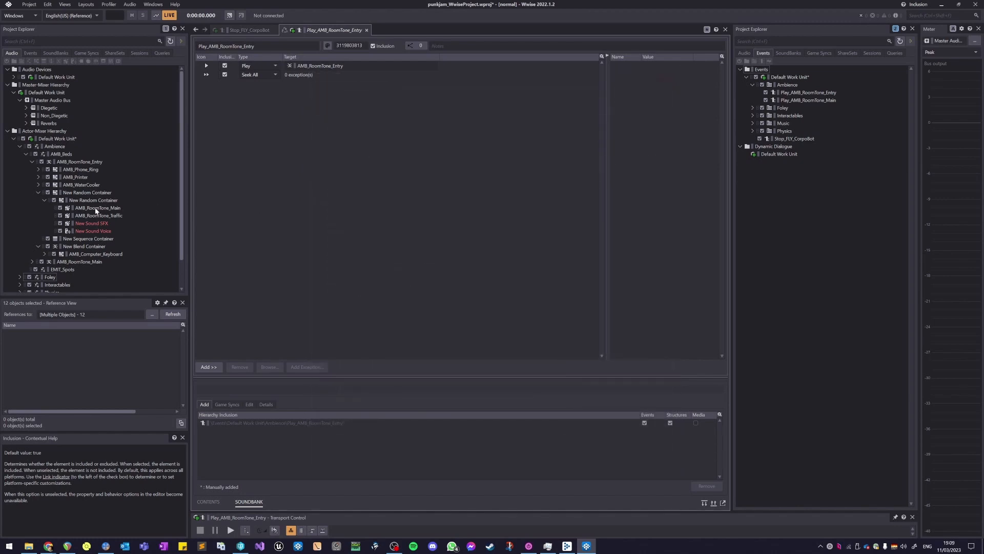
# Step: Select AMB_WaterCooler under AMB_RoomTone_Entry, and search the project for "cooler" to locate the AMB_WaterCooler container under AMB_RoomTone_Main
pyautogui.click(85, 186)
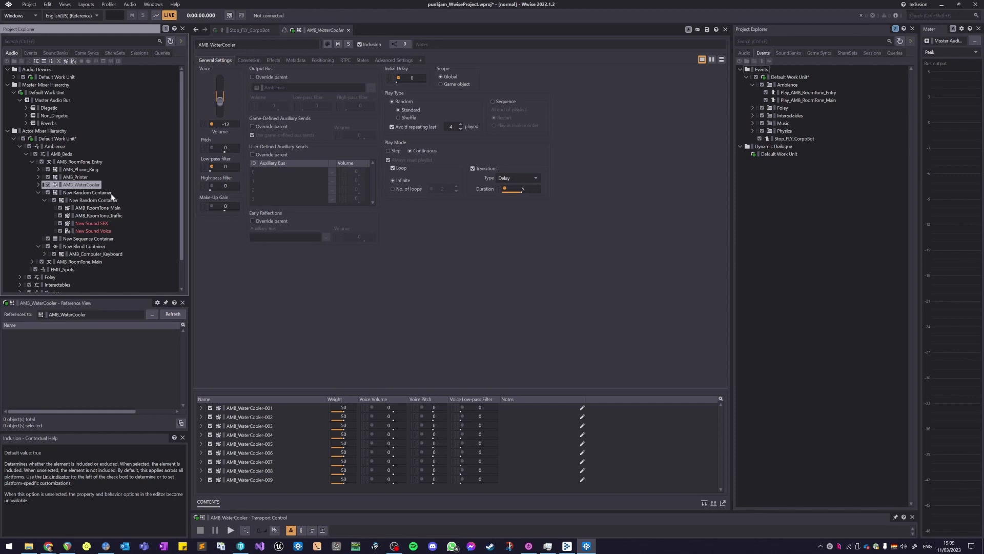
pyautogui.click(392, 308)
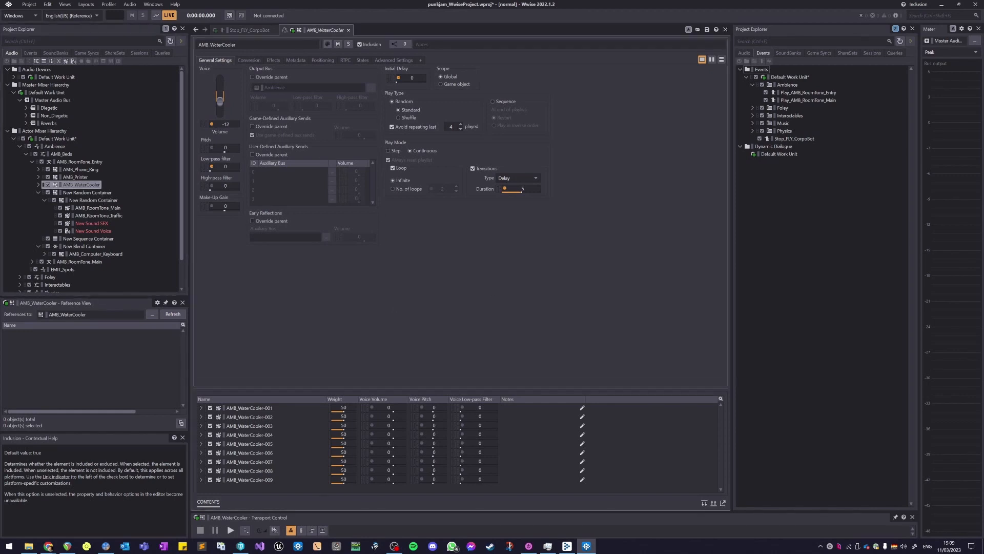
pyautogui.click(937, 16)
pyautogui.write('coo')
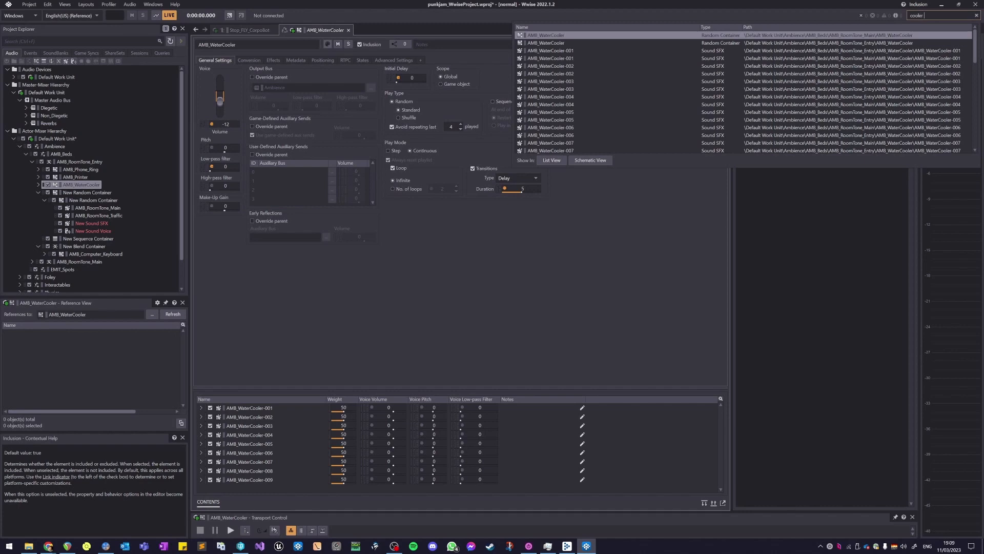
pyautogui.write('ler')
pyautogui.press('Return')
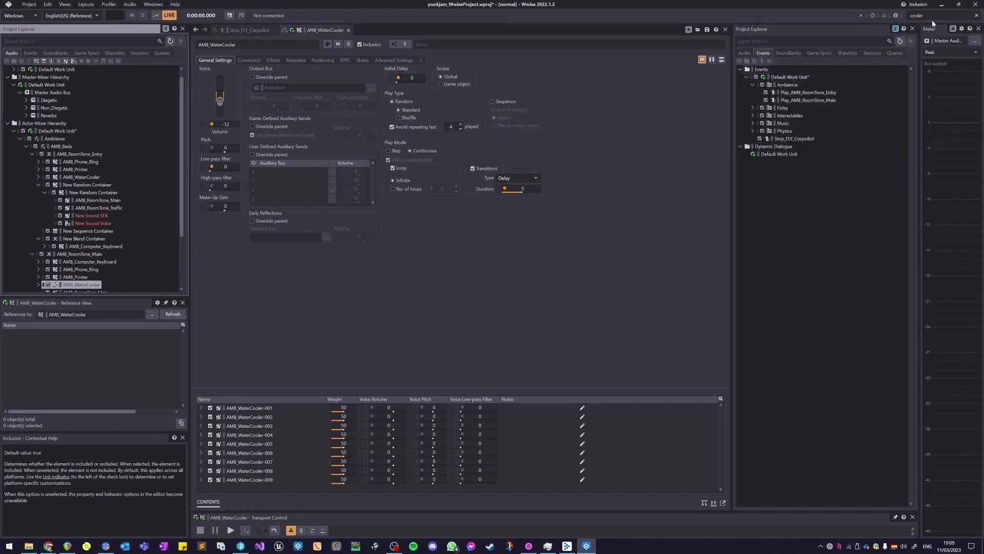
# Step: Repeat the project search for "cooler", extend it to "cooler 123456789", and clear the search
pyautogui.click(934, 16)
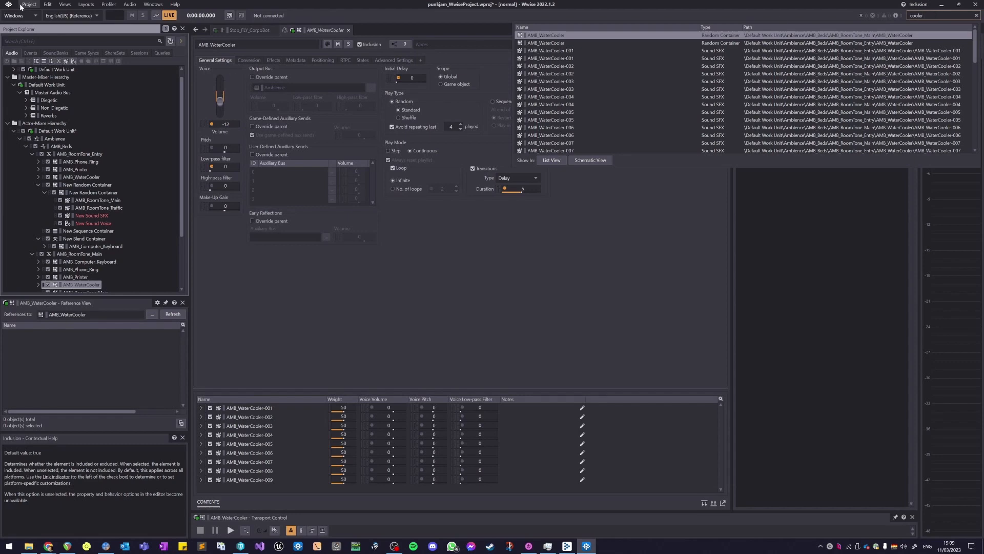
pyautogui.click(591, 95)
pyautogui.click(942, 16)
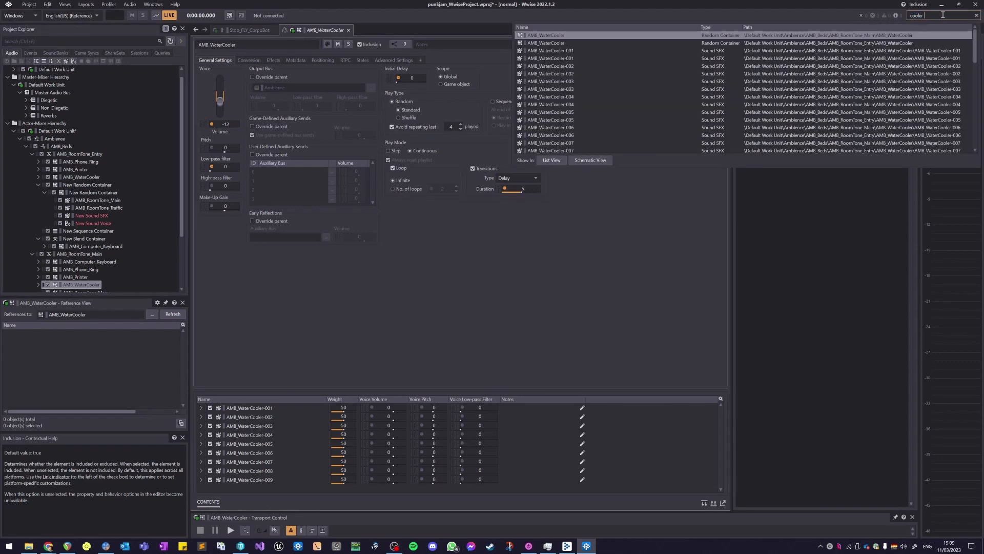
pyautogui.write('123456789')
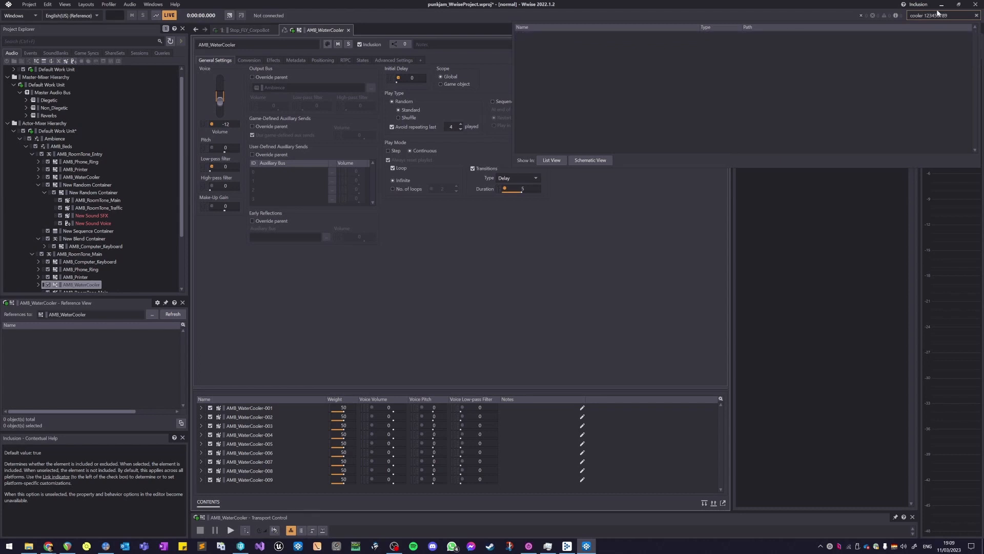
pyautogui.hotkey('ctrl', 'a')
pyautogui.press('BackSpace')
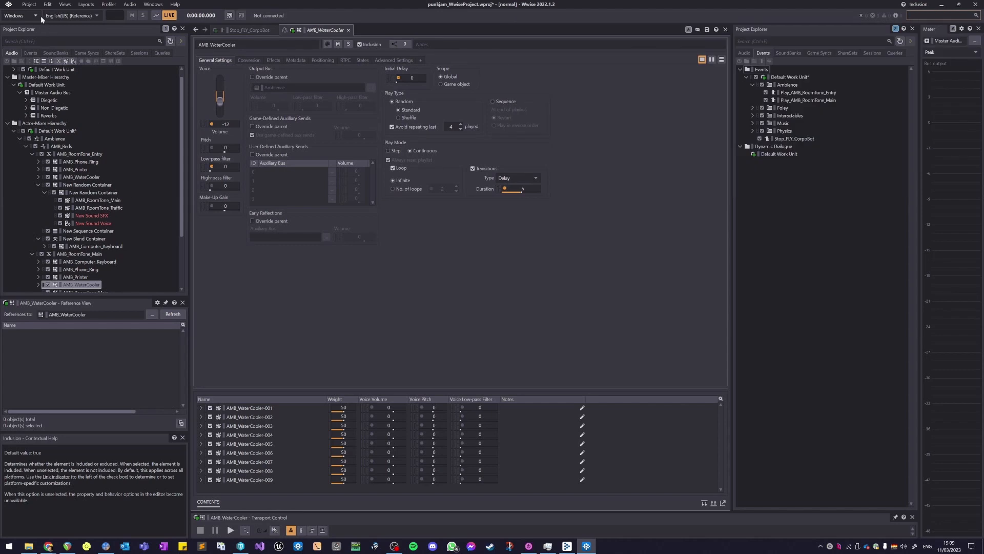
# Step: Open the keyboard shortcut list, filter it for "pin" and "toggle pin", examine the Toggle Pin command's shortcut, and close the list
pyautogui.click(30, 4)
pyautogui.click(100, 193)
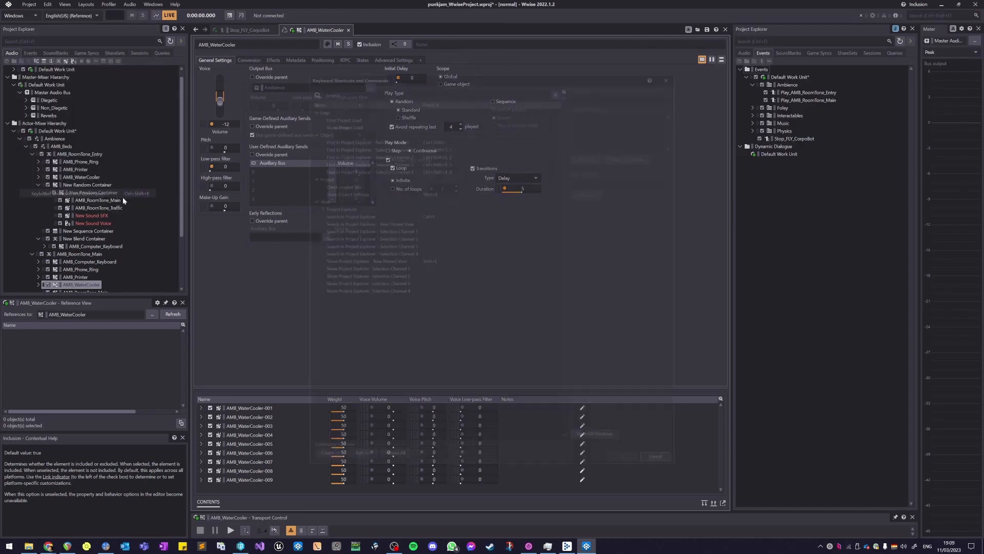
pyautogui.doubleClick(436, 89)
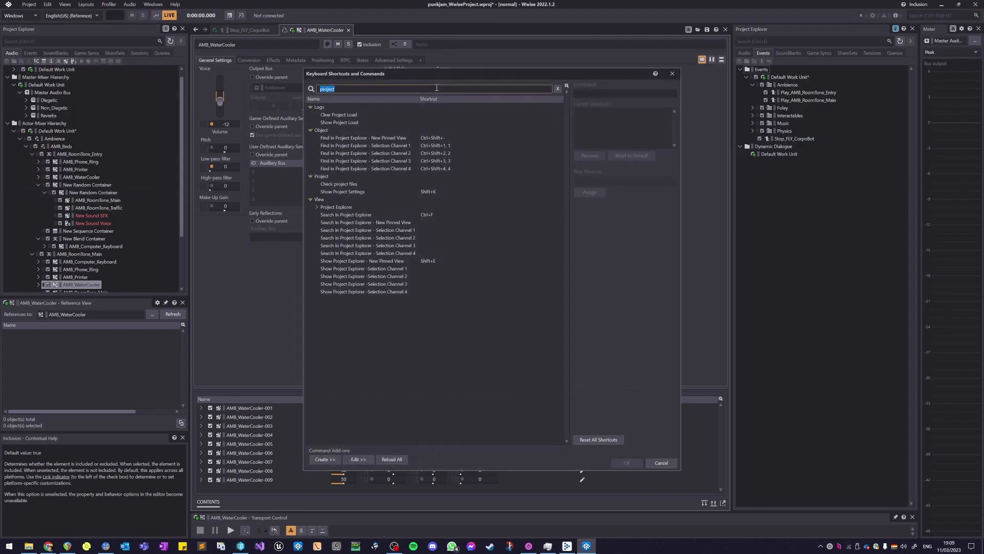
pyautogui.write('pin')
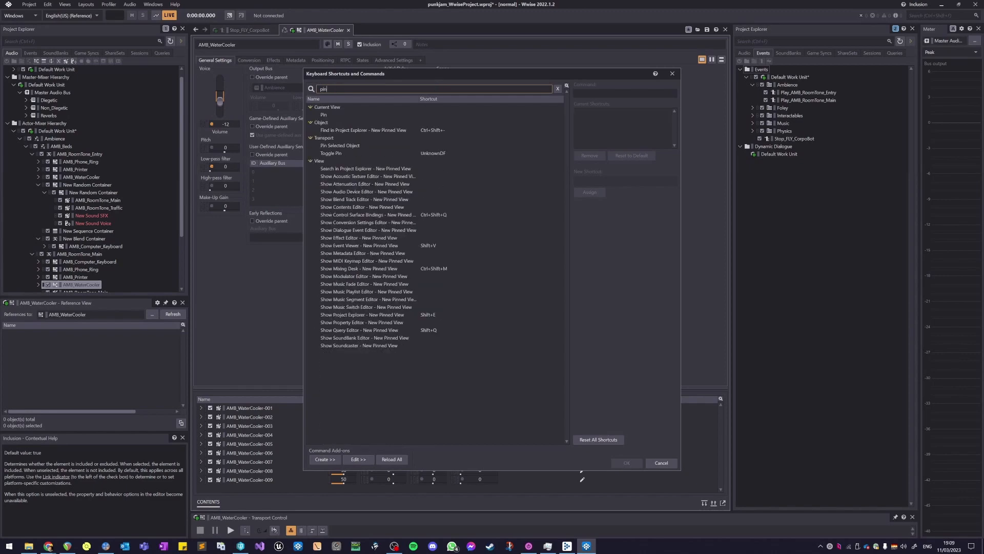
pyautogui.click(436, 154)
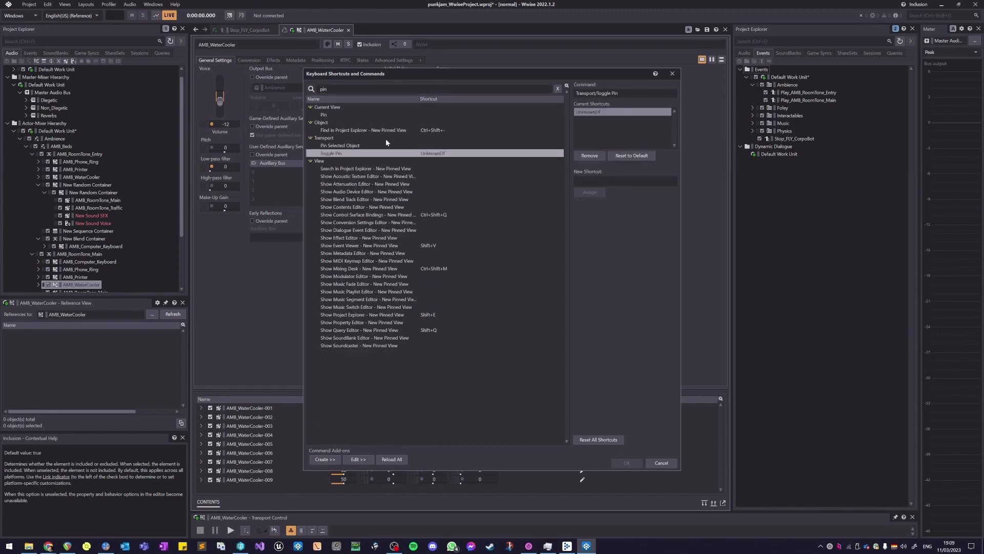
pyautogui.doubleClick(378, 90)
pyautogui.press('BackSpace')
pyautogui.write('toggle')
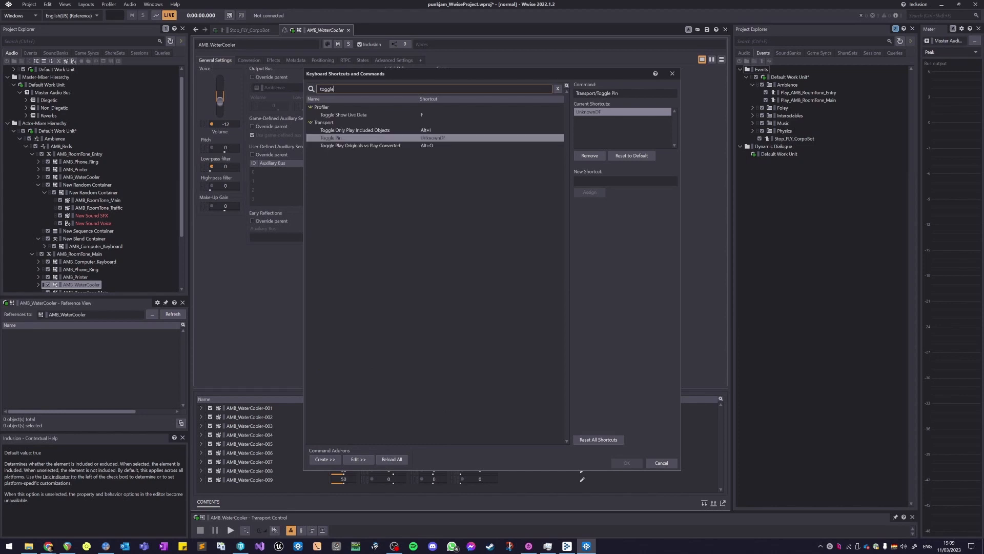
pyautogui.write(' pin')
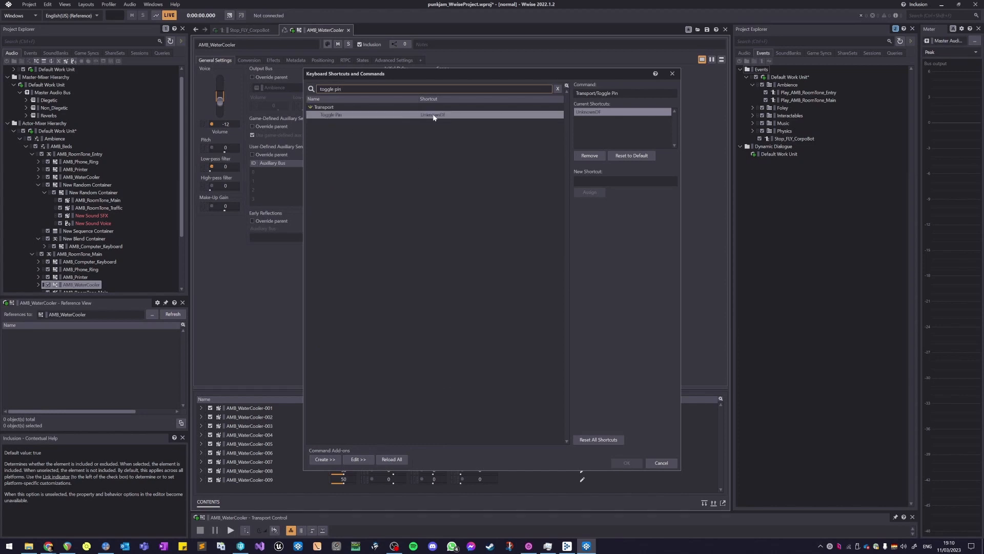
pyautogui.click(434, 115)
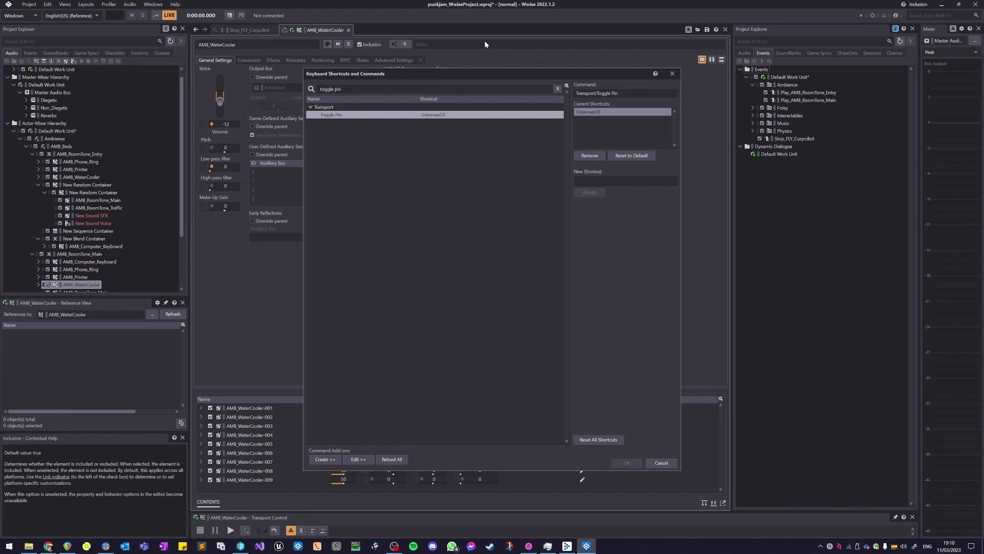
pyautogui.click(672, 74)
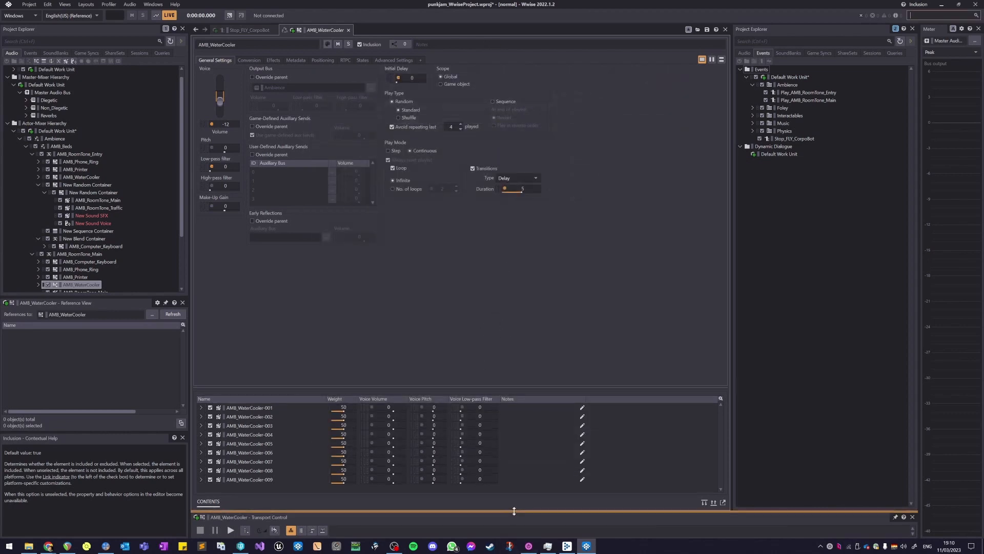
# Step: Increase the height of the Transport Control, and try its pin toggle on and off
pyautogui.moveTo(343, 511); pyautogui.dragTo(344, 423)
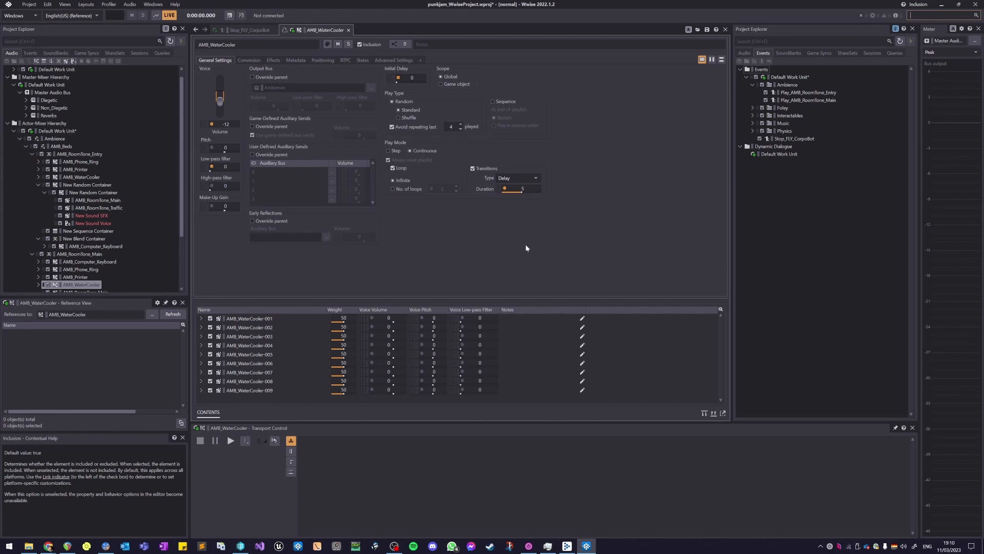
pyautogui.write('`')
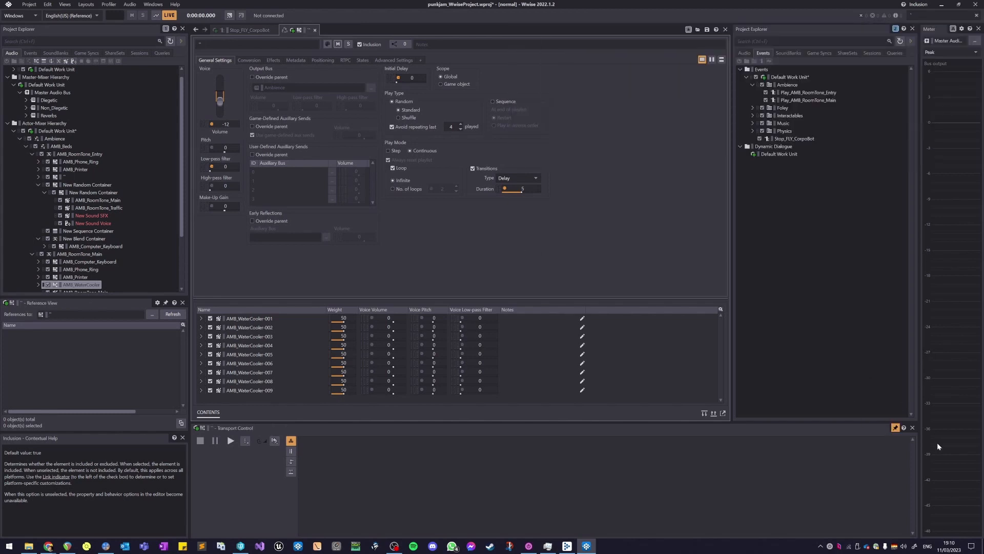
pyautogui.click(896, 428)
pyautogui.click(977, 15)
# Step: Expand Interactables and the Foley branch of the Actor-Mixer Hierarchy down to FLY_CorpoBot
pyautogui.click(134, 250)
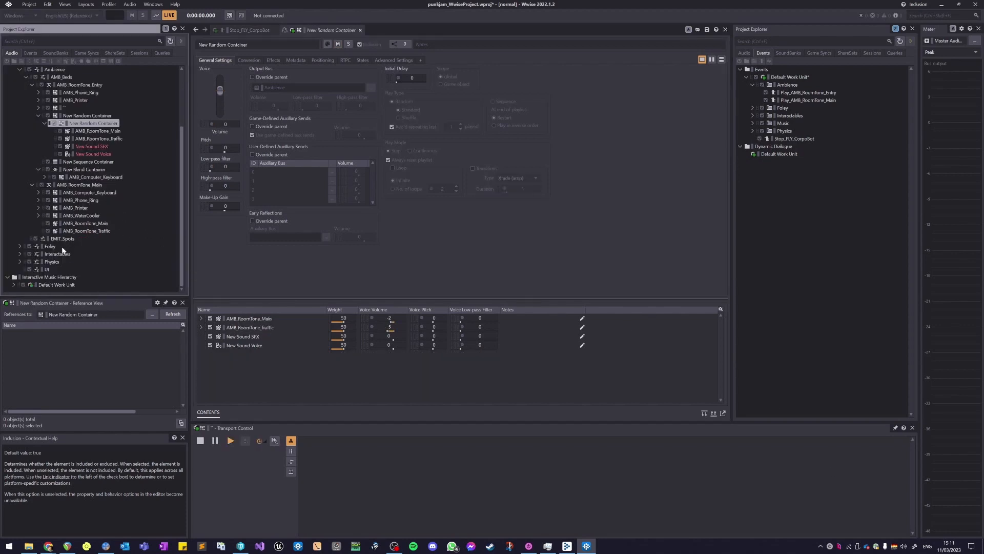
pyautogui.doubleClick(57, 255)
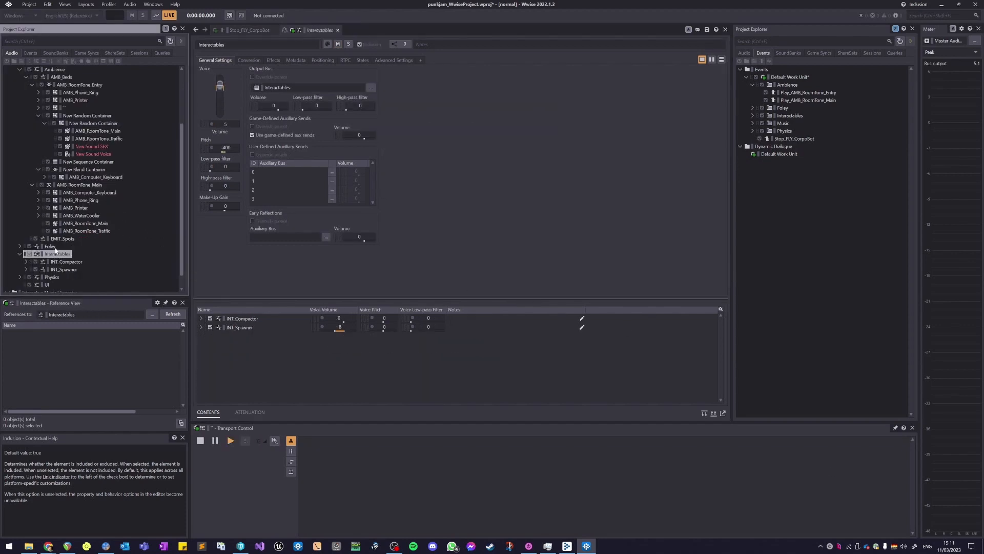
pyautogui.doubleClick(52, 248)
pyautogui.press('Right')
pyautogui.press('Right')
pyautogui.press('Right')
pyautogui.press('Right')
pyautogui.scroll(-3, 102, 205)
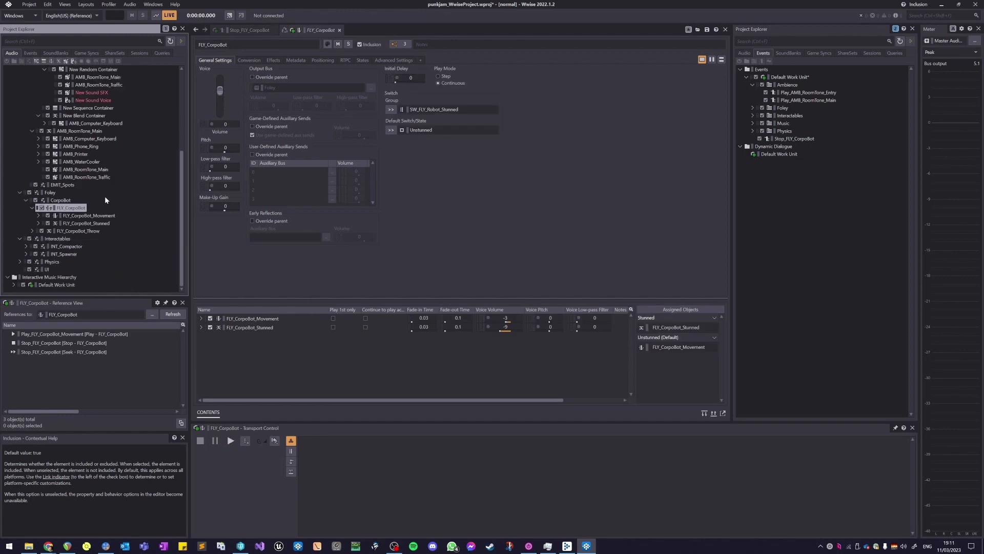
# Step: Select FLY_CorpoBot_Movement, pin it in the Transport Control, and play it
pyautogui.click(101, 215)
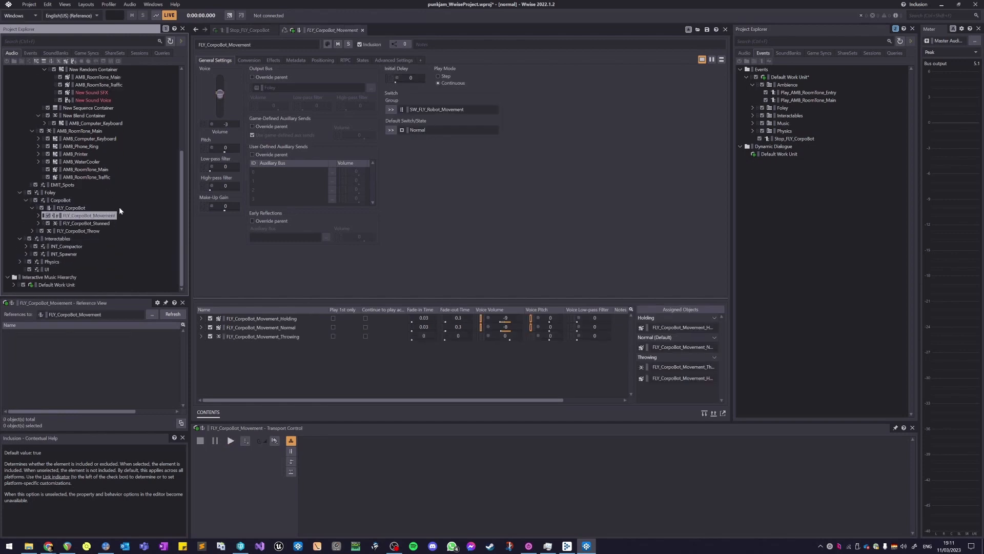
pyautogui.press('p')
pyautogui.press('space')
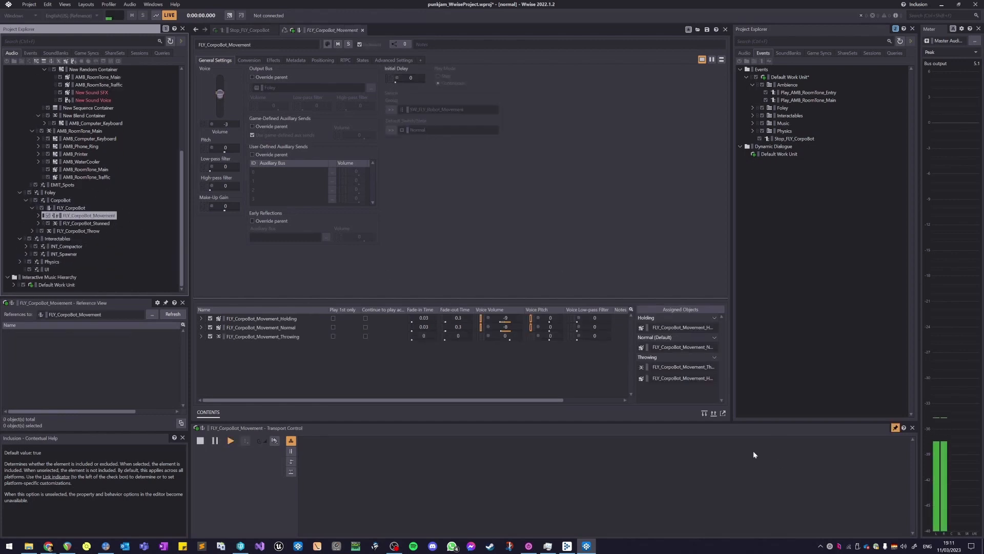
# Step: Browse the children of FLY_CorpoBot_Movement during pinned playback, then unpin the Transport Control and select FLY_CorpoBot_Movement_Throwing
pyautogui.press('Right')
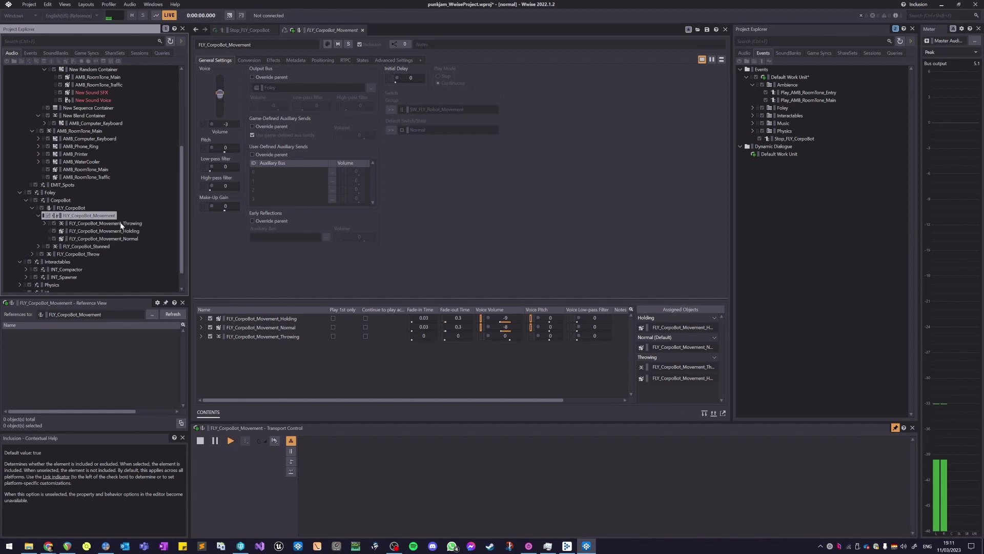
pyautogui.press('Down')
pyautogui.press('Right')
pyautogui.press('Down')
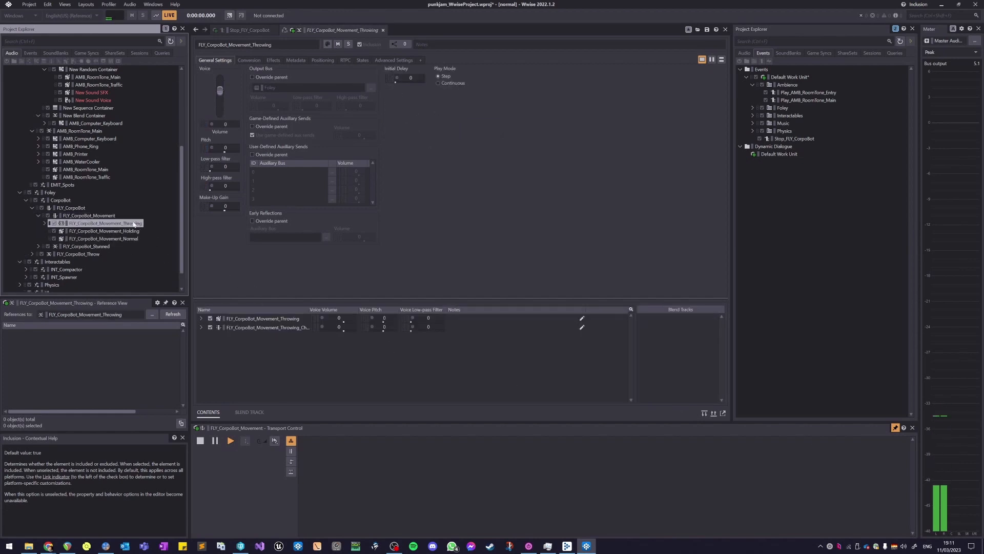
pyautogui.press('Left')
pyautogui.press('Left')
pyautogui.press('Left')
pyautogui.press('Left')
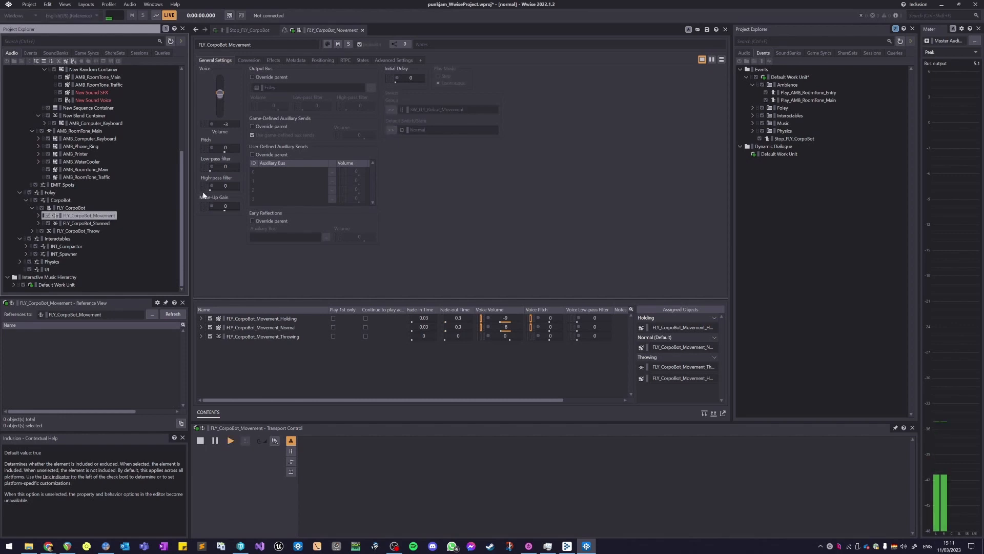
pyautogui.press('Right')
pyautogui.press('Right')
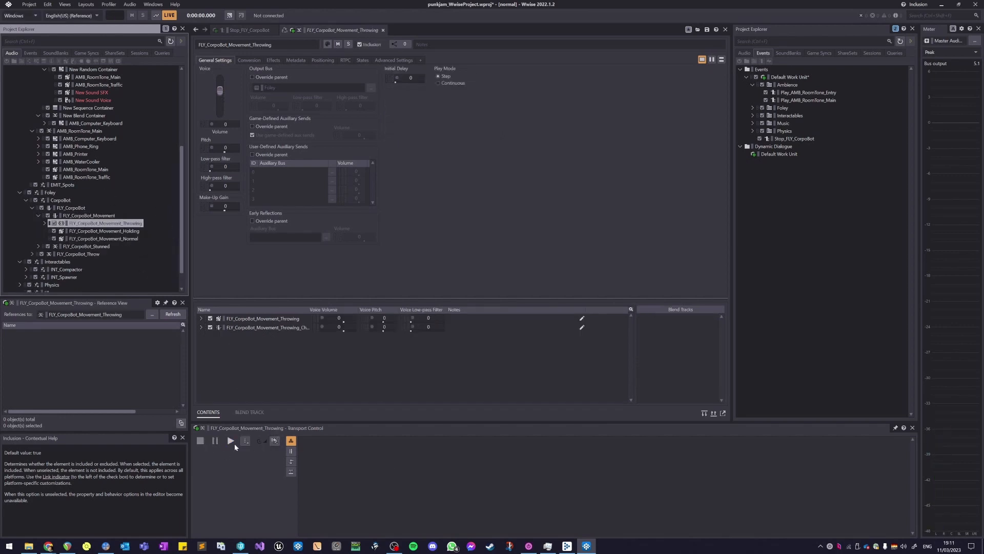
# Step: Pin and play FLY_CorpoBot_Movement in the Transport Control, select FLY_CorpoBot_Movement_Normal meanwhile, and stop and unpin the playback
pyautogui.click(98, 215)
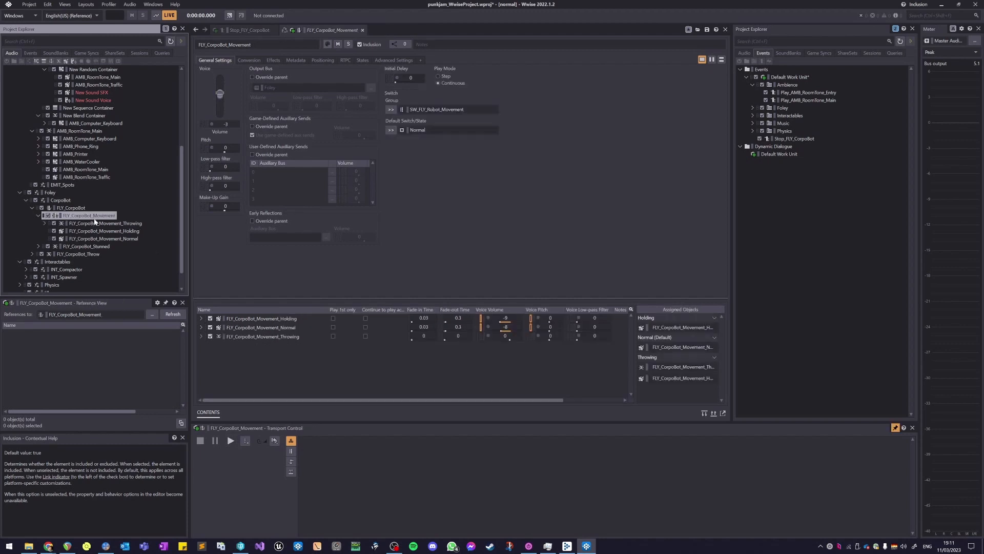
pyautogui.click(131, 239)
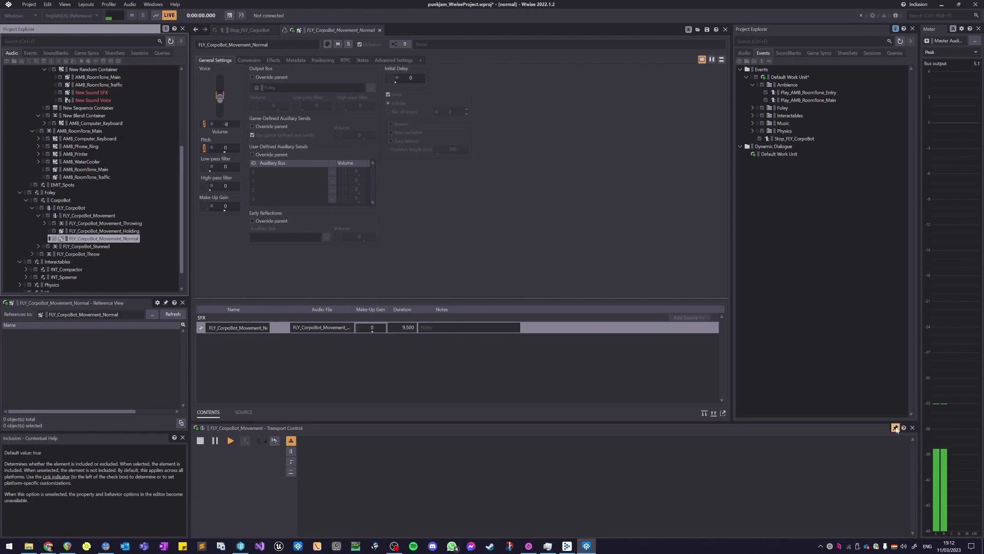
pyautogui.click(151, 199)
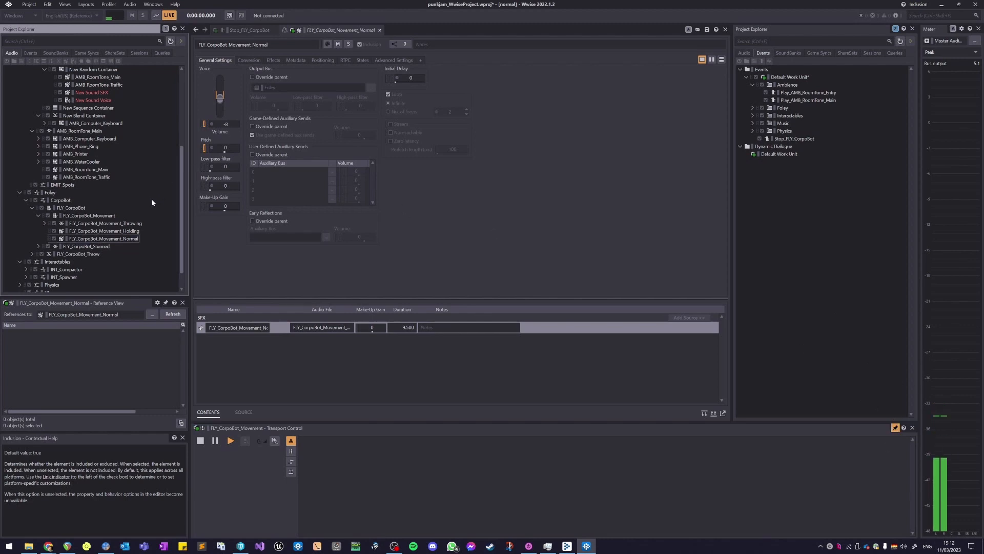
pyautogui.press('space')
pyautogui.click(530, 150)
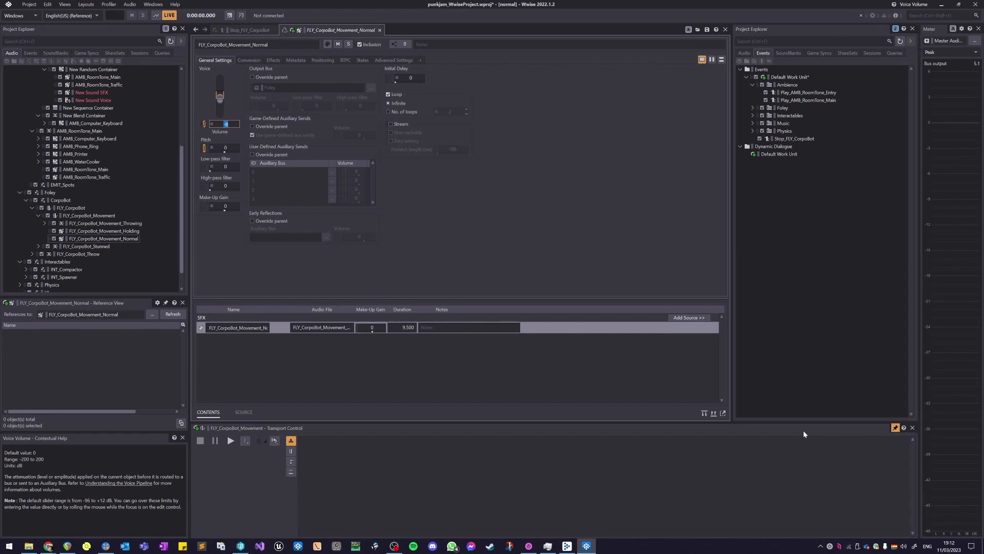
pyautogui.click(895, 428)
# Step: Collapse the Ambience, Foley and Interactables branches of the Actor-Mixer Hierarchy
pyautogui.scroll(6, 113, 215)
pyautogui.click(103, 124)
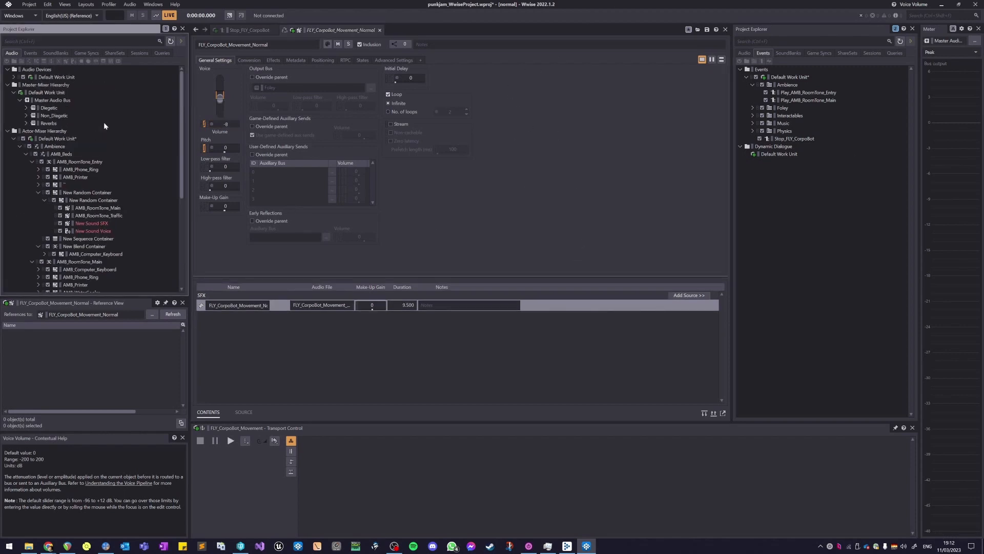
pyautogui.doubleClick(55, 147)
pyautogui.doubleClick(49, 155)
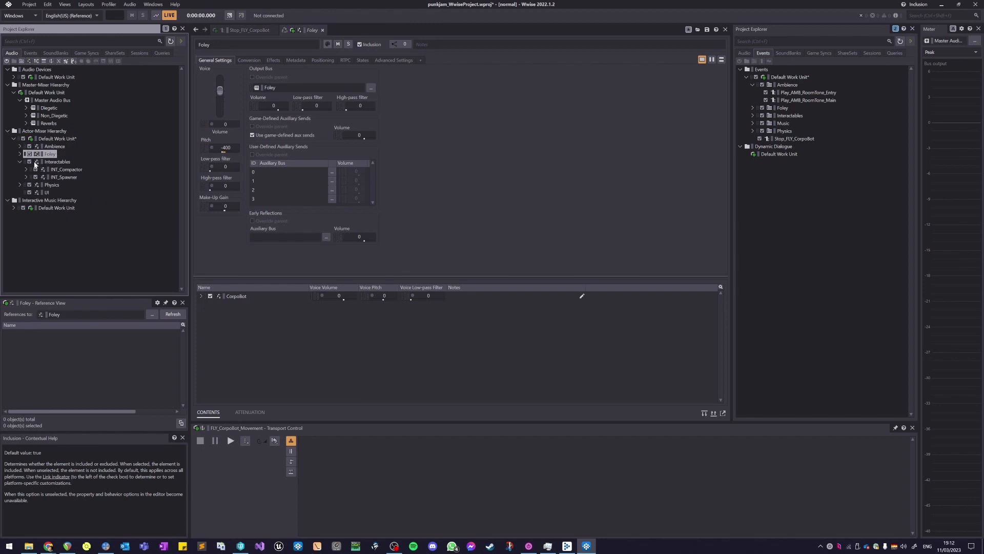
pyautogui.doubleClick(52, 163)
# Step: Expand Foley and CorpoBot level by level down to the children of FLY_CorpoBot_Movement_Throwing
pyautogui.doubleClick(51, 154)
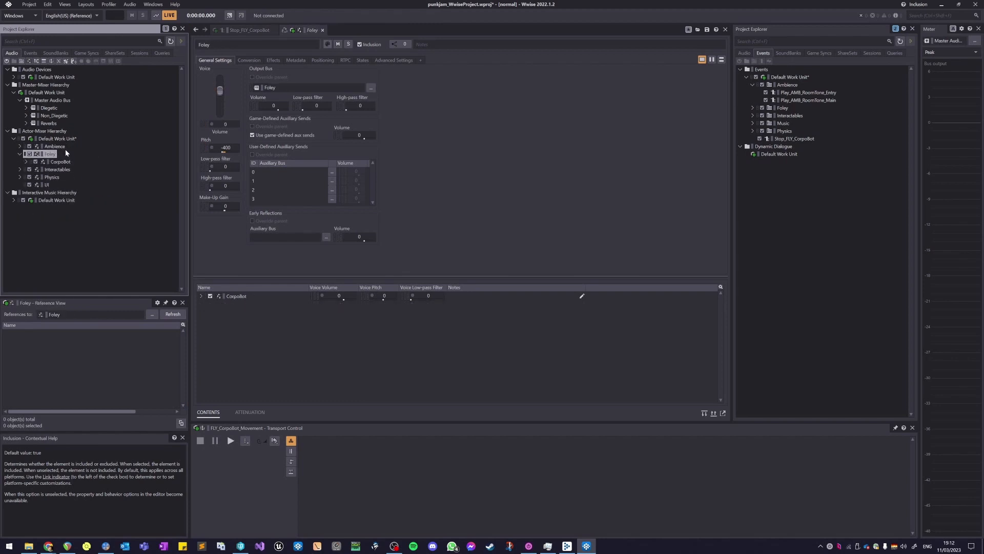
pyautogui.doubleClick(64, 162)
pyautogui.press('Right')
pyautogui.press('Right')
pyautogui.press('Right')
pyautogui.press('Right')
pyautogui.press('Right')
pyautogui.press('Right')
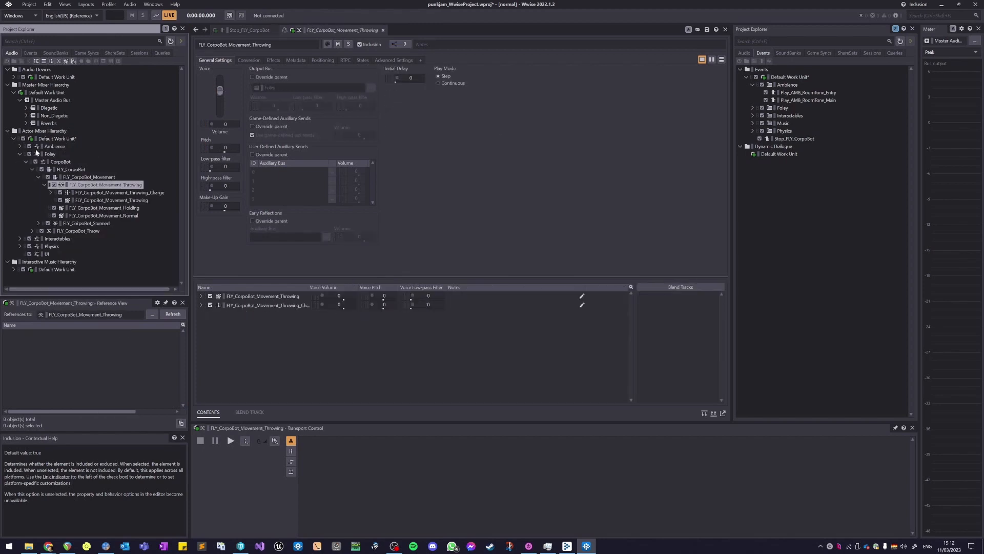
# Step: Collapse the Foley branch and expand it again down to FLY_CorpoBot, twice, to compare this way of navigating the hierarchy
pyautogui.click(19, 154)
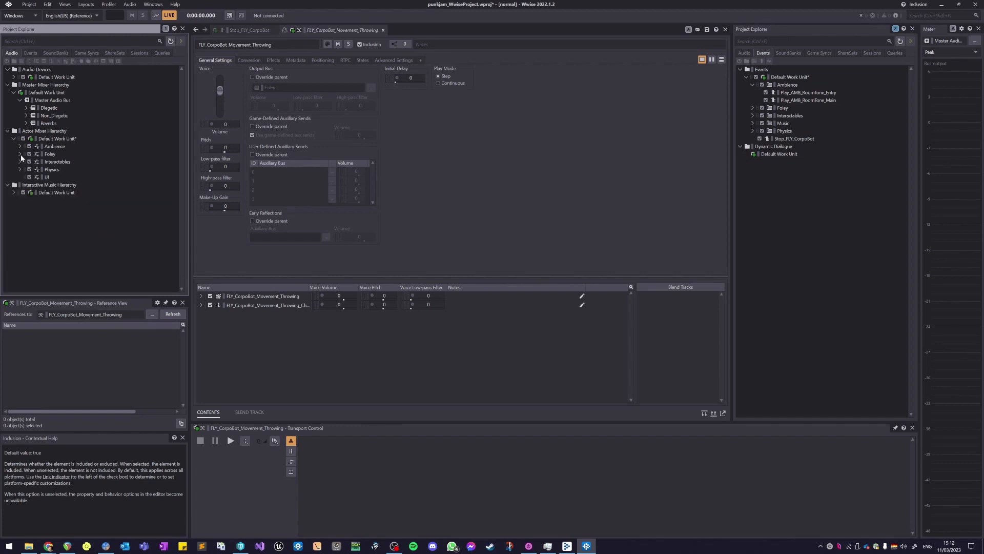
pyautogui.doubleClick(48, 155)
pyautogui.doubleClick(57, 162)
pyautogui.doubleClick(71, 170)
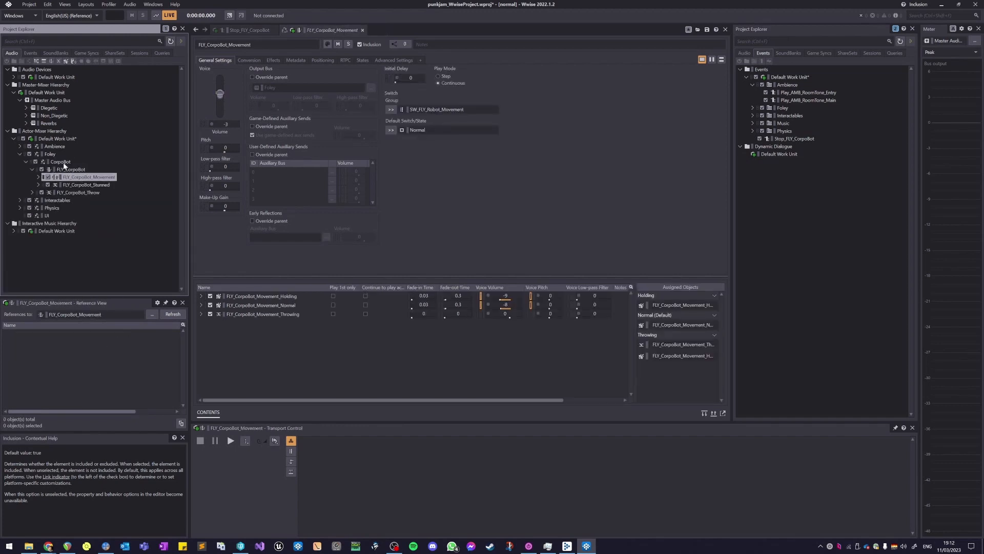
pyautogui.doubleClick(49, 154)
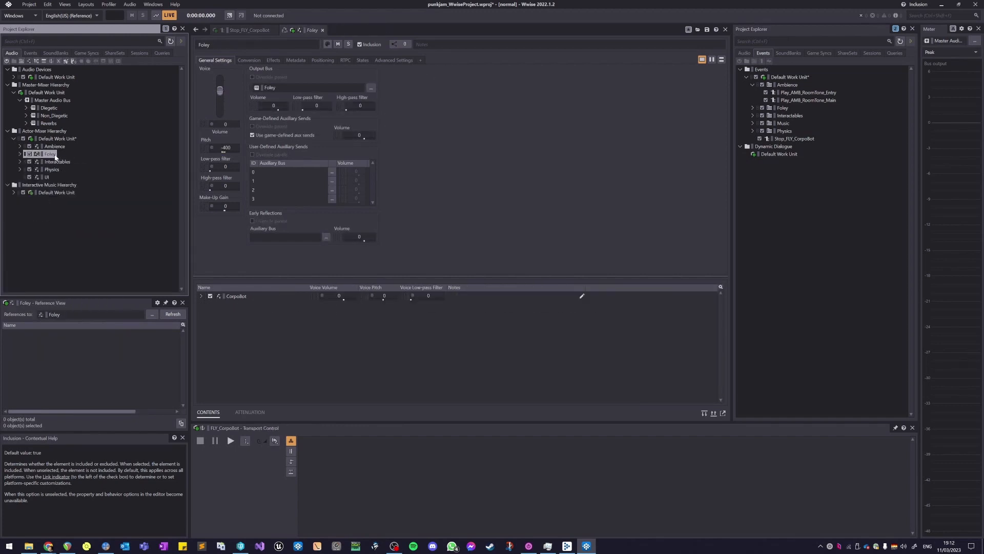
pyautogui.doubleClick(52, 154)
pyautogui.doubleClick(57, 162)
pyautogui.doubleClick(68, 170)
# Step: Look up the Collapse Descendants command in the Keyboard Shortcuts and Commands dialog by searching for "colla"
pyautogui.click(28, 6)
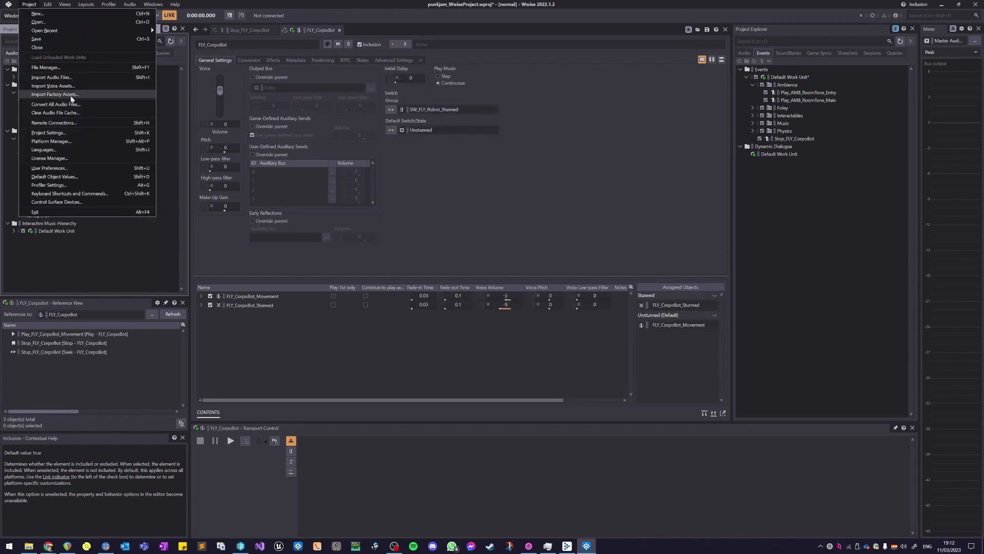
pyautogui.click(93, 194)
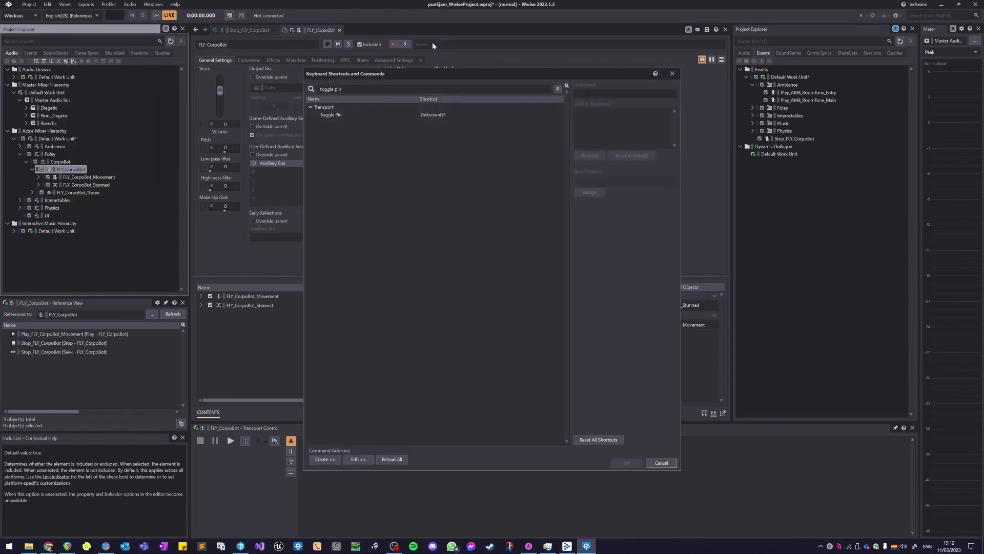
pyautogui.tripleClick(404, 90)
pyautogui.press('BackSpace')
pyautogui.write('colla')
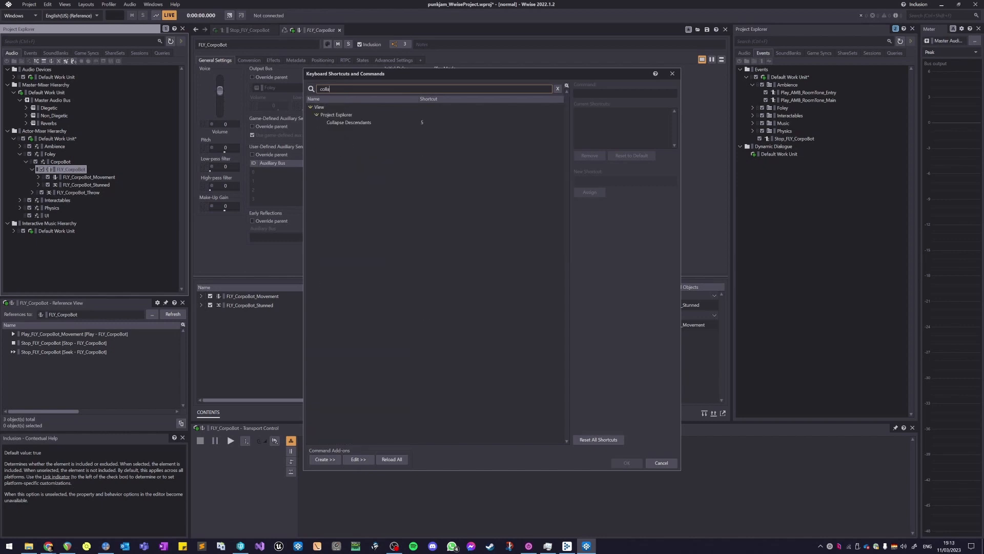
pyautogui.click(388, 123)
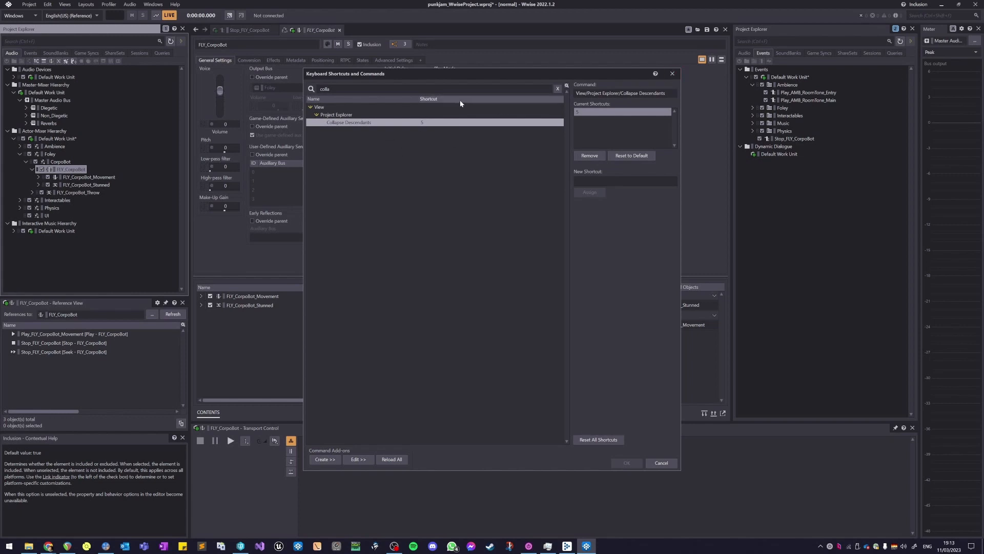
pyautogui.tripleClick(487, 90)
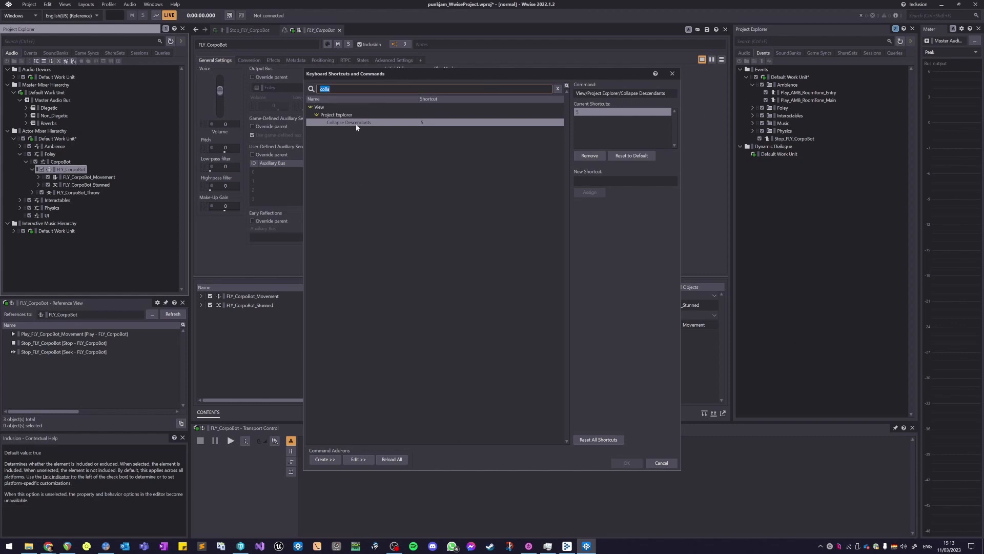
pyautogui.click(382, 132)
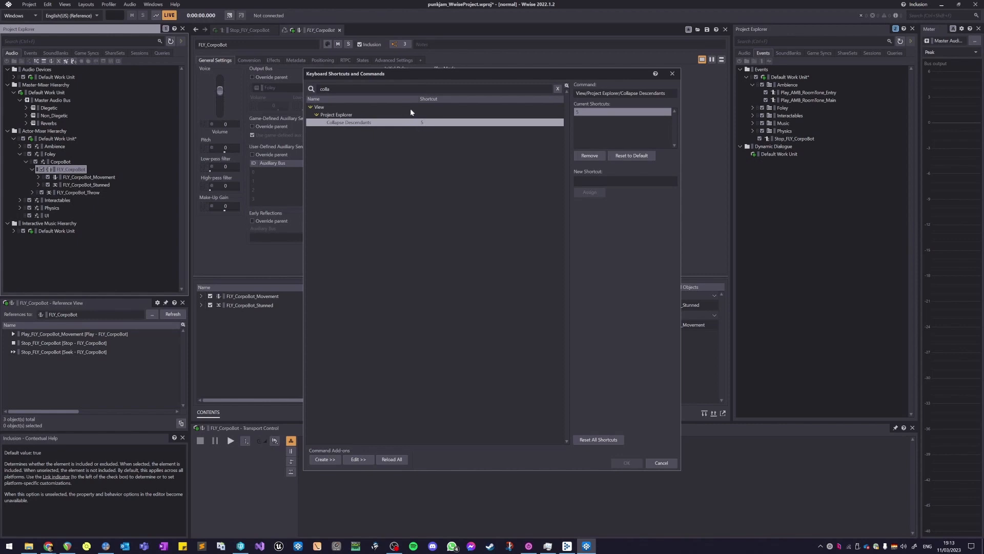
# Step: Find the Expand Descendants command by searching for "expa", remove its shortcut and close the dialog without saving
pyautogui.click(386, 91)
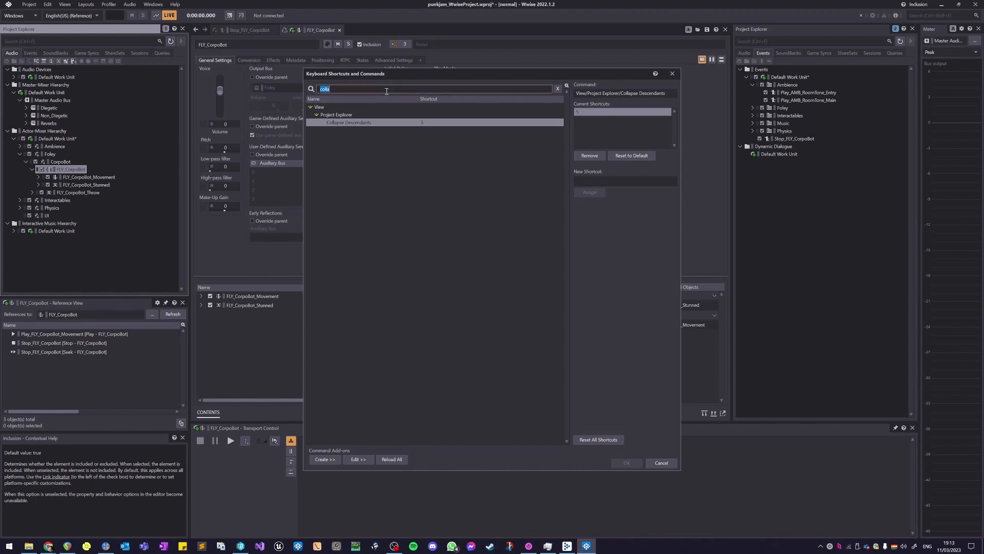
pyautogui.press('BackSpace')
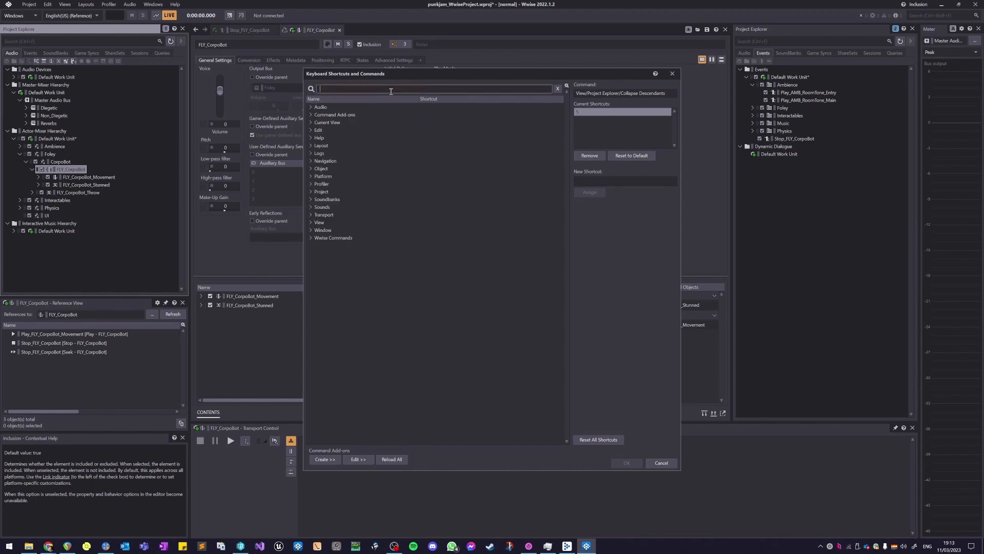
pyautogui.write('ex')
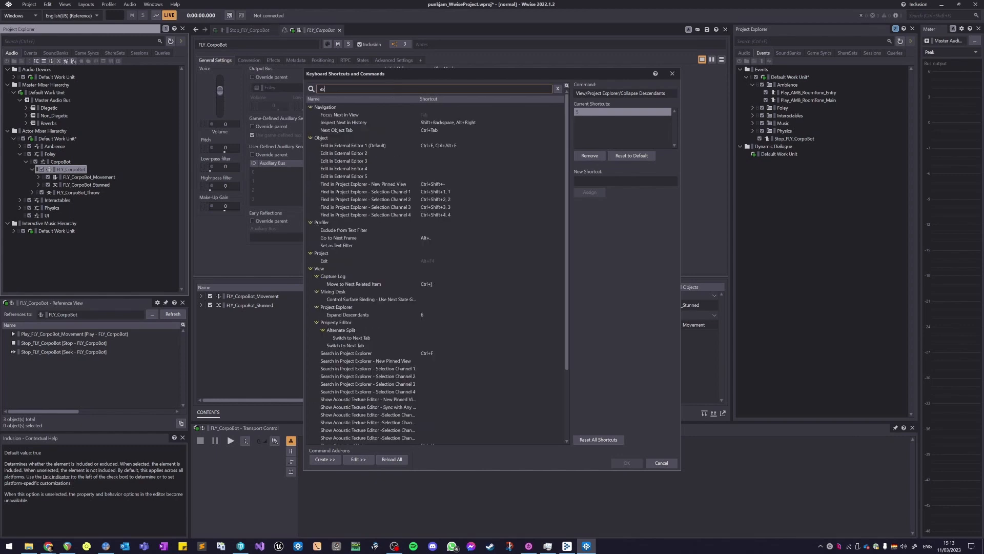
pyautogui.write('pa')
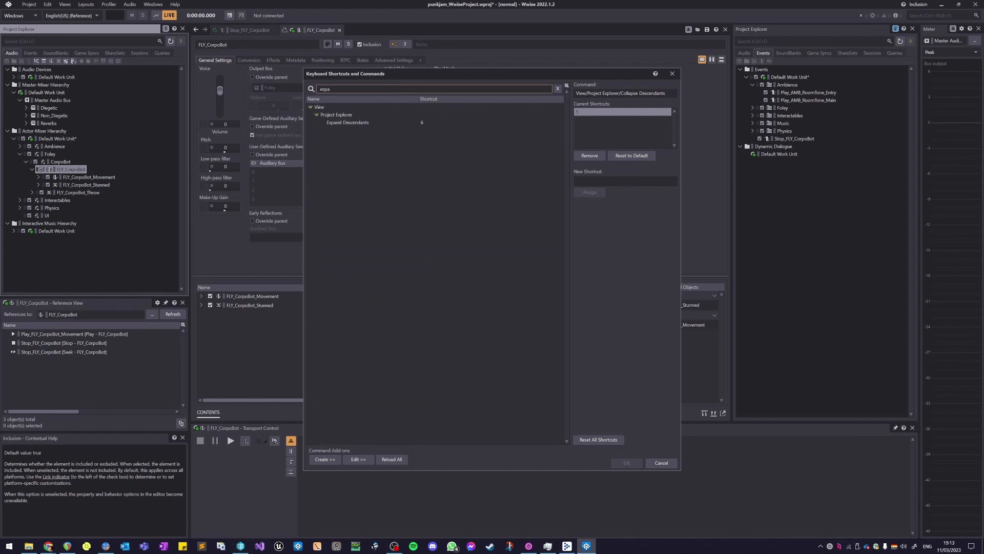
pyautogui.click(373, 122)
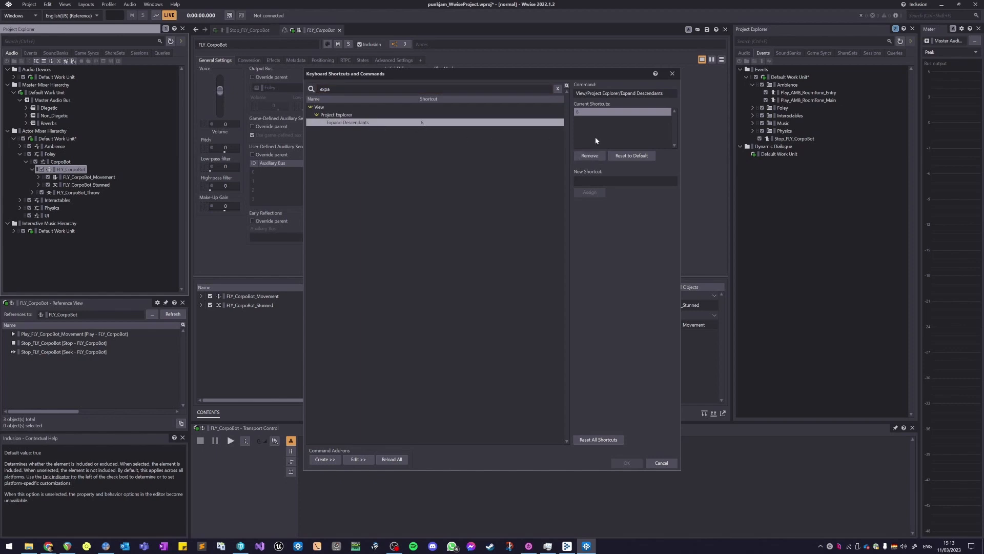
pyautogui.click(599, 156)
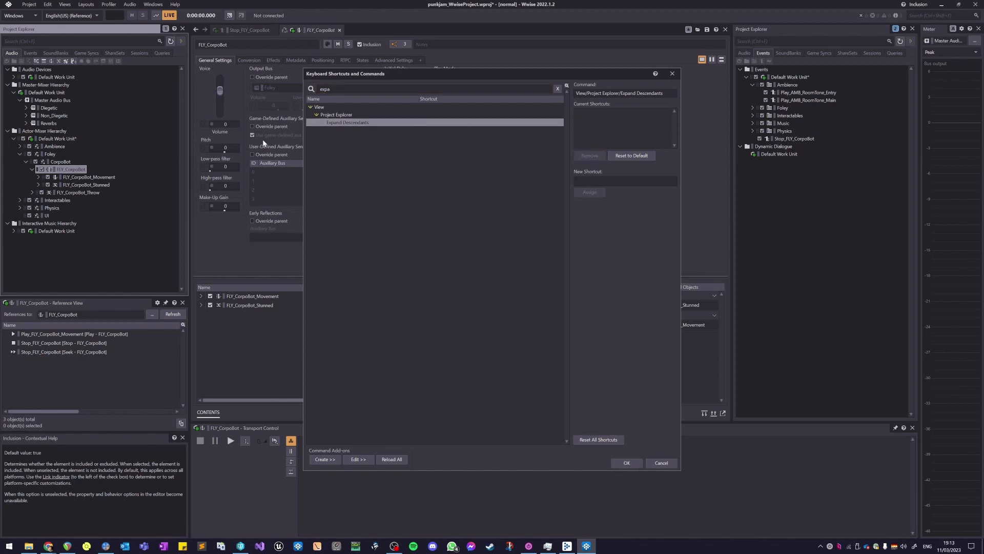
pyautogui.click(672, 74)
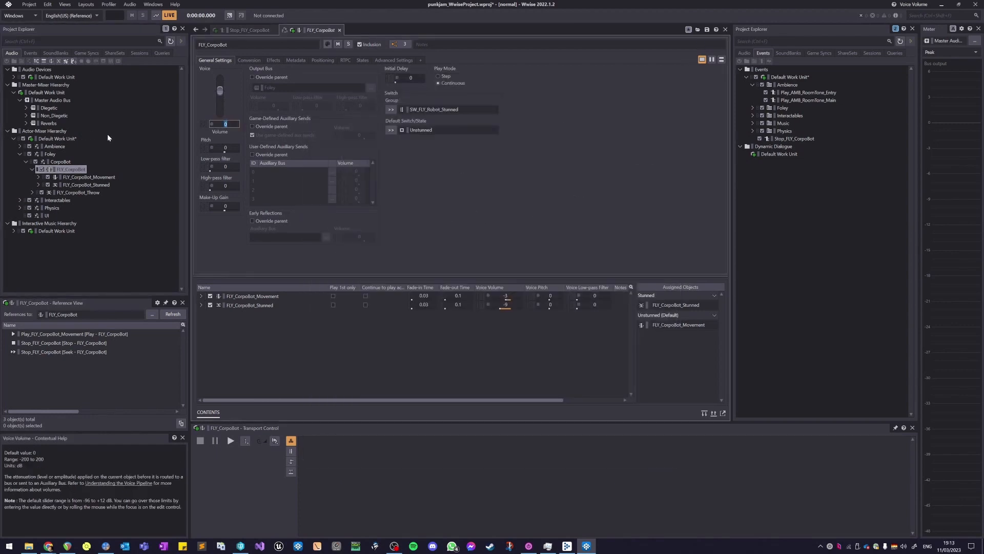
# Step: Collapse the Foley branch of the Actor-Mixer Hierarchy
pyautogui.click(49, 154)
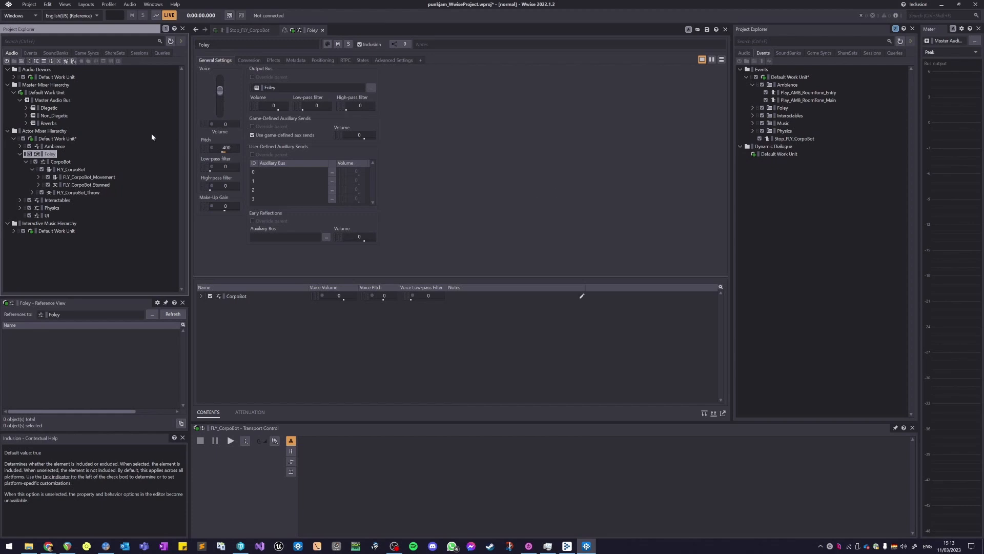
pyautogui.click(125, 190)
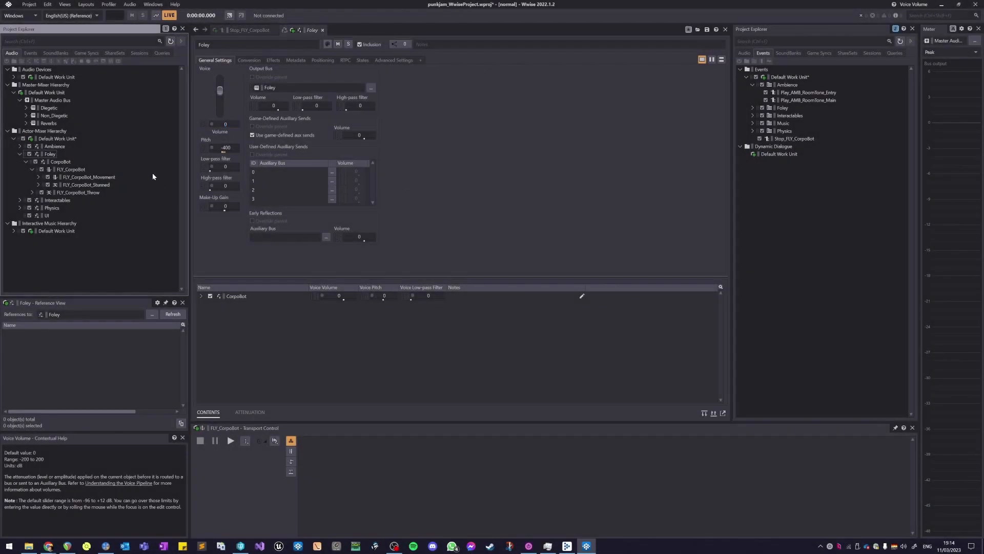
pyautogui.doubleClick(57, 162)
pyautogui.doubleClick(54, 154)
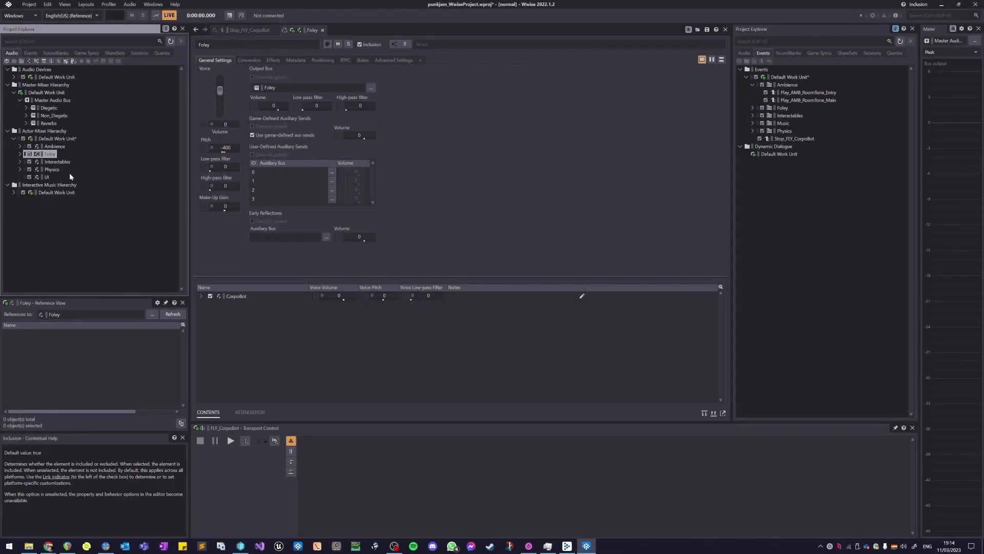
# Step: Expand Interactables and INT_Compactor, and select INT_Compactor_Crush to load it in the editor and Transport Control
pyautogui.press('Down')
pyautogui.press('Right')
pyautogui.press('Down')
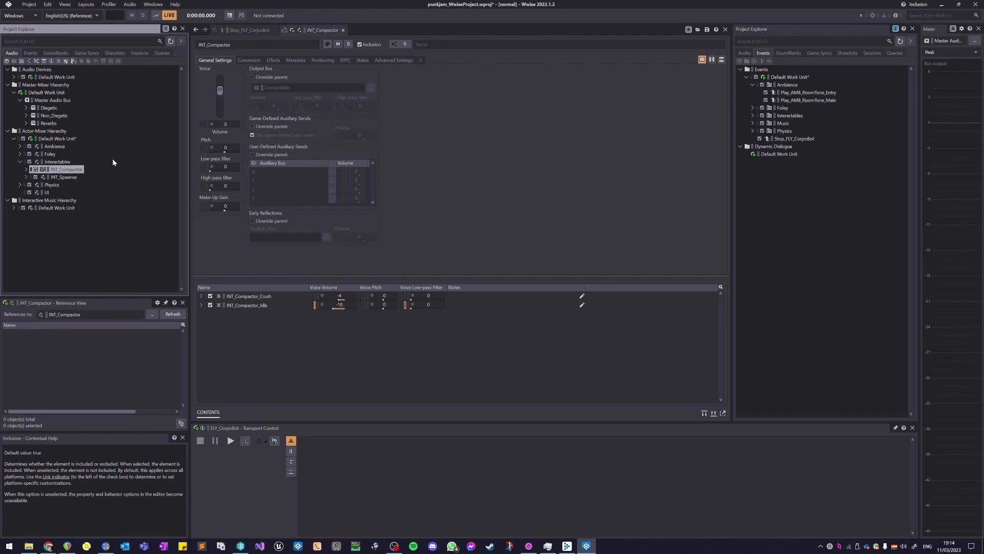
pyautogui.press('Right')
pyautogui.press('Down')
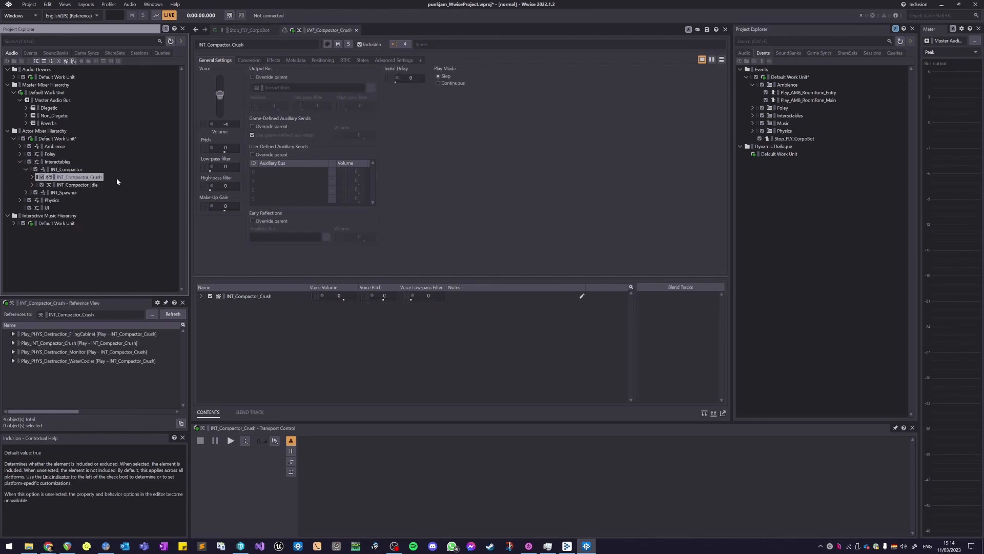
pyautogui.click(150, 177)
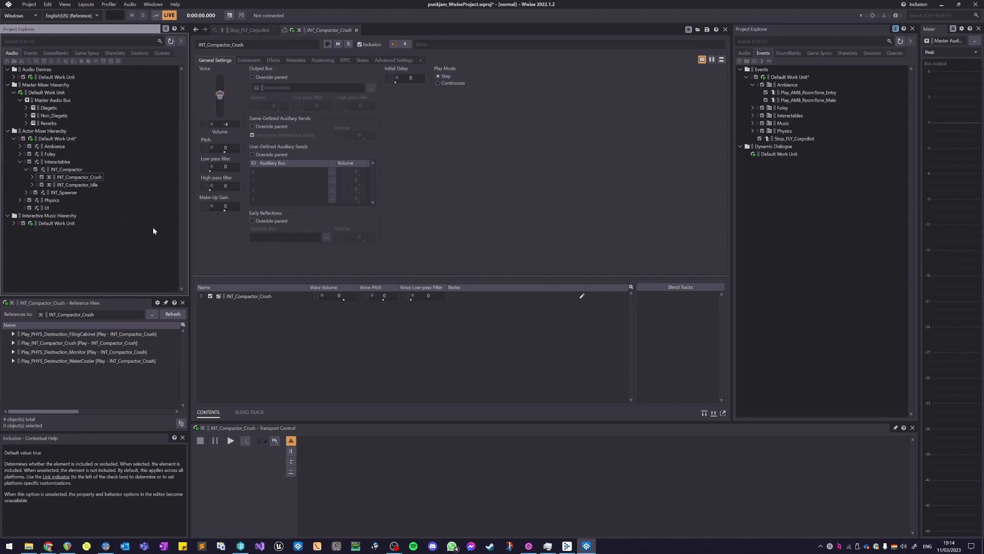
# Step: Show the Stop option among the new event actions for the INT_Compactor actor-mixer without creating an event
pyautogui.click(64, 171)
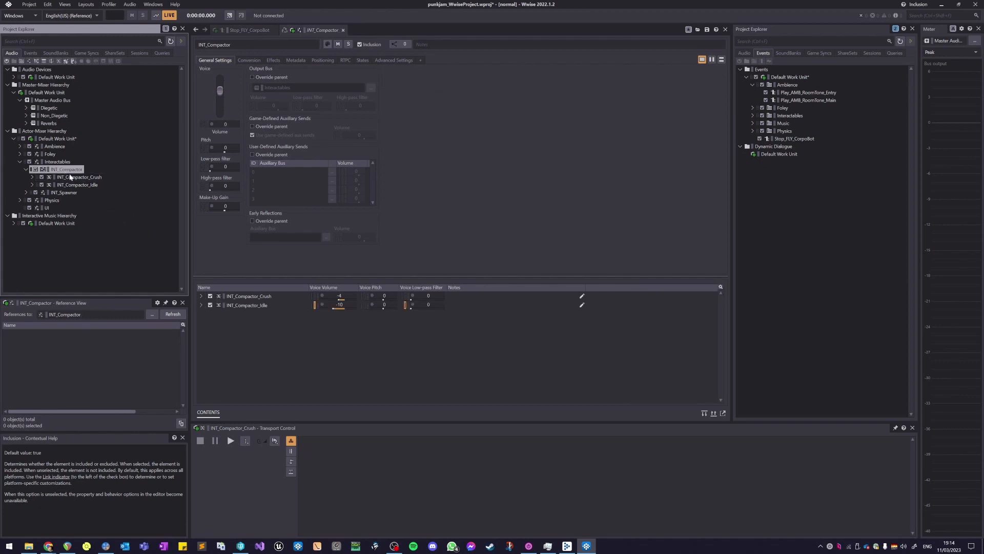
pyautogui.rightClick(69, 168)
pyautogui.moveTo(111, 191)
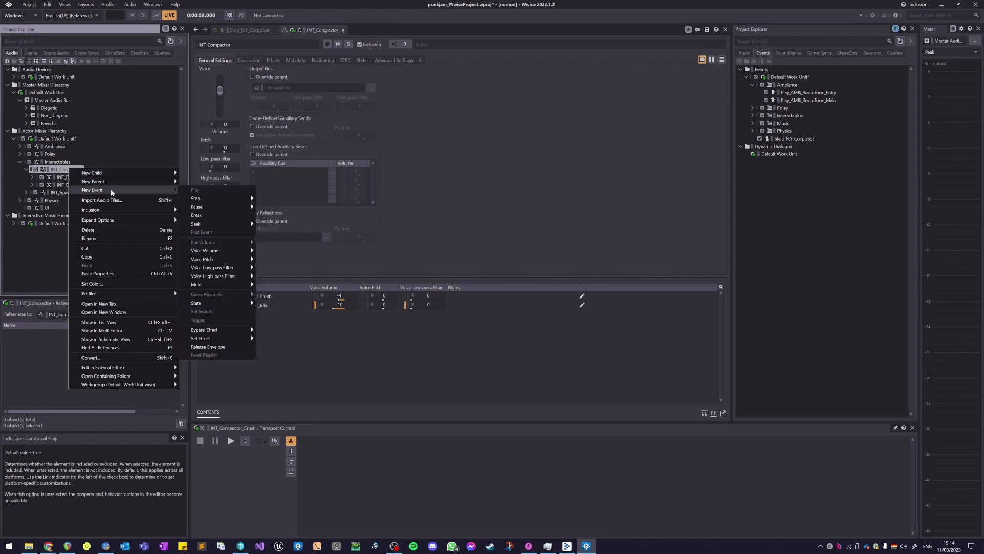
pyautogui.moveTo(213, 200)
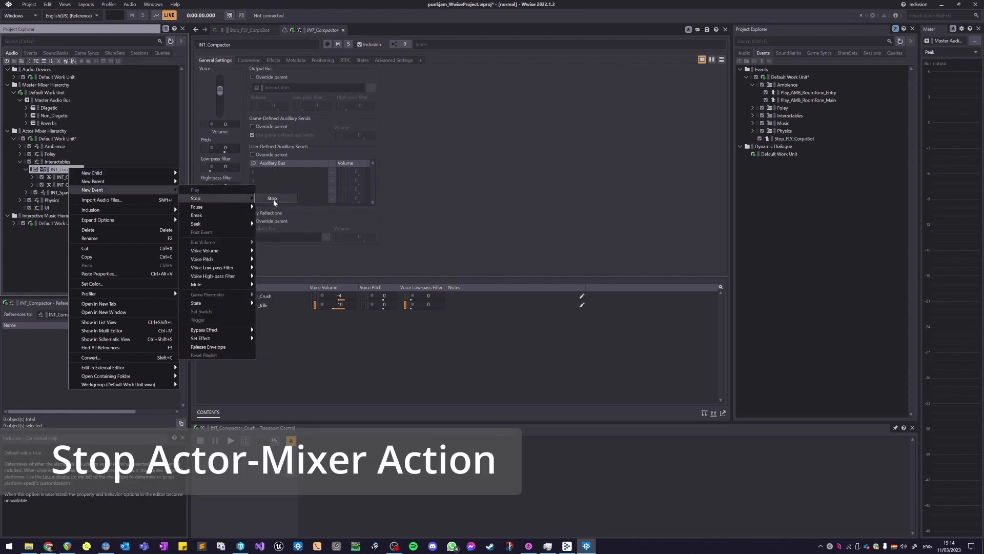
pyautogui.click(147, 131)
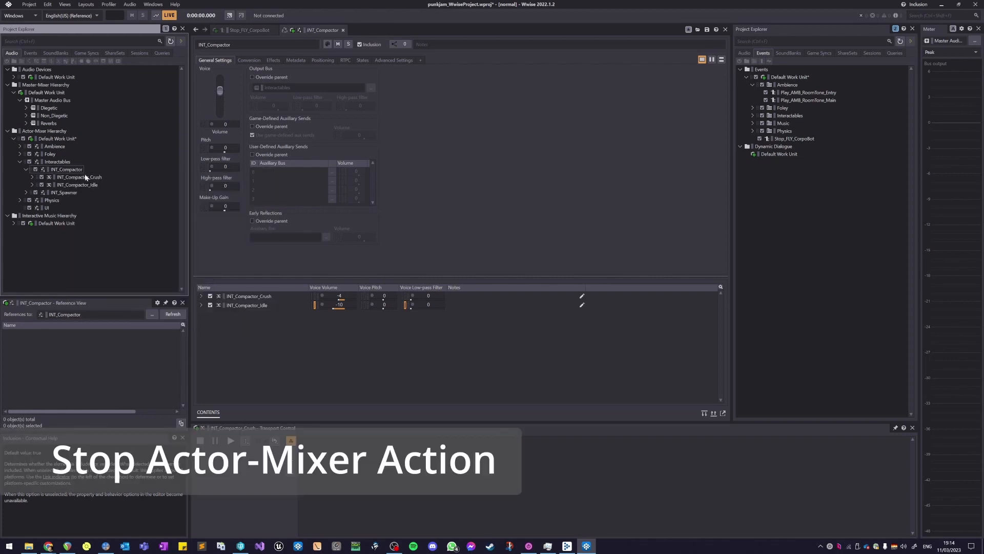
# Step: Try to play the INT_Compactor actor-mixer, and view the general settings of its Interactables parent and of INT_Compactor
pyautogui.click(58, 172)
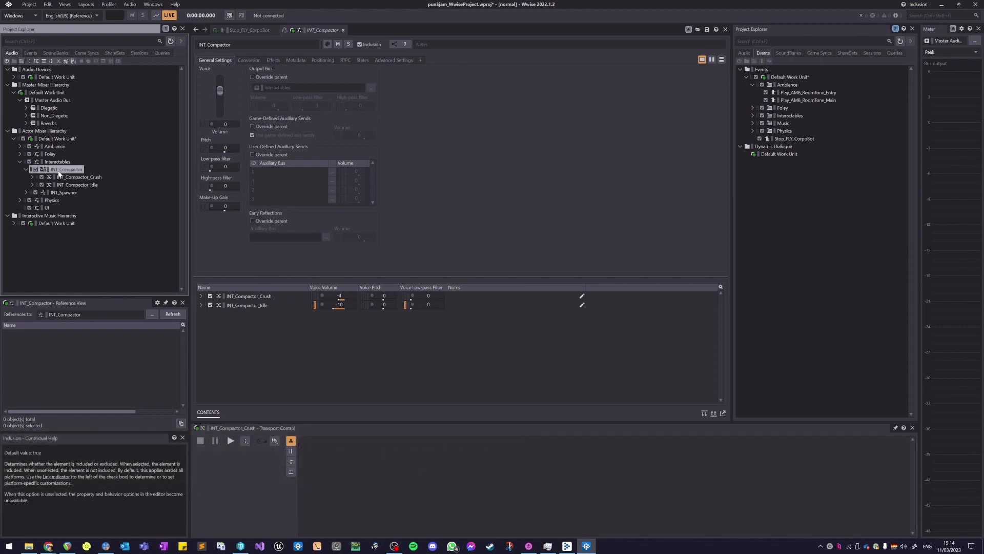
pyautogui.press('space')
pyautogui.click(64, 162)
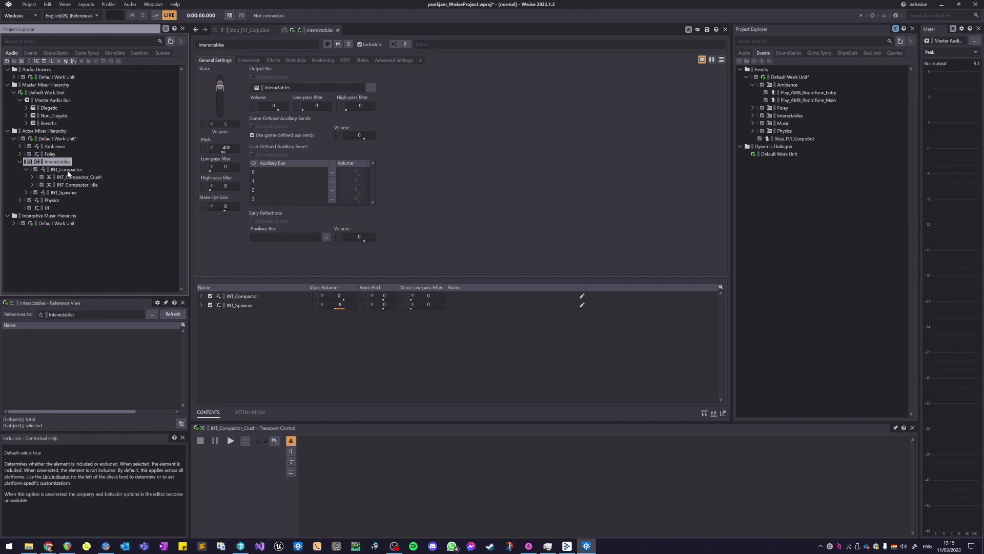
pyautogui.click(67, 170)
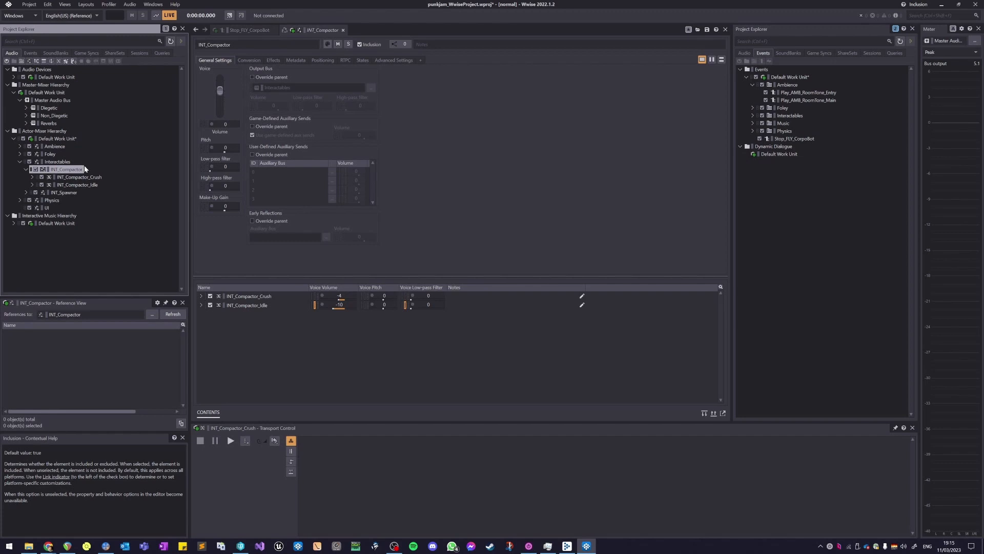
pyautogui.click(96, 164)
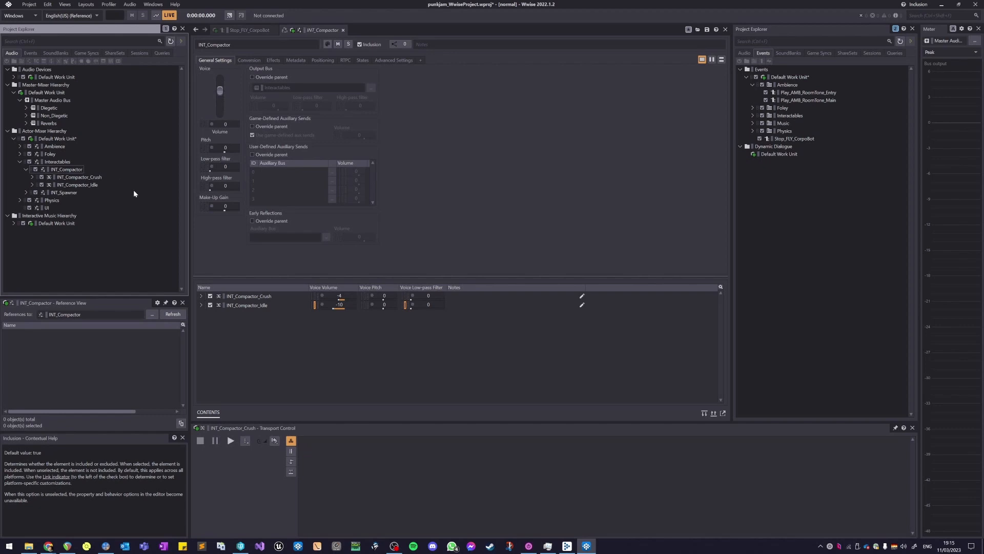
# Step: Rename the INT_Compactor actor-mixer as Animations and bring up its new event options without creating an event
pyautogui.click(82, 169)
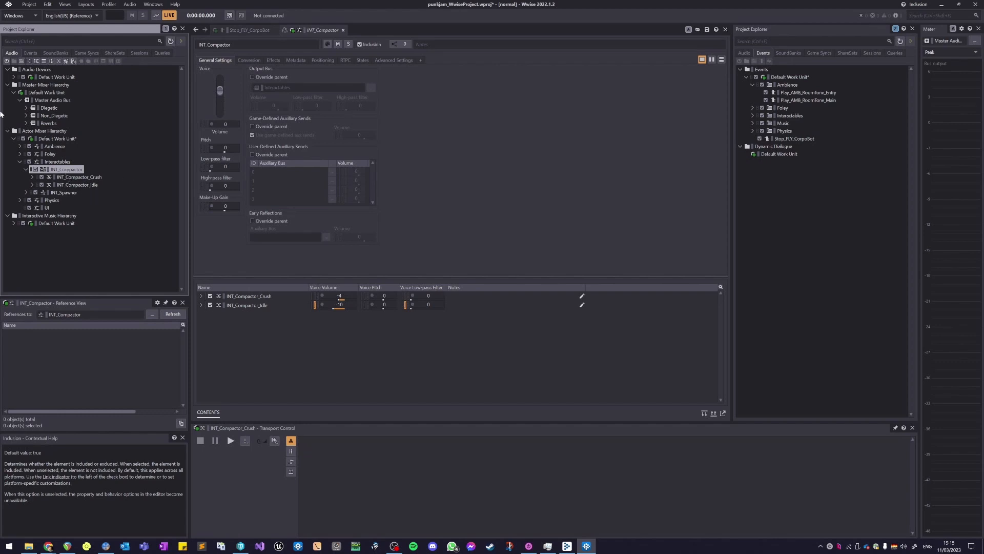
pyautogui.click(58, 170)
pyautogui.write('Animations')
pyautogui.press('Return')
pyautogui.rightClick(65, 170)
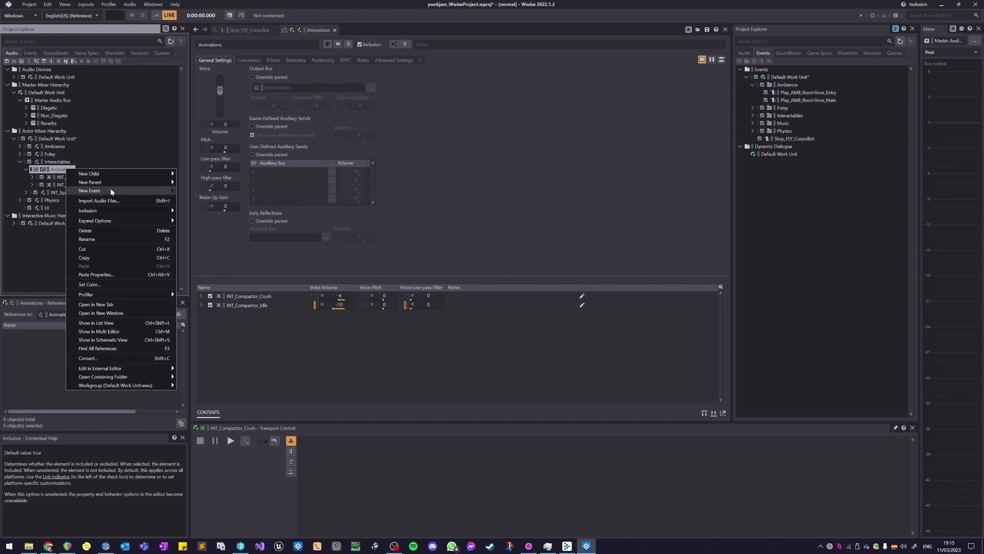
pyautogui.moveTo(109, 192)
pyautogui.click(135, 119)
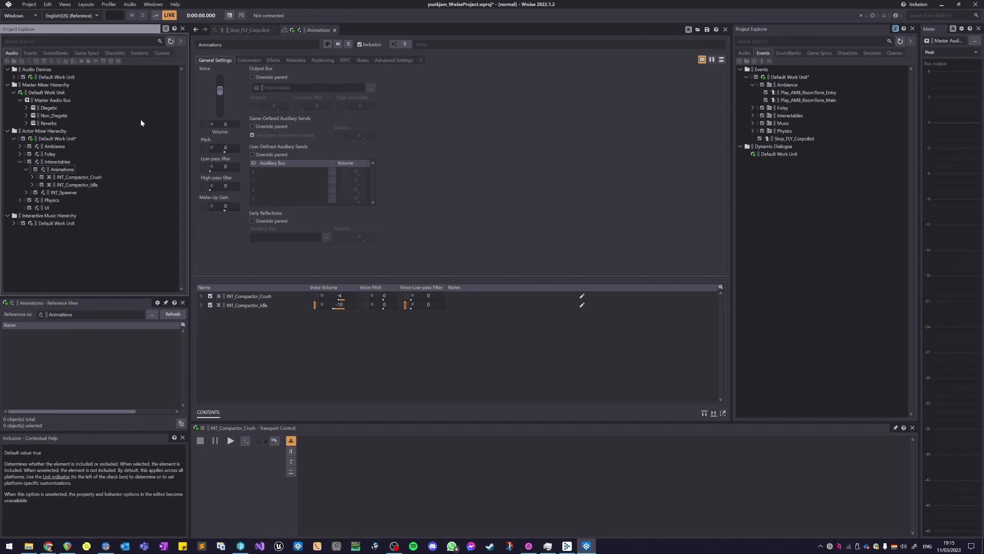
# Step: Rename the Animations actor-mixer with the prefix Voice_ followed by a person's first name
pyautogui.click(58, 171)
pyautogui.click(97, 162)
pyautogui.click(107, 167)
pyautogui.press('F2')
pyautogui.write('Voice_')
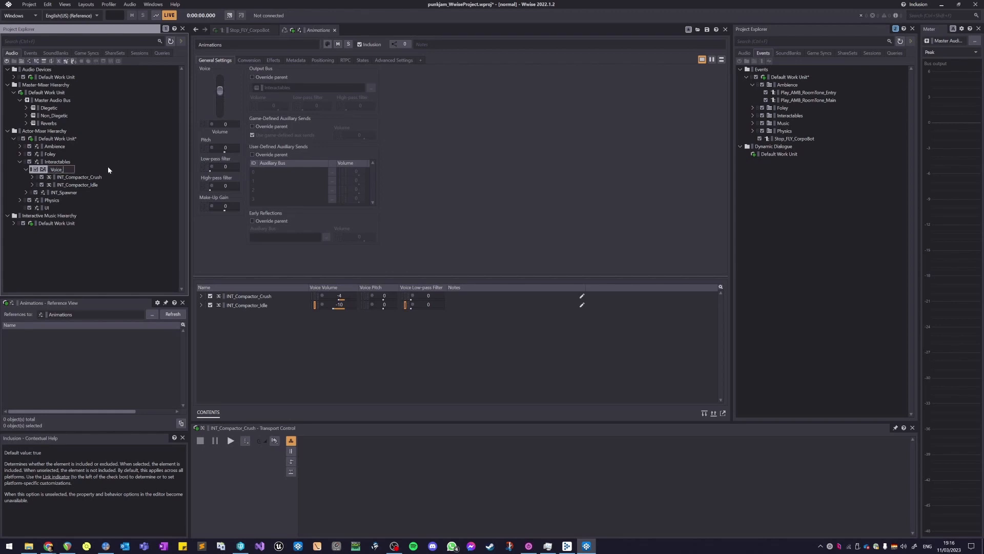
pyautogui.write('Fran')
pyautogui.press('Return')
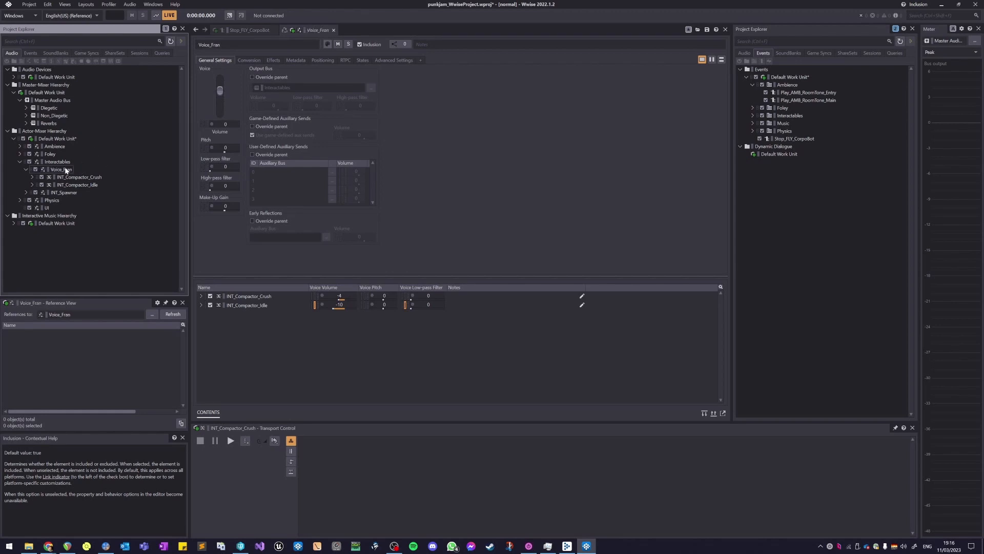
# Step: Show the playback limit, virtual voice and playback priority options in the renamed voice actor-mixer's Advanced Settings
pyautogui.click(66, 169)
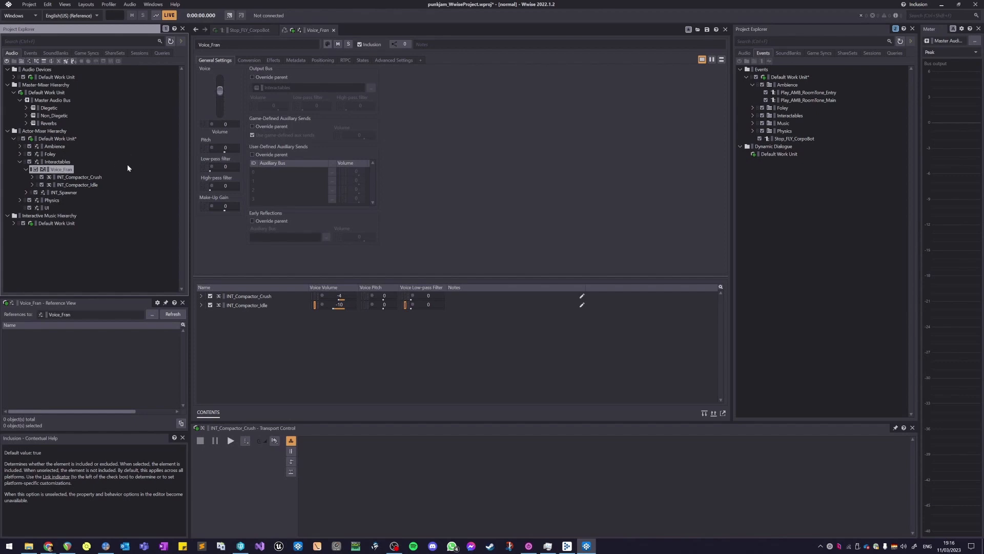
pyautogui.click(122, 162)
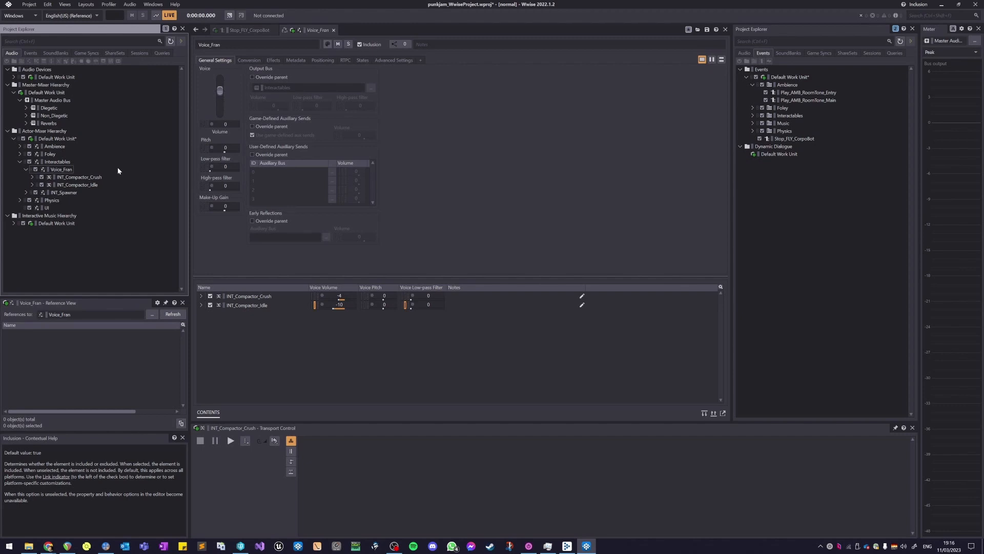
pyautogui.click(393, 60)
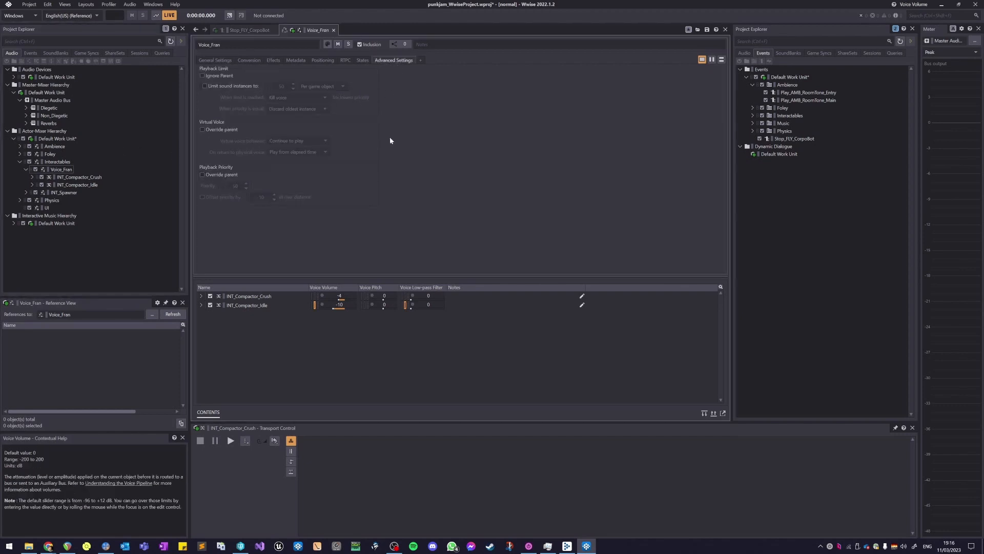
# Step: Limit the voice actor-mixer's sound instances to 1 per game object
pyautogui.click(248, 86)
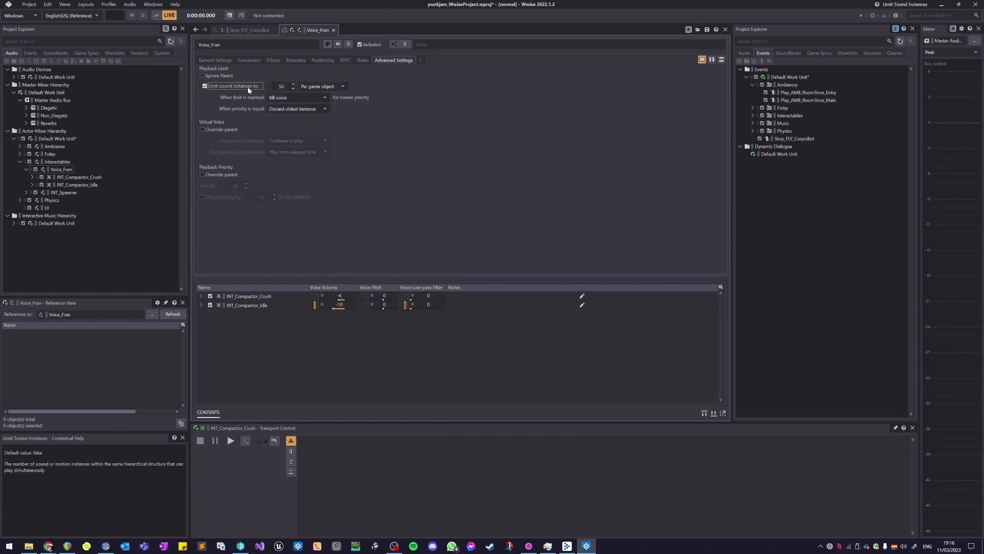
pyautogui.click(282, 86)
pyautogui.write('1')
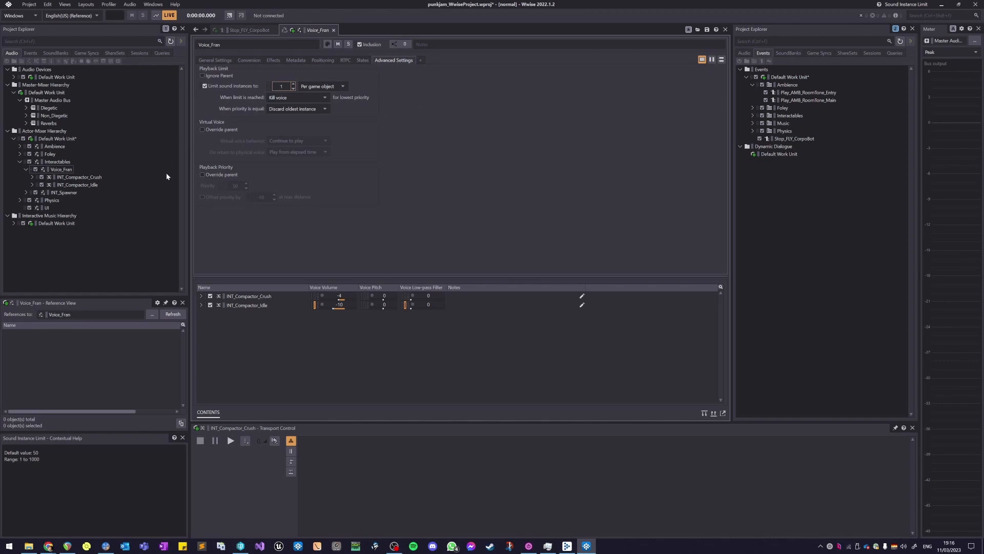
pyautogui.click(109, 156)
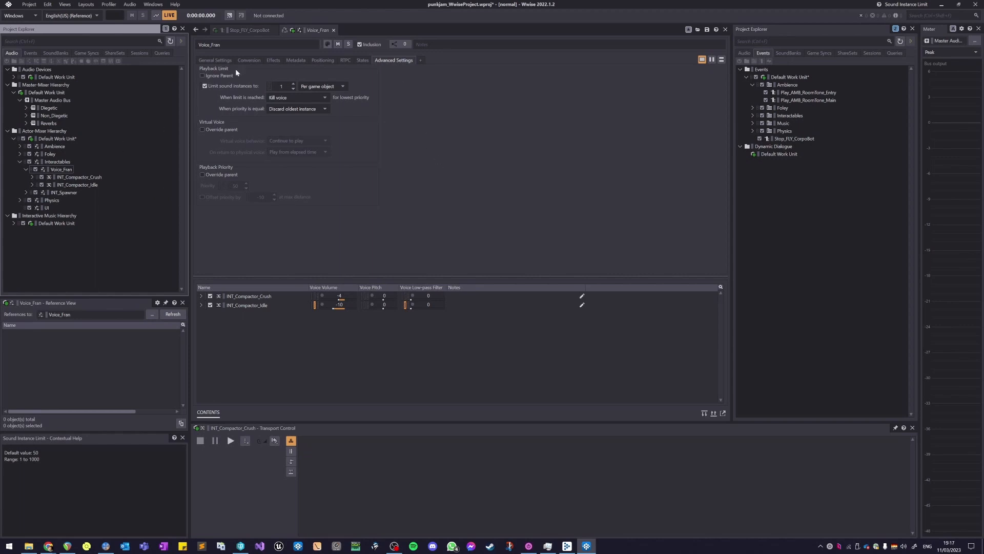
# Step: Return to the general settings and view the external editor options for the sound inside INT_Compactor_Crush
pyautogui.click(220, 60)
pyautogui.click(217, 61)
pyautogui.click(107, 179)
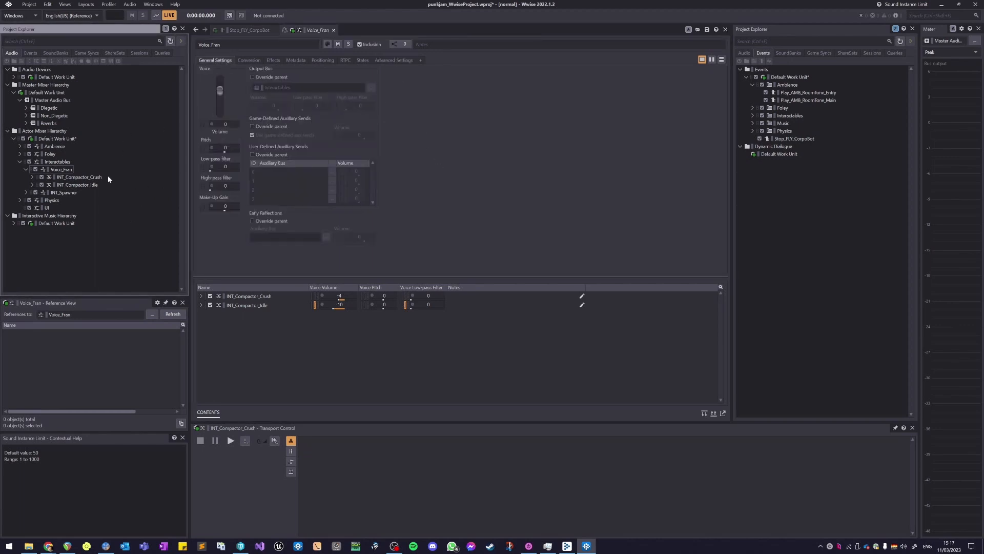
pyautogui.click(61, 172)
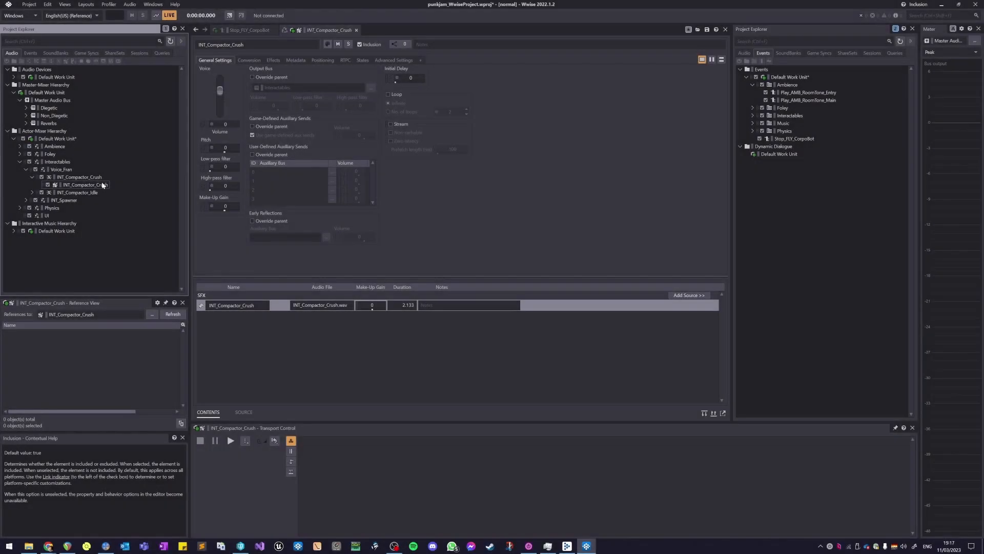
pyautogui.rightClick(102, 185)
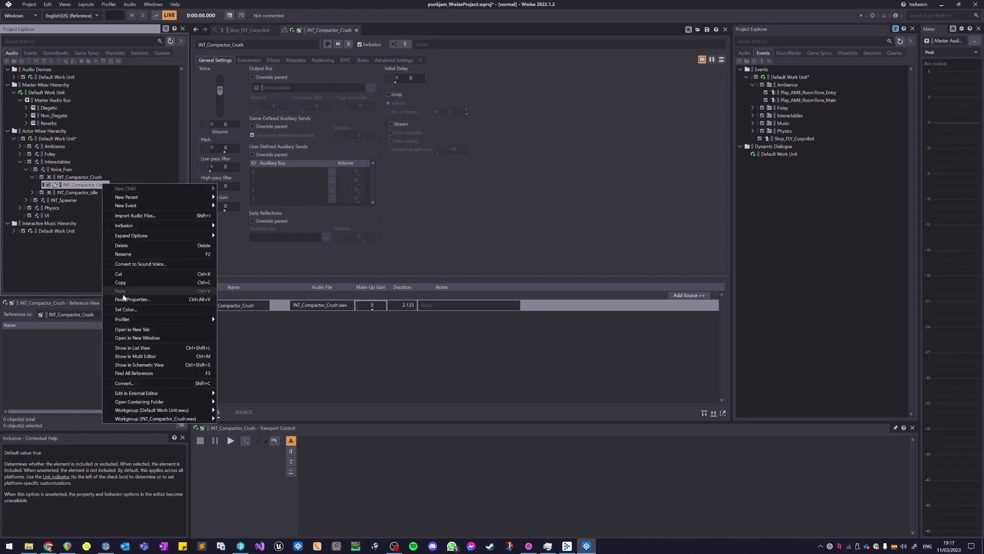
pyautogui.moveTo(157, 394)
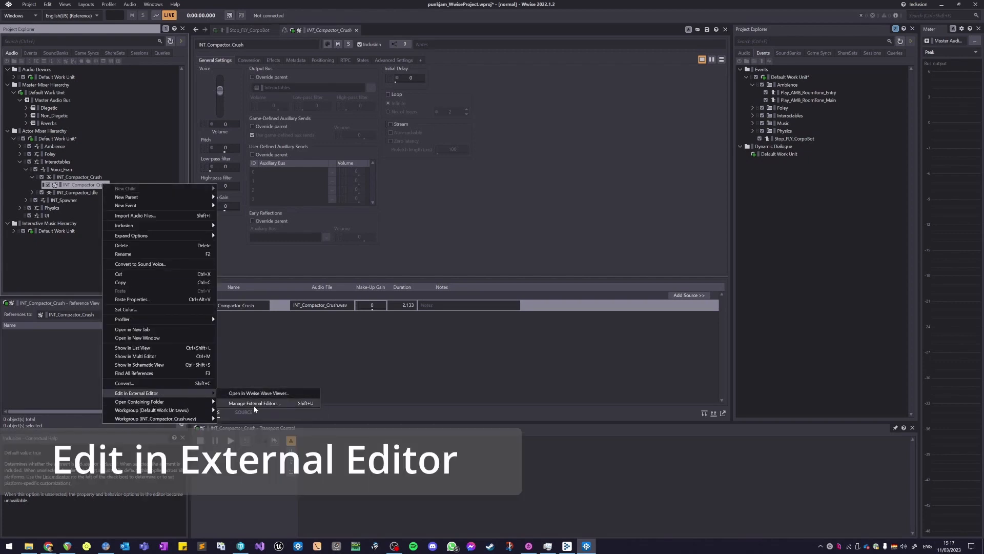
pyautogui.click(150, 153)
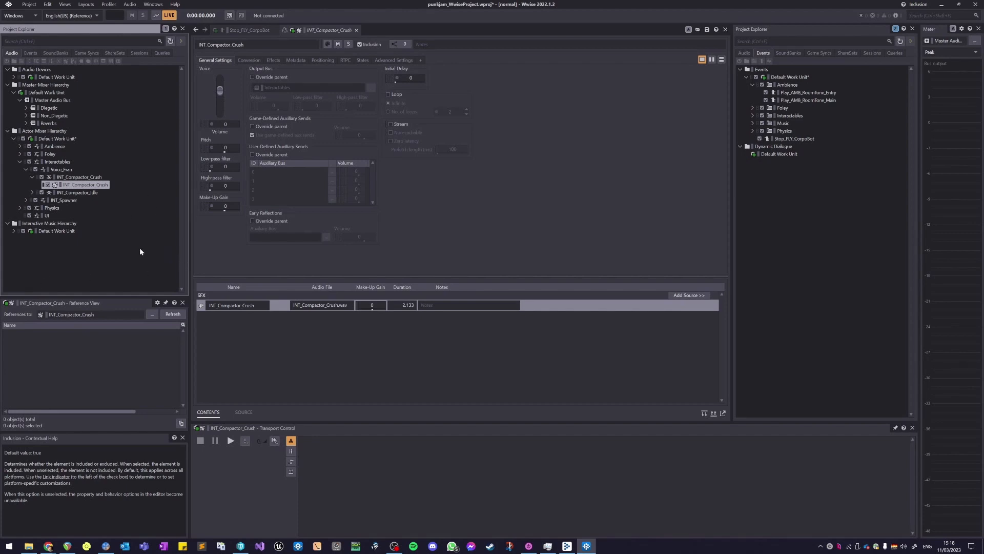
# Step: Add iZotope RX 8 Audio Editor.exe as an external editor in the user preferences
pyautogui.rightClick(104, 183)
pyautogui.moveTo(159, 397)
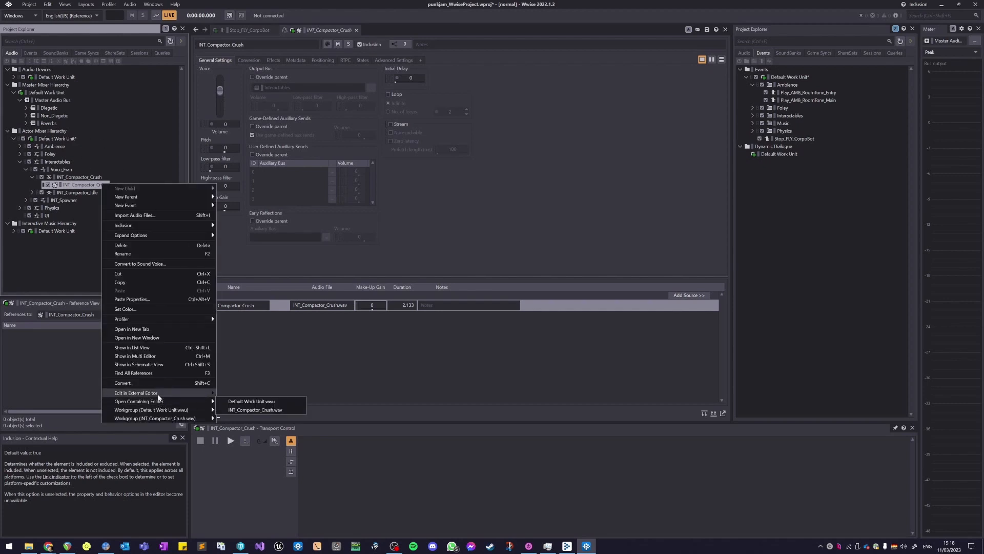
pyautogui.moveTo(205, 393)
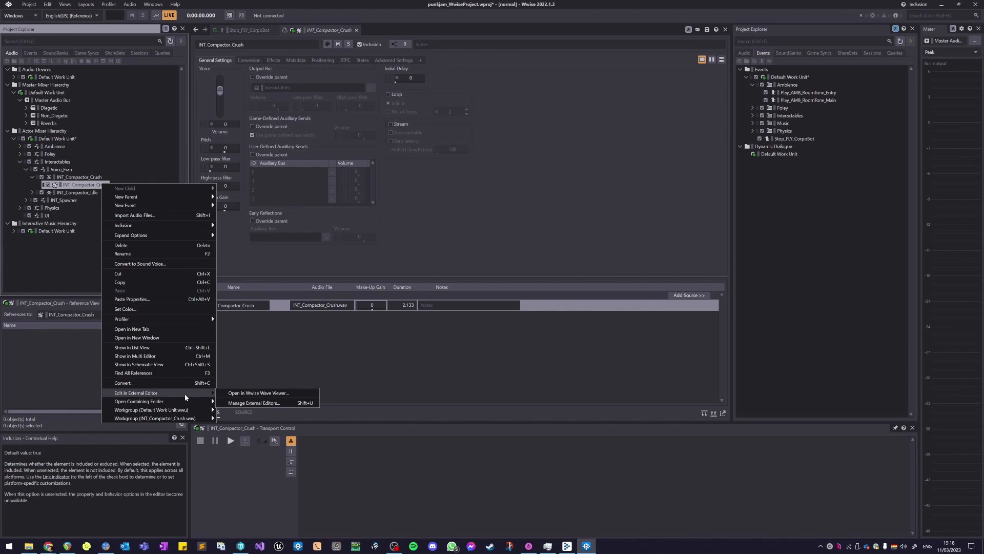
pyautogui.click(269, 404)
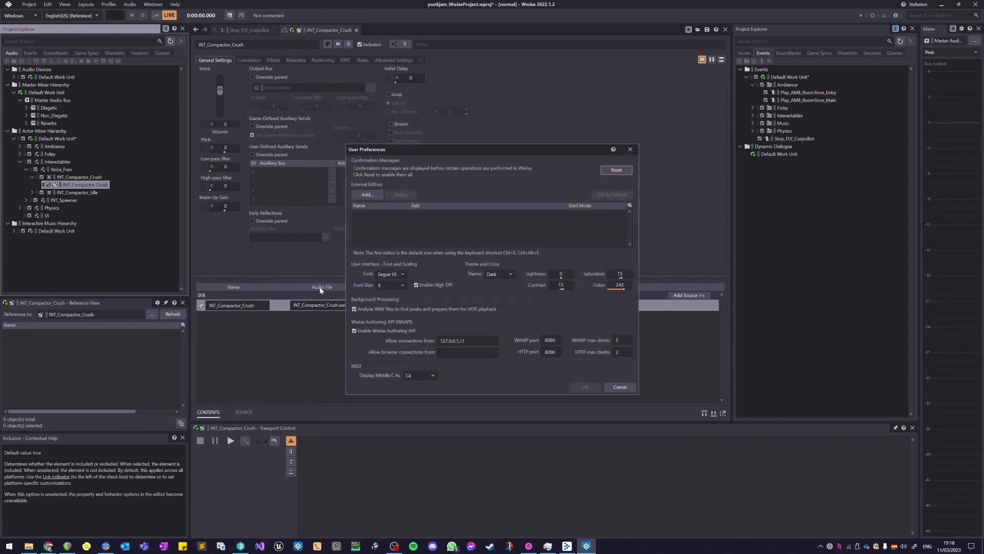
pyautogui.click(367, 194)
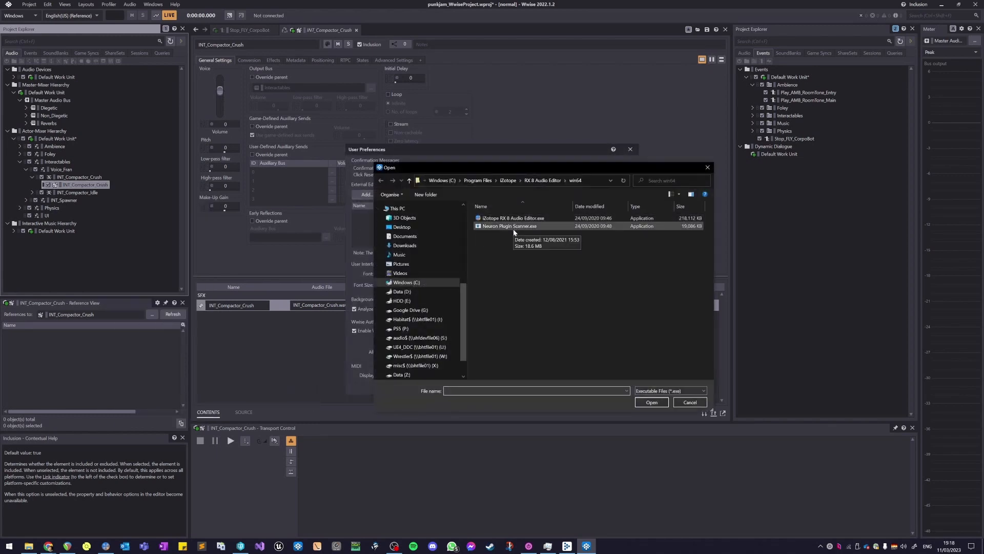
pyautogui.click(513, 218)
pyautogui.doubleClick(535, 221)
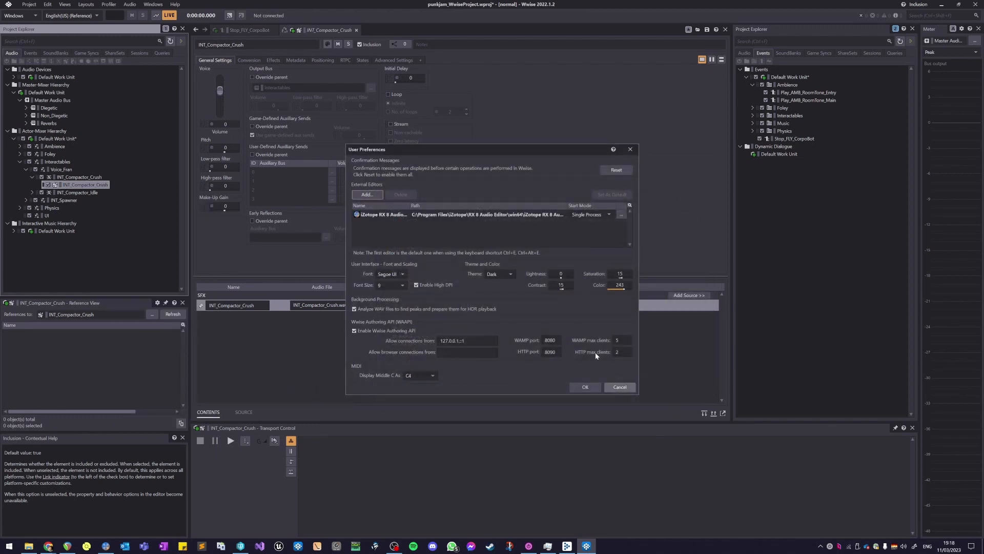
pyautogui.click(585, 387)
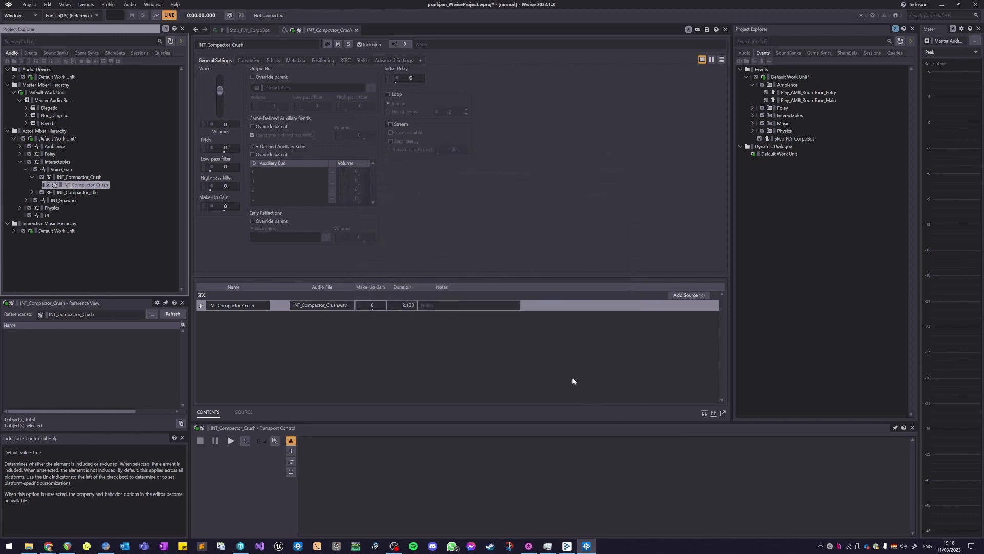
# Step: Open the INT_Compactor_Crush sound in iZotope RX 8 Audio Editor, enabling check-out of modified files for its WAV
pyautogui.rightClick(100, 185)
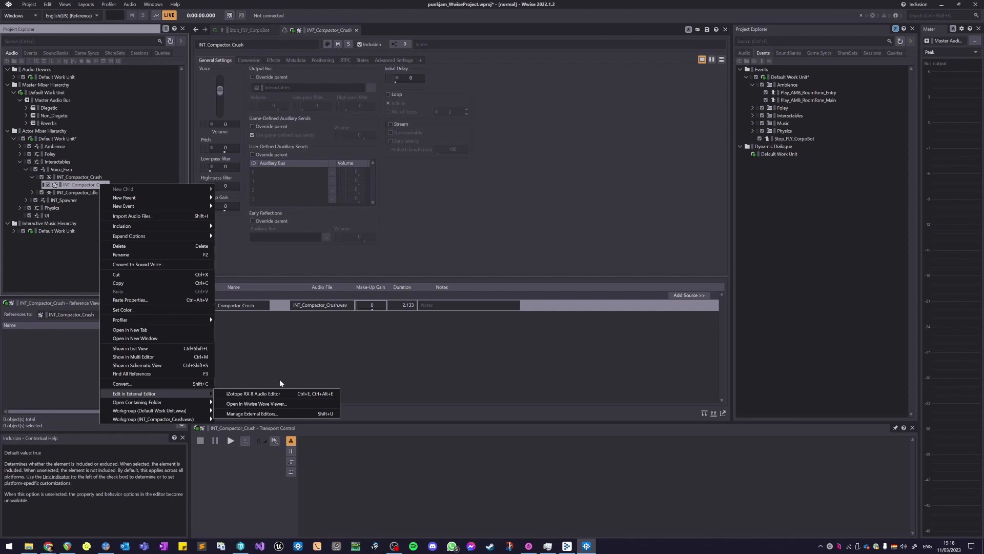
pyautogui.click(101, 98)
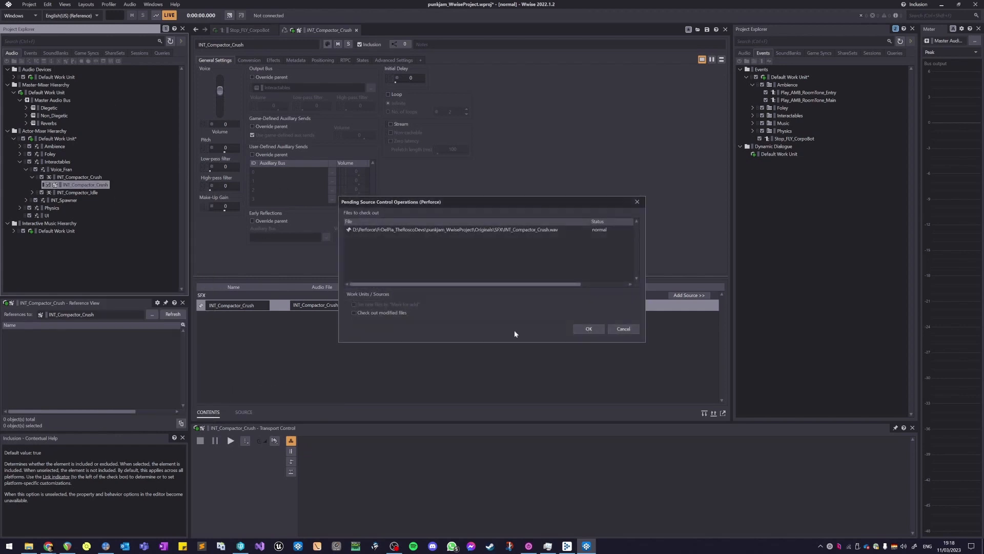
pyautogui.click(354, 312)
pyautogui.click(588, 328)
pyautogui.click(583, 367)
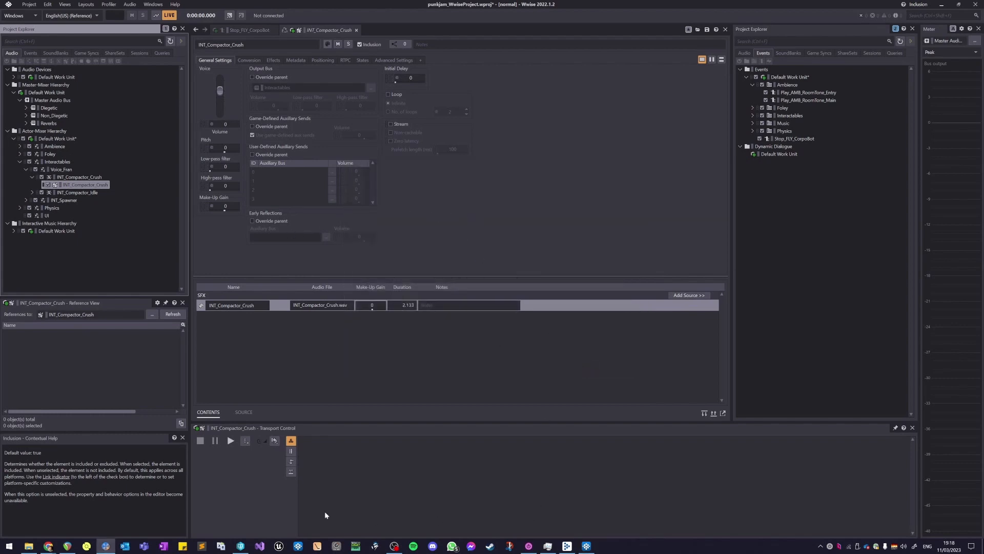
pyautogui.click(104, 546)
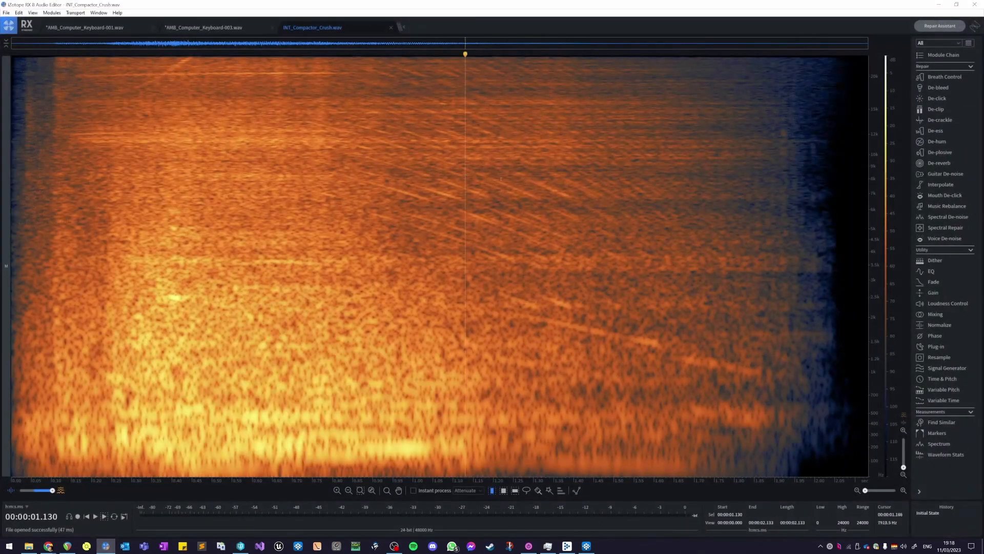
pyautogui.moveTo(182, 205); pyautogui.dragTo(450, 193)
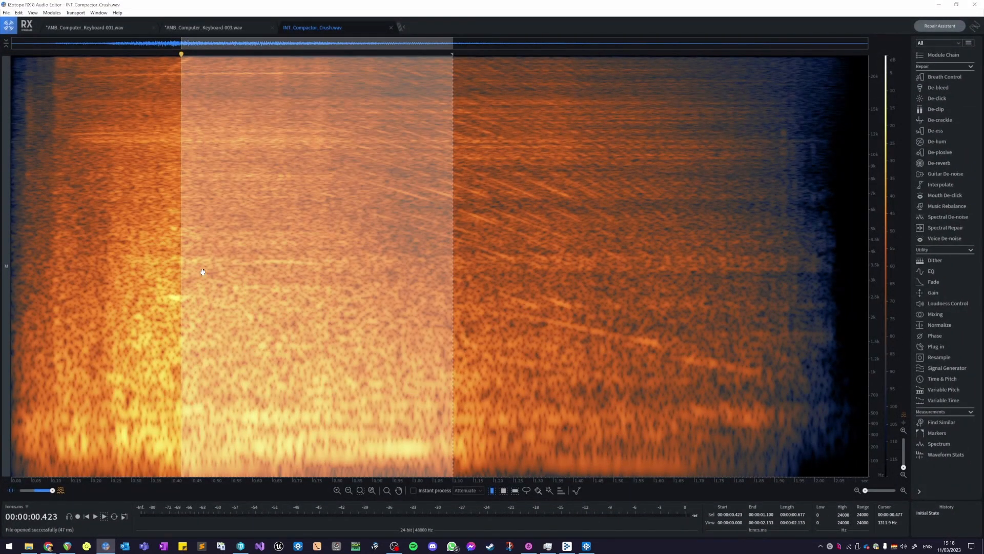
pyautogui.click(528, 273)
pyautogui.moveTo(554, 287); pyautogui.dragTo(609, 277)
pyautogui.click(679, 231)
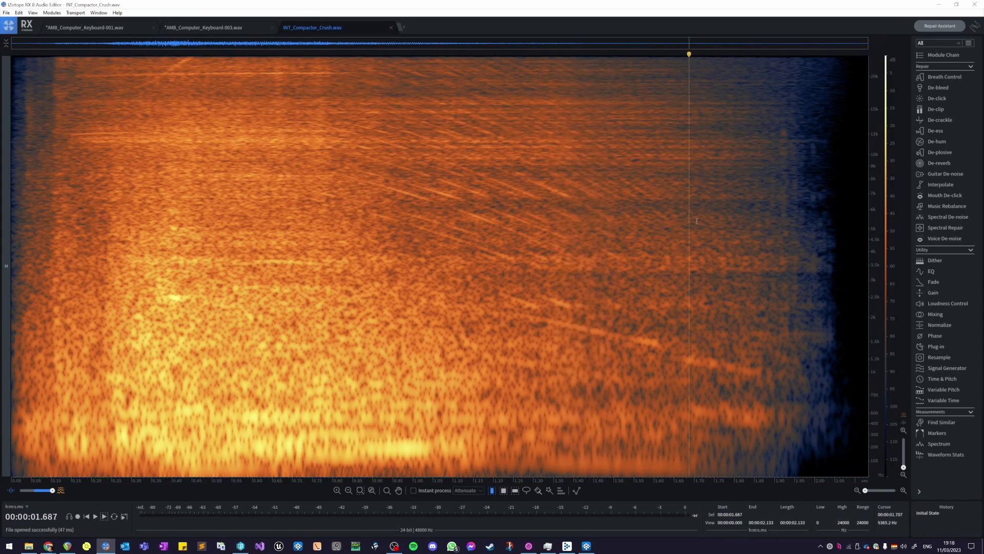
pyautogui.click(662, 216)
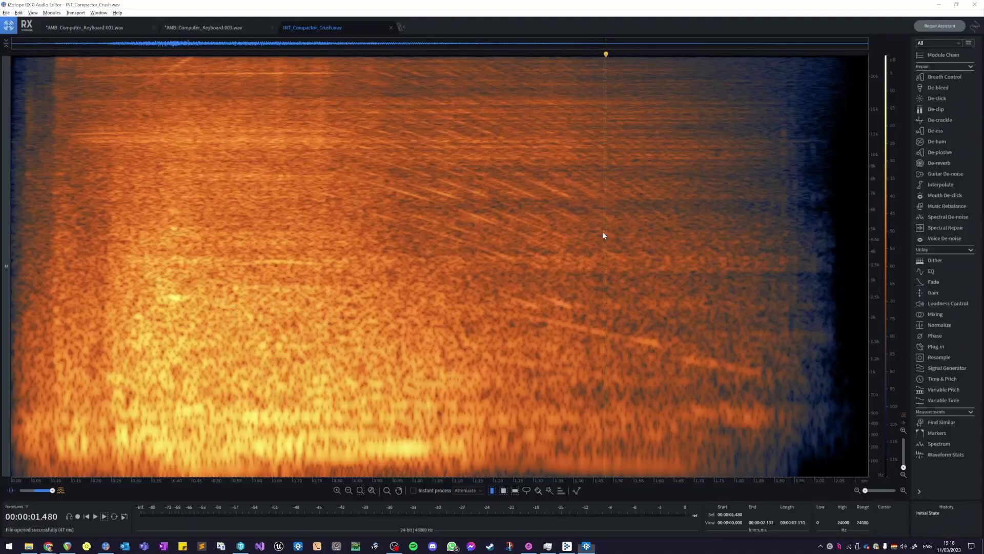
pyautogui.moveTo(543, 230); pyautogui.dragTo(688, 208)
pyautogui.click(663, 233)
pyautogui.click(77, 153)
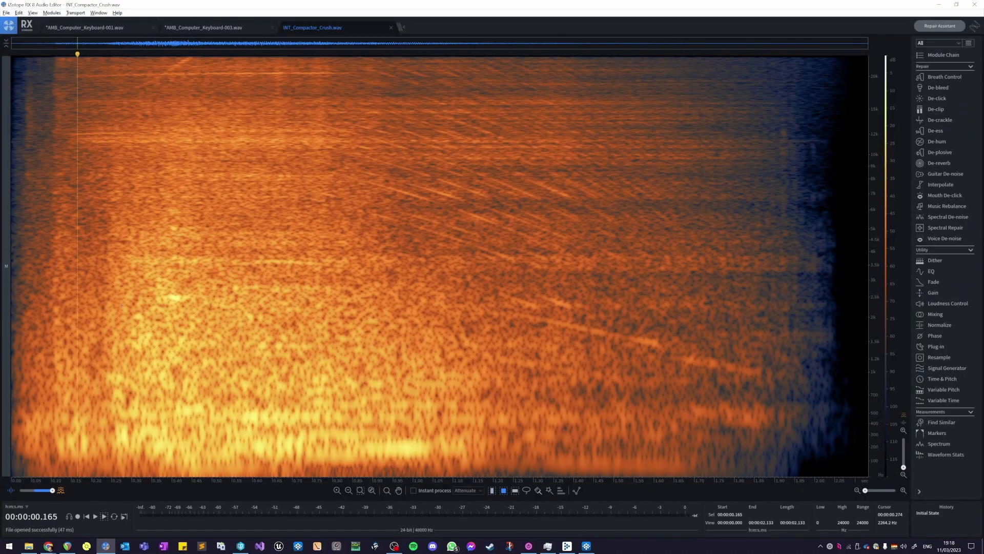
# Step: Select the low frequencies up to about 2.3 kHz between about 0.27 s and 0.92 s and lower their gain repeatedly
pyautogui.moveTo(120, 304); pyautogui.dragTo(376, 464)
pyautogui.hotkey('ctrl', 'shift', 'Down')
pyautogui.hotkey('ctrl', 'shift', 'Down')
pyautogui.hotkey('ctrl', 'shift', 'Down')
pyautogui.hotkey('ctrl', 'shift', 'Down')
pyautogui.hotkey('ctrl', 'shift', 'Down')
pyautogui.hotkey('ctrl', 'shift', 'Down')
pyautogui.hotkey('ctrl', 'shift', 'Down')
pyautogui.hotkey('ctrl', 'shift', 'Down')
pyautogui.hotkey('ctrl', 'shift', 'Down')
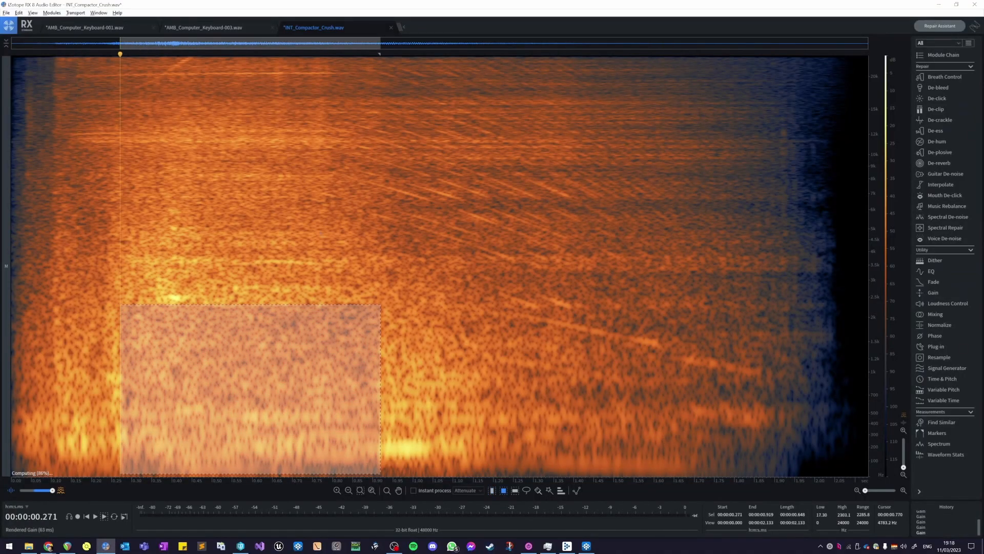
# Step: Save the edited INT_Compactor_Crush.wav in place and switch back to Wwise
pyautogui.click(319, 308)
pyautogui.hotkey('ctrl', 's')
pyautogui.click(443, 328)
pyautogui.click(6, 12)
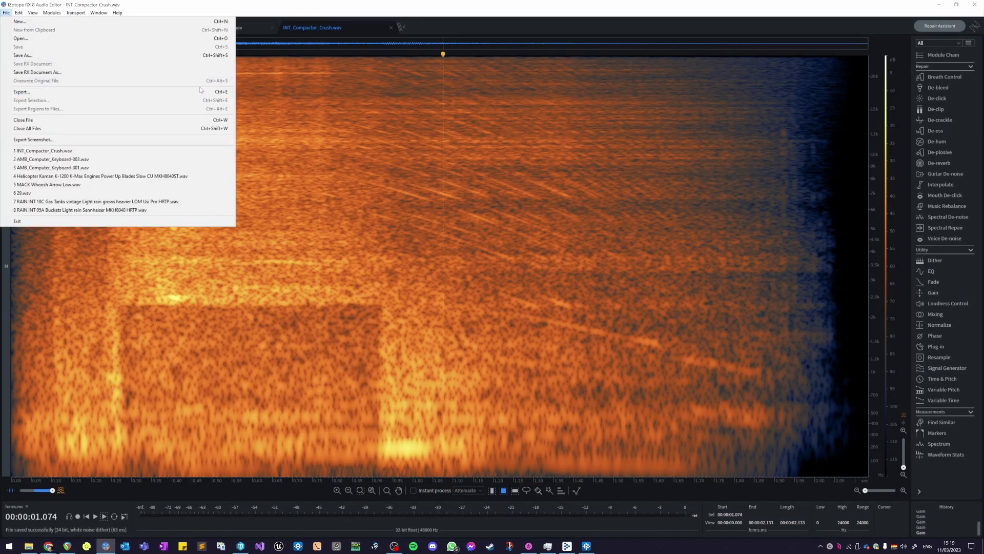
pyautogui.hotkey('alt', 'Tab')
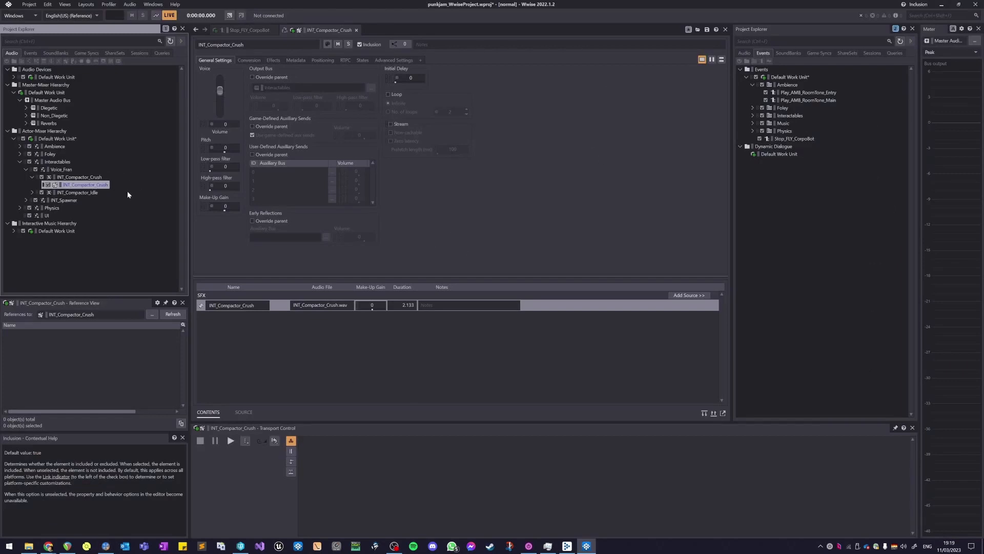
# Step: Run a source control Diff on INT_Compactor_Crush.wav from its source in the contents list
pyautogui.doubleClick(277, 307)
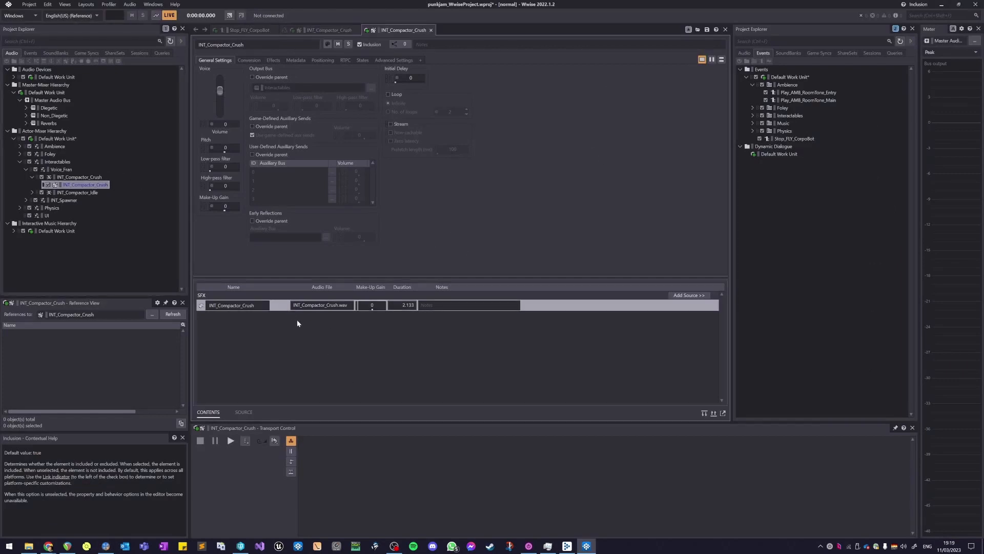
pyautogui.rightClick(278, 306)
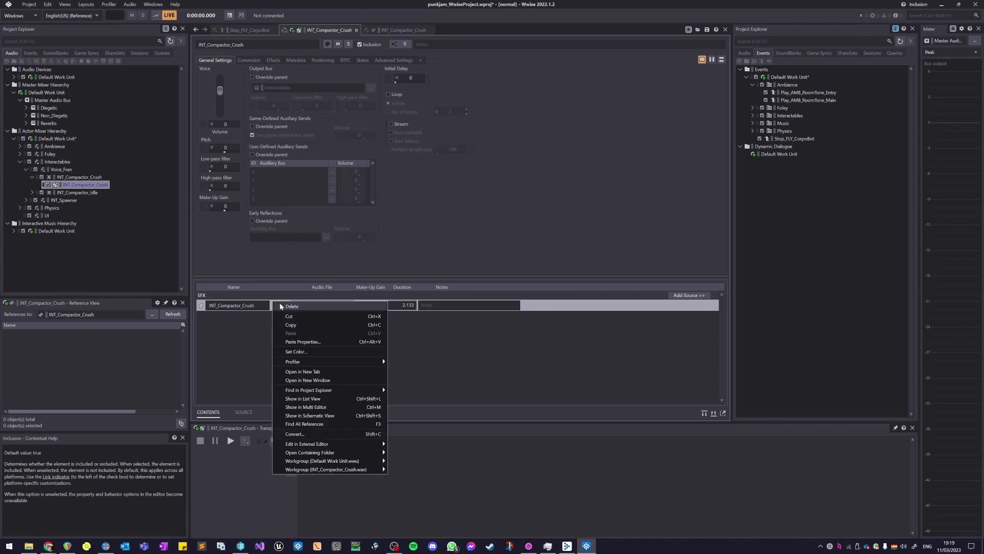
pyautogui.moveTo(367, 473)
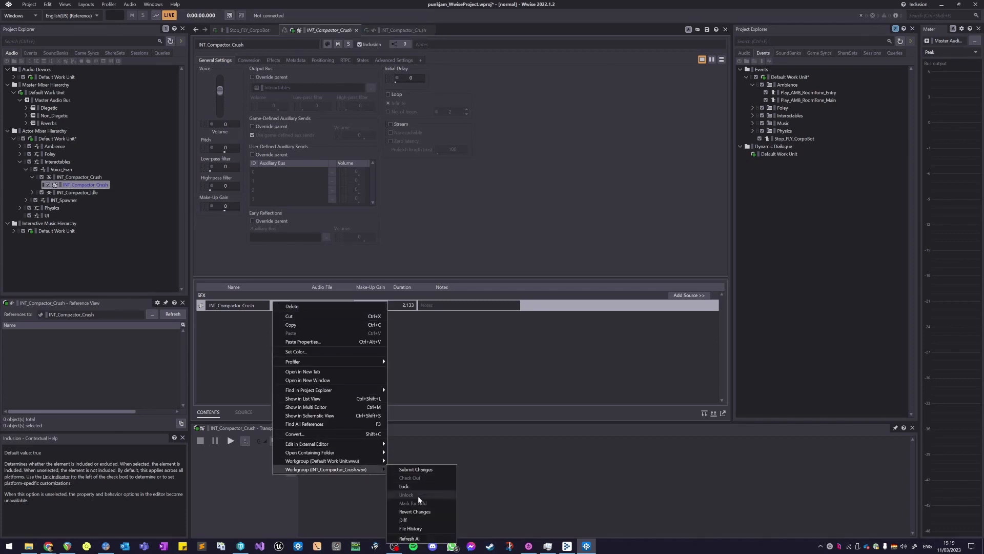
pyautogui.click(417, 519)
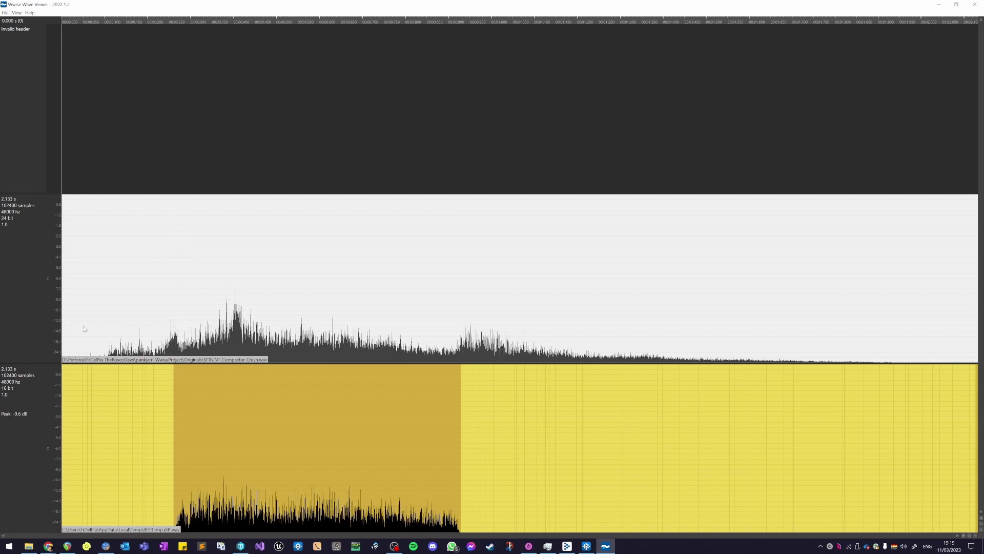
# Step: Examine the edited section of the difference waveform in Wwise Wave Viewer by selecting ranges across it
pyautogui.moveTo(210, 442); pyautogui.dragTo(291, 480)
pyautogui.moveTo(248, 442); pyautogui.dragTo(269, 430)
pyautogui.moveTo(177, 411); pyautogui.dragTo(454, 432)
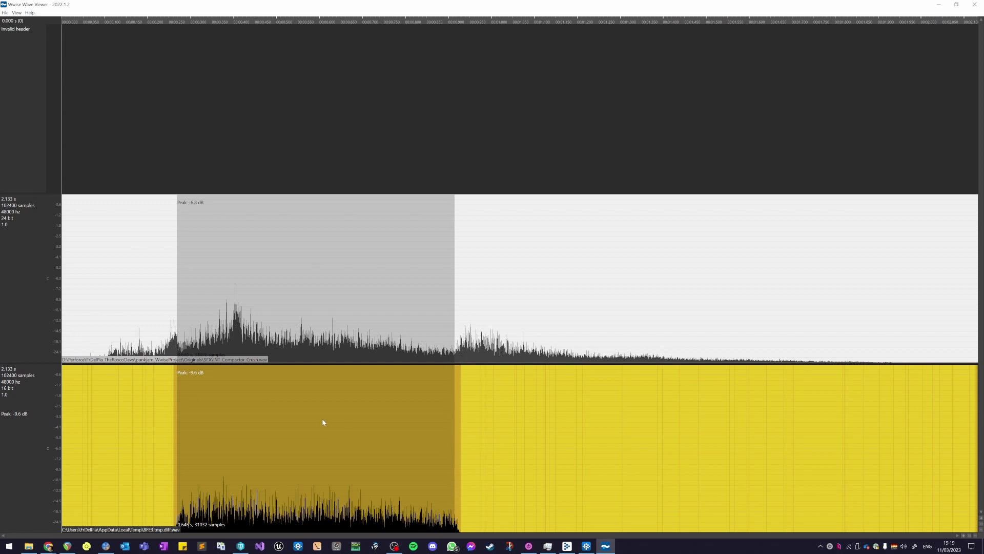
pyautogui.click(195, 442)
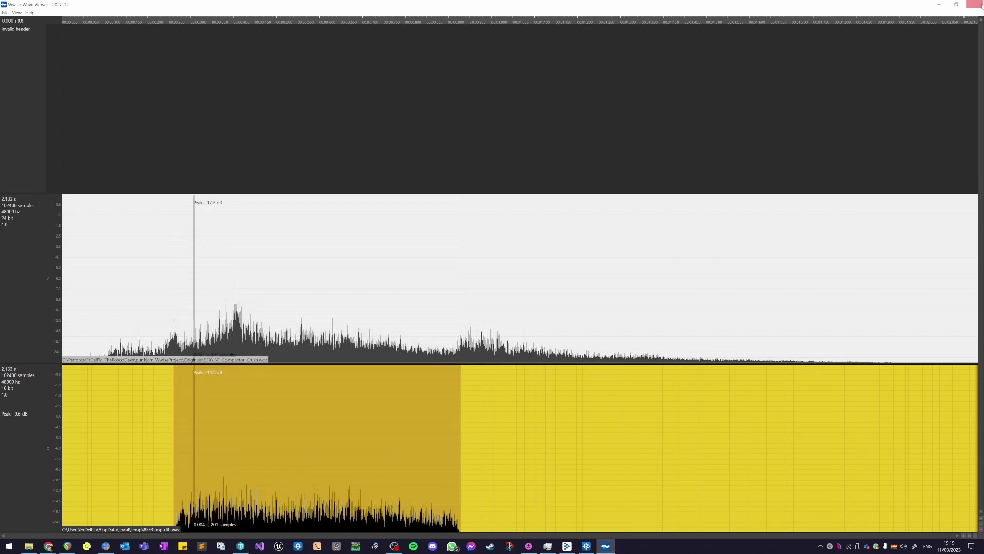
# Step: Inspect several ranges after the edited section to compare the current waveform with the difference waveform
pyautogui.moveTo(491, 238); pyautogui.dragTo(699, 315)
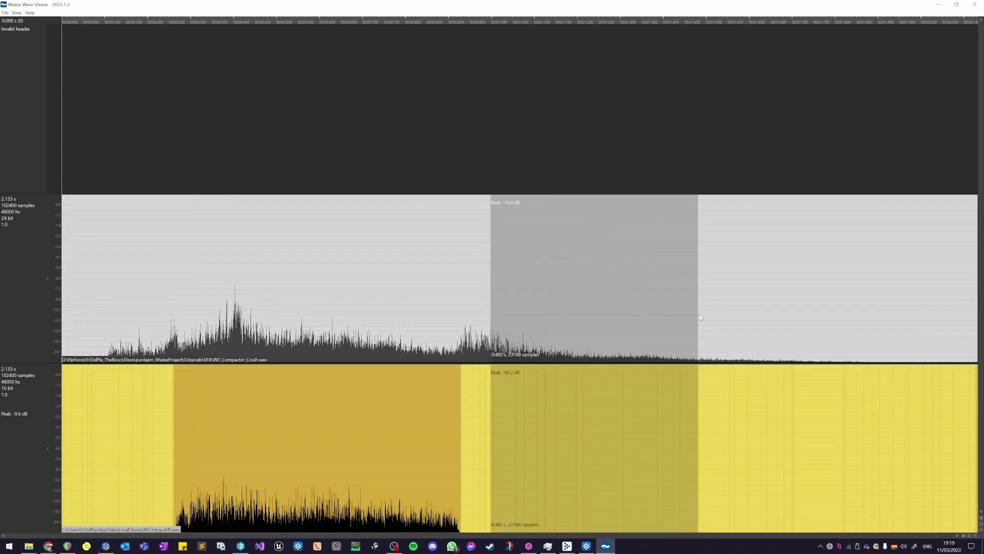
pyautogui.click(697, 315)
pyautogui.press('Up')
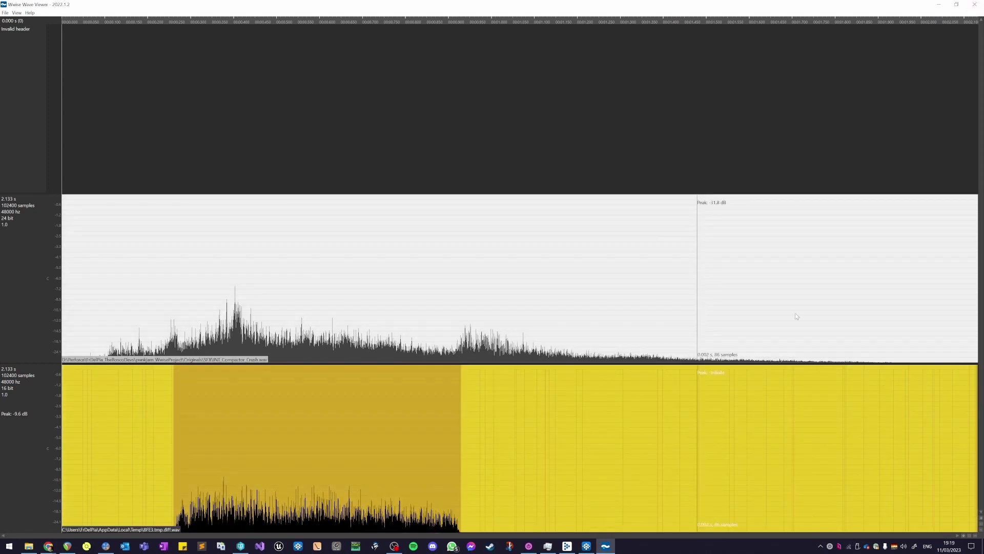
pyautogui.moveTo(806, 256); pyautogui.dragTo(884, 354)
pyautogui.moveTo(681, 408); pyautogui.dragTo(645, 410)
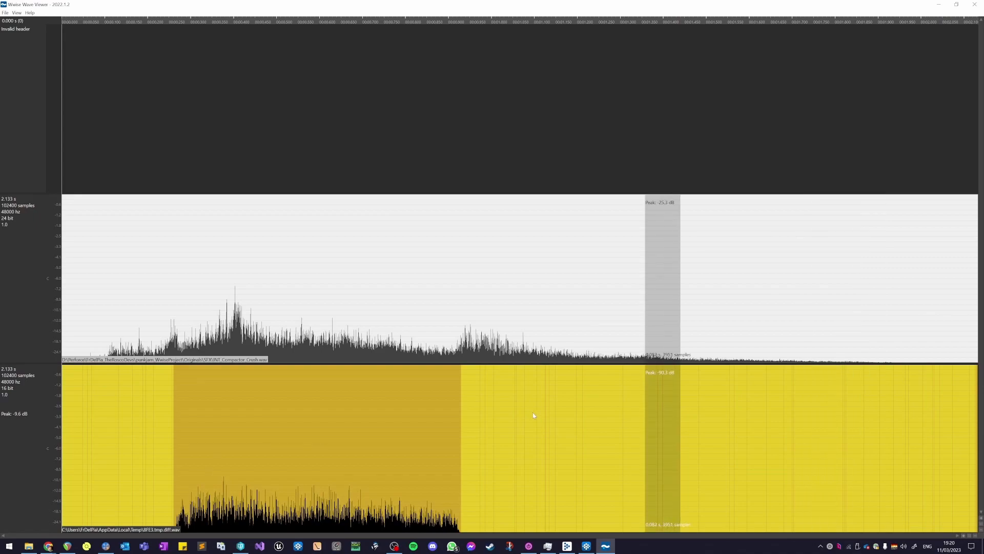
pyautogui.moveTo(533, 416); pyautogui.dragTo(554, 415)
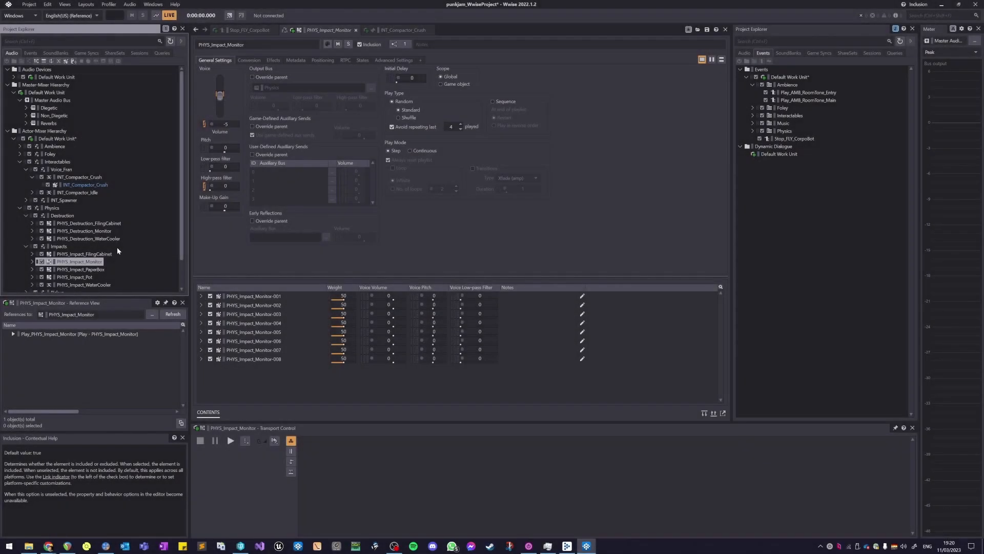
# Step: Open the Play event that references PHYS_Impact_Monitor and audition it
pyautogui.click(109, 271)
pyautogui.click(99, 262)
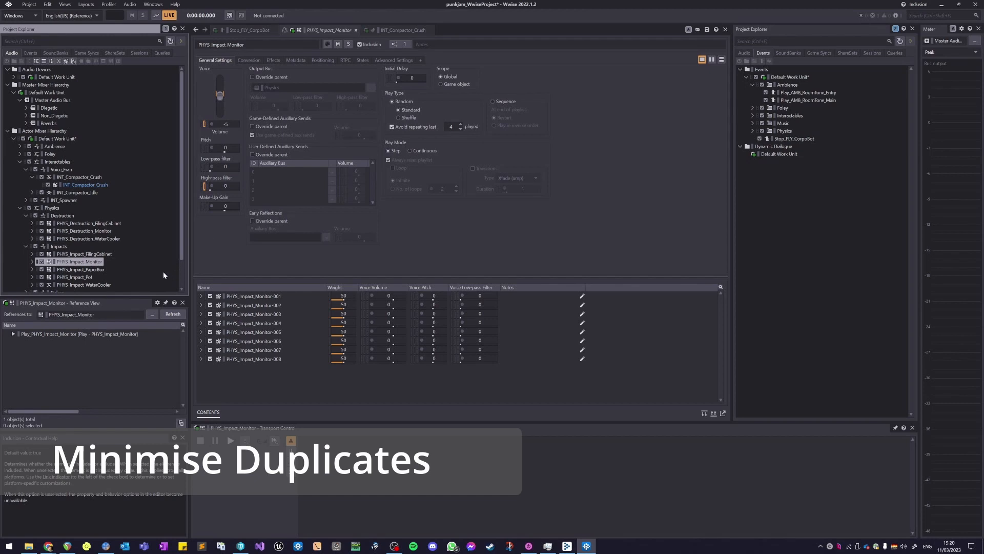
pyautogui.scroll(-2, 146, 227)
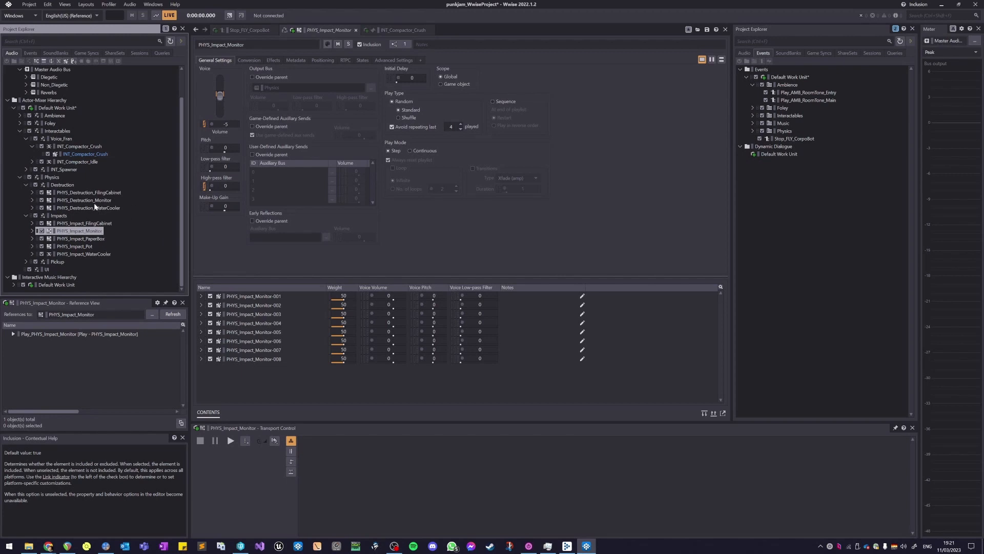
pyautogui.doubleClick(55, 337)
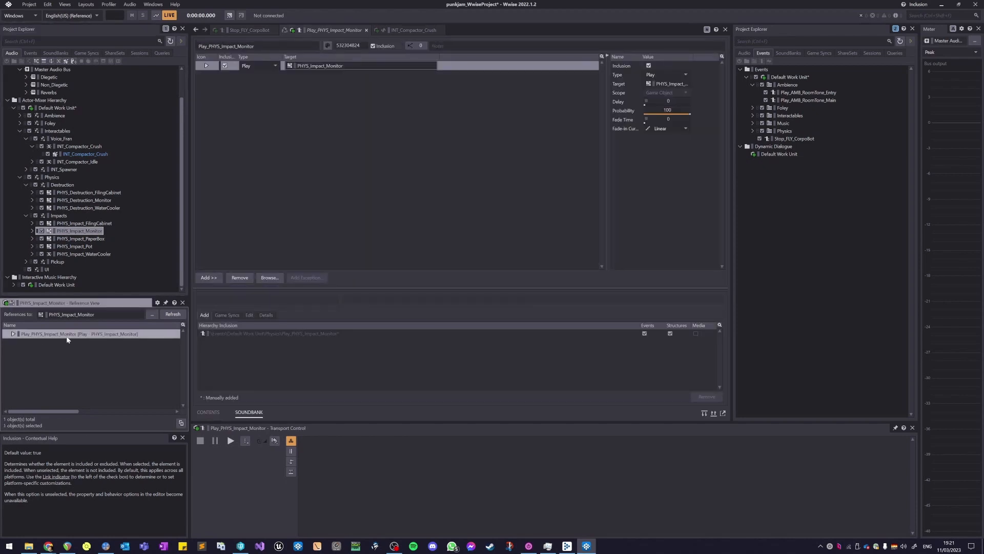
pyautogui.click(383, 131)
pyautogui.press('space')
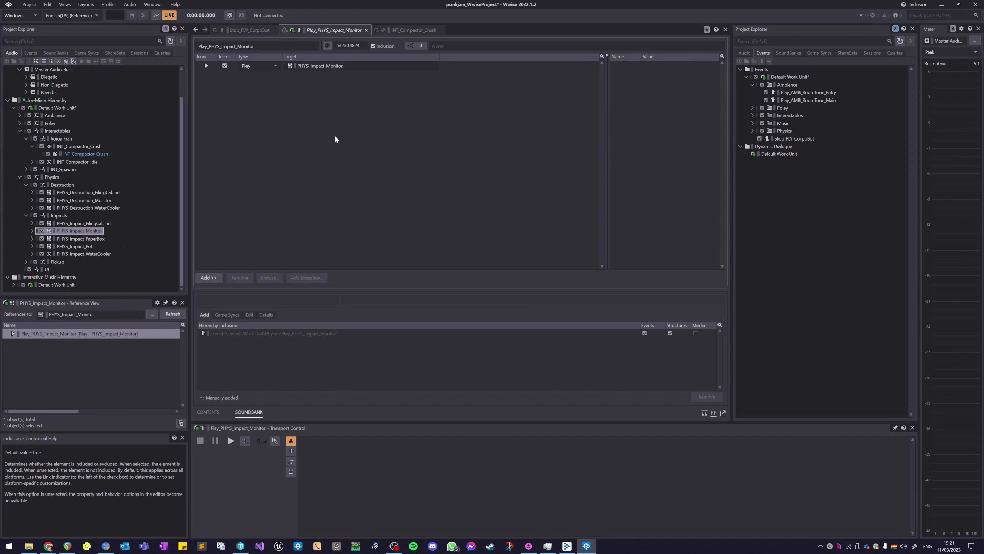
# Step: Create a Random Container as the parent of PHYS_Impact_Monitor, keeping the default name
pyautogui.doubleClick(103, 232)
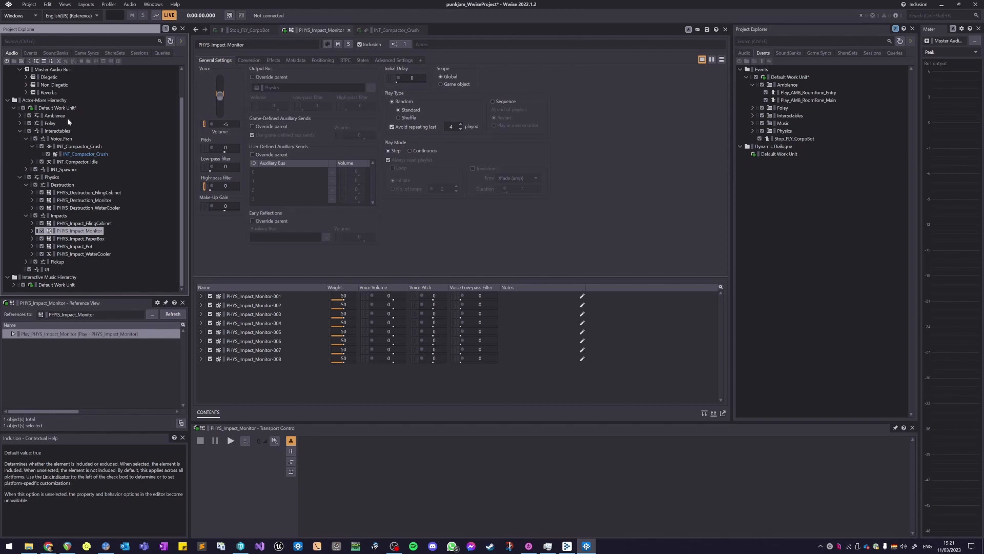
pyautogui.click(36, 60)
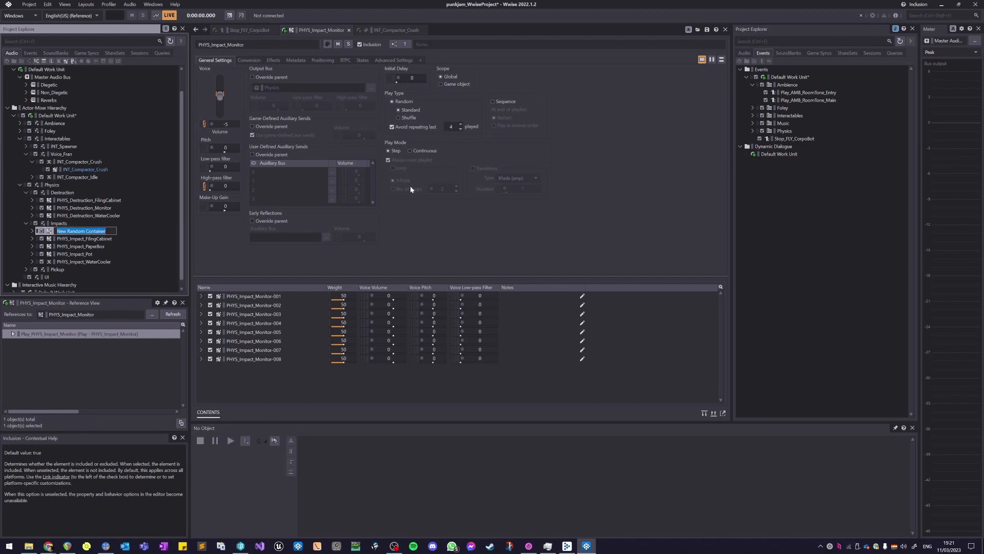
pyautogui.press('Return')
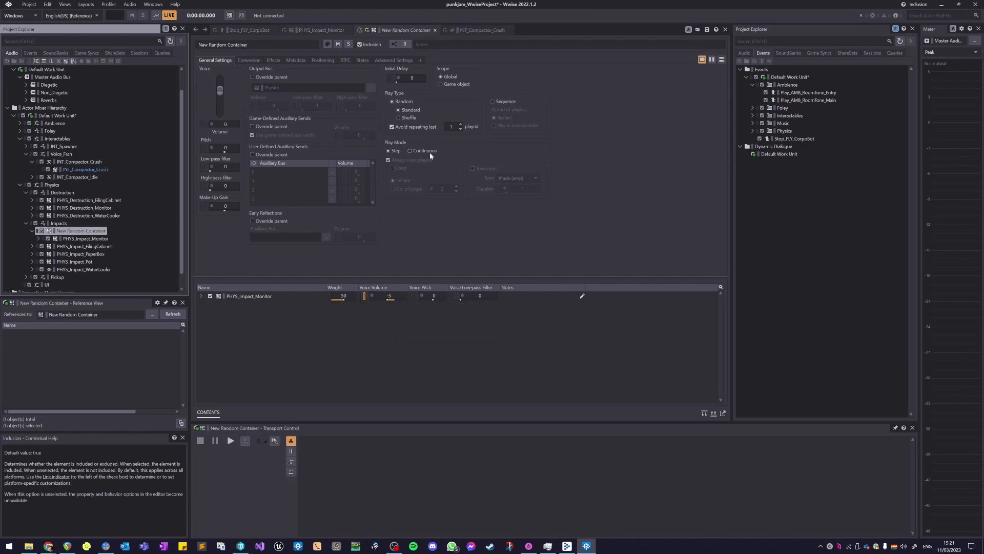
# Step: Set the new parent container to Continuous with infinite Loop and Trigger rate transitions of 0.15 duration, and audition it
pyautogui.click(430, 152)
pyautogui.click(393, 168)
pyautogui.click(495, 169)
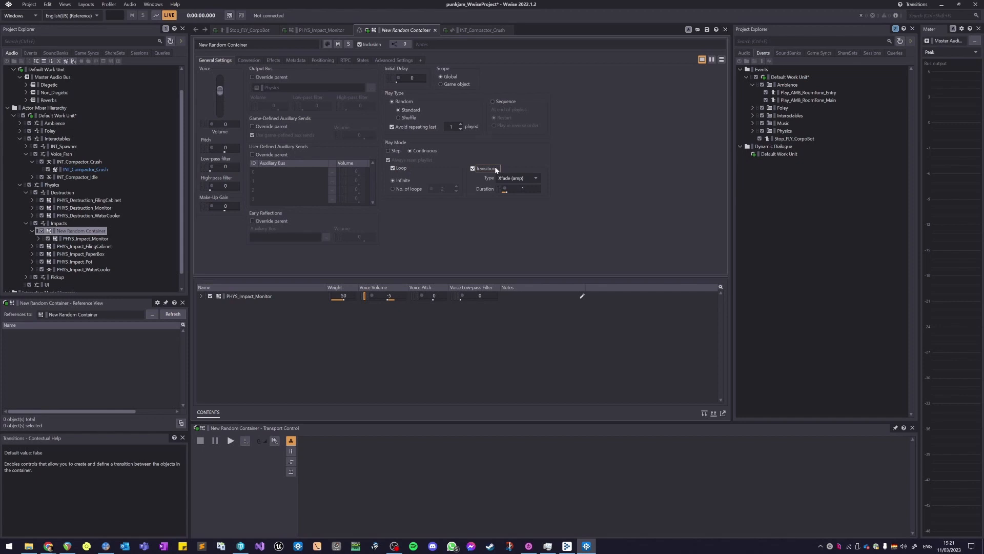
pyautogui.click(521, 179)
pyautogui.click(528, 214)
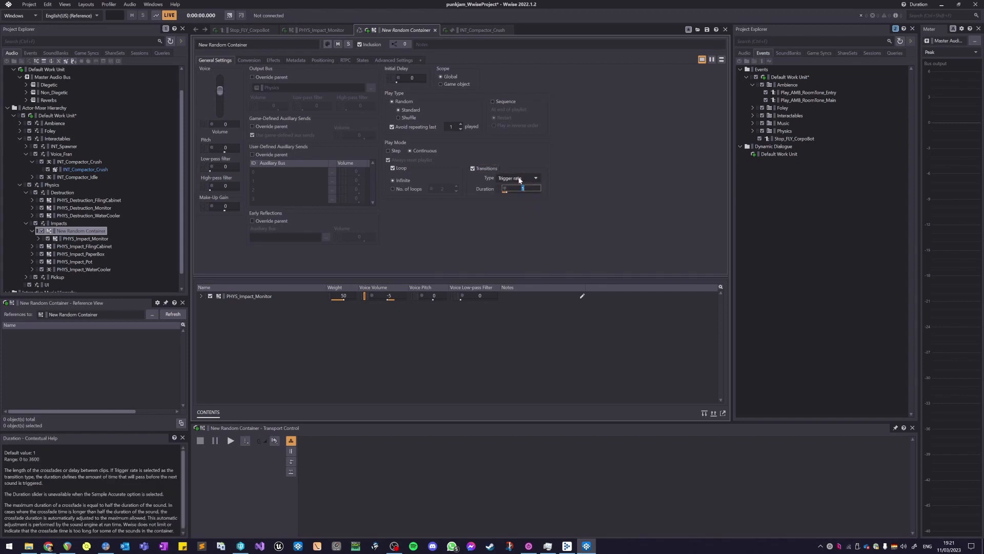
pyautogui.press('space')
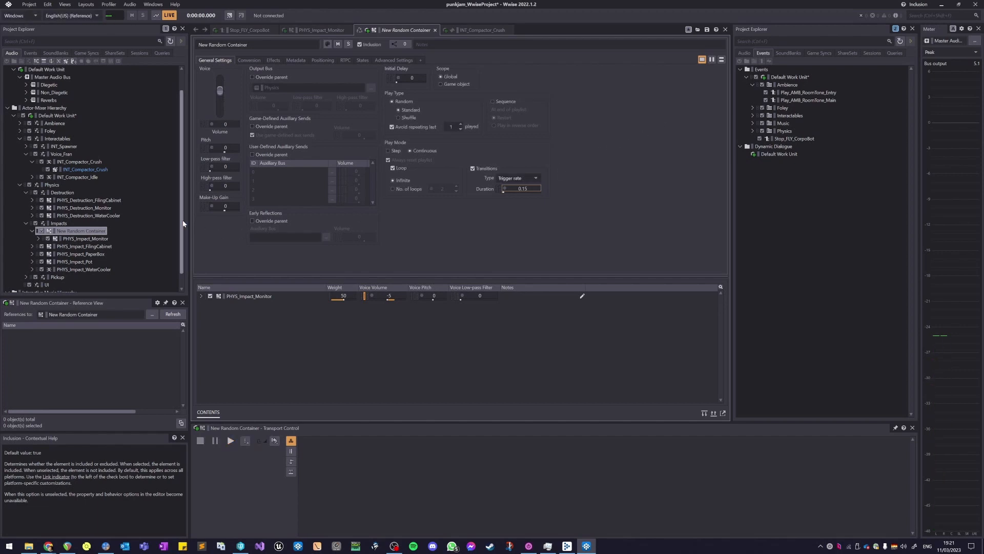
# Step: Rename the new parent container as PHYS_Impact_Monitor_Loop, reusing its child's name
pyautogui.click(85, 232)
pyautogui.rightClick(85, 233)
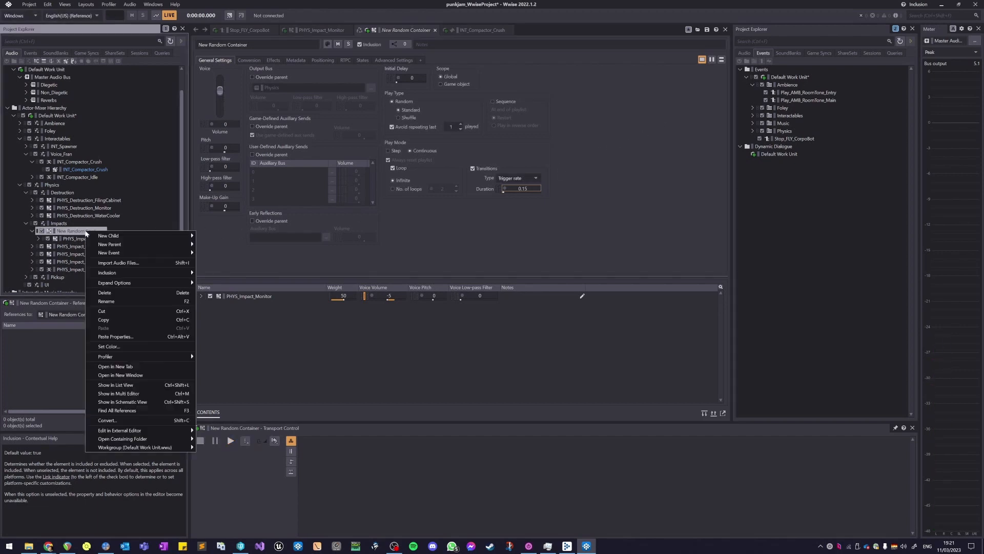
pyautogui.press('Escape')
pyautogui.click(100, 238)
pyautogui.press('F2')
pyautogui.hotkey('ctrl', 'c')
pyautogui.click(104, 232)
pyautogui.press('F2')
pyautogui.hotkey('ctrl', 'v')
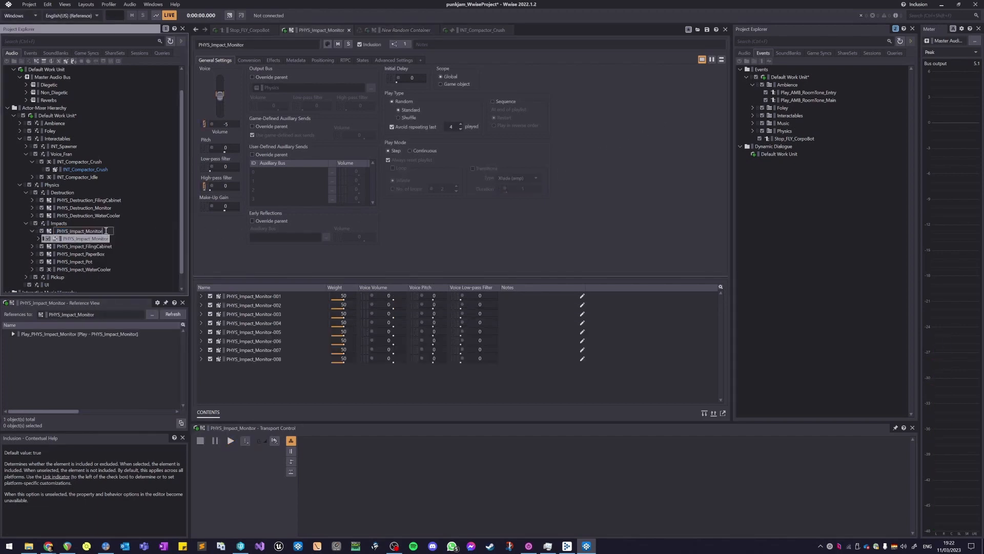
pyautogui.write('_Loop')
pyautogui.press('Return')
# Step: Cycle name editing up and down through the containers under Impacts without changing any name
pyautogui.press('Down')
pyautogui.click(103, 239)
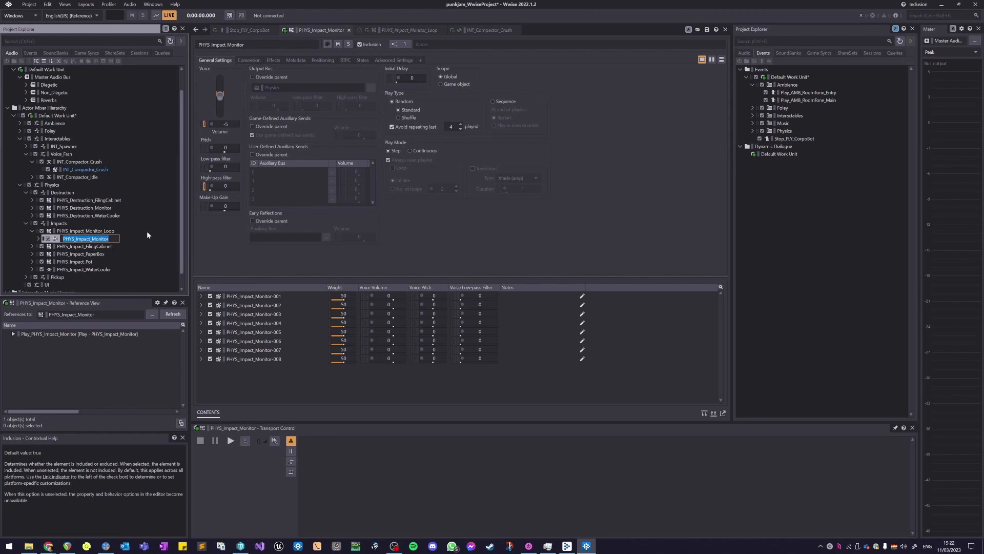
pyautogui.press('Up')
pyautogui.press('Down')
pyautogui.press('Down')
pyautogui.press('Down')
pyautogui.press('Down')
pyautogui.press('Down')
pyautogui.press('Up')
pyautogui.press('Up')
pyautogui.press('Up')
pyautogui.press('Up')
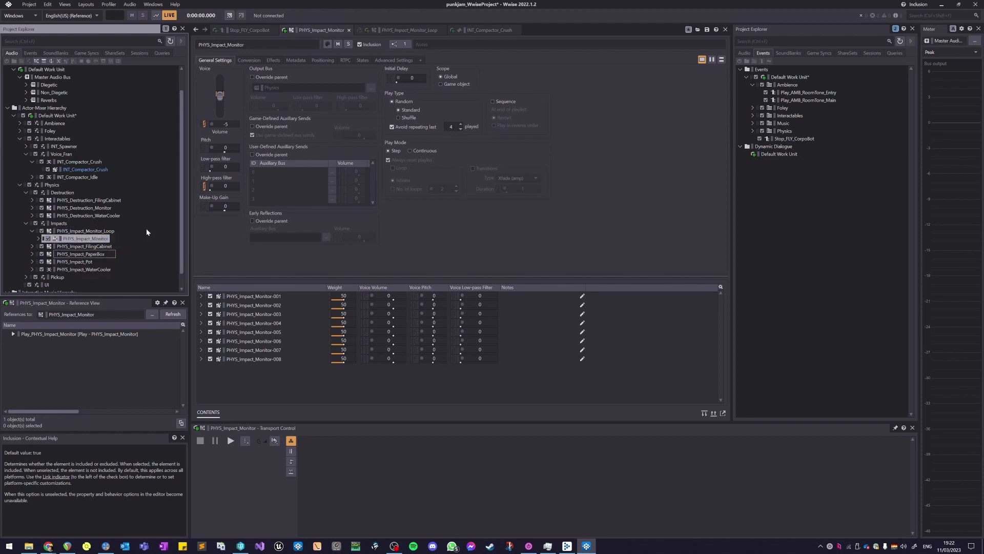
pyautogui.press('Down')
pyautogui.press('Down')
pyautogui.press('Down')
pyautogui.press('Up')
pyautogui.press('Up')
pyautogui.press('Up')
pyautogui.press('Up')
pyautogui.press('Escape')
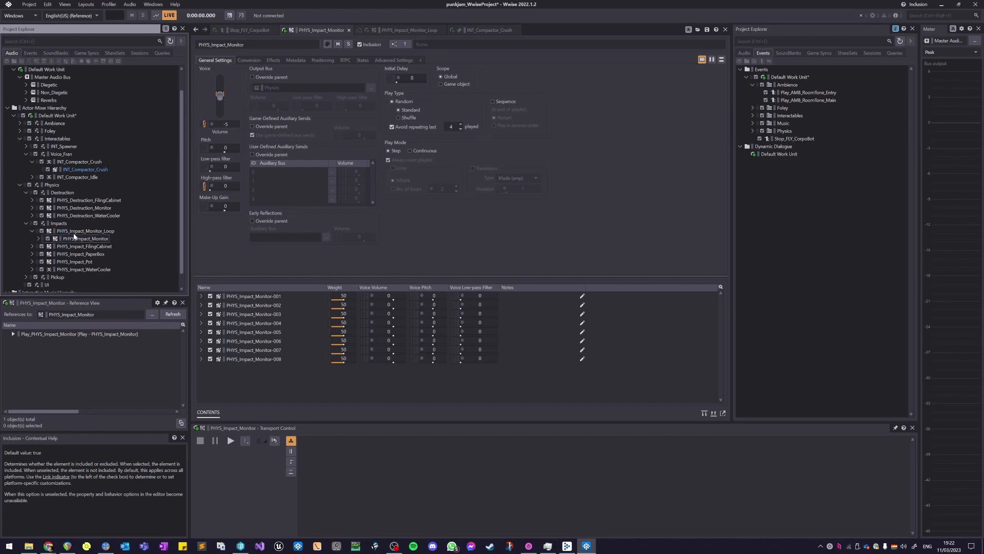
# Step: Create a Play event for PHYS_Impact_Monitor_Loop and audition the looping container
pyautogui.press('Up')
pyautogui.rightClick(107, 234)
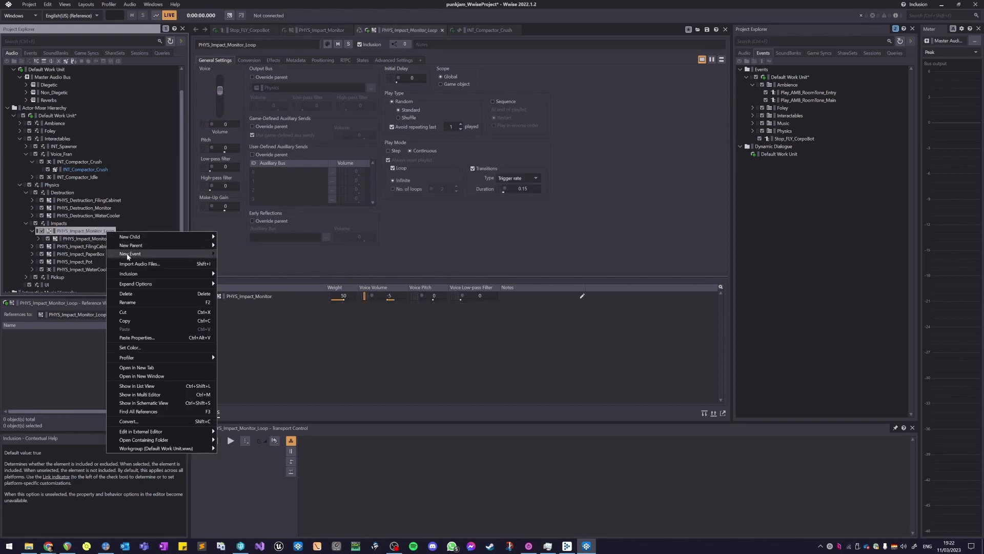
pyautogui.moveTo(129, 256)
pyautogui.click(254, 256)
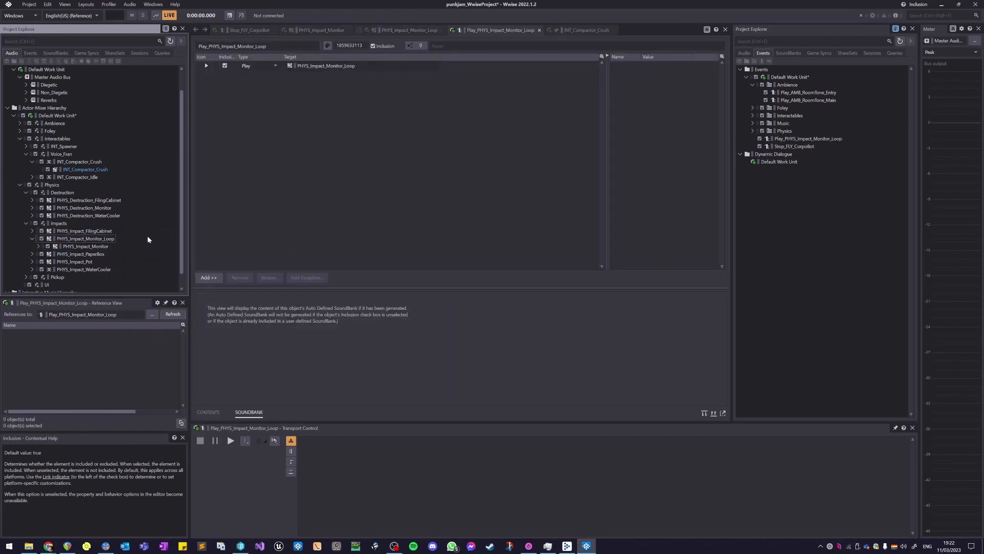
pyautogui.click(109, 239)
pyautogui.press('space')
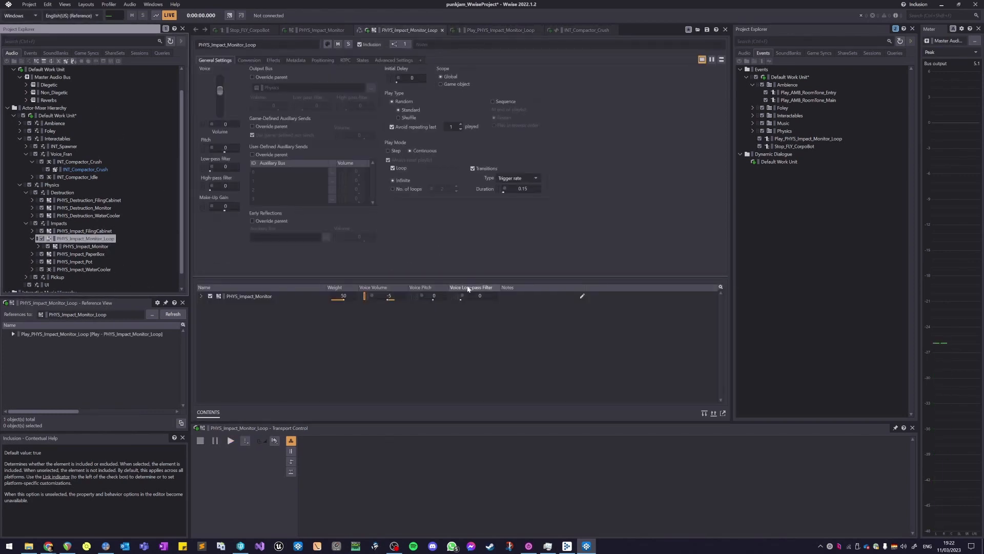
# Step: Open the Play event referencing PHYS_Impact_Monitor_Loop and audition it from the second Project Explorer
pyautogui.hotkey('ctrl', '2')
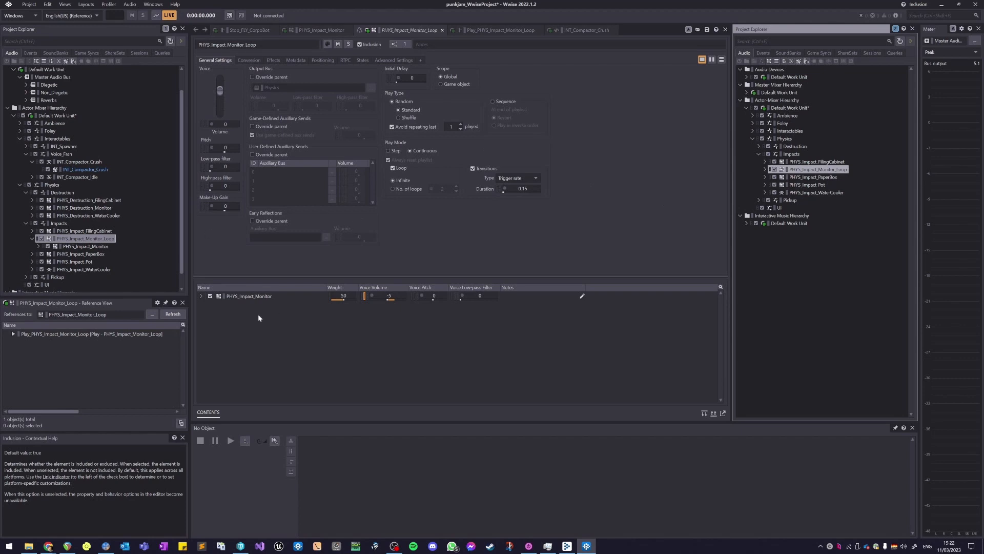
pyautogui.doubleClick(49, 335)
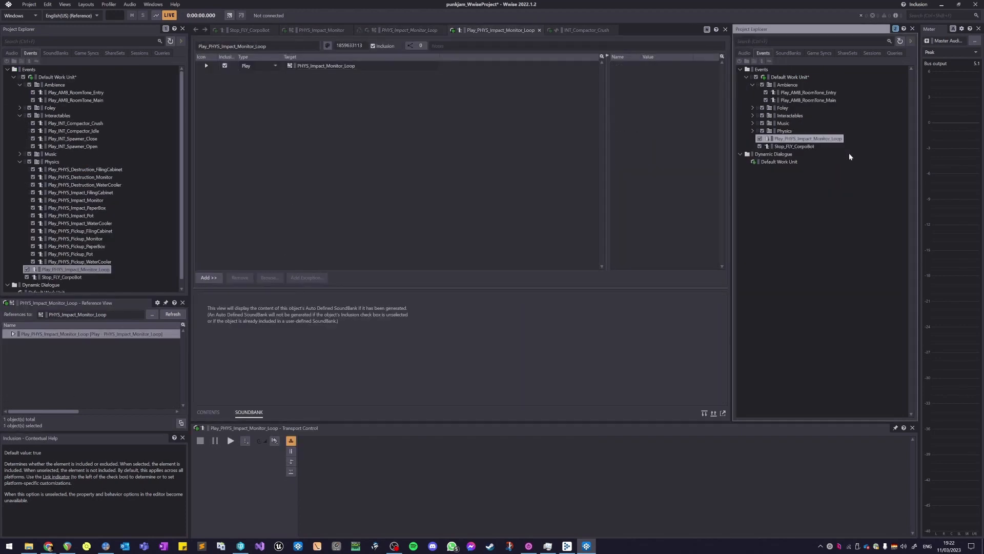
pyautogui.click(821, 138)
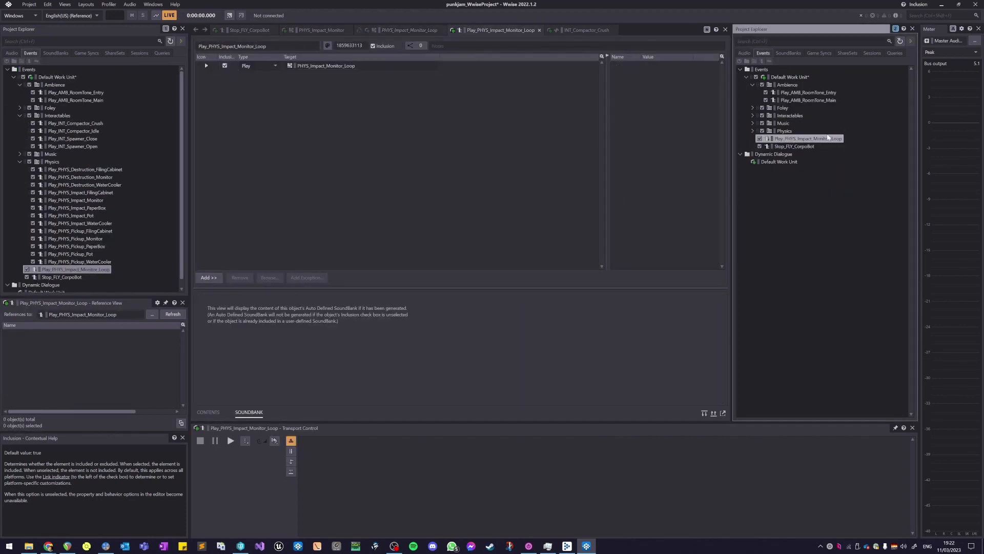
pyautogui.press('space')
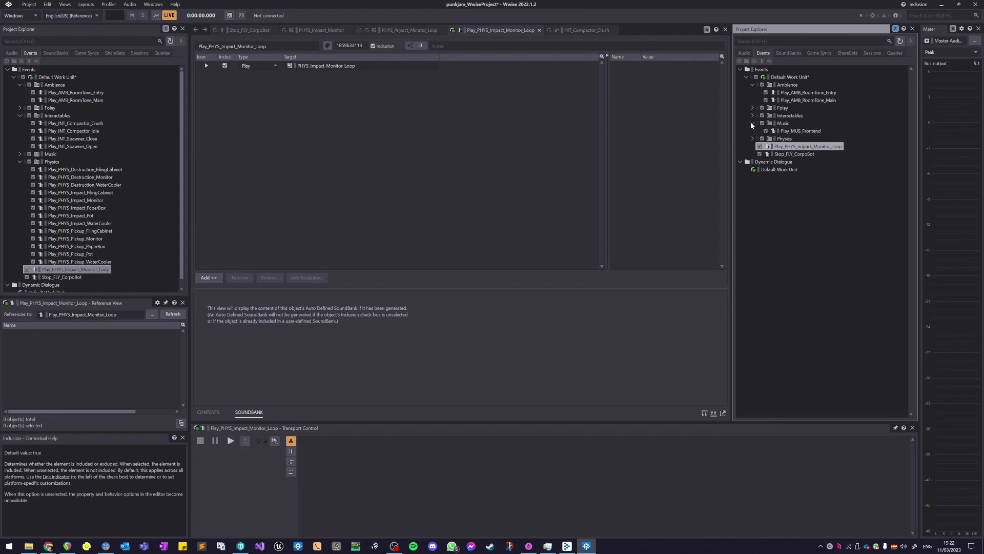
# Step: Move the Play_PHYS_Impact_Monitor_Loop event into the Physics events folder and audition Play_PHYS_Impact_Monitor
pyautogui.click(753, 131)
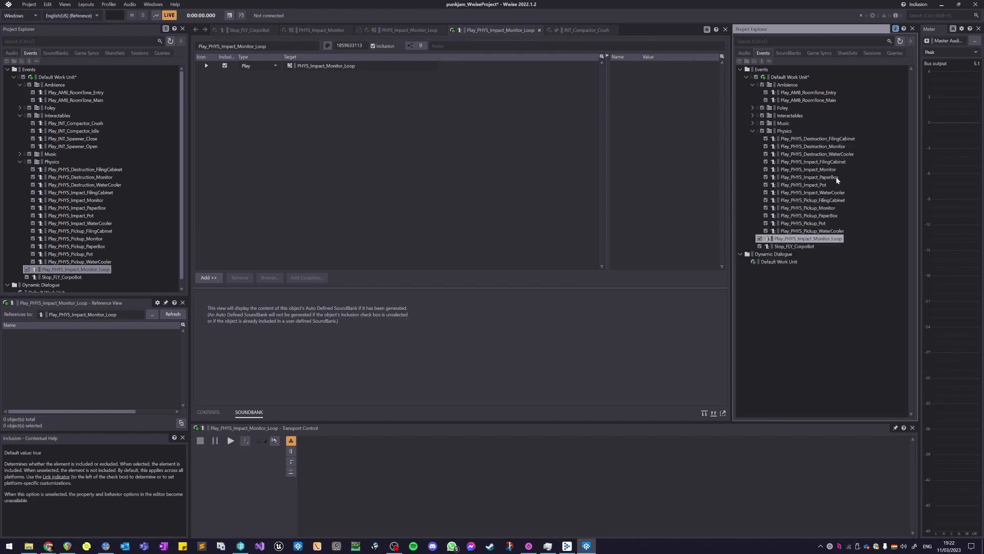
pyautogui.moveTo(826, 241); pyautogui.dragTo(789, 134)
pyautogui.click(821, 170)
pyautogui.press('space')
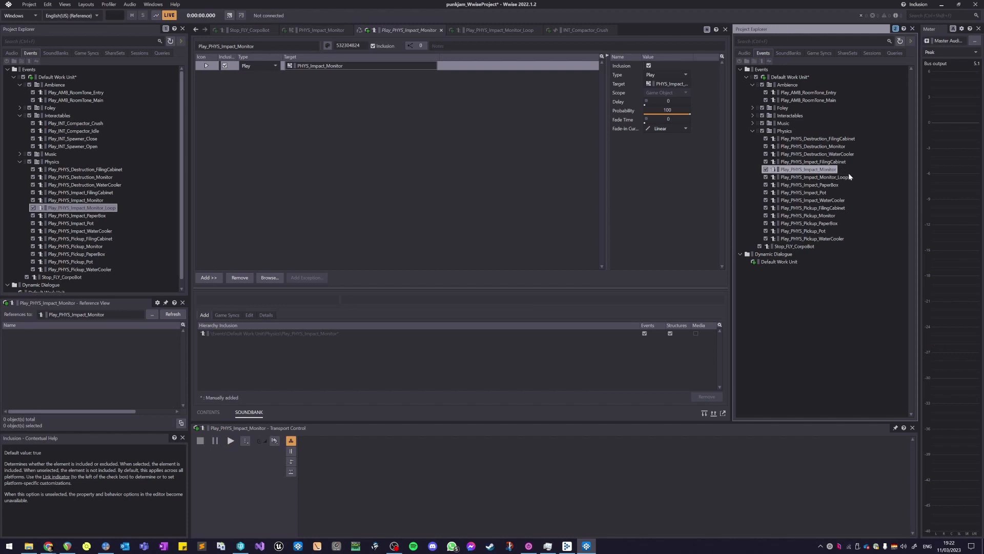
# Step: Set the voice volume of PHYS_Impact_Monitor to 4 and audition the Play_PHYS_Impact_Monitor_Loop event
pyautogui.click(133, 217)
pyautogui.click(12, 53)
pyautogui.click(96, 239)
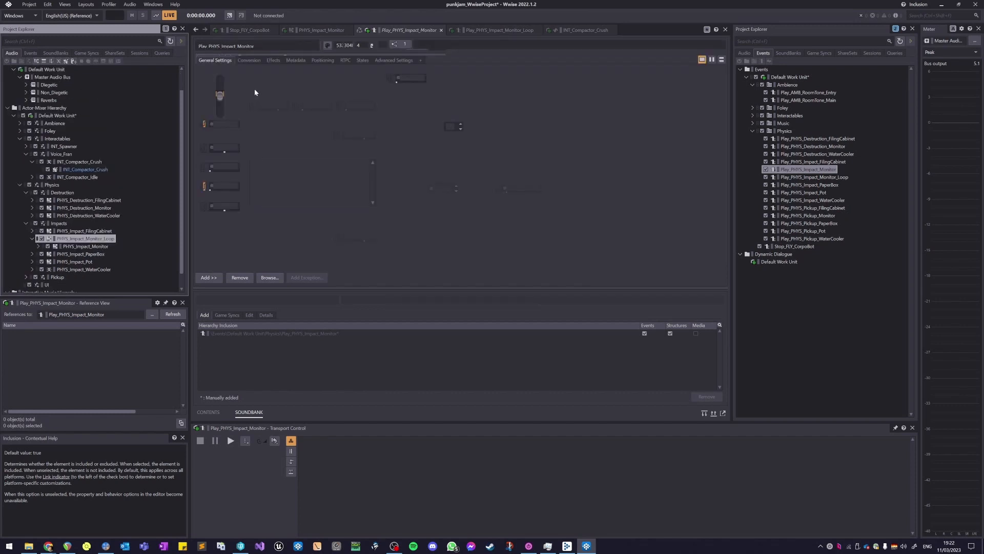
pyautogui.press('Down')
pyautogui.moveTo(220, 95); pyautogui.dragTo(220, 86)
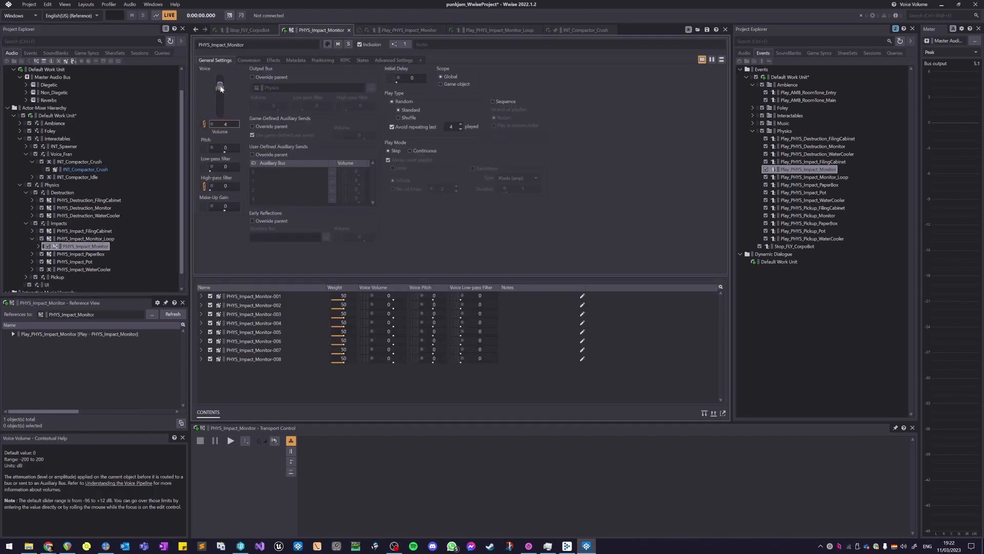
pyautogui.click(821, 177)
pyautogui.press('space')
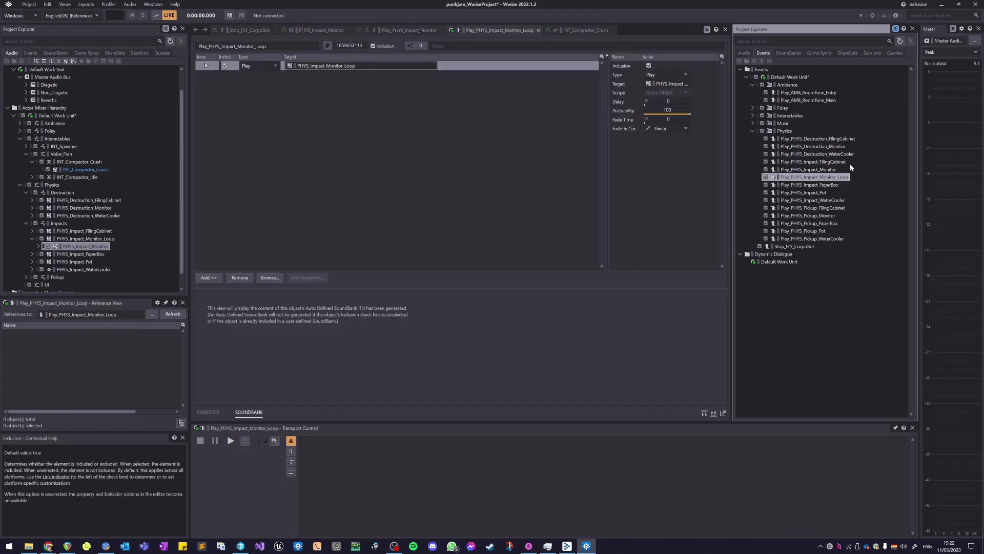
# Step: Set the voice pitch of PHYS_Impact_Monitor to -1040 and audition the Play_PHYS_Impact_Monitor_Loop event
pyautogui.click(85, 246)
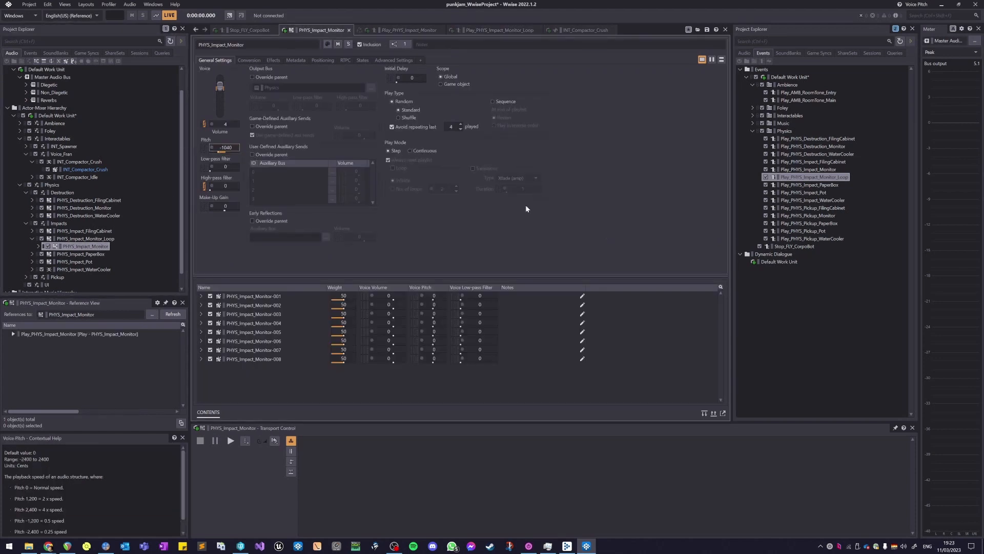
pyautogui.click(827, 176)
pyautogui.press('space')
pyautogui.click(835, 177)
pyautogui.press('space')
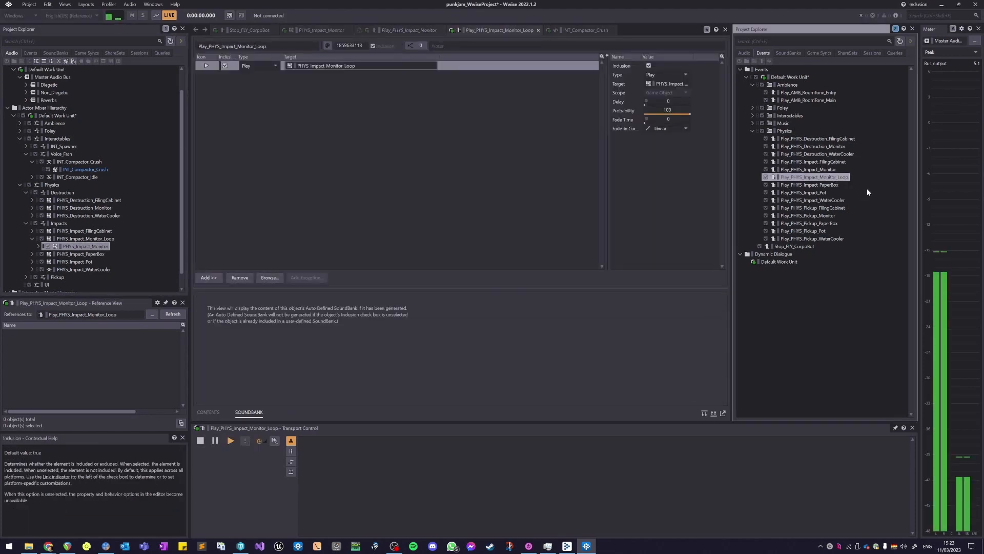
pyautogui.press('space')
# Step: Select PHYS_Impact_Monitor_Loop and its child PHYS_Impact_Monitor together to view the events referencing both
pyautogui.click(442, 160)
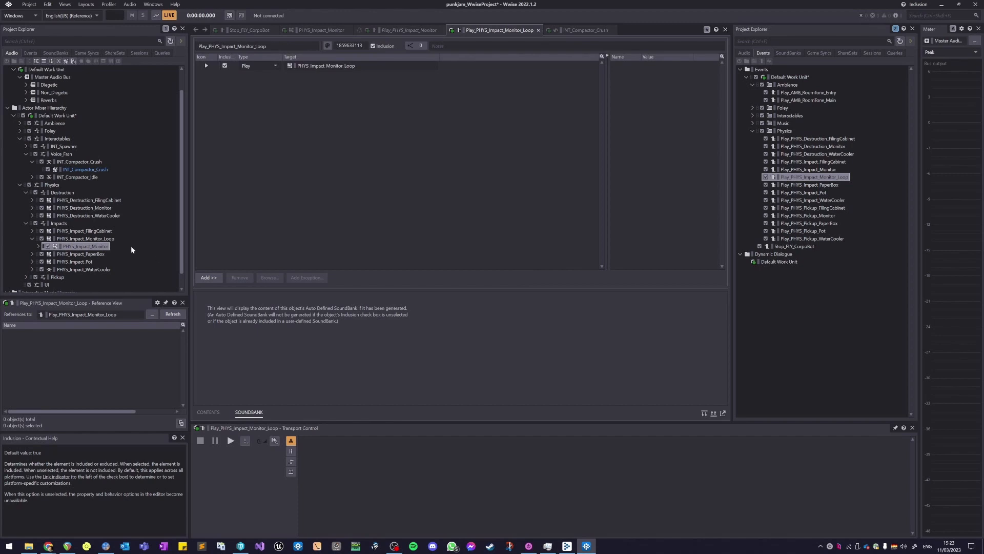
pyautogui.moveTo(132, 249); pyautogui.dragTo(45, 238)
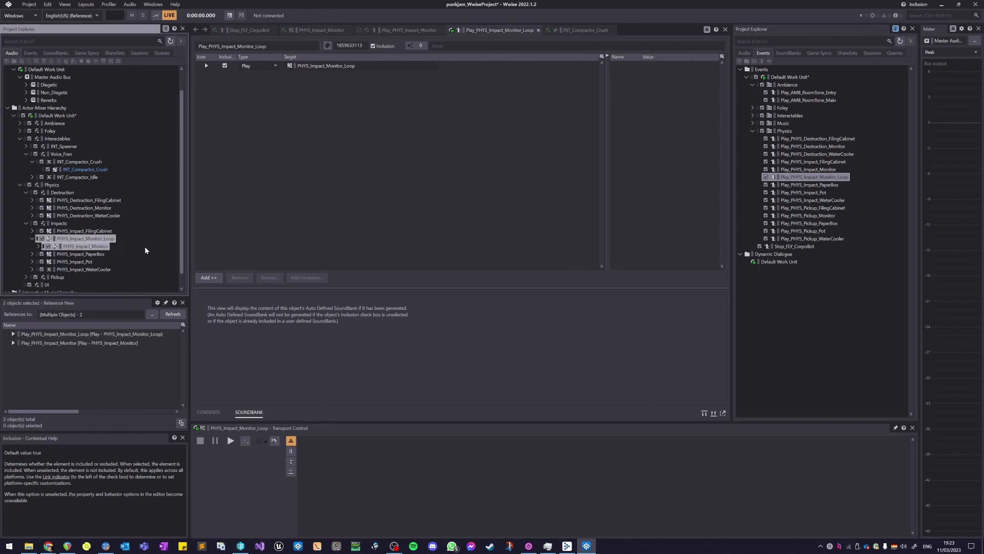
pyautogui.click(146, 245)
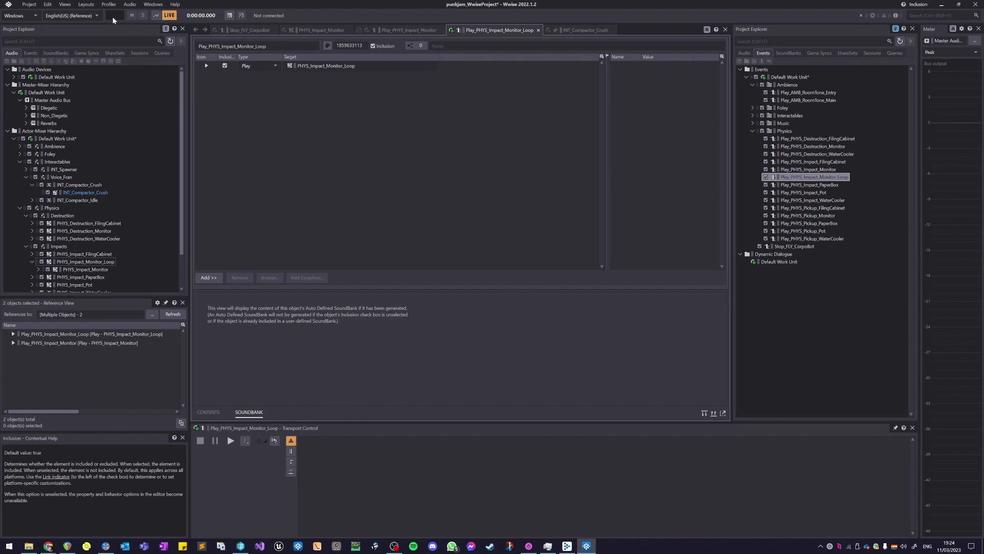
# Step: Browse the available layouts and switch to the Mixer layout
pyautogui.click(87, 5)
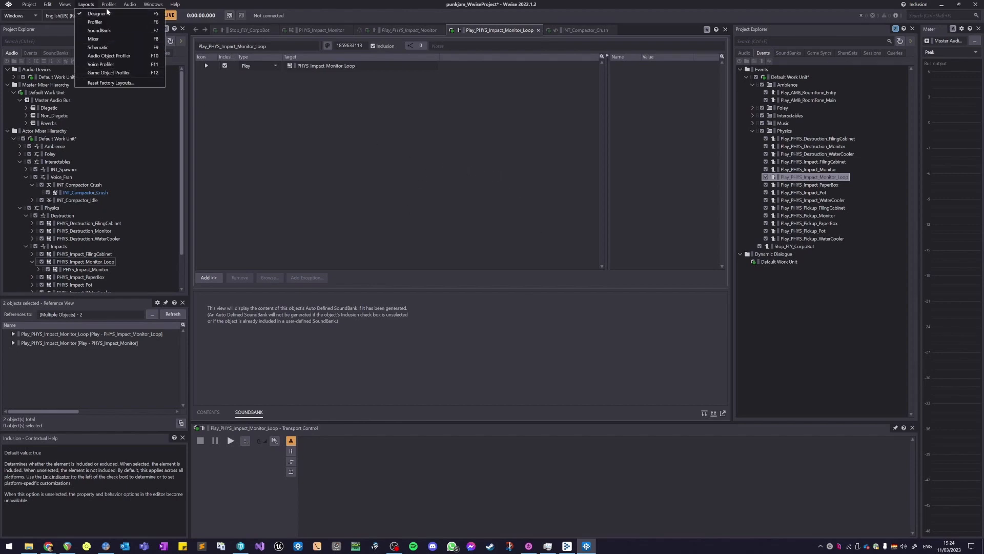
pyautogui.click(66, 7)
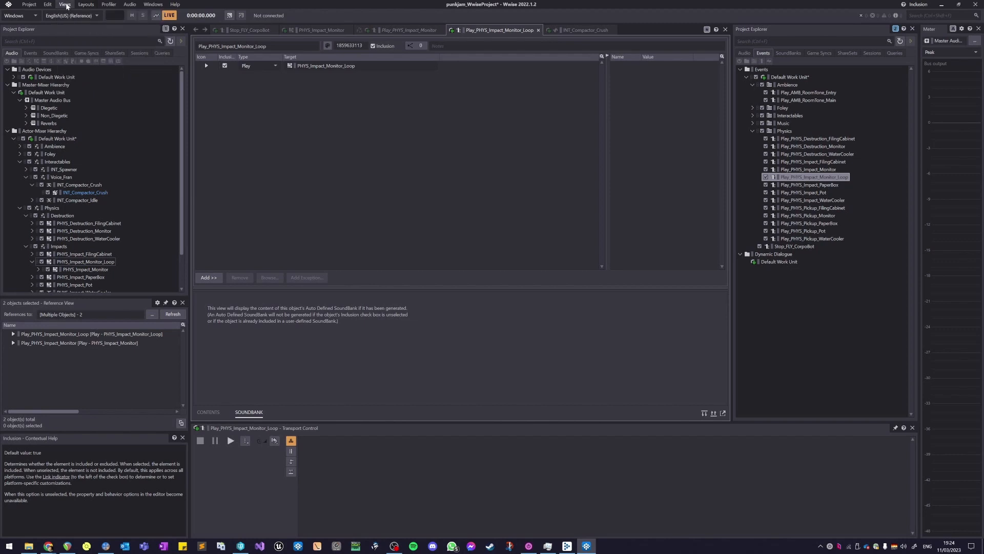
pyautogui.press('F8')
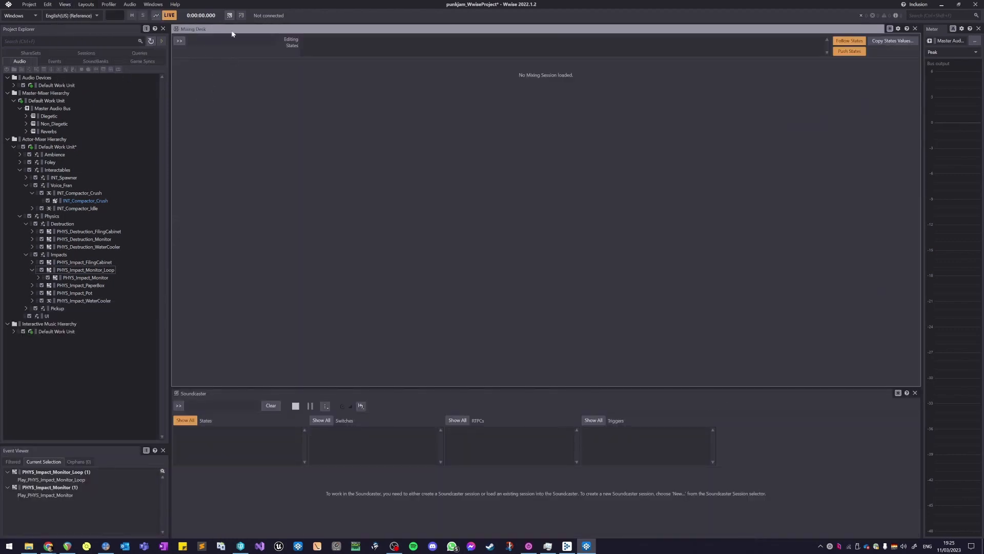
# Step: Create a mixing session named New Mixing Session in the Default Work Unit and add the Diegetic and Non_Diegetic buses to it
pyautogui.click(181, 41)
pyautogui.click(203, 43)
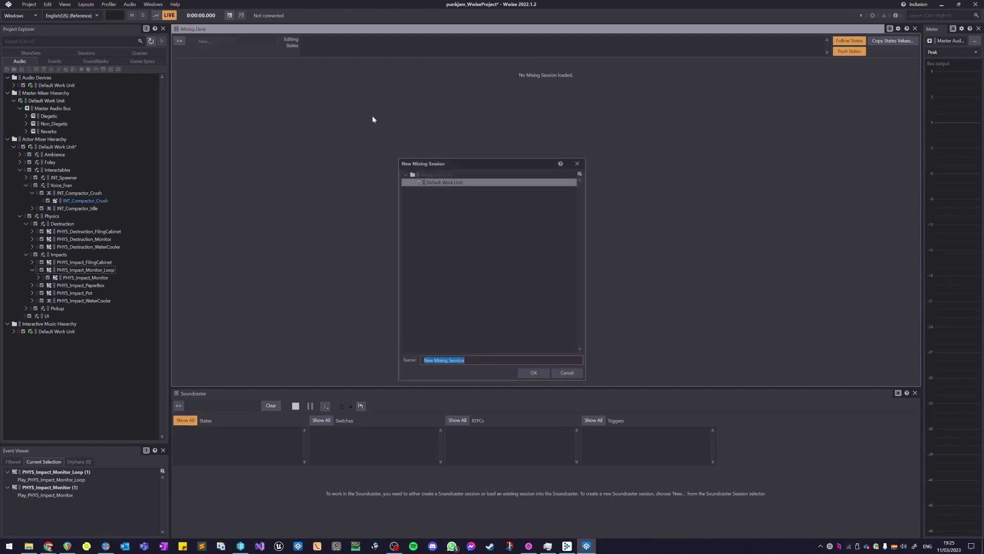
pyautogui.click(536, 374)
pyautogui.moveTo(48, 116); pyautogui.dragTo(272, 169)
pyautogui.moveTo(52, 124); pyautogui.dragTo(345, 149)
# Step: Add the Ambience bus under Diegetic to the mixing session, placed between the Diegetic and Non_Diegetic strips
pyautogui.click(49, 117)
pyautogui.click(26, 116)
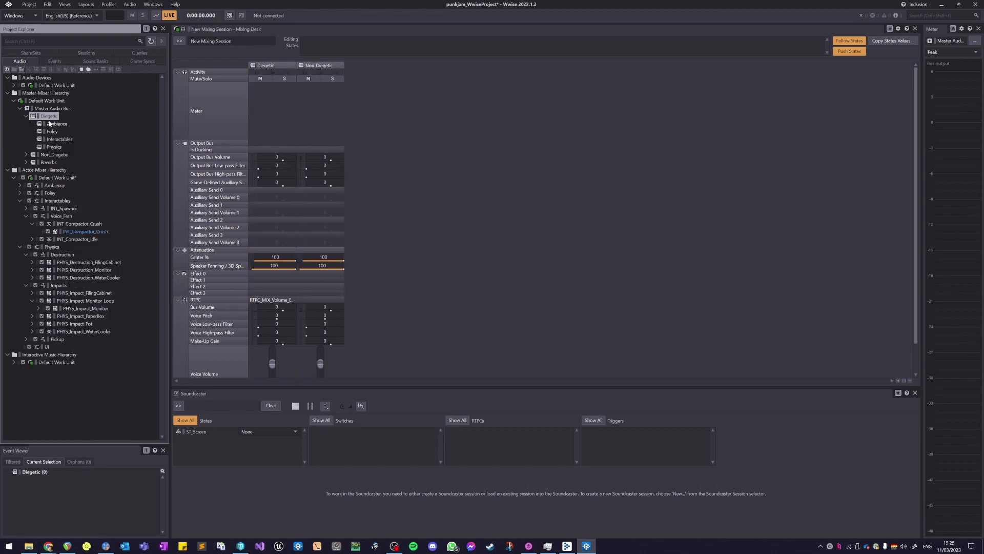
pyautogui.moveTo(53, 123); pyautogui.dragTo(349, 175)
pyautogui.moveTo(365, 66); pyautogui.dragTo(317, 69)
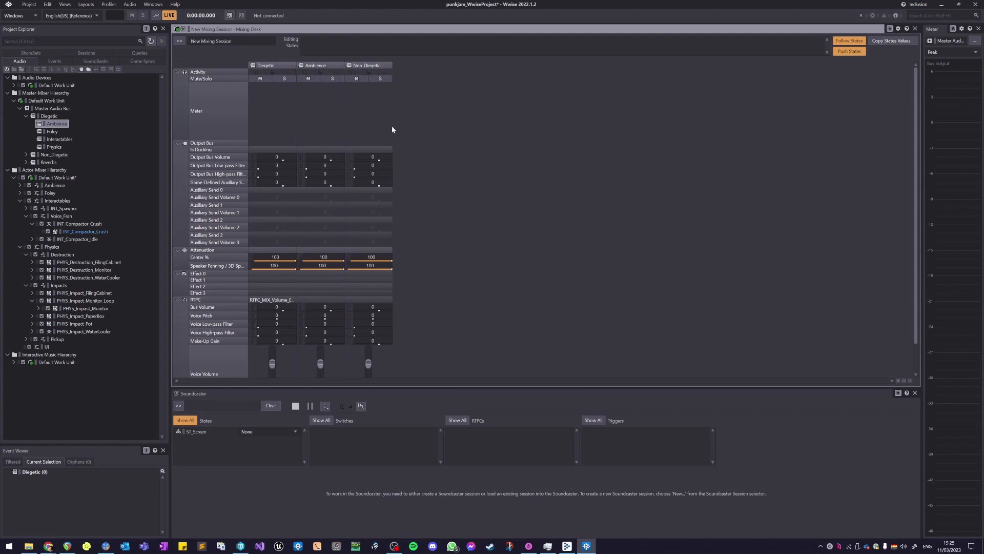
# Step: Resize the area split between the Mixing Desk and the Soundcaster so the Soundcaster gets more height
pyautogui.scroll(-2, 387, 185)
pyautogui.moveTo(444, 388); pyautogui.dragTo(435, 440)
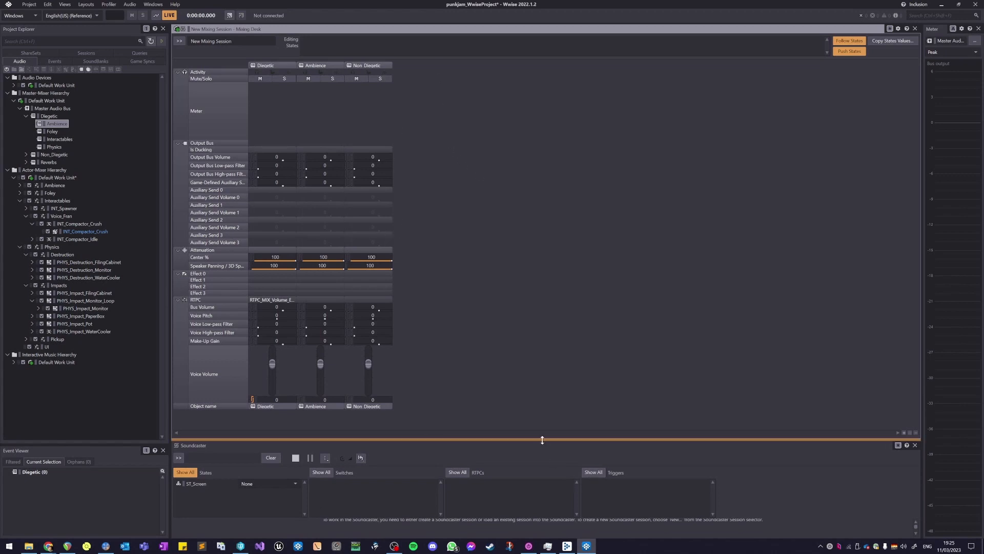
pyautogui.moveTo(540, 435); pyautogui.dragTo(543, 321)
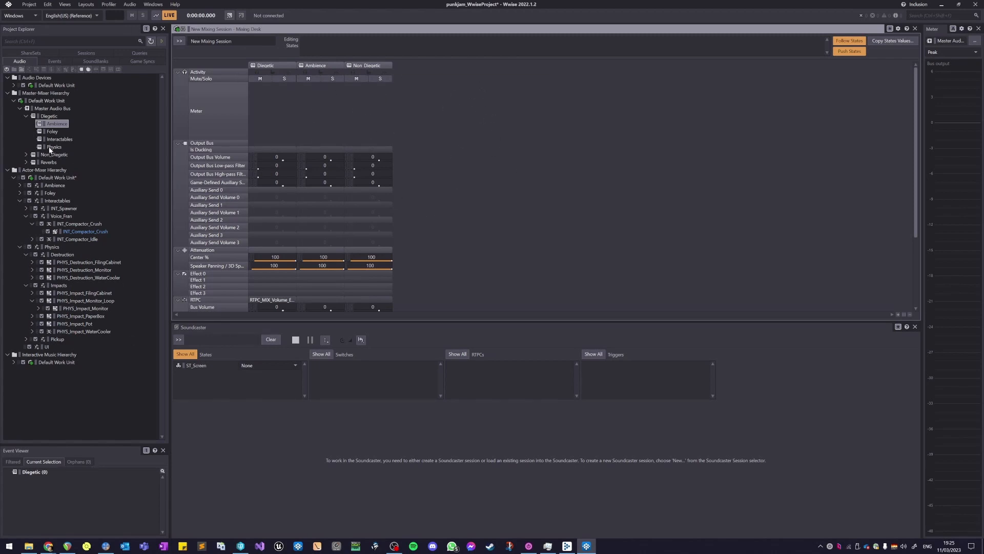
# Step: Expand the Non_Diegetic and Reverbs buses to inspect the whole bus hierarchy, and select the Master Audio Bus
pyautogui.click(88, 136)
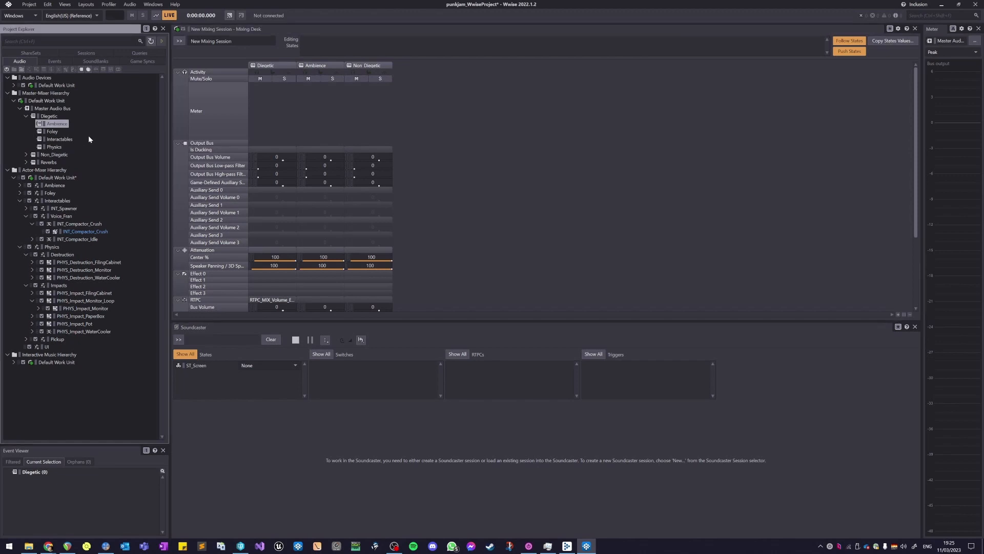
pyautogui.click(53, 108)
pyautogui.click(50, 154)
pyautogui.press('Right')
pyautogui.press('Down')
pyautogui.press('Down')
pyautogui.press('Down')
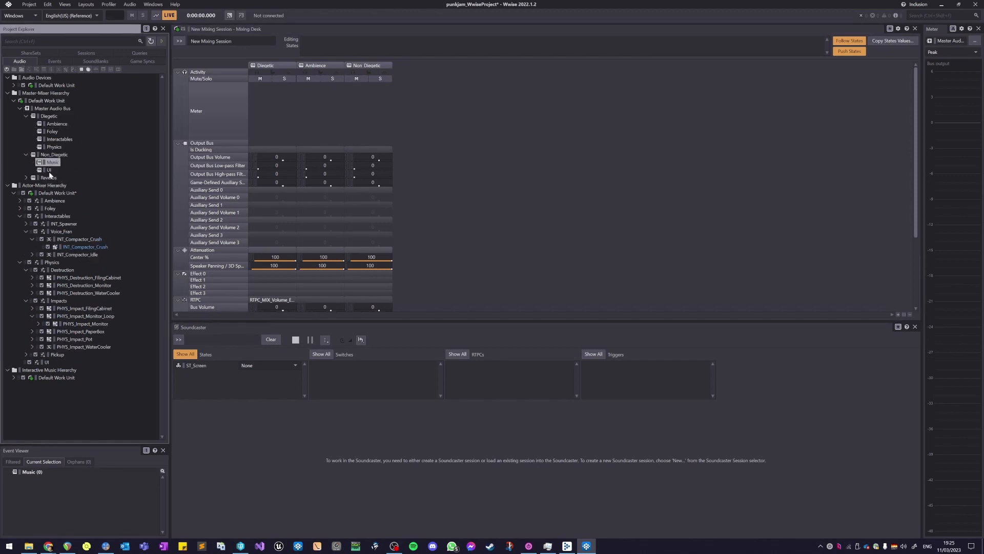
pyautogui.press('Right')
pyautogui.press('Down')
pyautogui.press('Up')
pyautogui.press('Up')
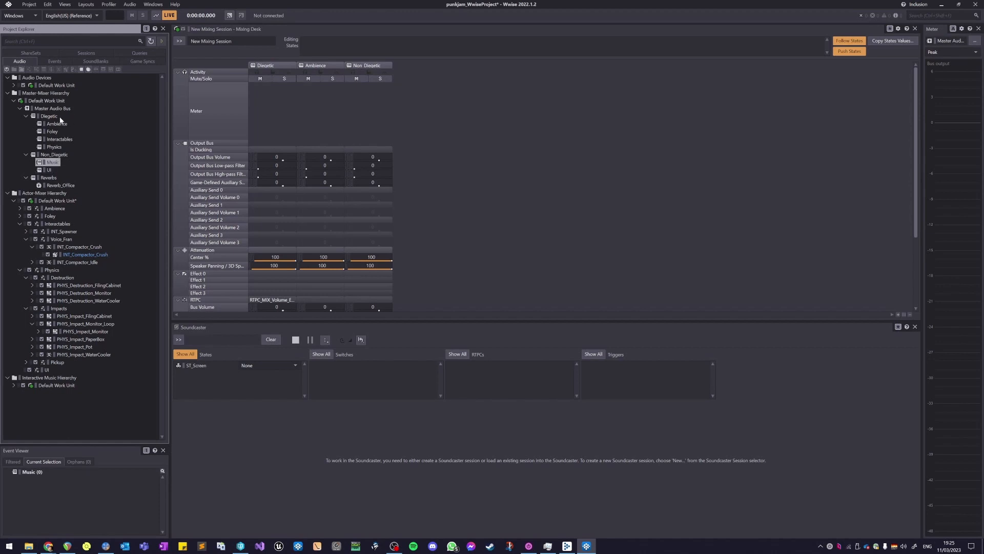
pyautogui.click(59, 109)
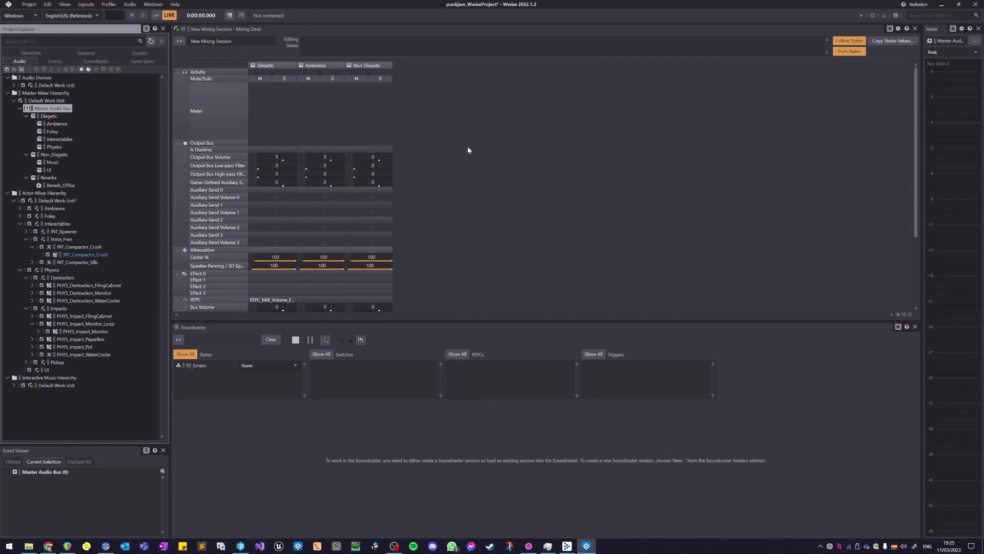
# Step: Open the Master-Mixer Console as a floating window, widen it and place it over the Mixing Desk
pyautogui.click(86, 4)
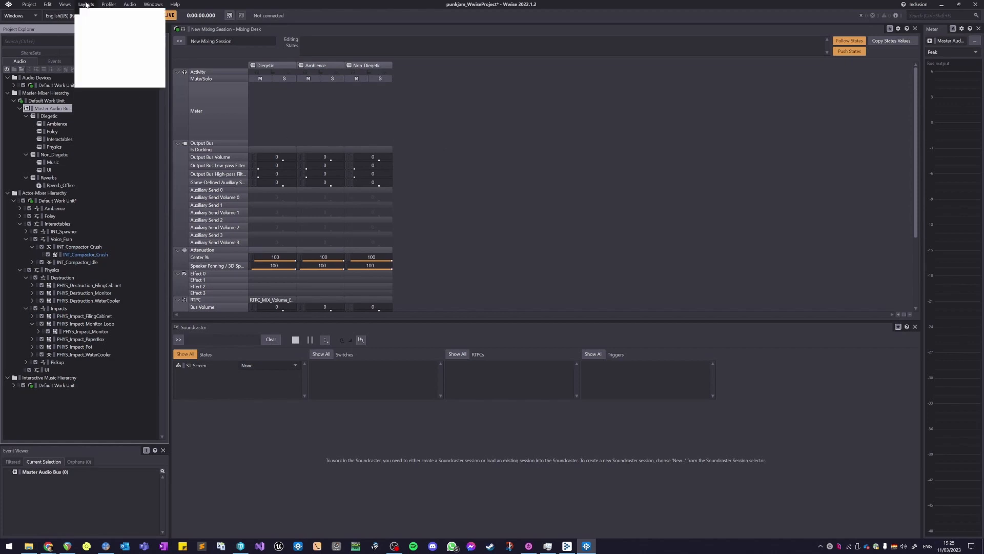
pyautogui.moveTo(65, 4)
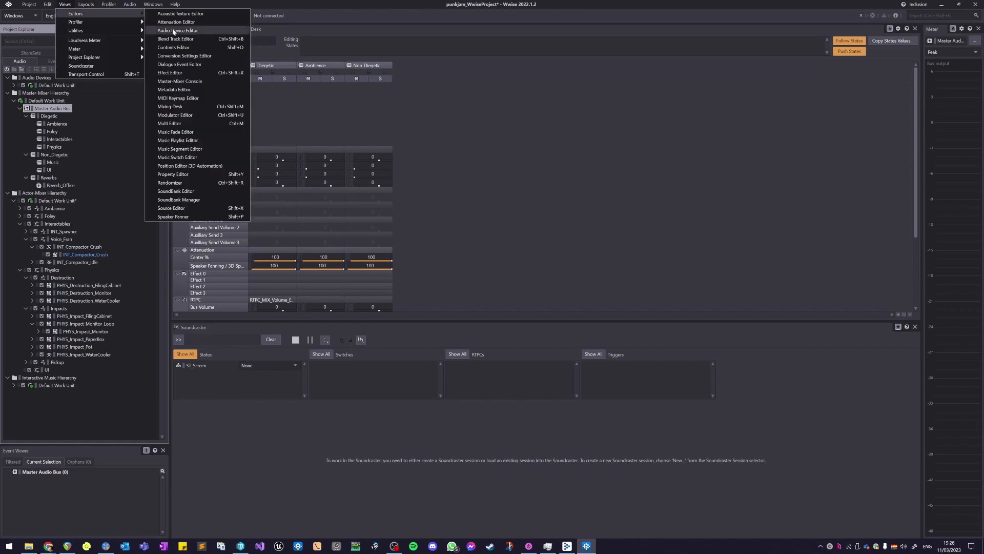
pyautogui.click(179, 81)
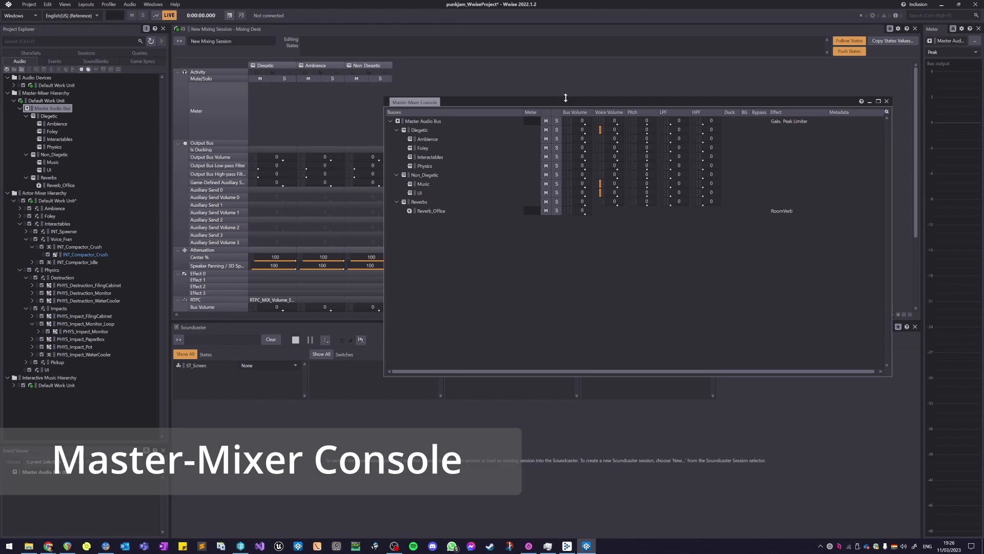
pyautogui.moveTo(566, 104); pyautogui.dragTo(501, 88)
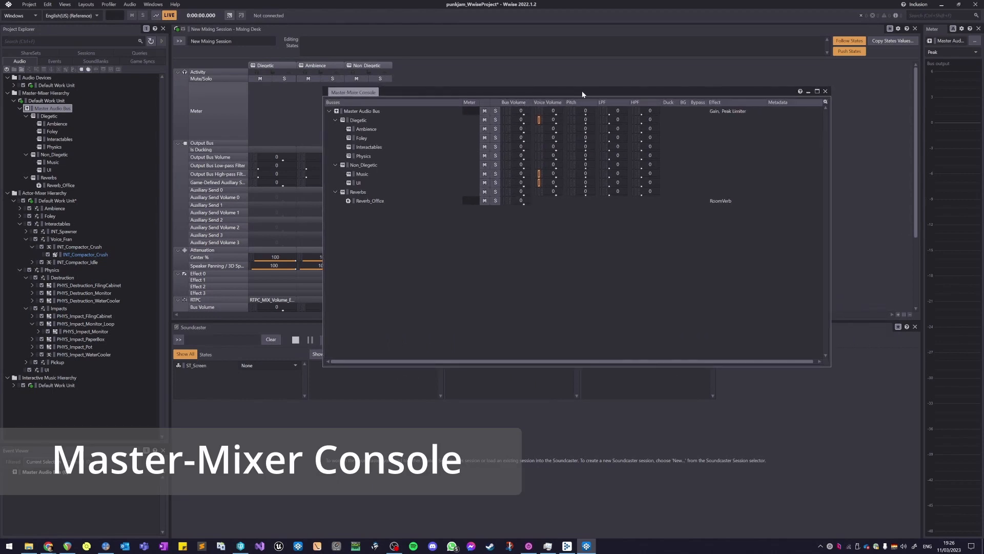
pyautogui.moveTo(583, 91); pyautogui.dragTo(563, 121)
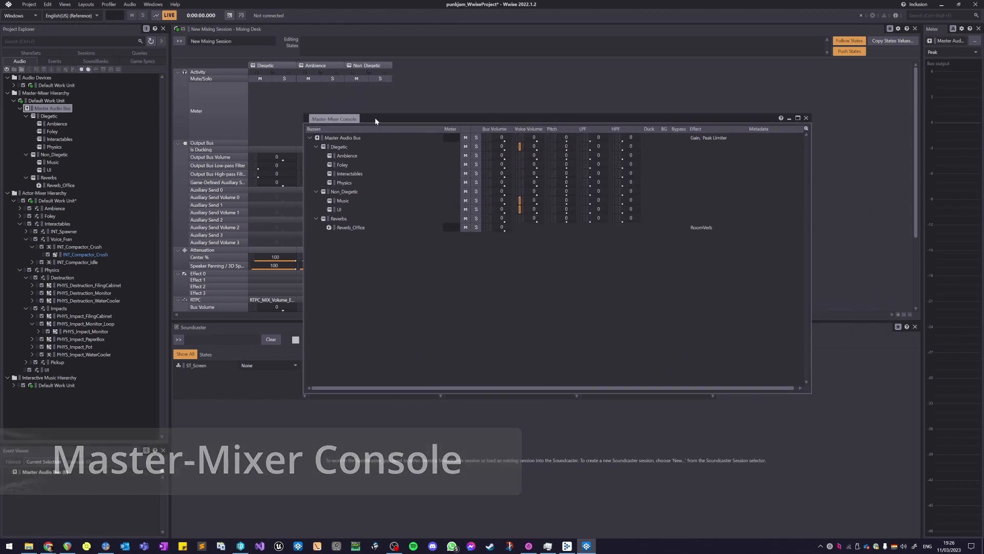
pyautogui.moveTo(374, 118); pyautogui.dragTo(338, 95)
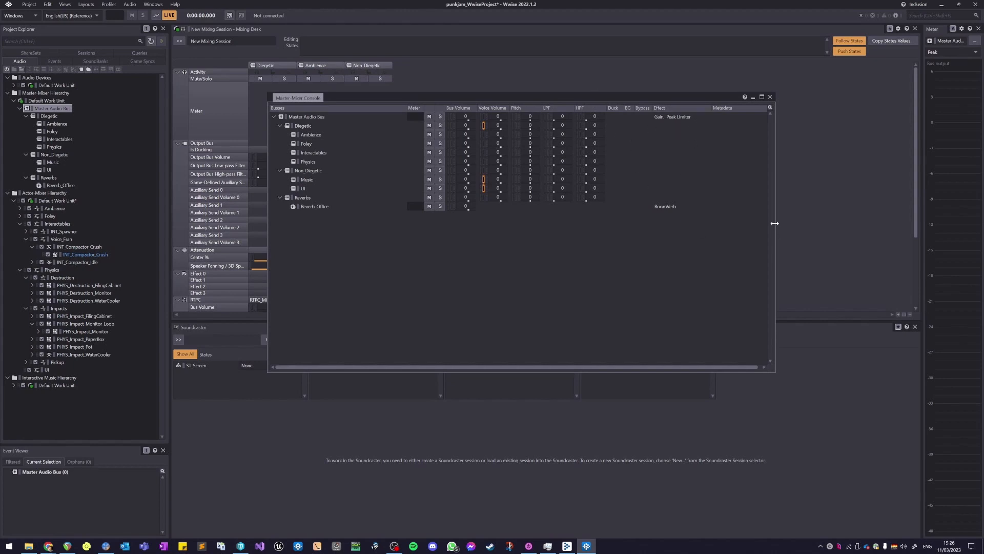
pyautogui.moveTo(775, 227); pyautogui.dragTo(849, 229)
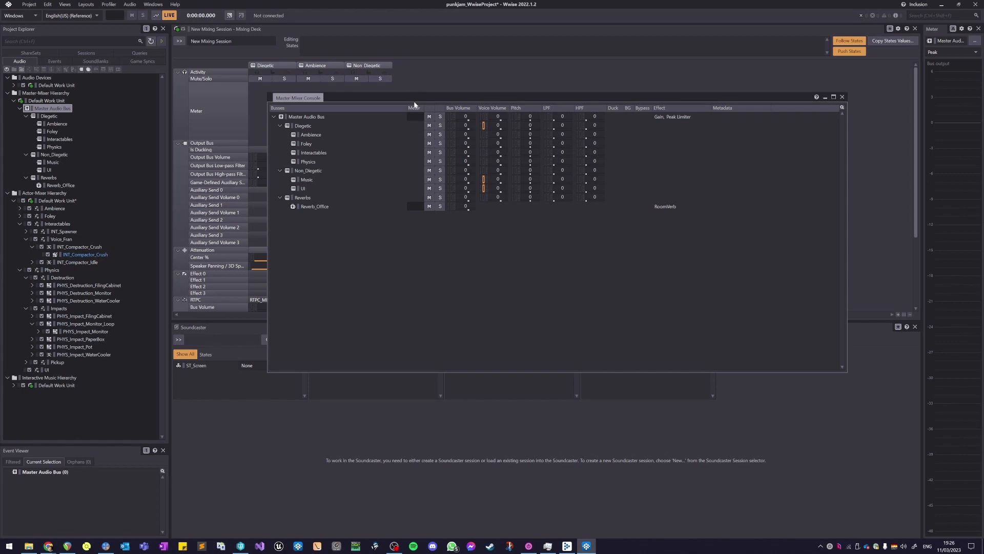
pyautogui.moveTo(415, 103); pyautogui.dragTo(440, 87)
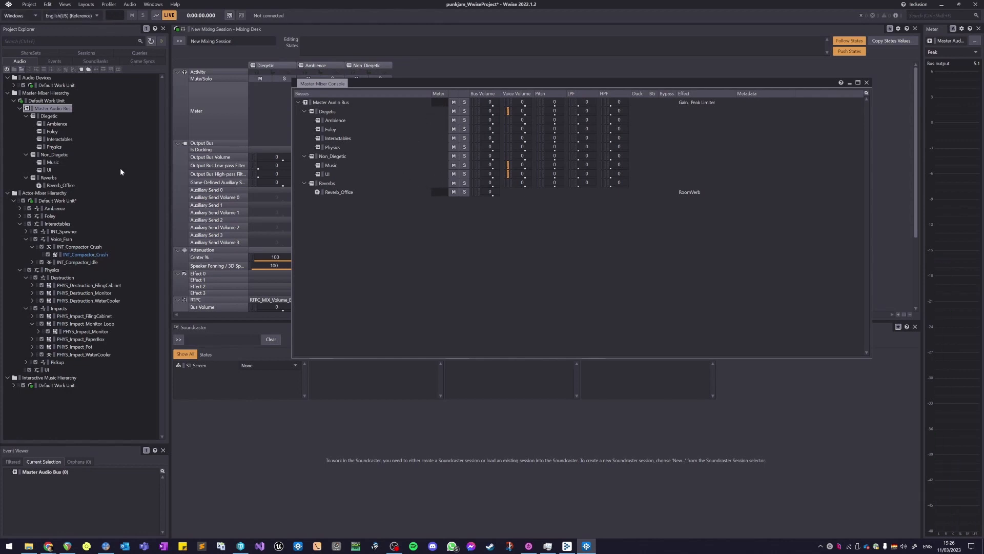
# Step: Audition the INT_Compactor_Crush sound while watching the bus meters, and select the Music bus in the Master-Mixer Console
pyautogui.click(82, 255)
pyautogui.press('space')
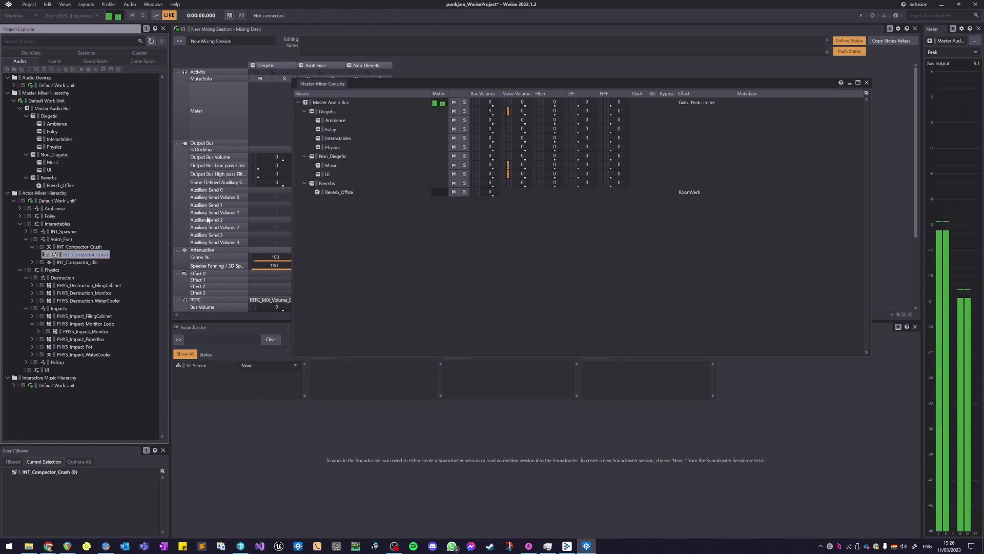
pyautogui.click(74, 248)
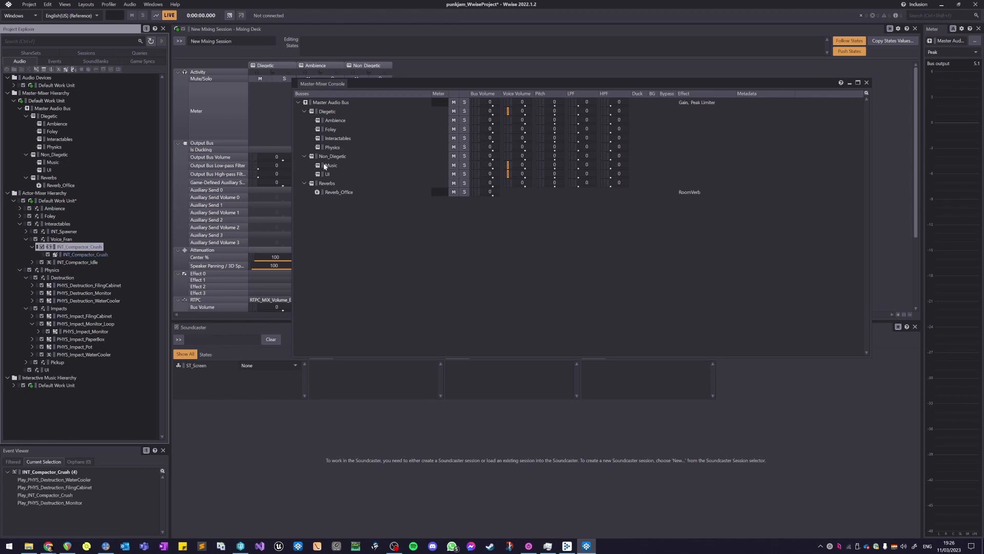
pyautogui.click(378, 166)
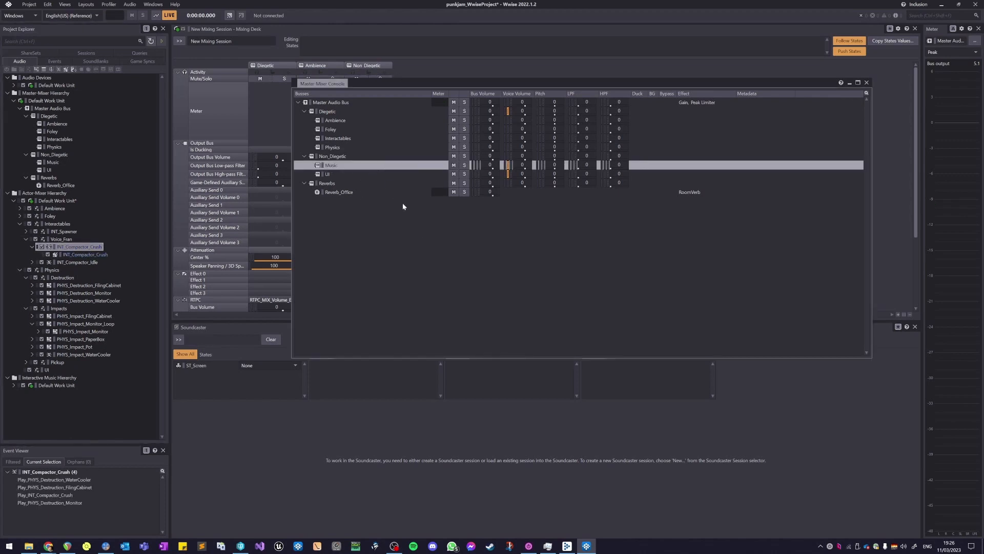
pyautogui.moveTo(406, 84); pyautogui.dragTo(415, 121)
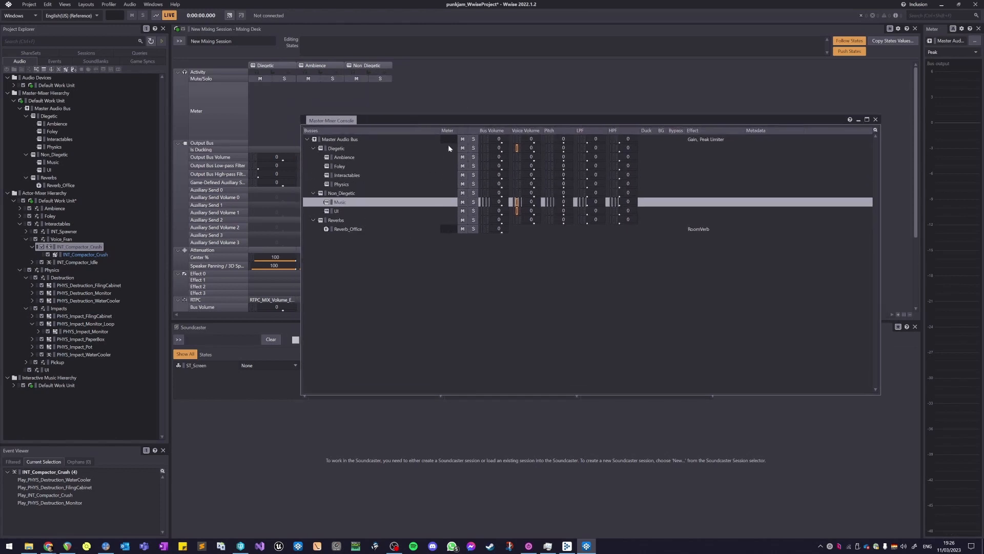
# Step: Switch to the Designer layout and add a Default (Custom) Gain effect to the first effect slot of the Foley bus
pyautogui.press('F5')
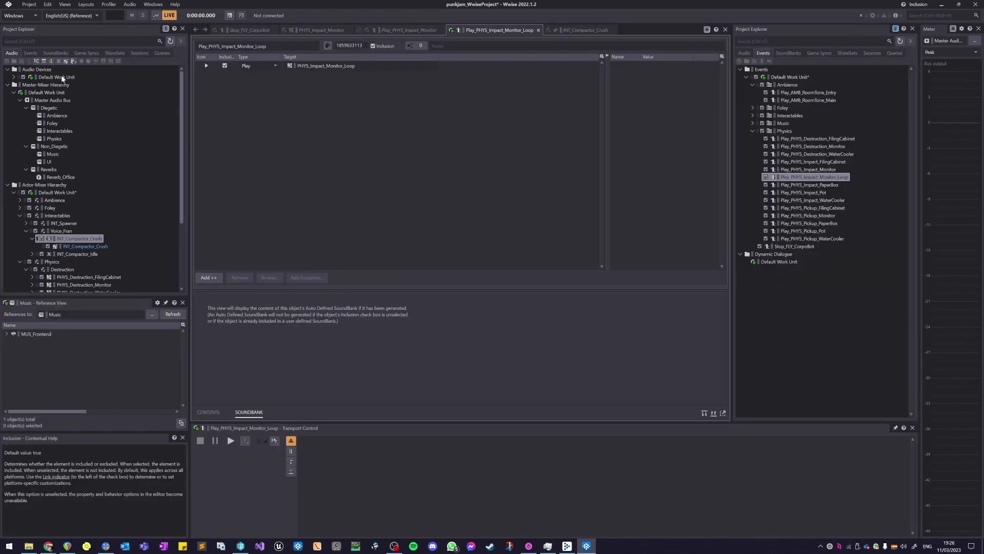
pyautogui.click(52, 123)
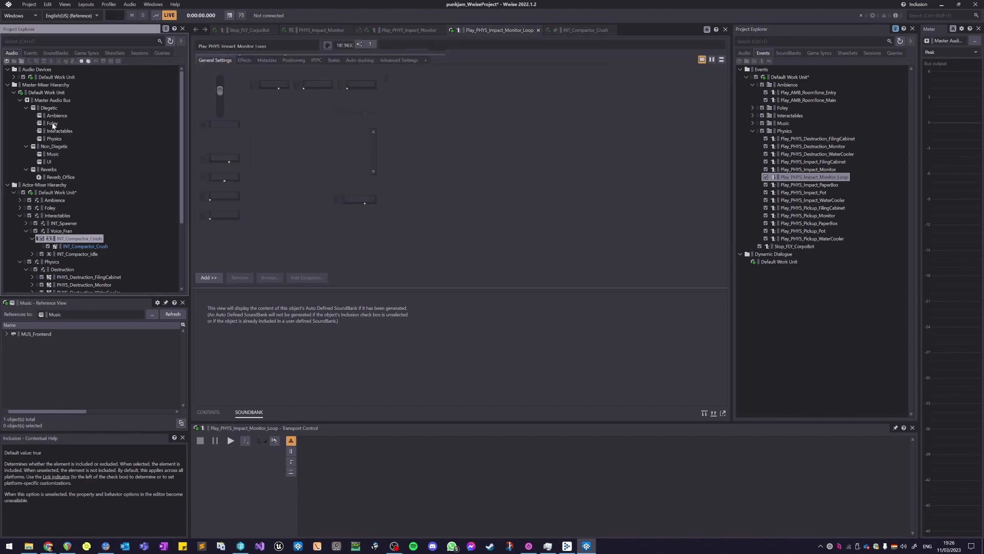
pyautogui.click(245, 60)
pyautogui.click(206, 95)
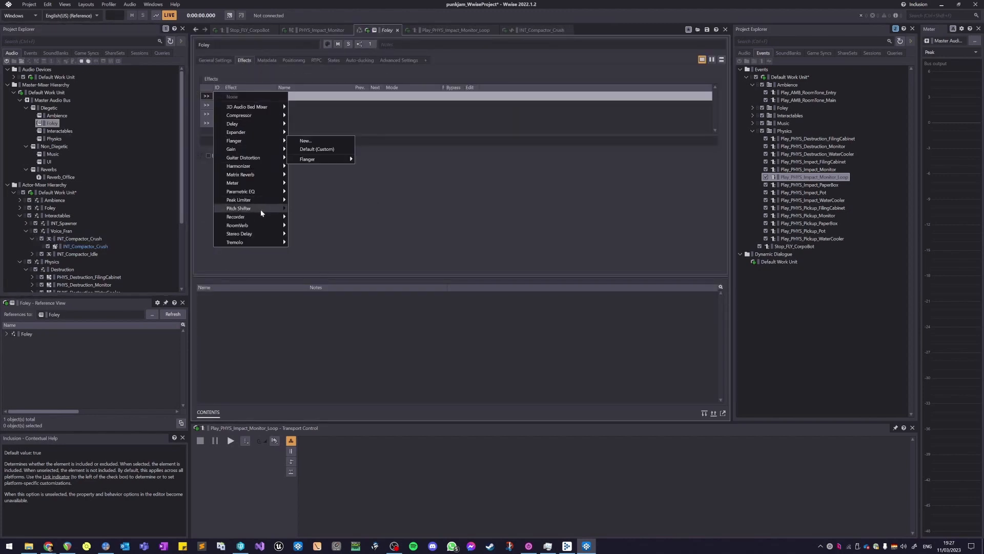
pyautogui.moveTo(251, 147)
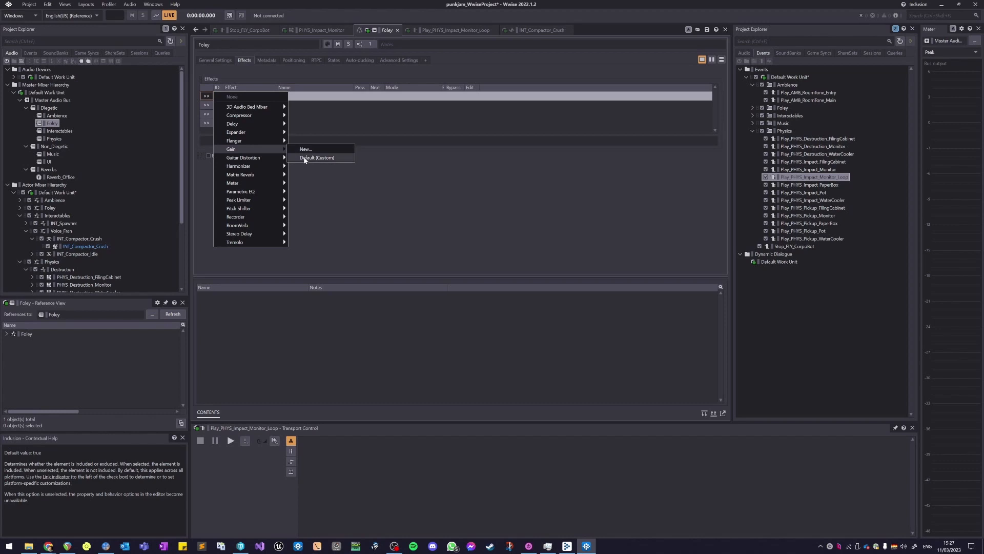
pyautogui.click(304, 158)
# Step: Return to the Mixer layout and audition the FLY_CorpoBot sounds, including FLY_CorpoBot_Stunned, to check the Foley bus metering
pyautogui.press('F8')
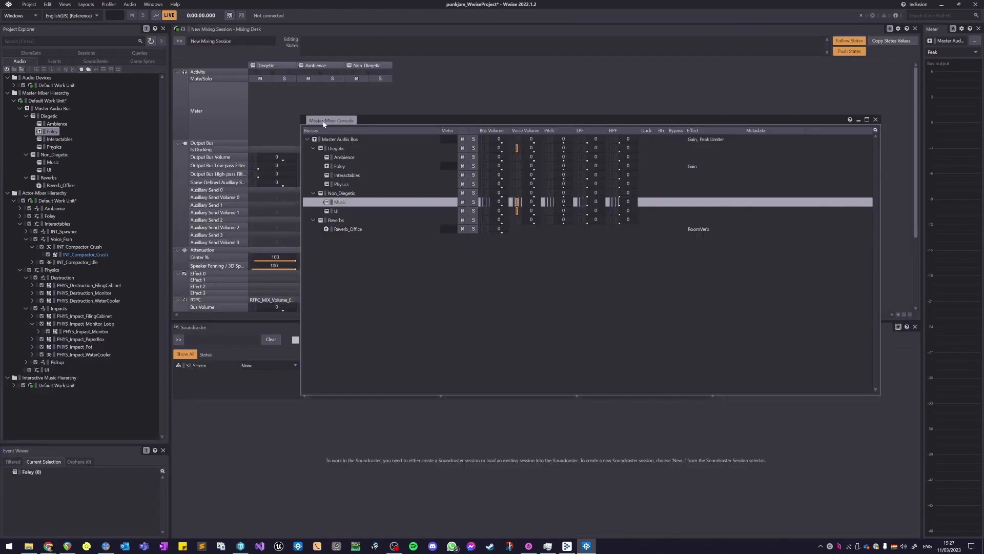
pyautogui.press('Down')
pyautogui.press('space')
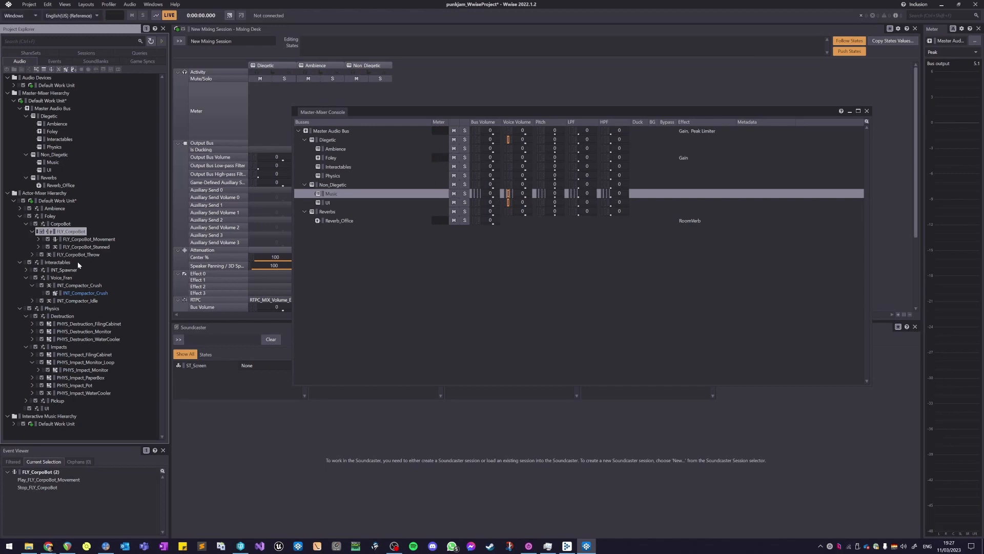
pyautogui.click(88, 240)
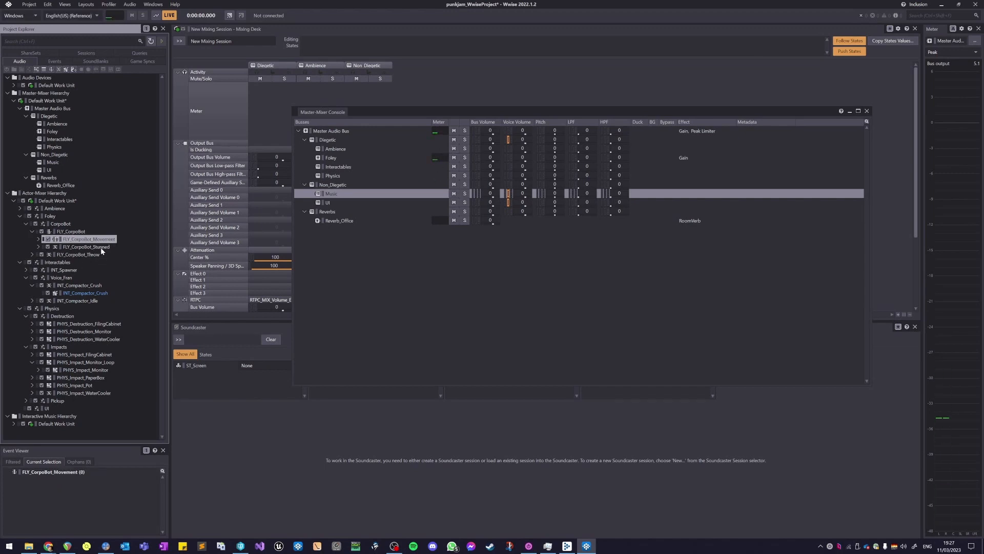
pyautogui.click(100, 247)
pyautogui.press('space')
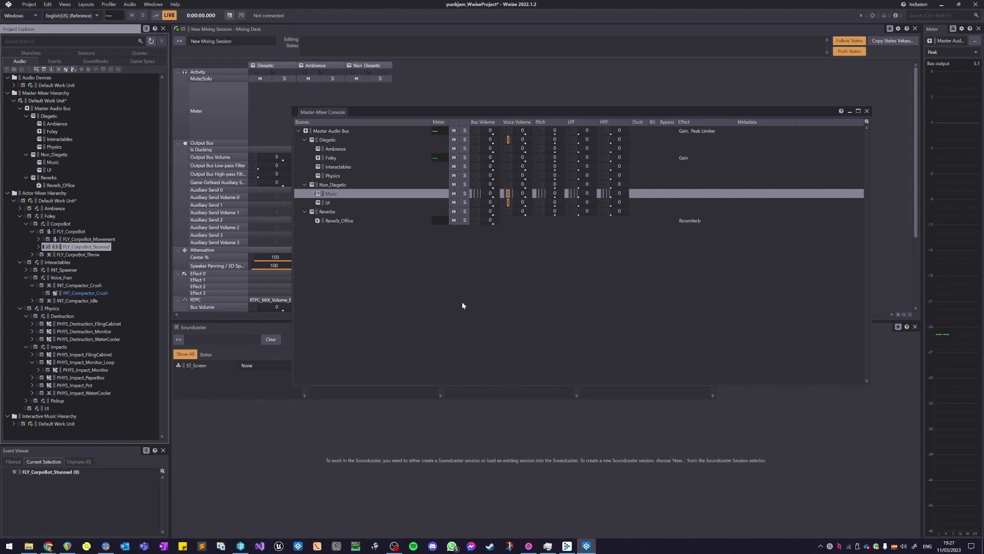
# Step: Shrink the Master-Mixer Console window, dock it beside the Mixing Desk and widen its docked area
pyautogui.moveTo(463, 112); pyautogui.dragTo(445, 101)
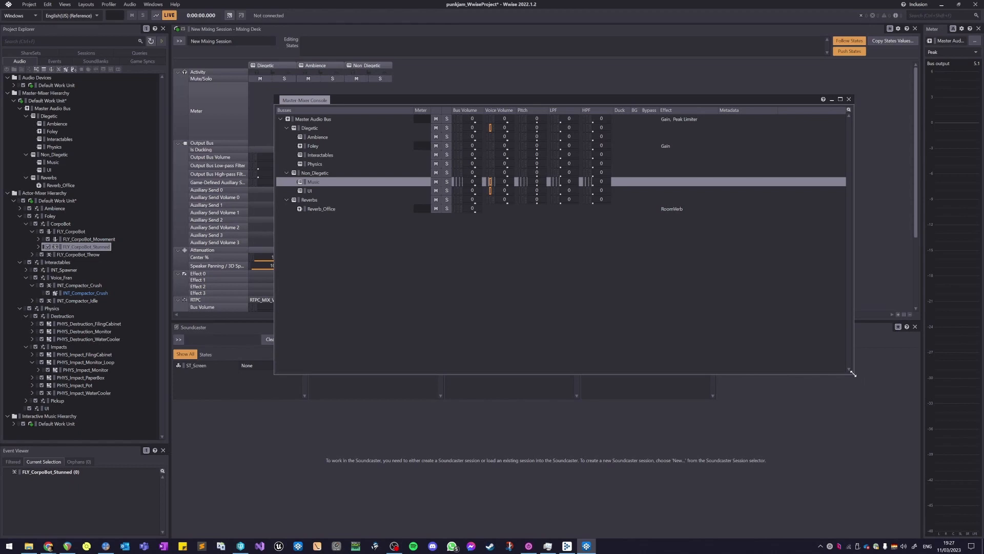
pyautogui.moveTo(854, 374); pyautogui.dragTo(769, 320)
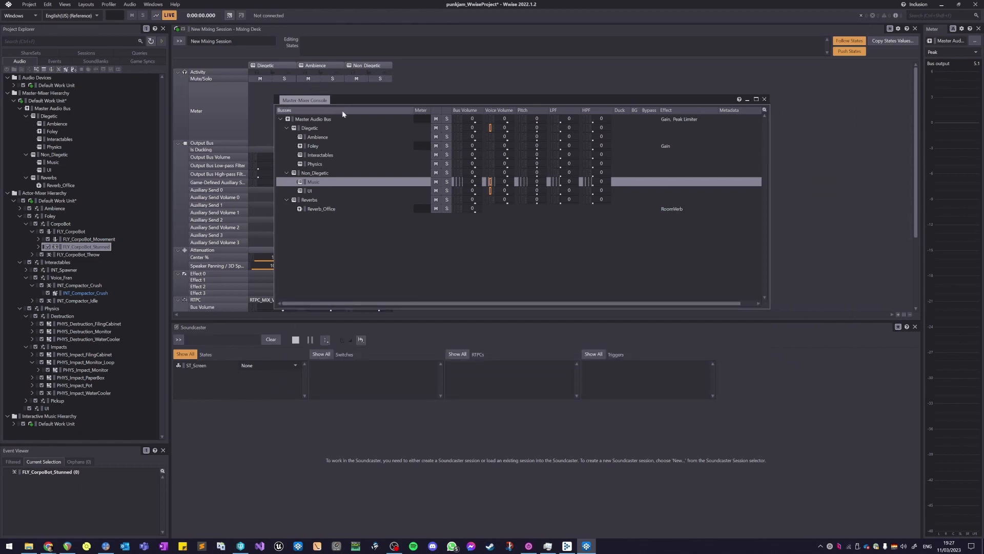
pyautogui.moveTo(353, 100); pyautogui.dragTo(919, 127)
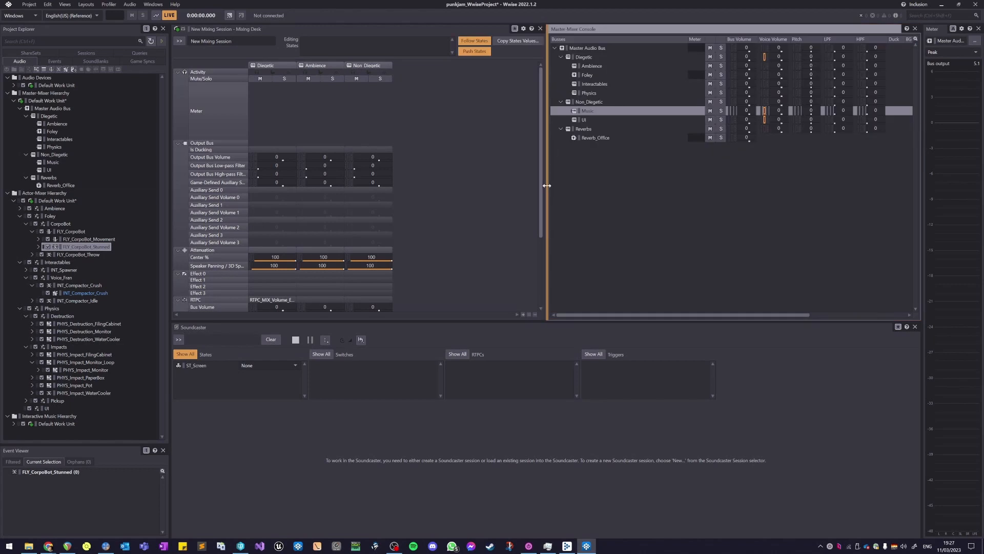
pyautogui.moveTo(548, 186); pyautogui.dragTo(490, 179)
# Step: Try soloing the Diegetic, Foley, Ambience and UI buses in the Master-Mixer Console, and clear all solos at once
pyautogui.click(662, 57)
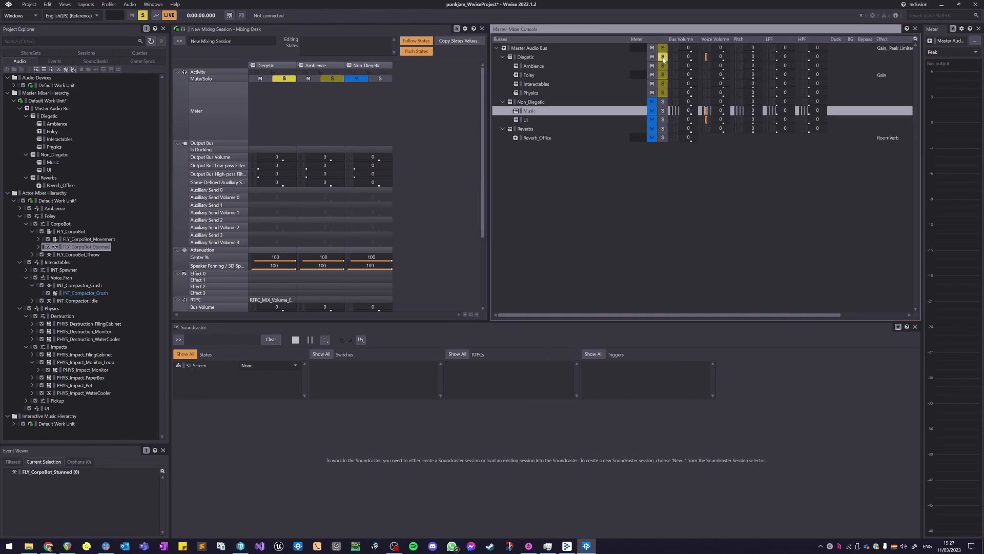
pyautogui.click(652, 74)
pyautogui.click(652, 66)
pyautogui.click(652, 57)
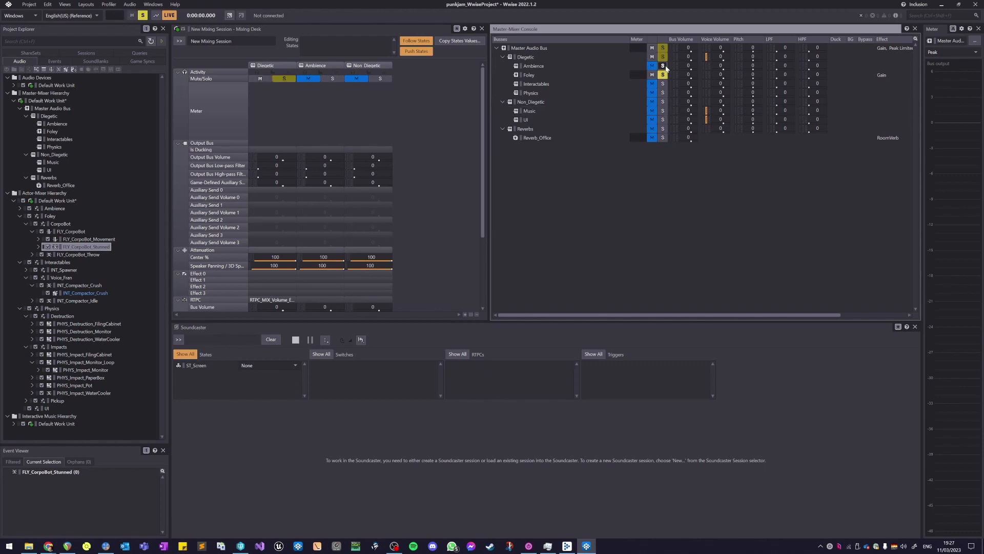
pyautogui.click(663, 65)
pyautogui.click(662, 119)
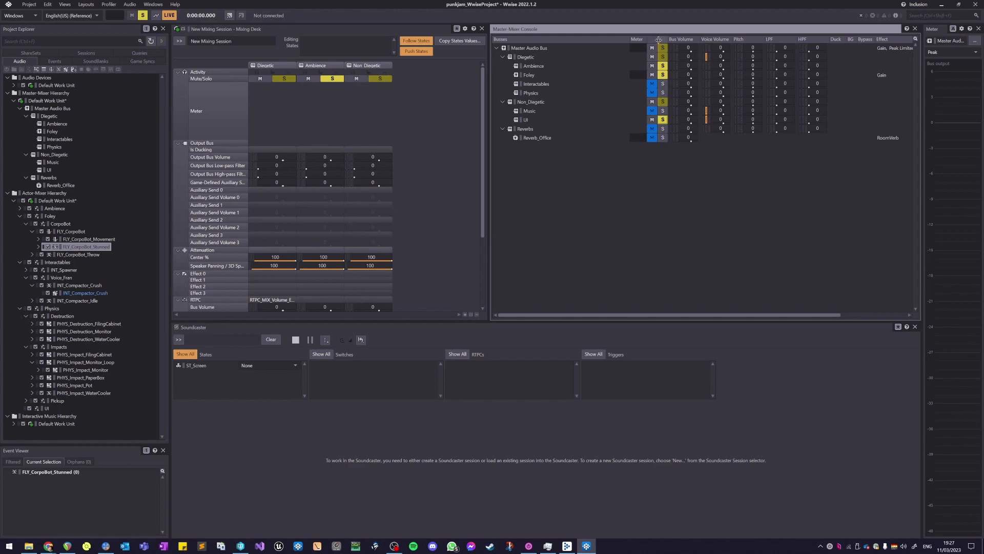
pyautogui.click(145, 16)
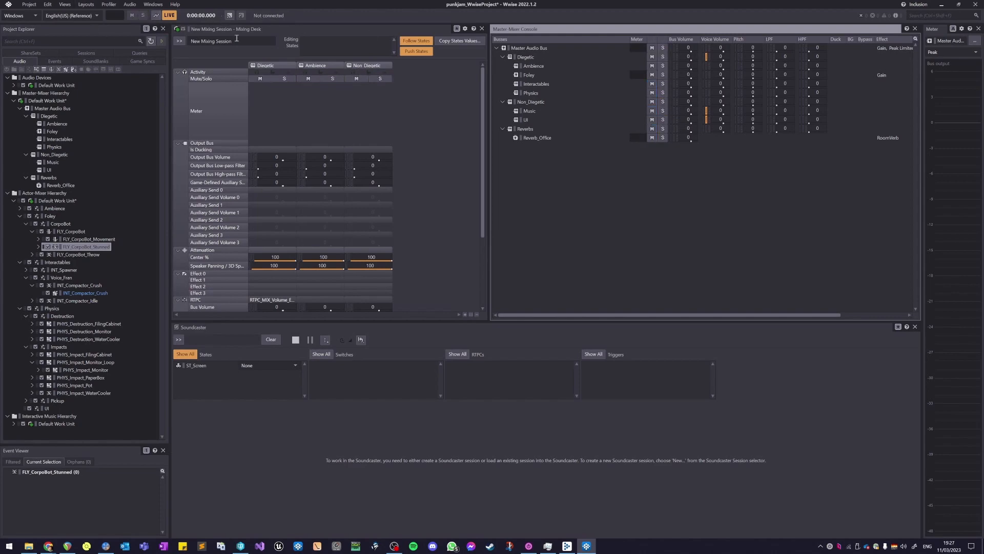